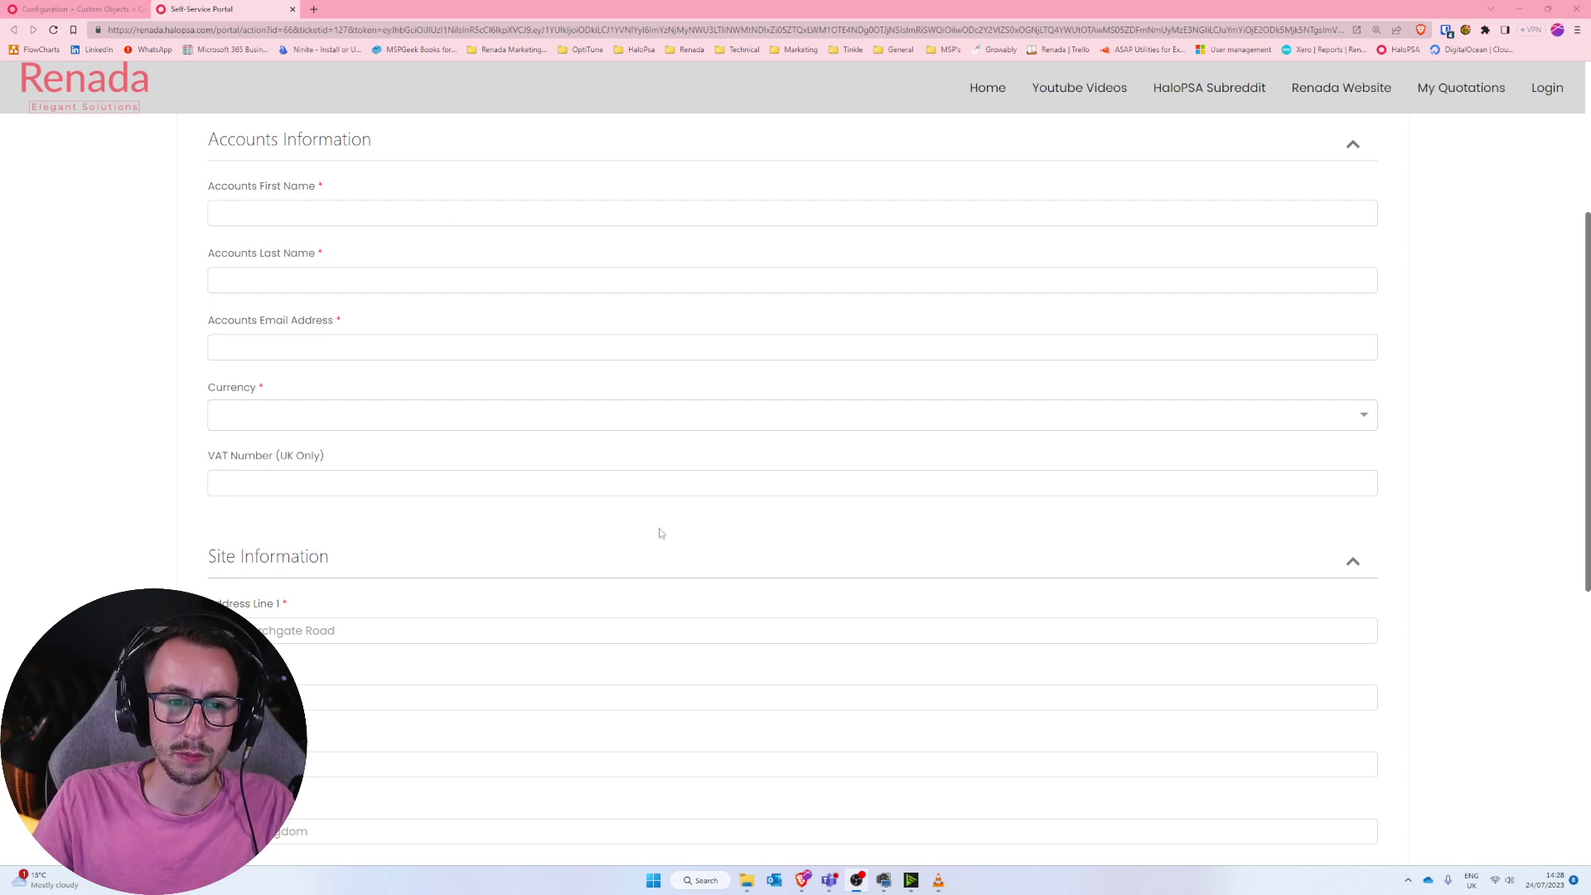
pyautogui.hotkey('alt', 'Tab')
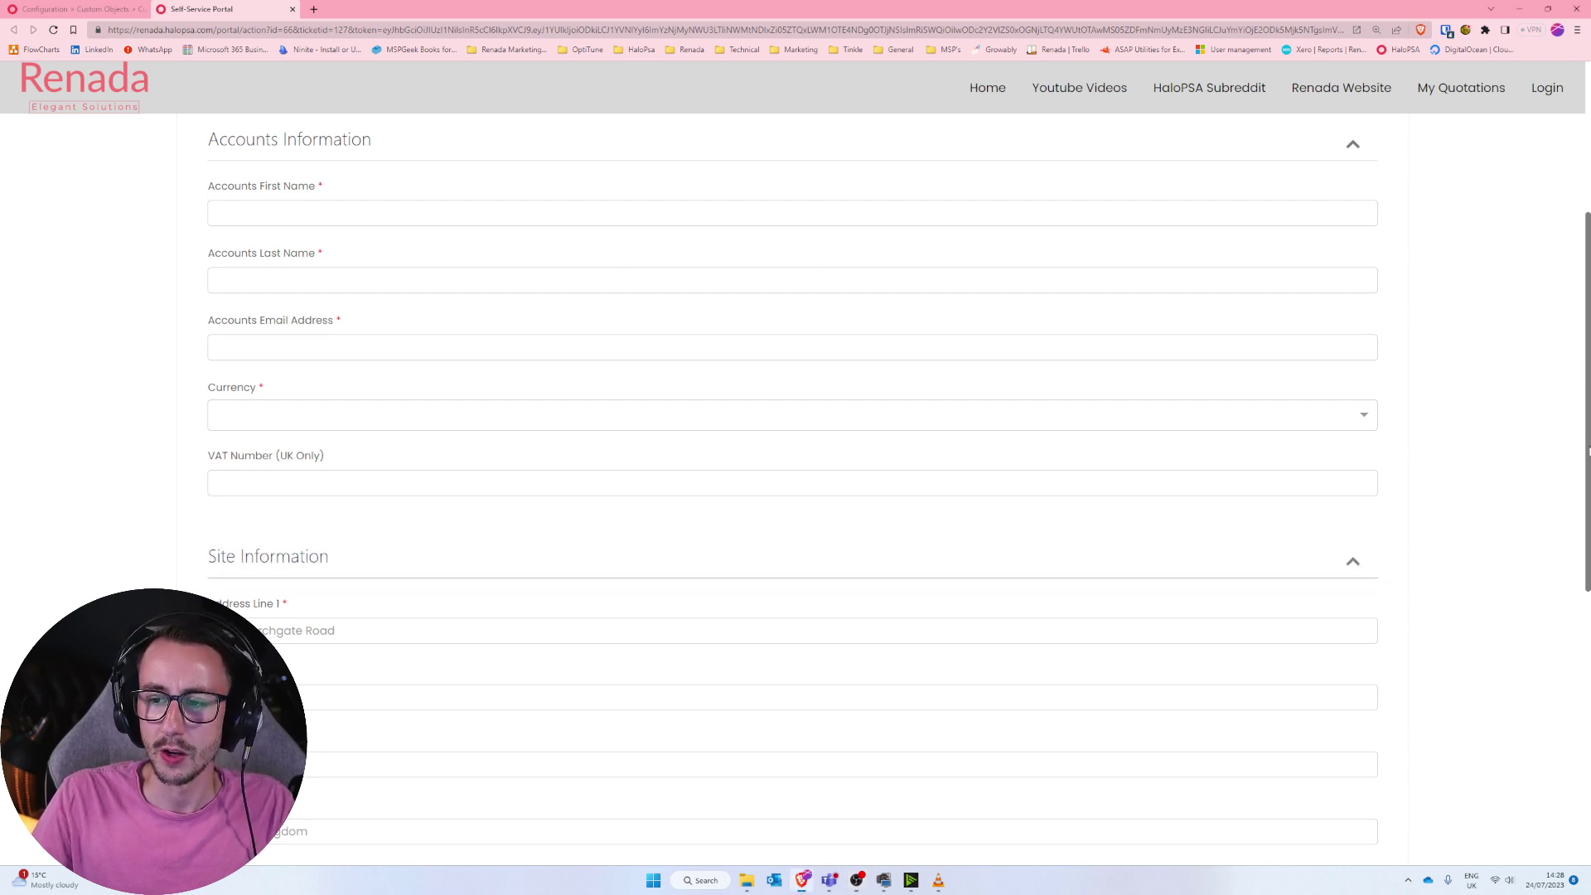
pyautogui.scroll(-3, 1569, 562)
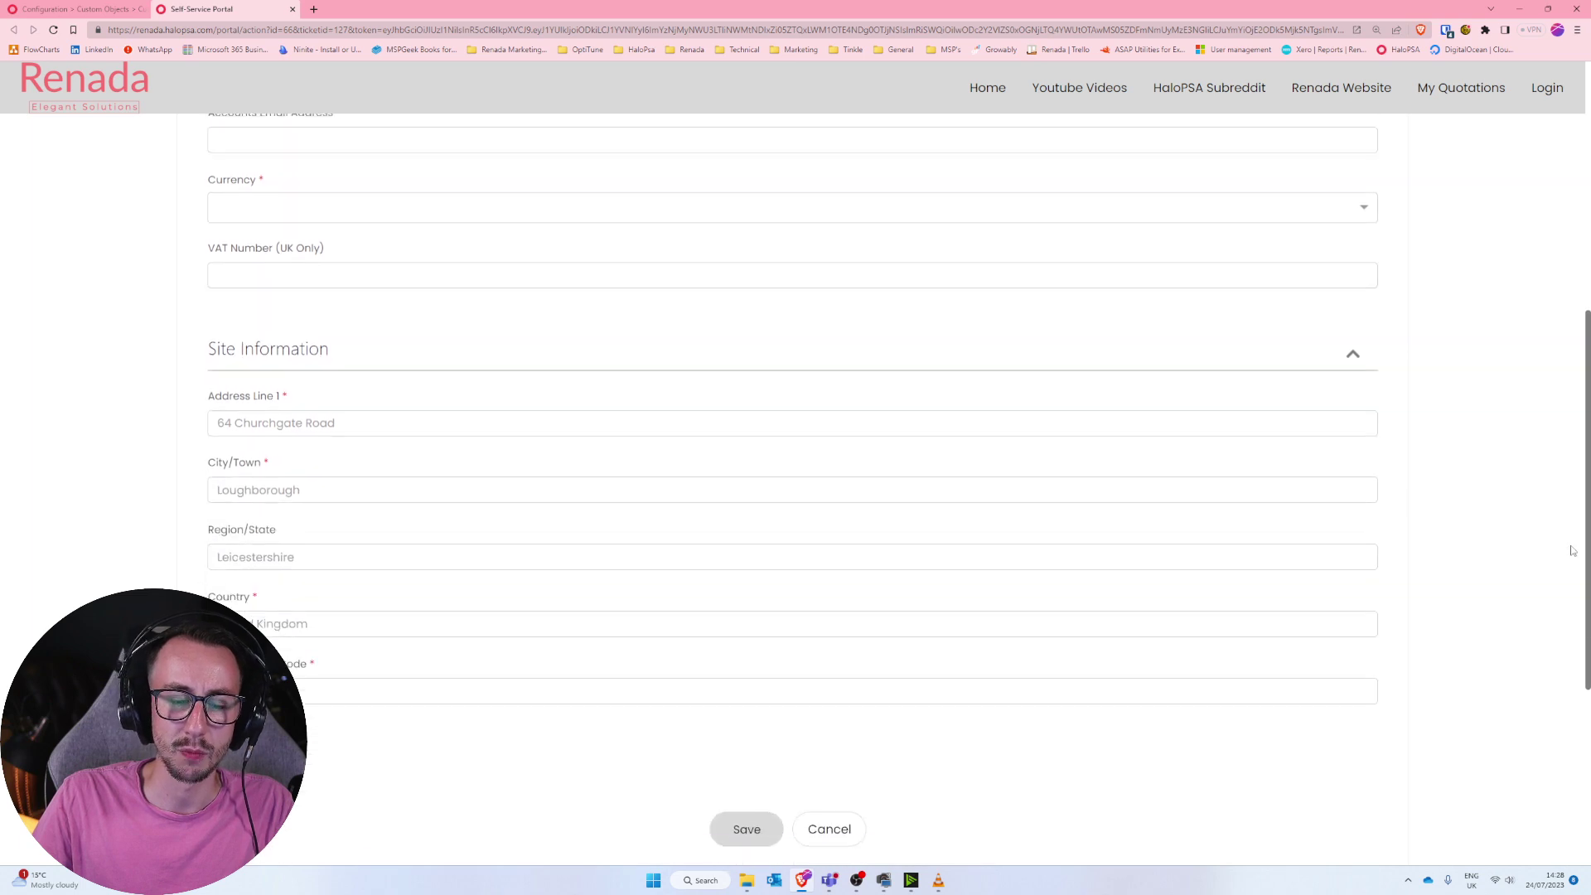
pyautogui.scroll(-1, 1568, 562)
pyautogui.scroll(1, 1567, 572)
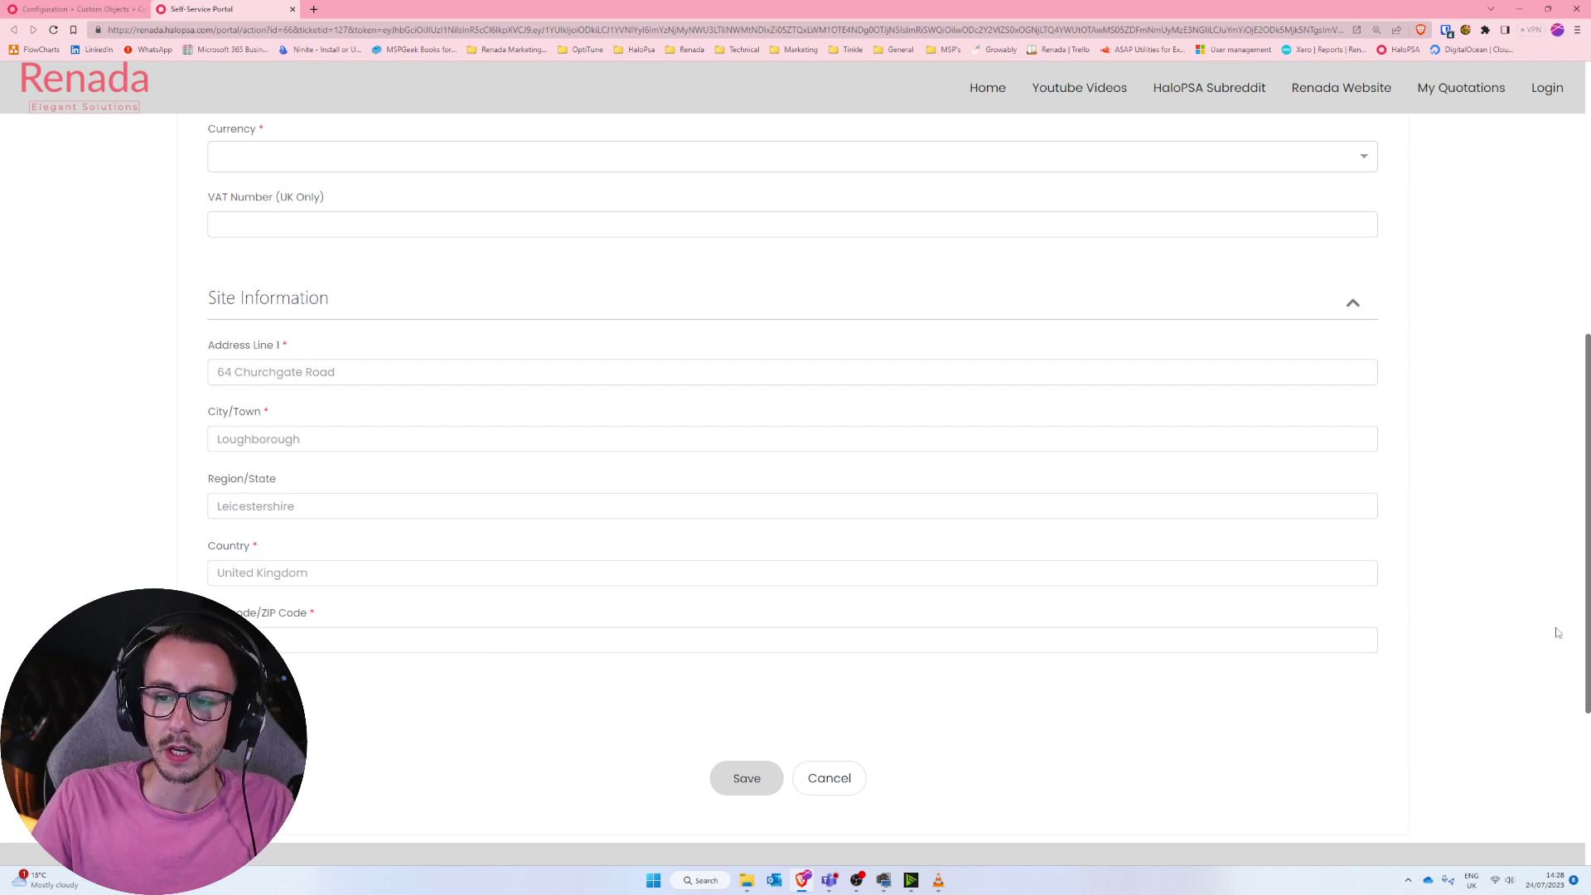
pyautogui.moveTo(1587, 660); pyautogui.dragTo(1582, 537)
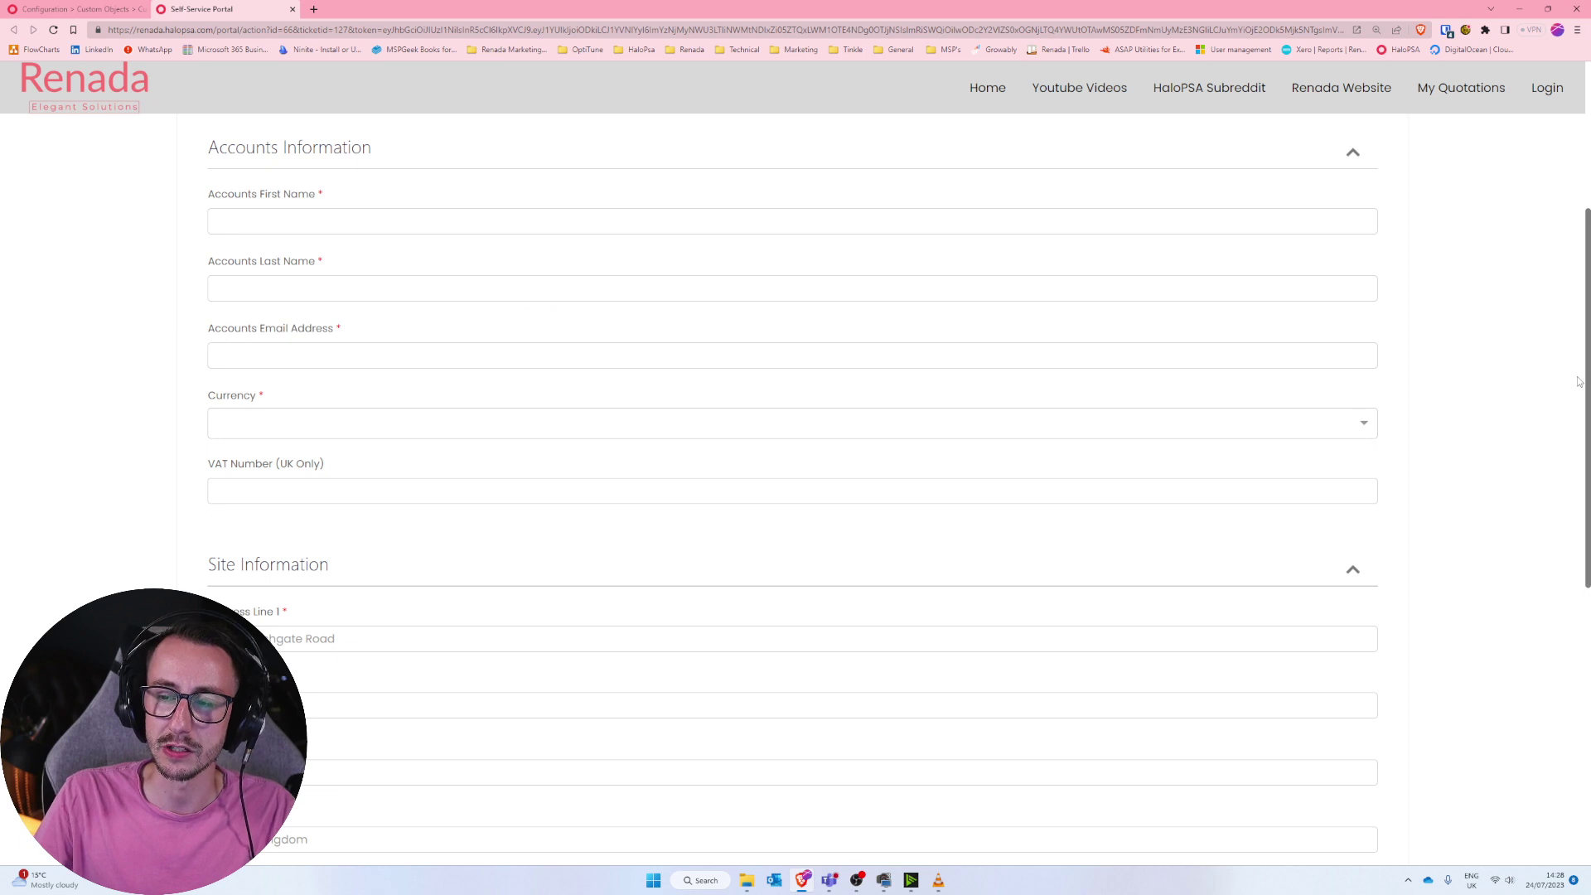
# - Close the self-service portal preview, make the browser full screen and enlarge the page
pyautogui.click(292, 10)
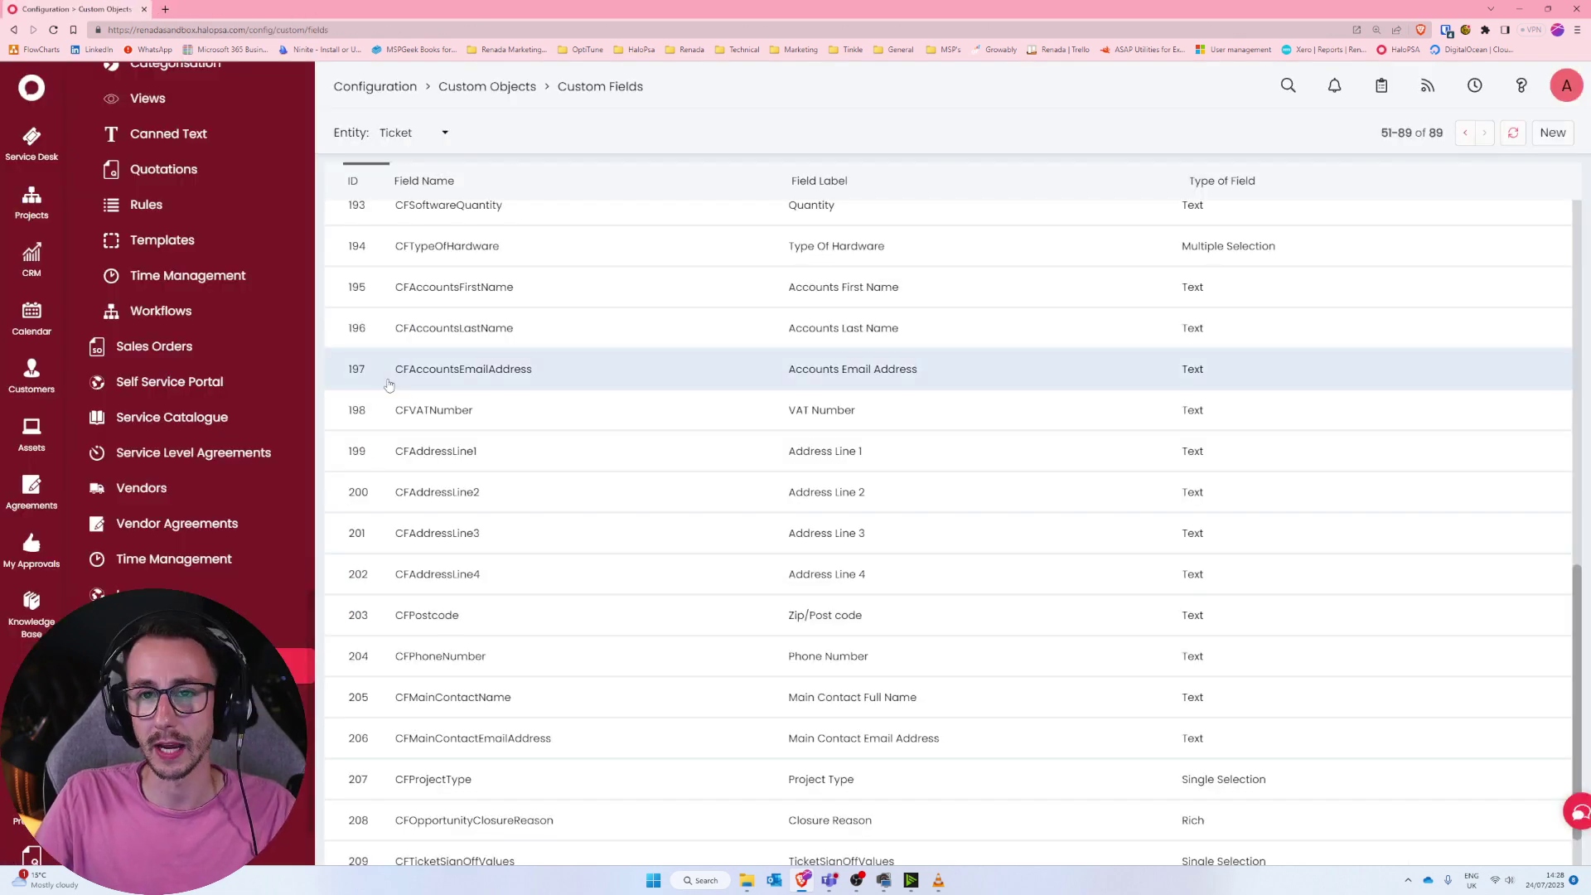
pyautogui.press('F11')
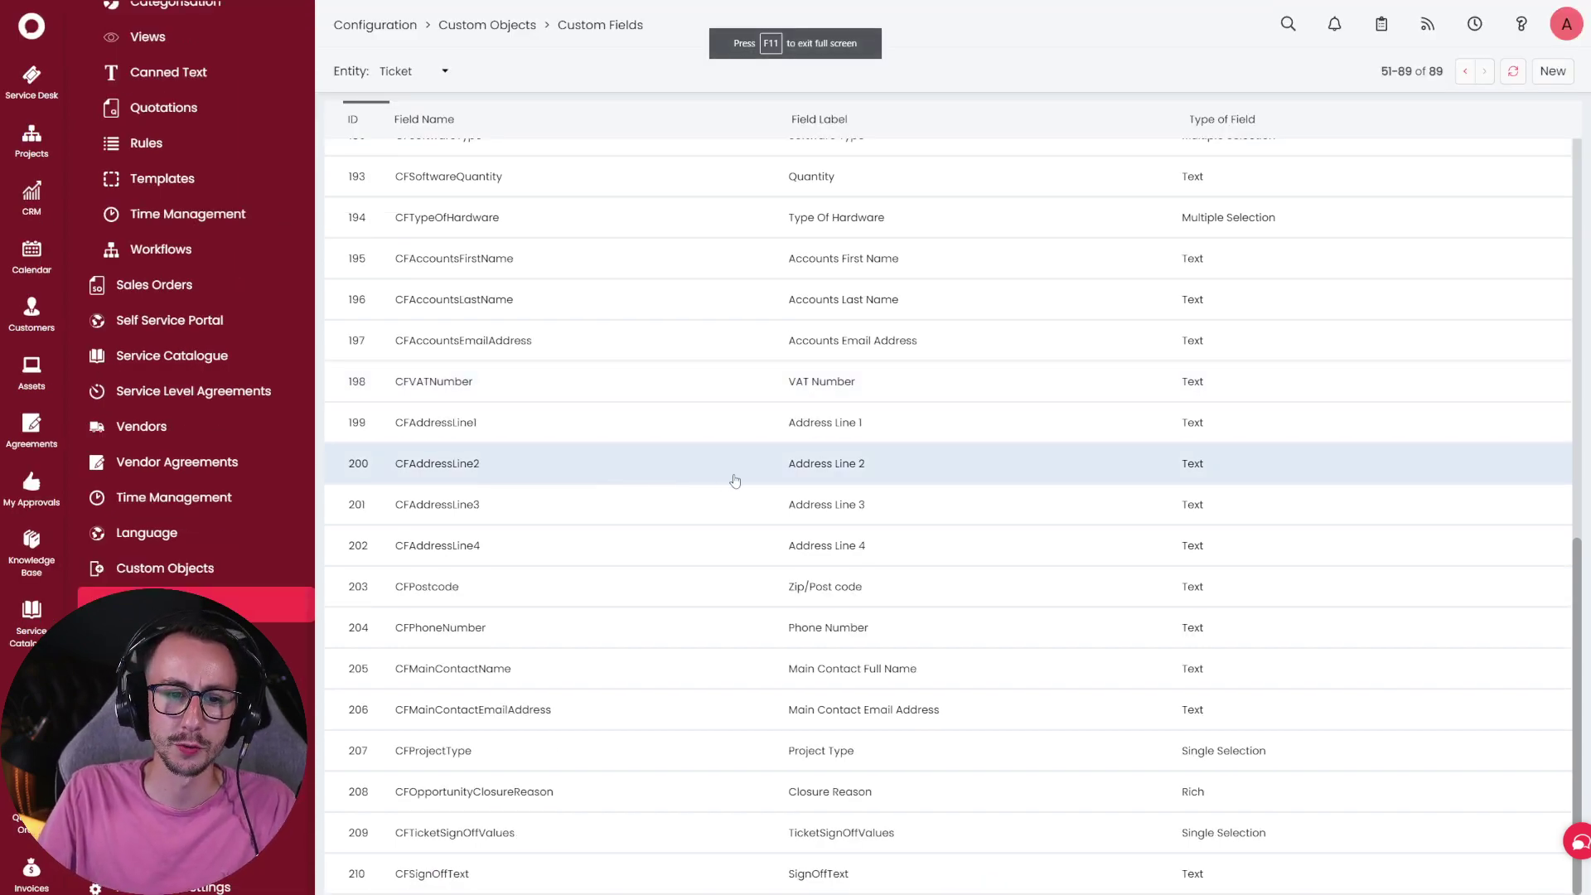
pyautogui.hotkey('ctrl', '+')
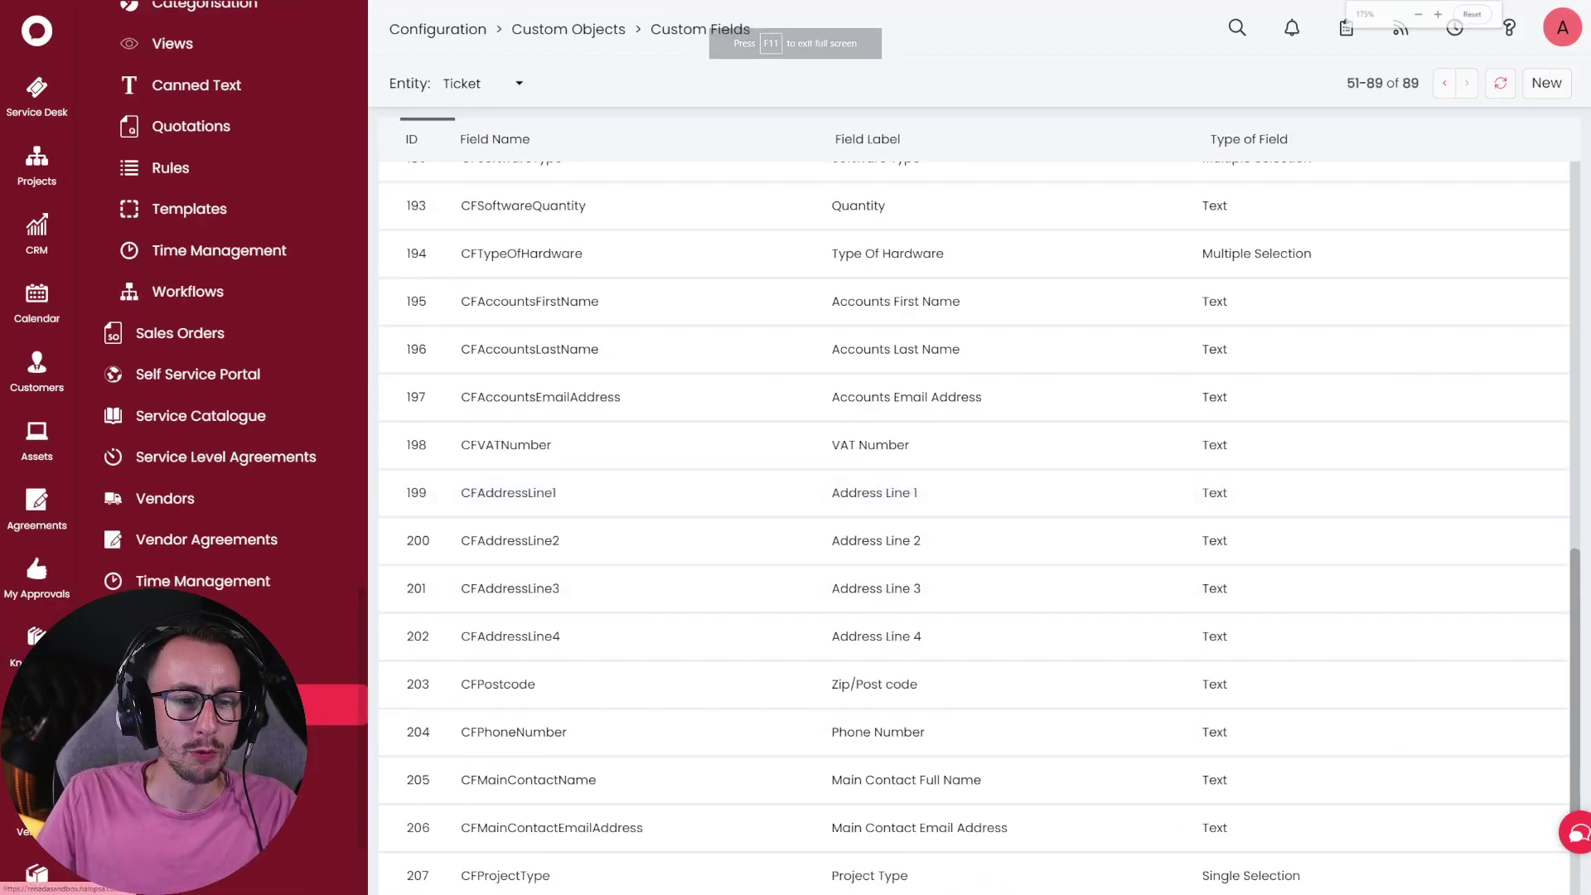
pyautogui.scroll(-4, 12, 660)
pyautogui.scroll(-2, 11, 660)
# - Go to Configuration > Custom Objects > Custom Fields and show the second page of fields
pyautogui.click(24, 870)
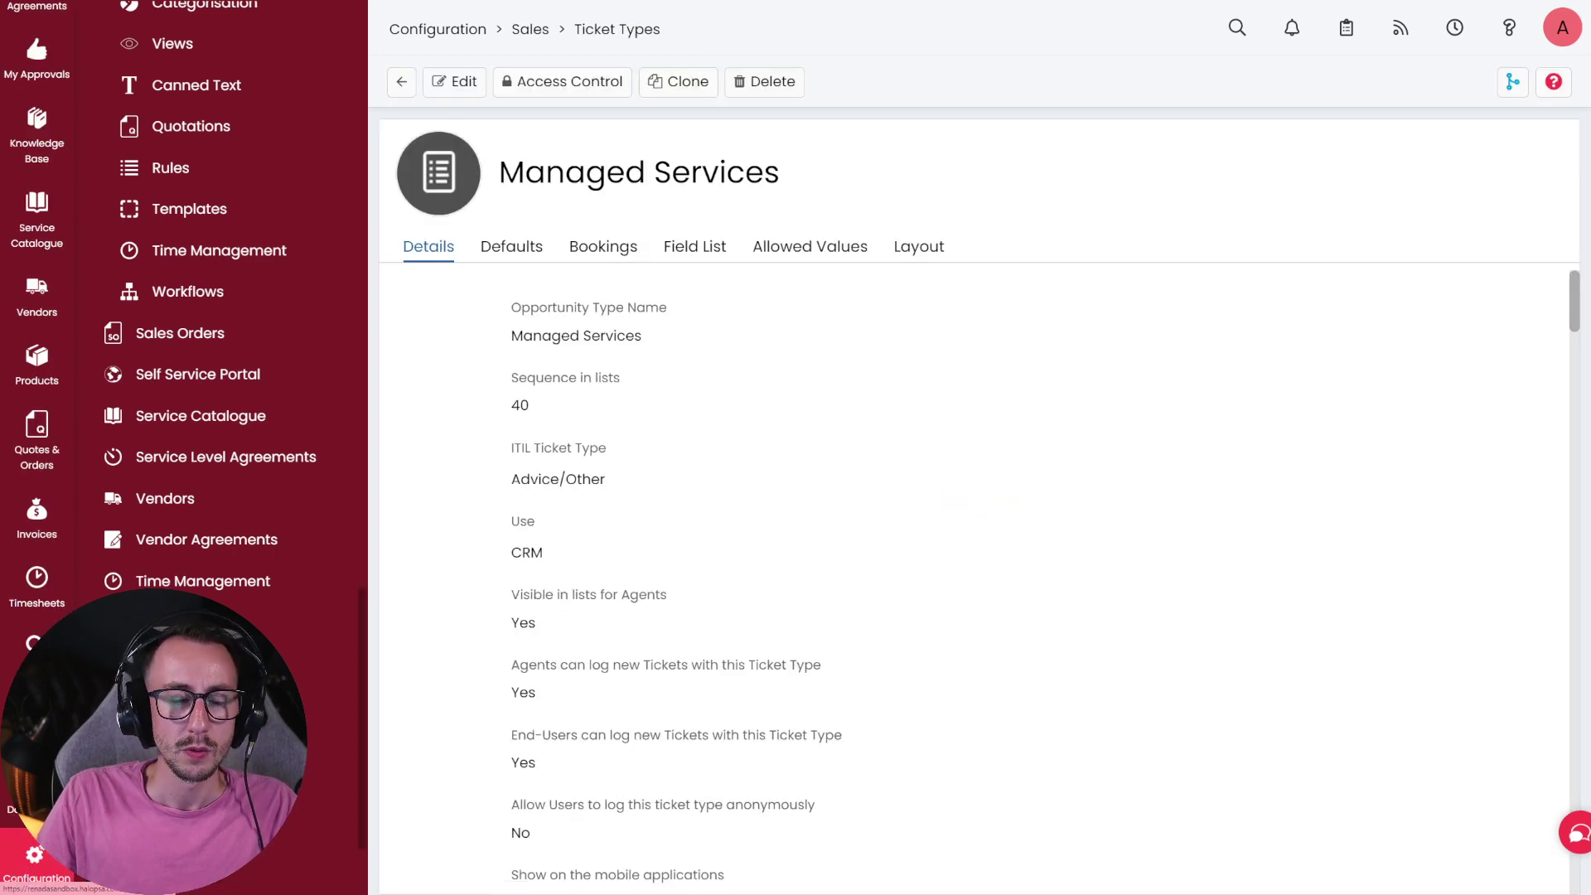
pyautogui.click(332, 662)
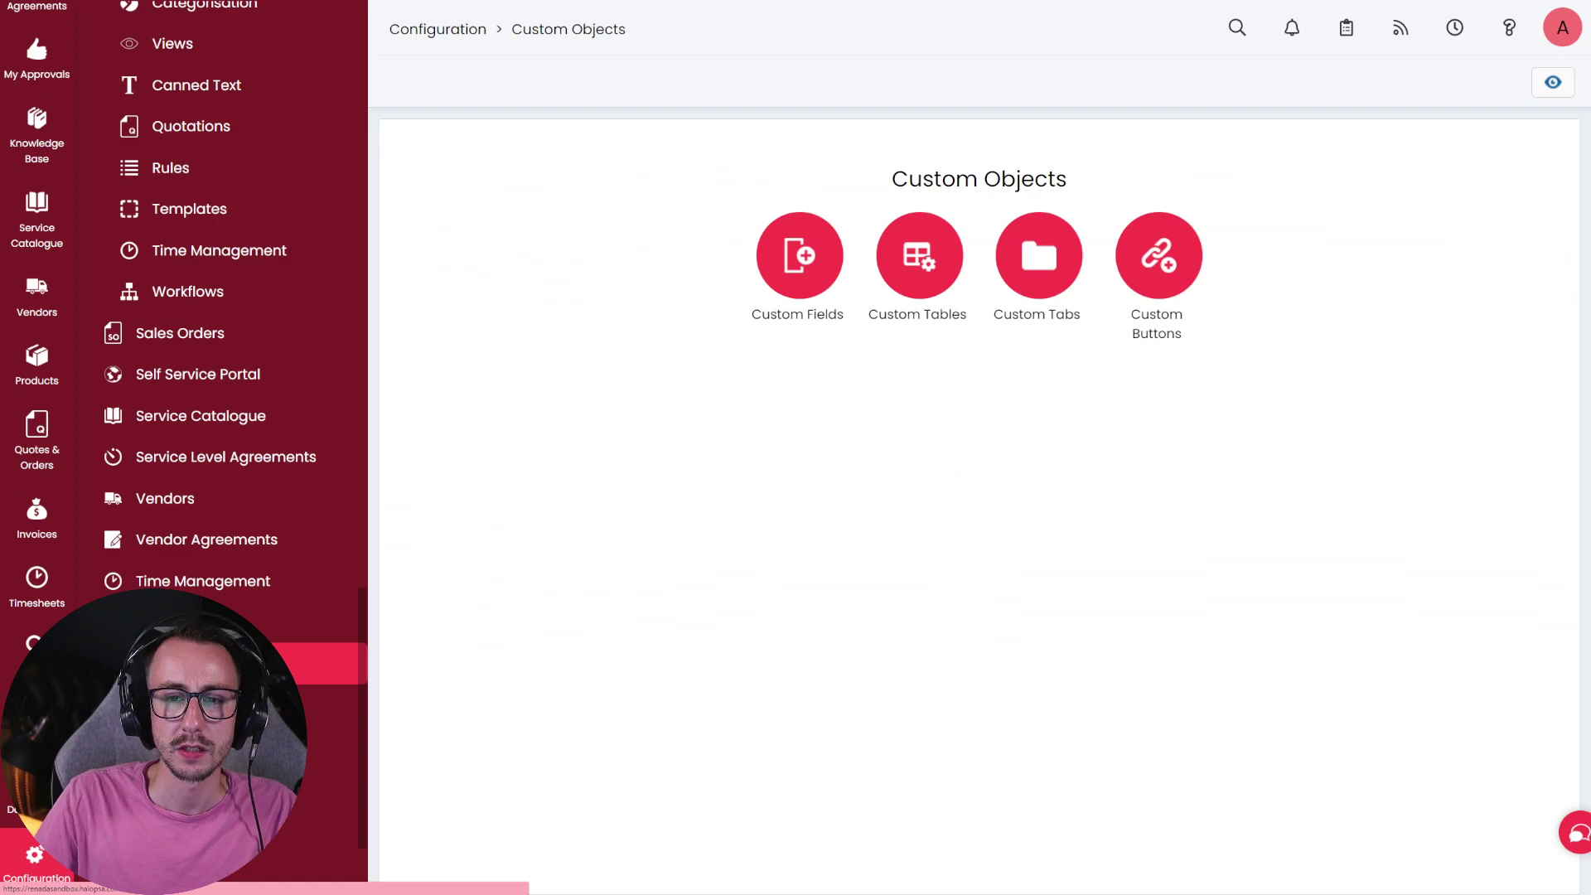
pyautogui.click(331, 704)
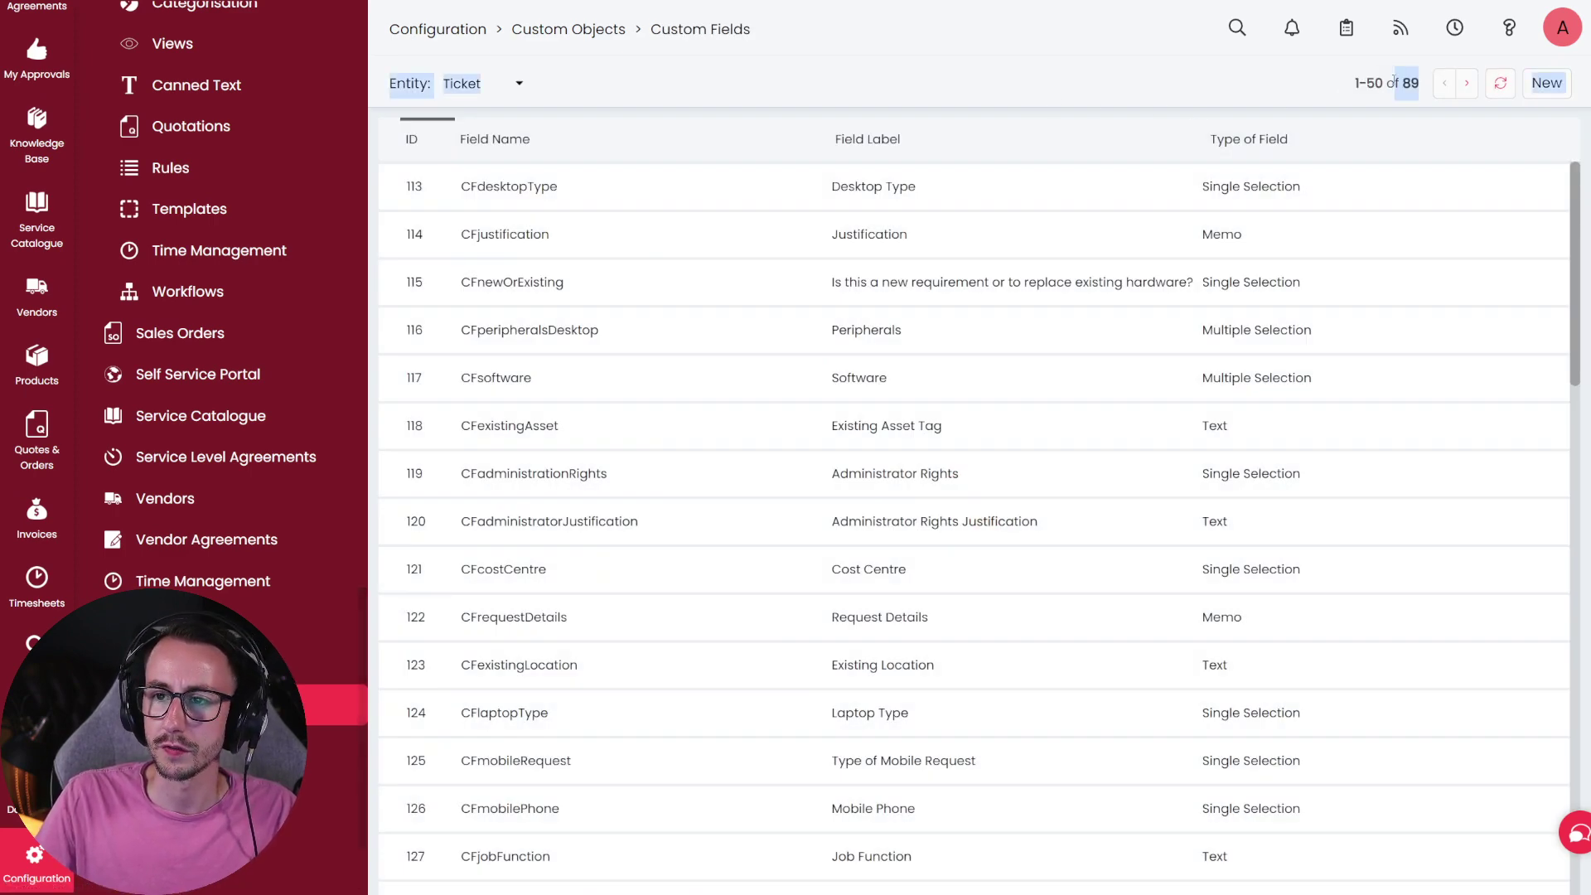
pyautogui.click(1466, 83)
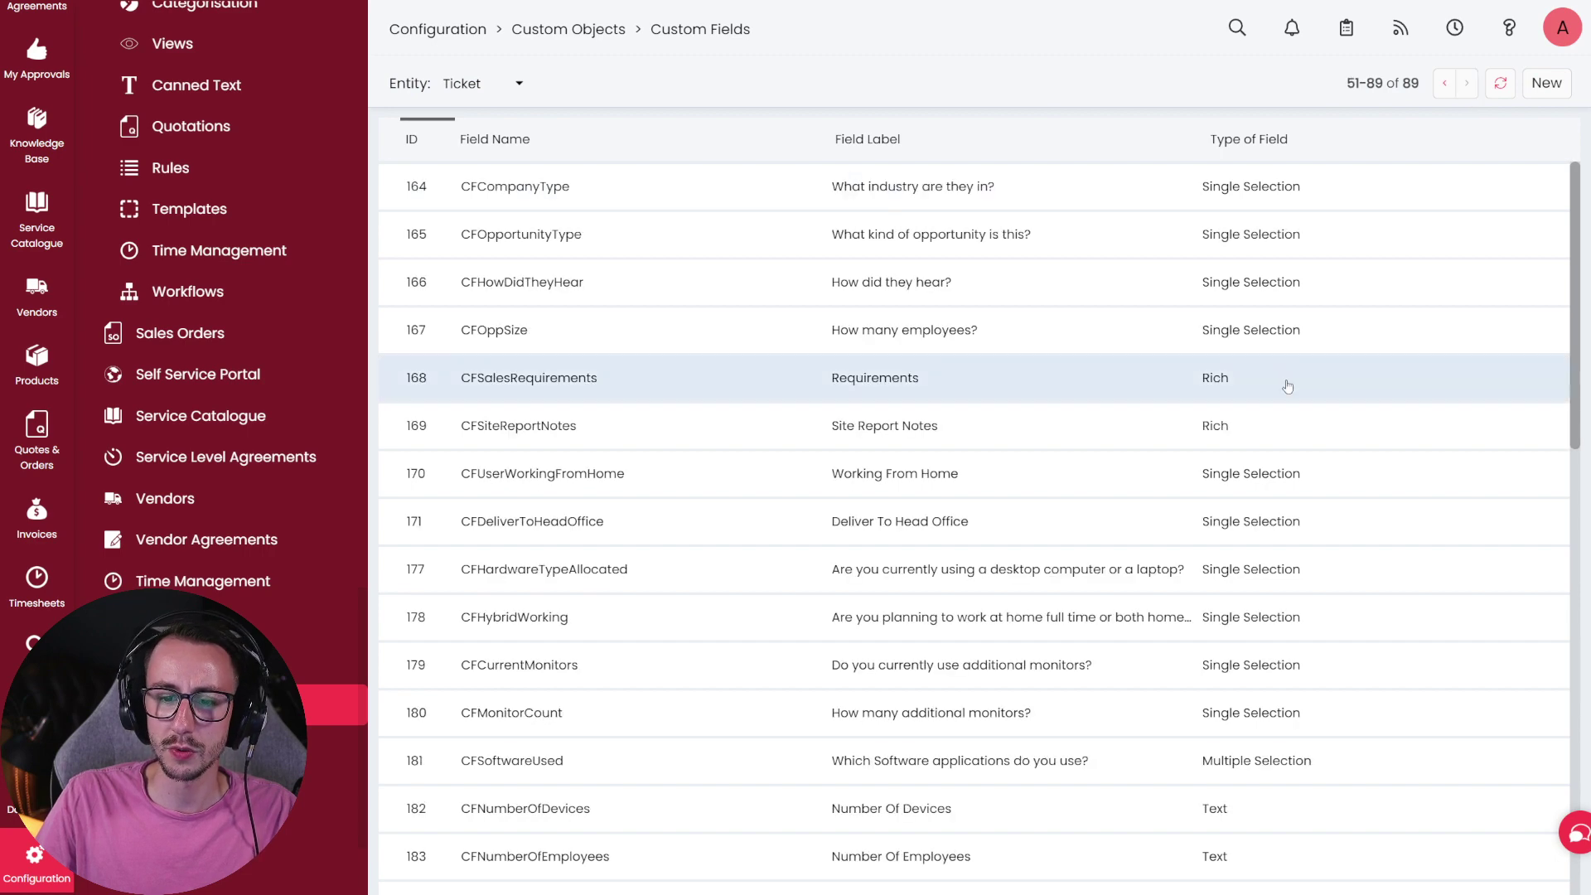
pyautogui.scroll(-15, 1286, 390)
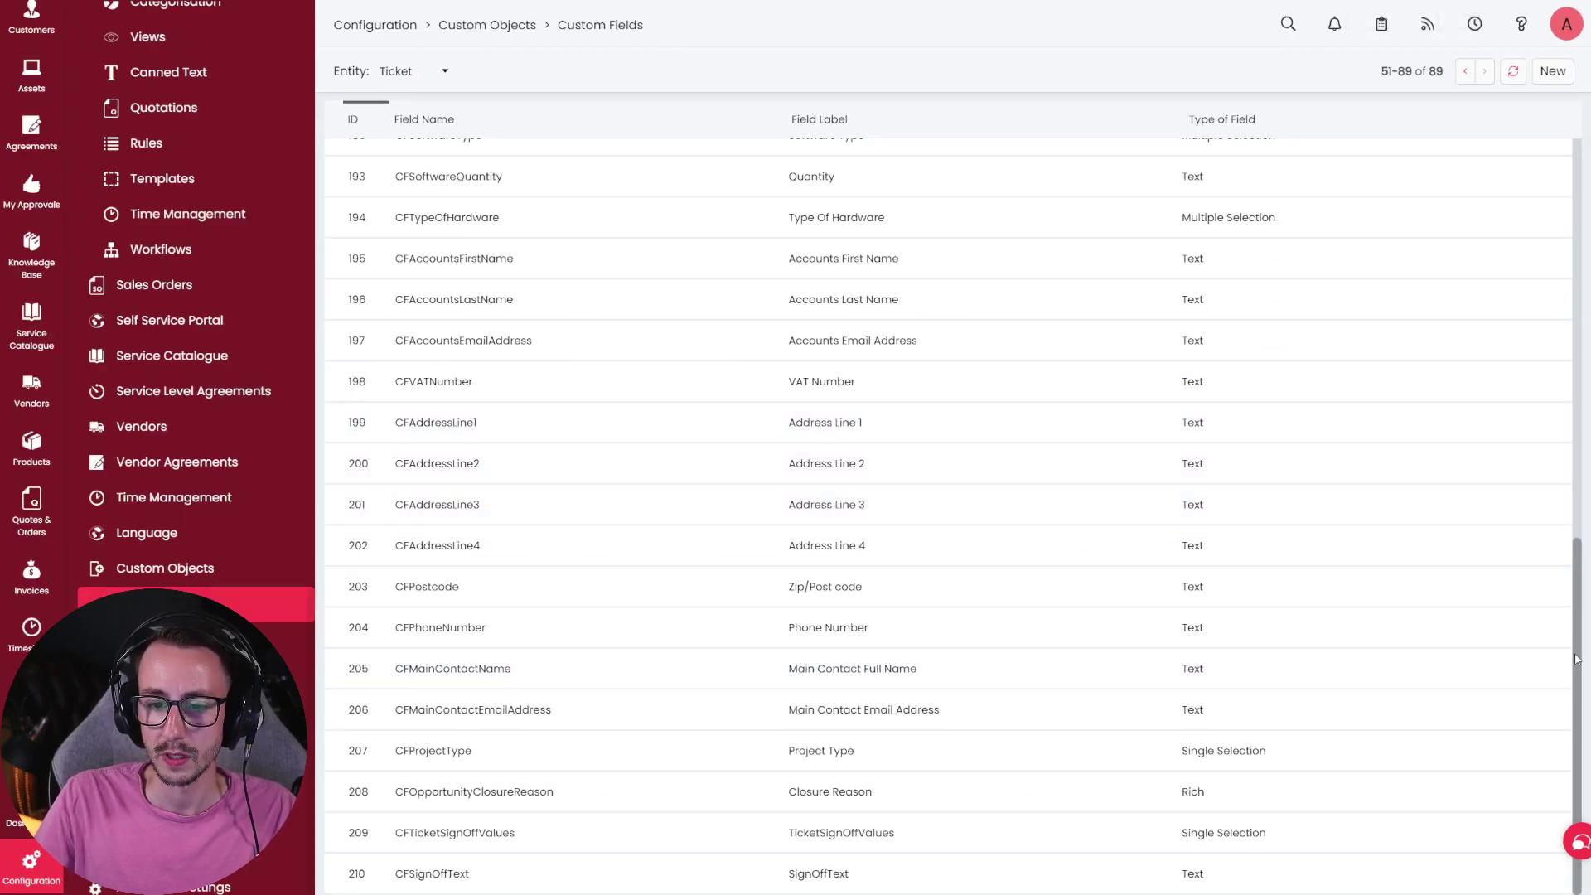
pyautogui.scroll(1, 1570, 655)
pyautogui.scroll(-1, 1586, 618)
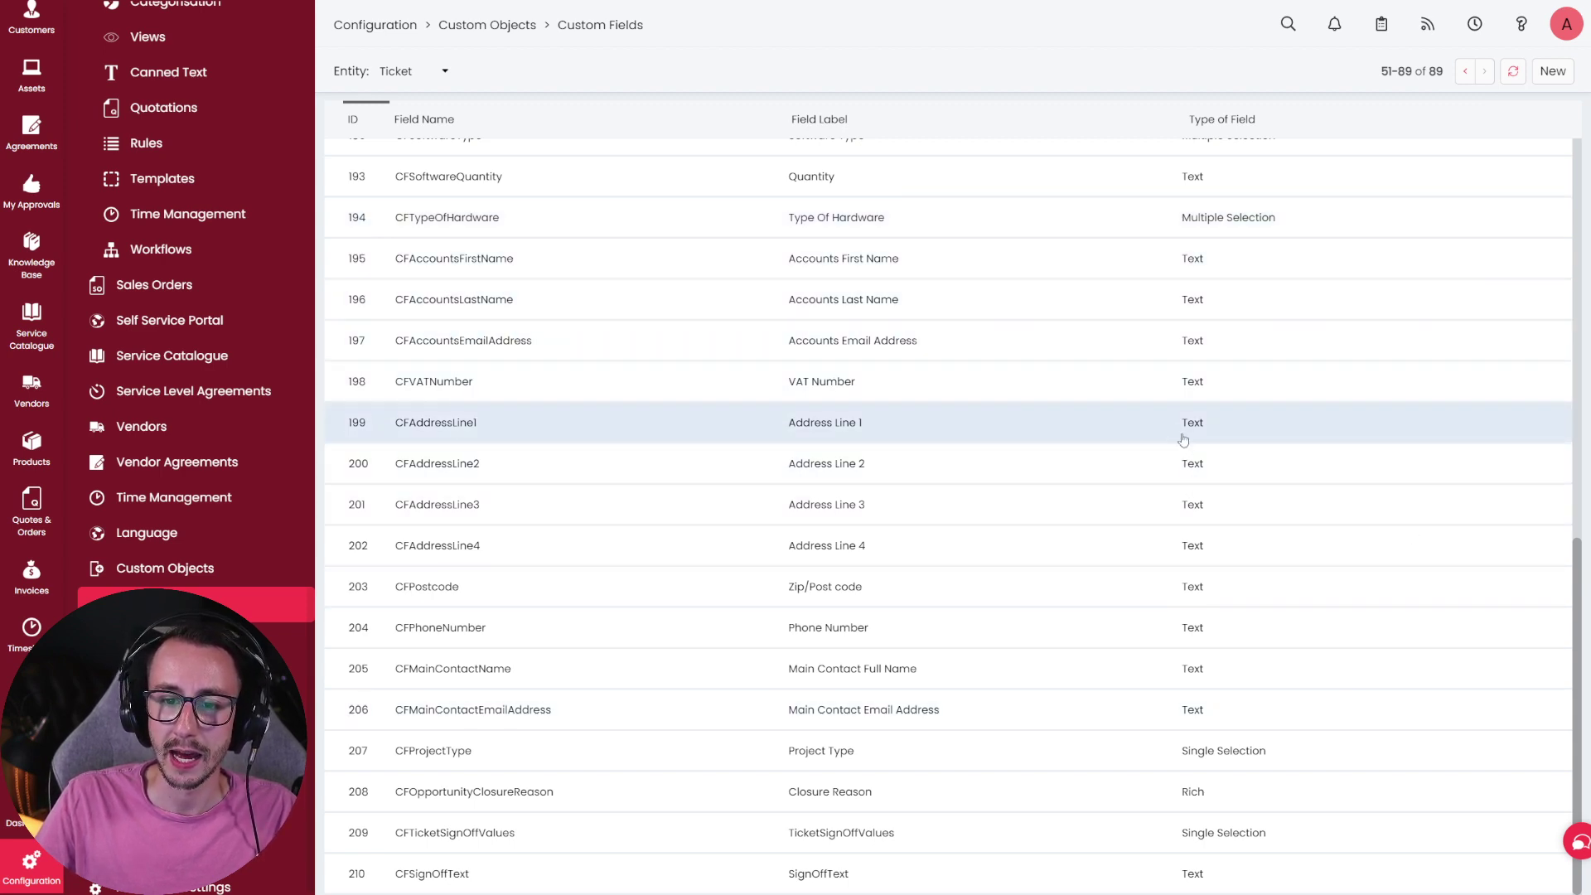
pyautogui.click(1010, 629)
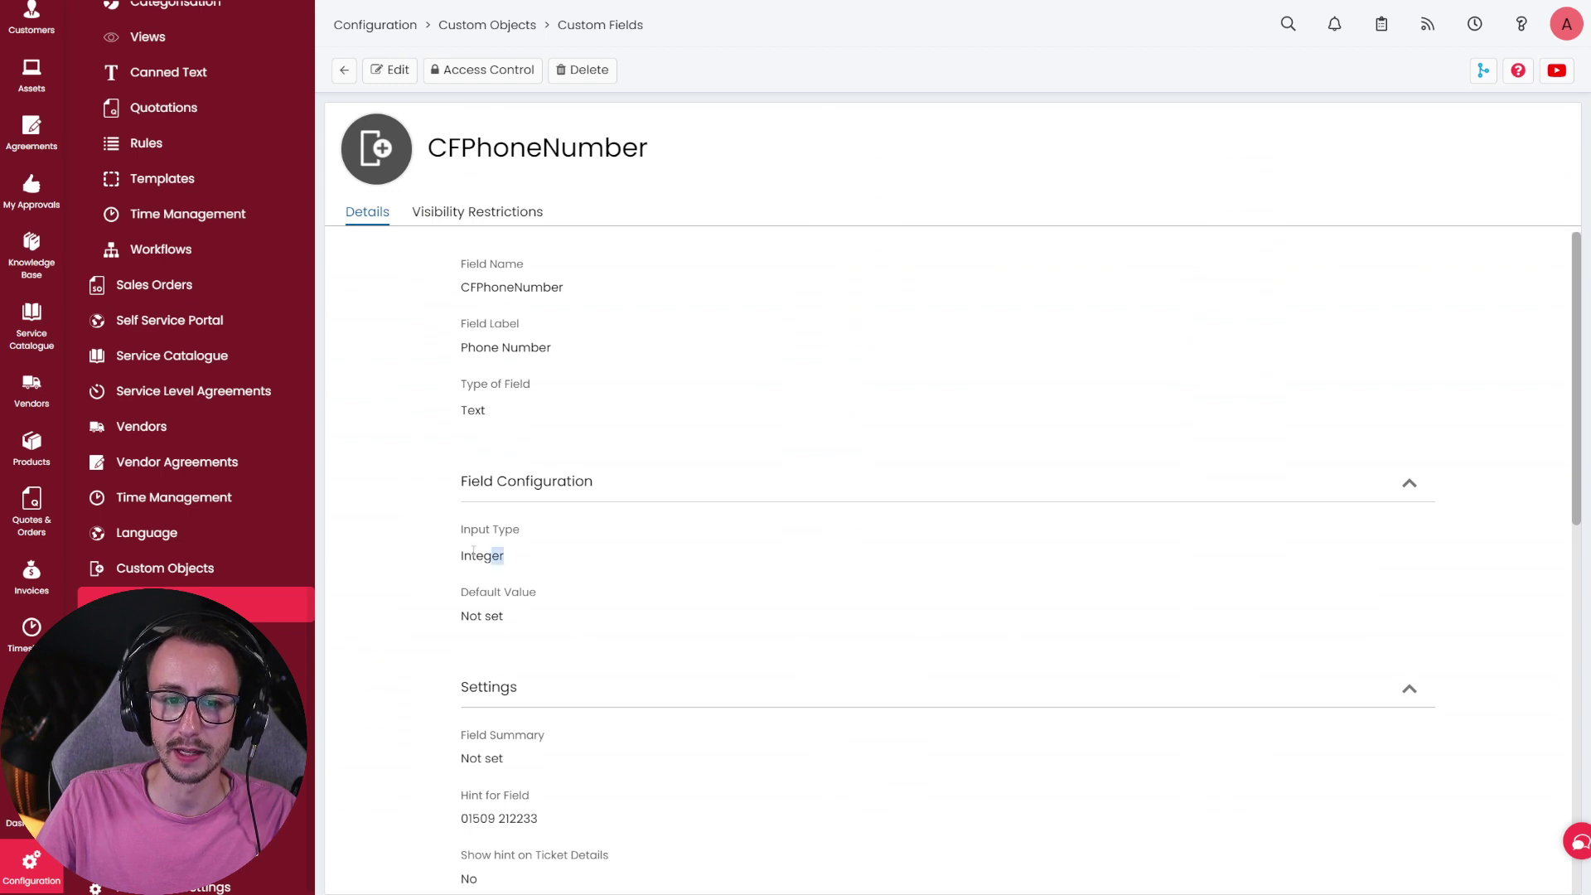
pyautogui.moveTo(505, 556); pyautogui.dragTo(430, 520)
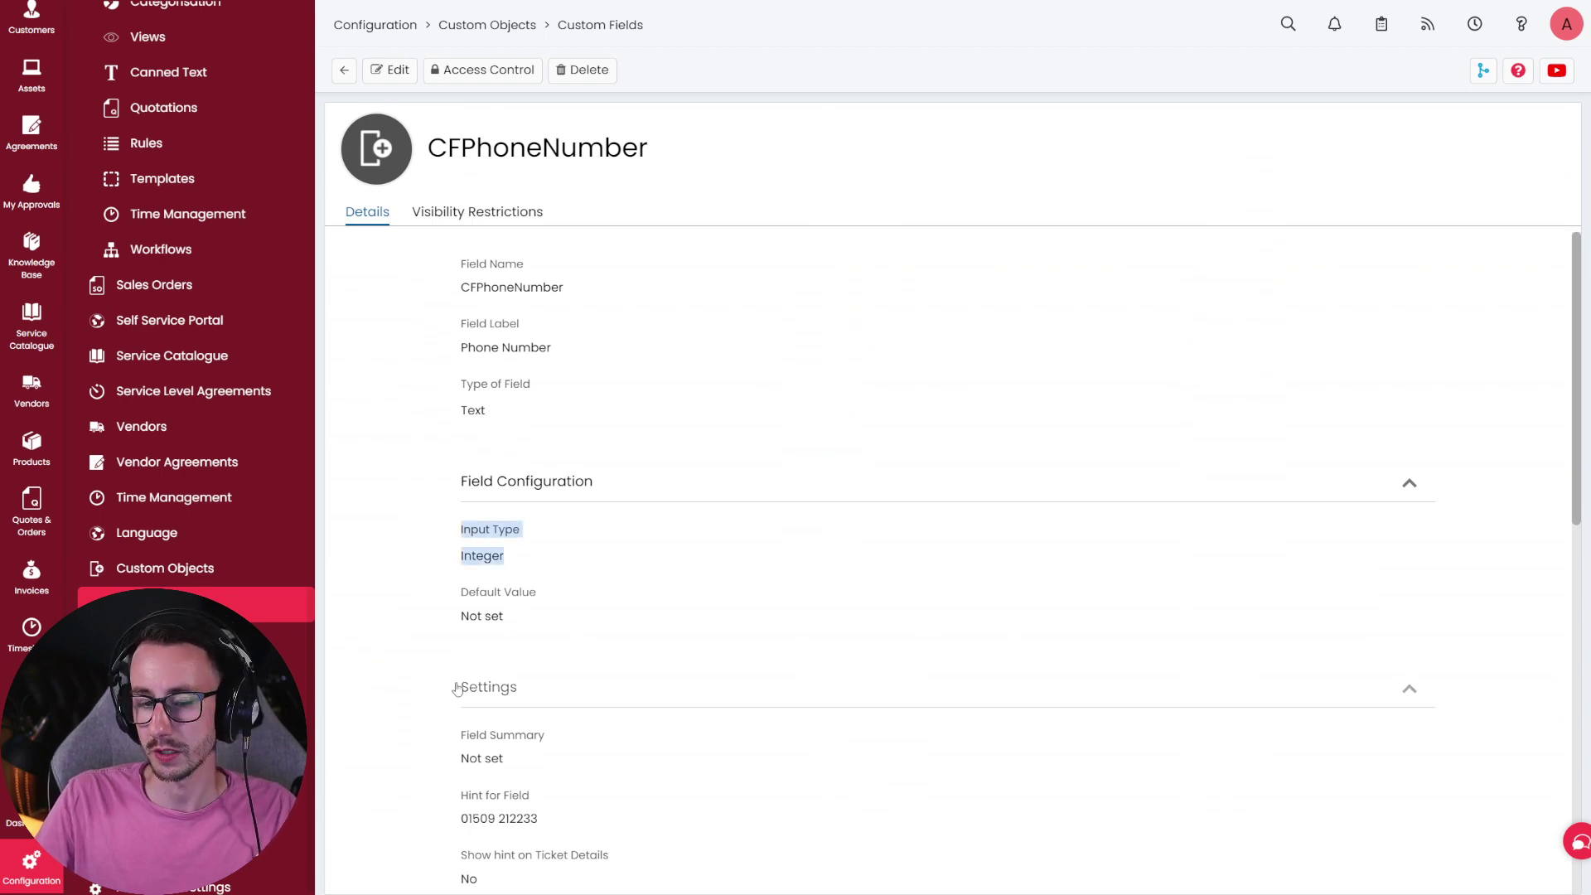
pyautogui.click(344, 69)
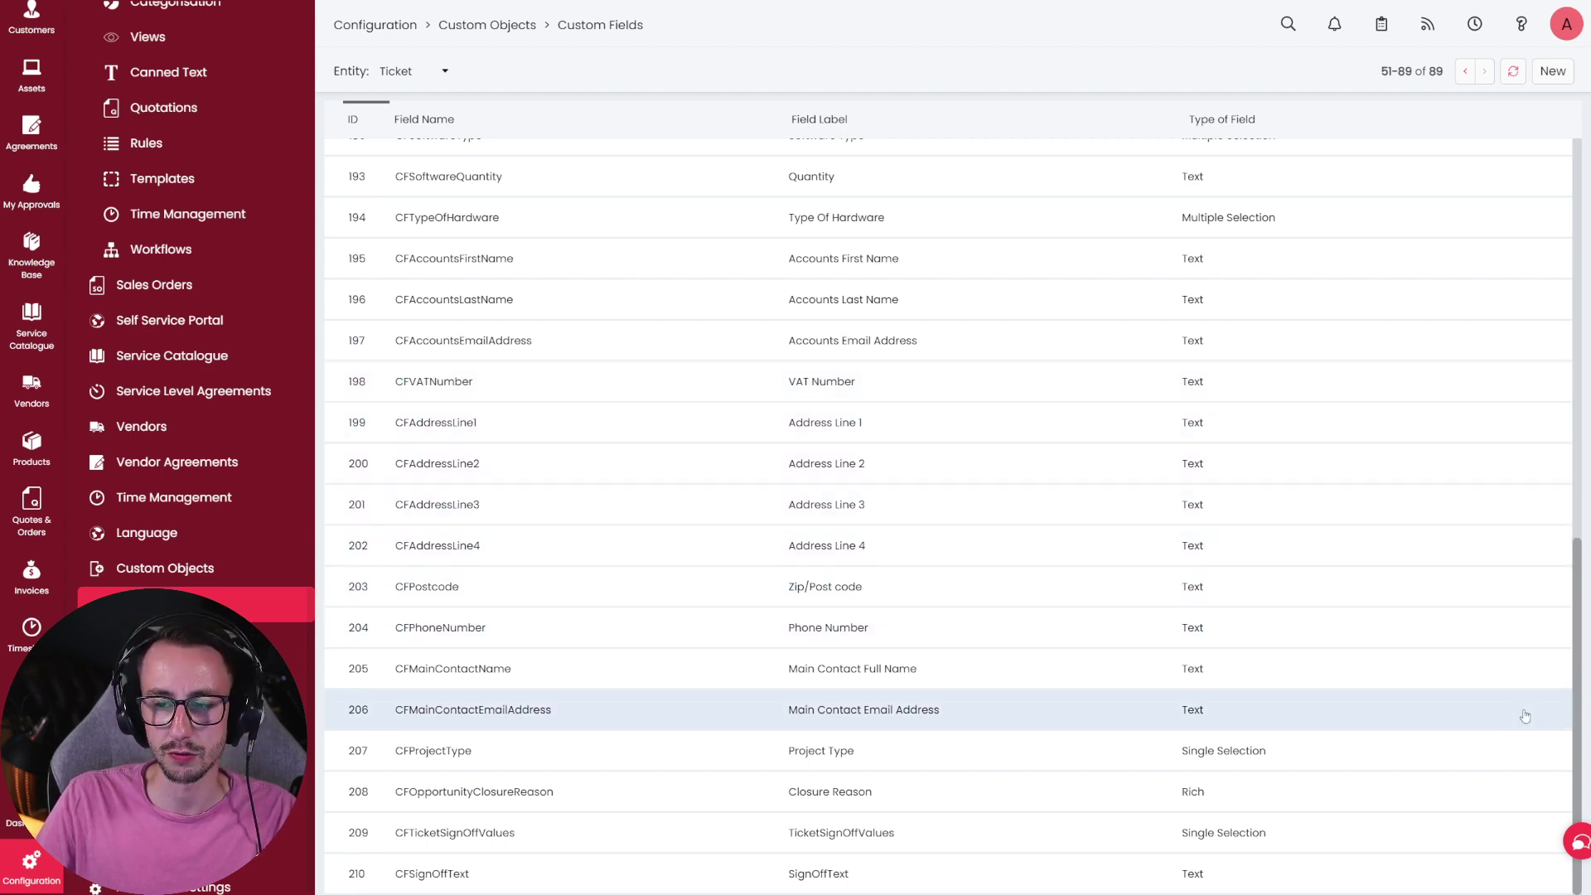
pyautogui.scroll(10, 1553, 462)
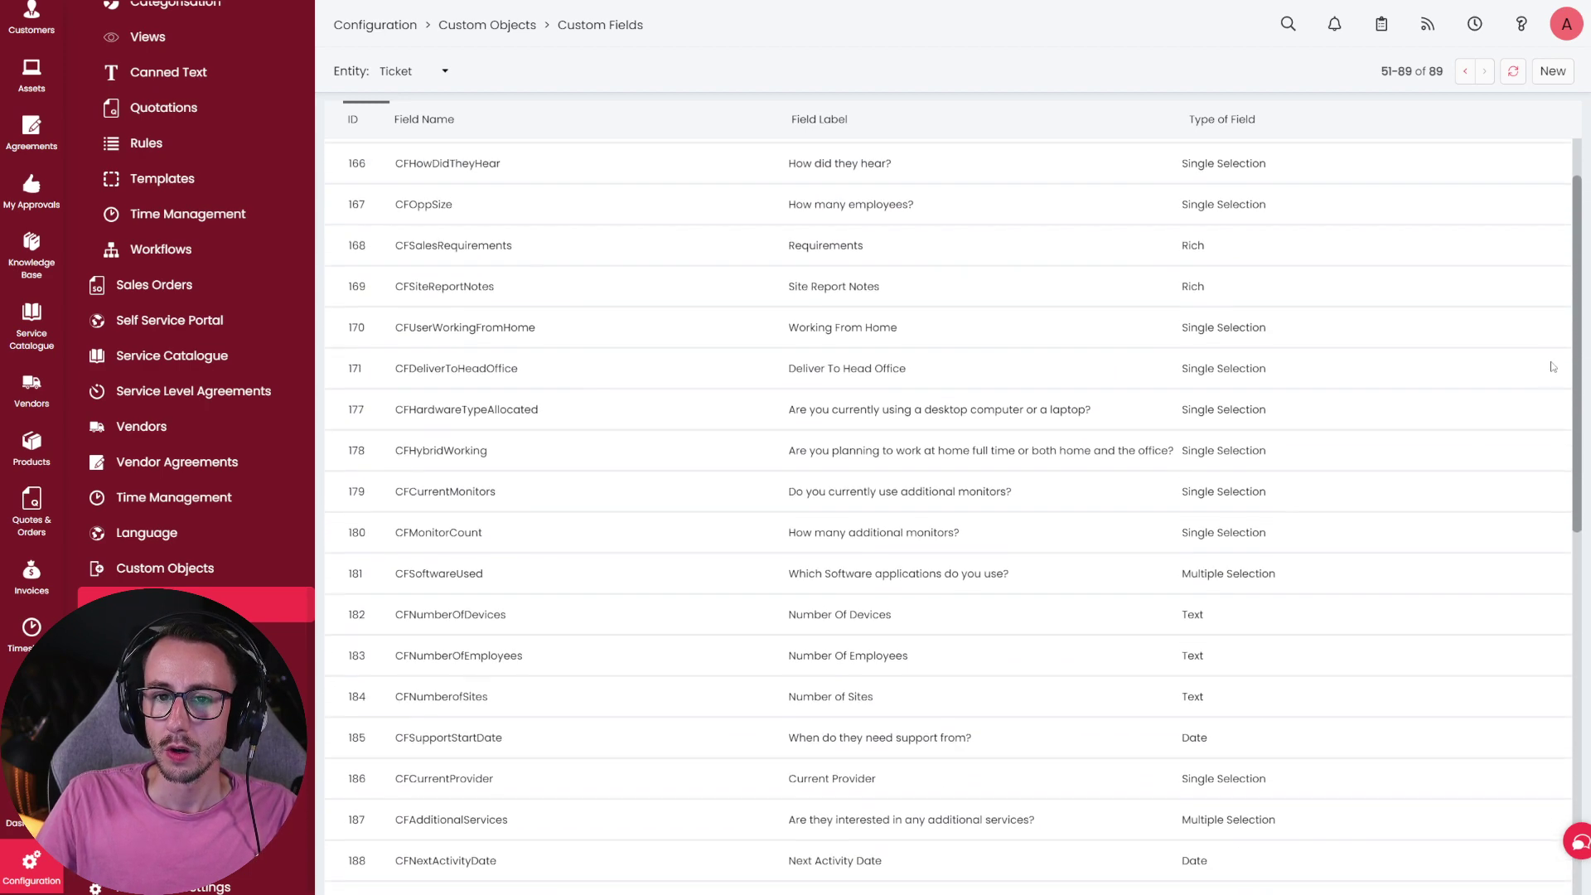
pyautogui.scroll(-10, 1530, 747)
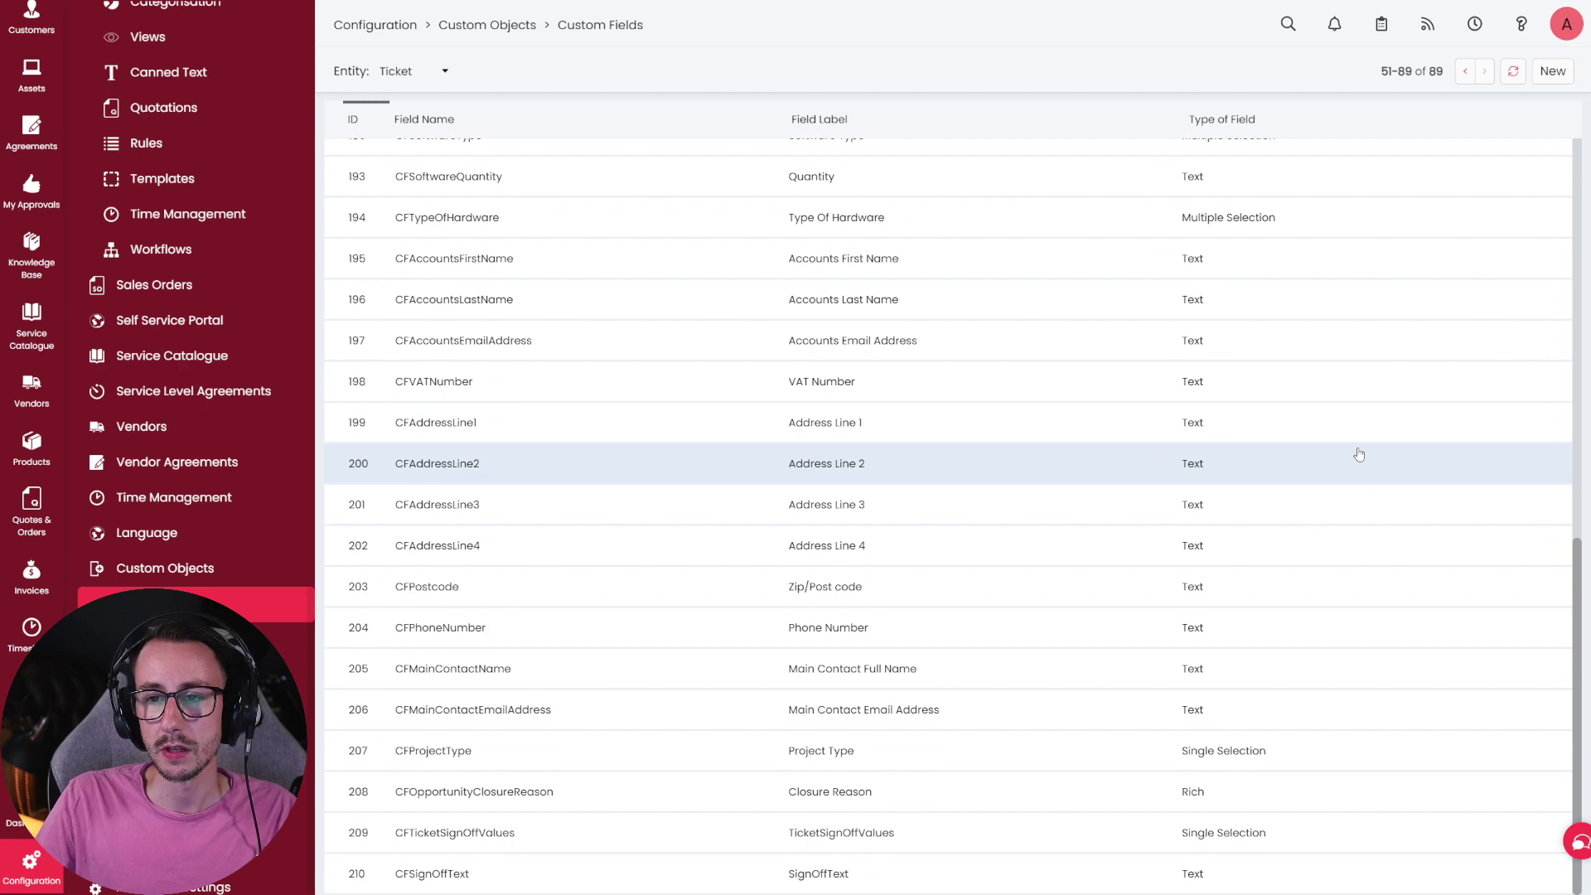
pyautogui.scroll(10, 227, 290)
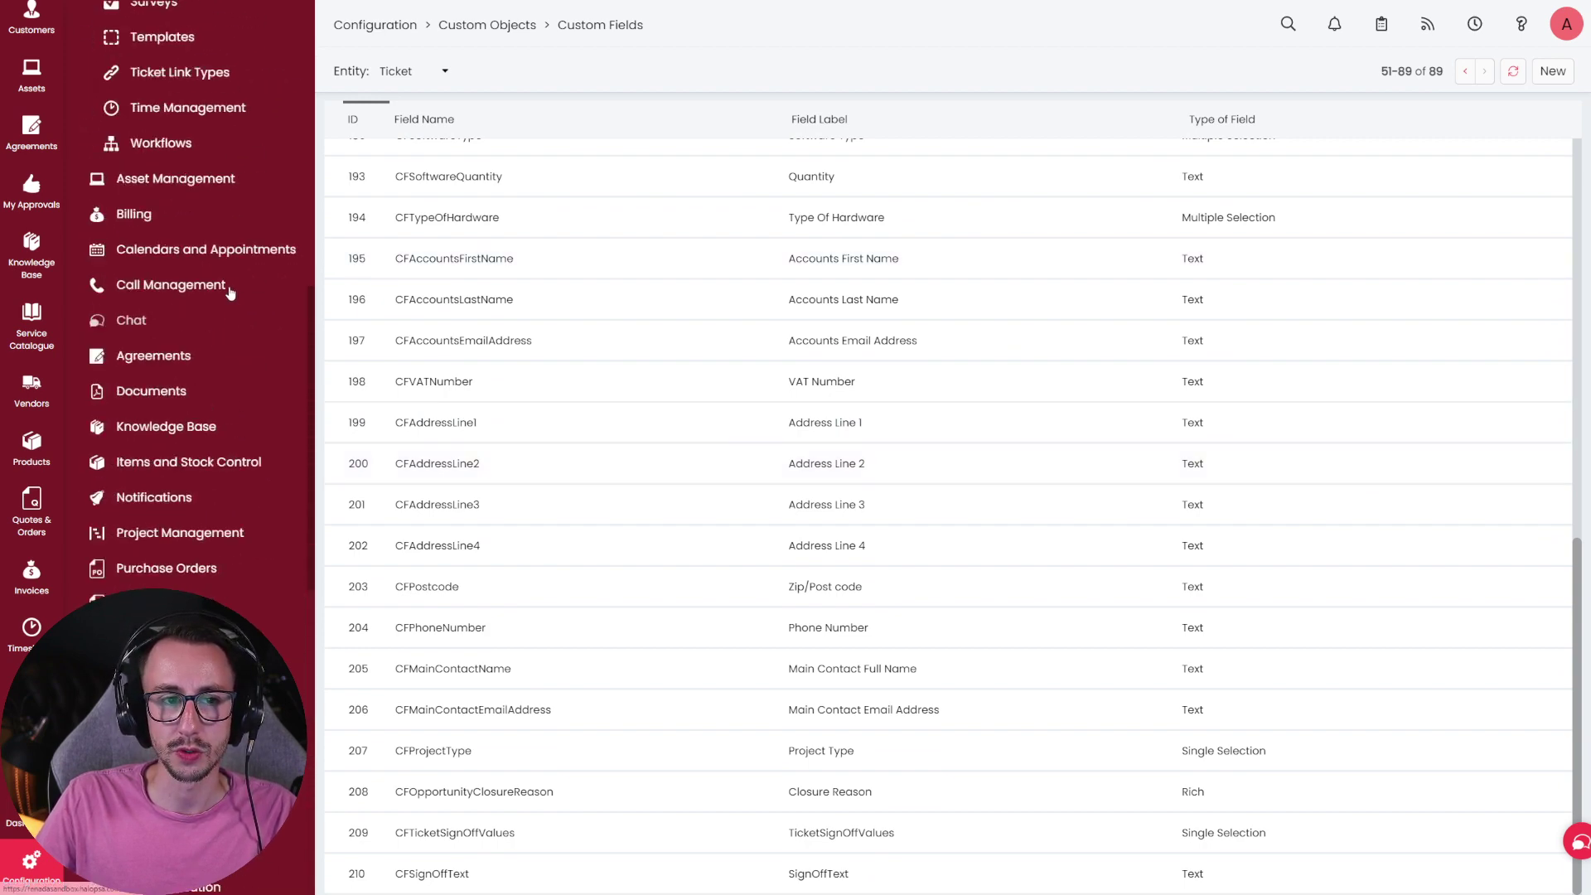
pyautogui.scroll(5, 230, 291)
pyautogui.click(177, 207)
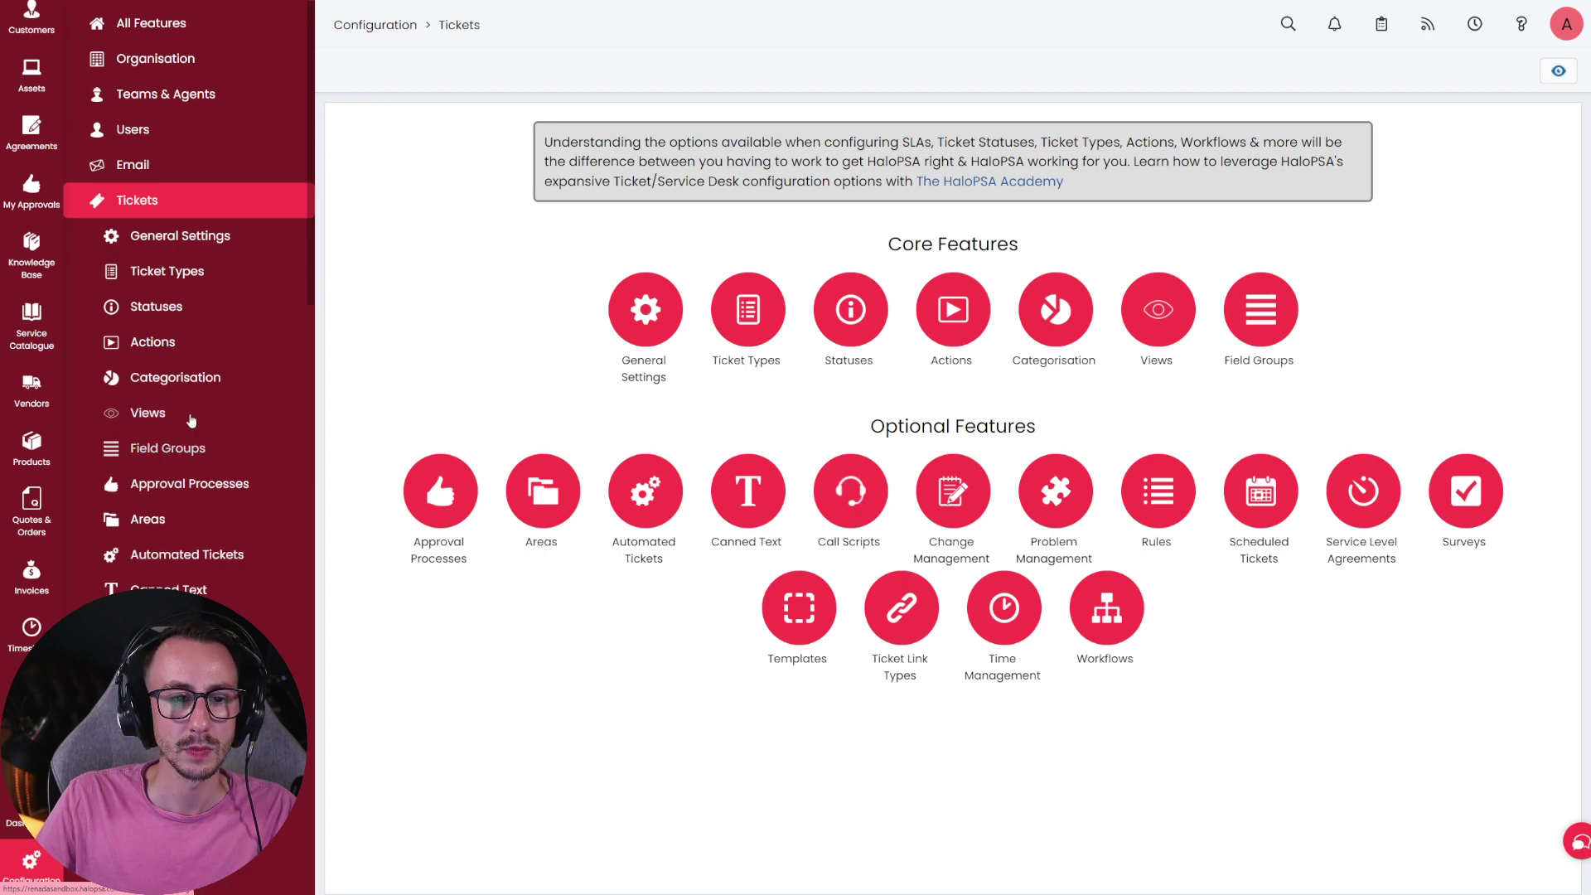
pyautogui.scroll(-2, 191, 427)
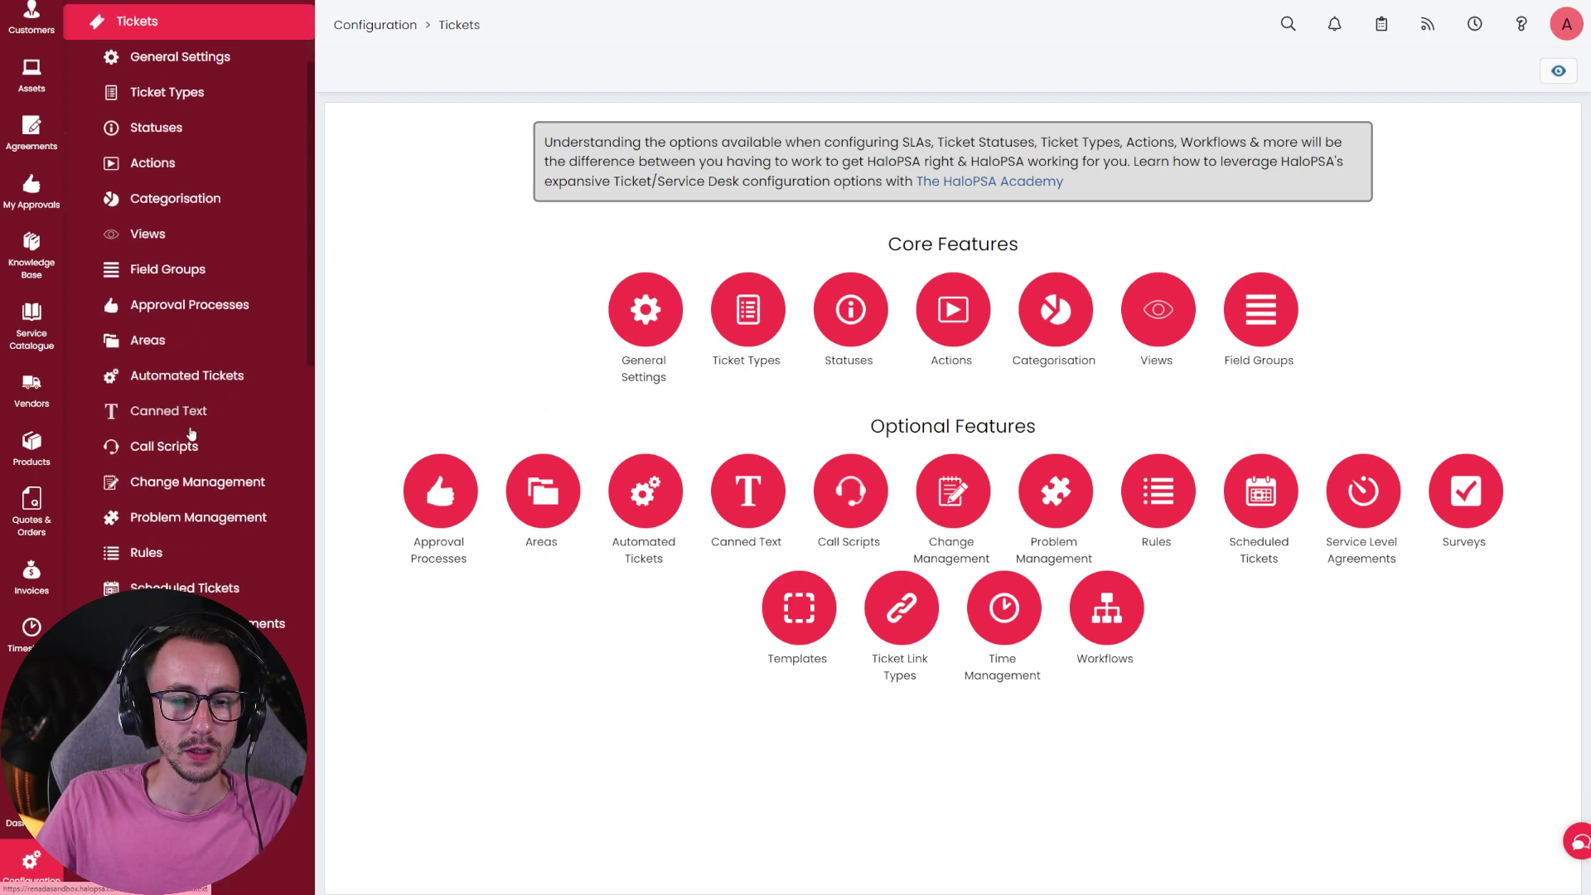
pyautogui.scroll(2, 190, 432)
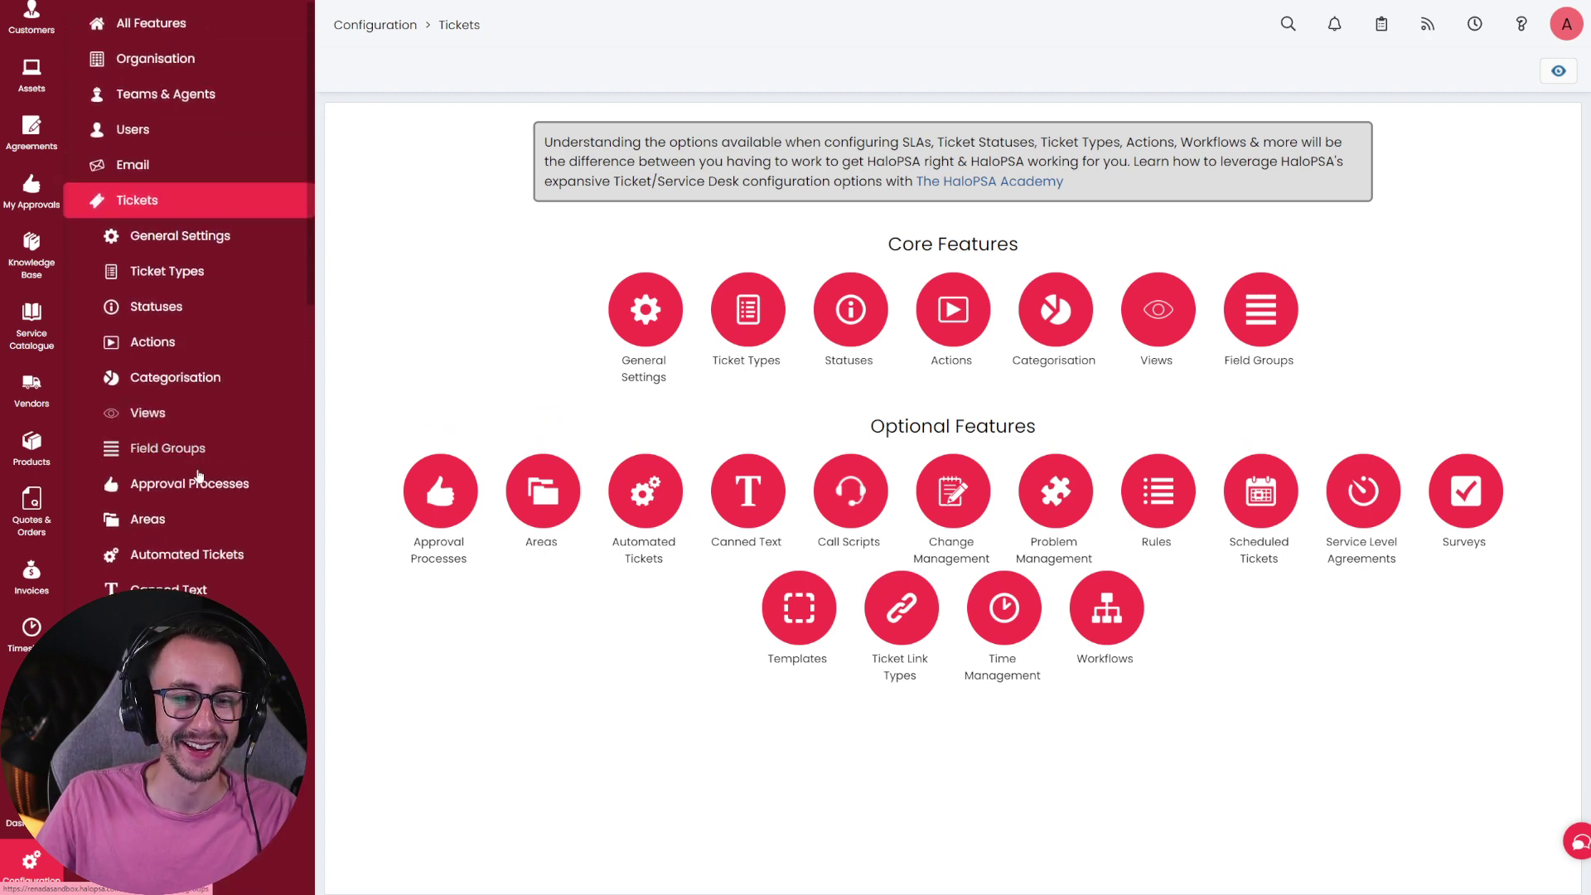
pyautogui.click(197, 452)
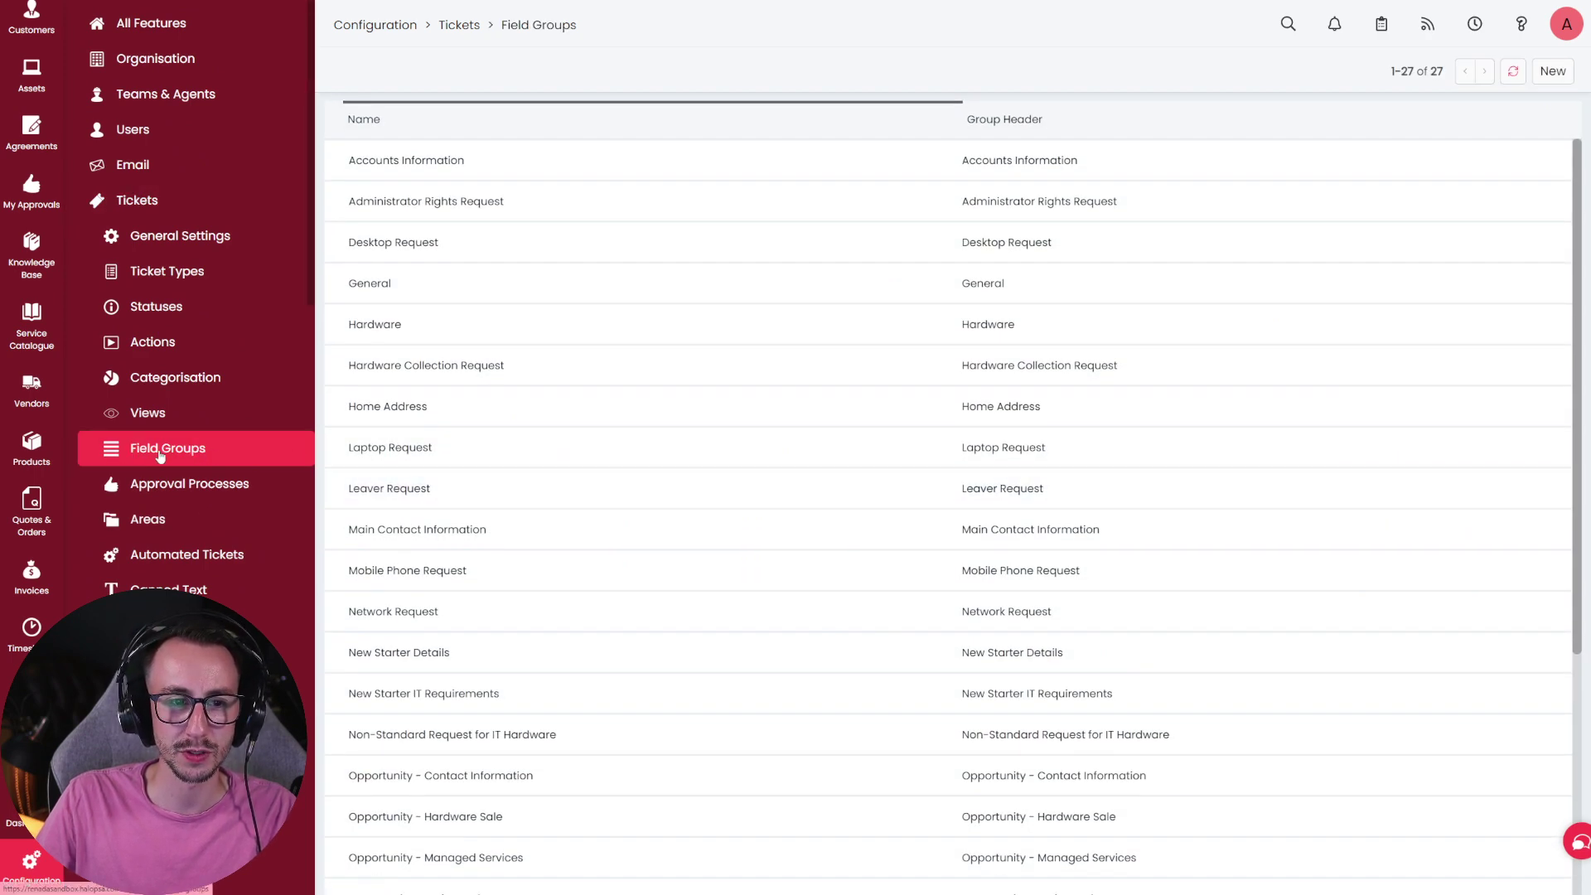
pyautogui.scroll(-4, 724, 500)
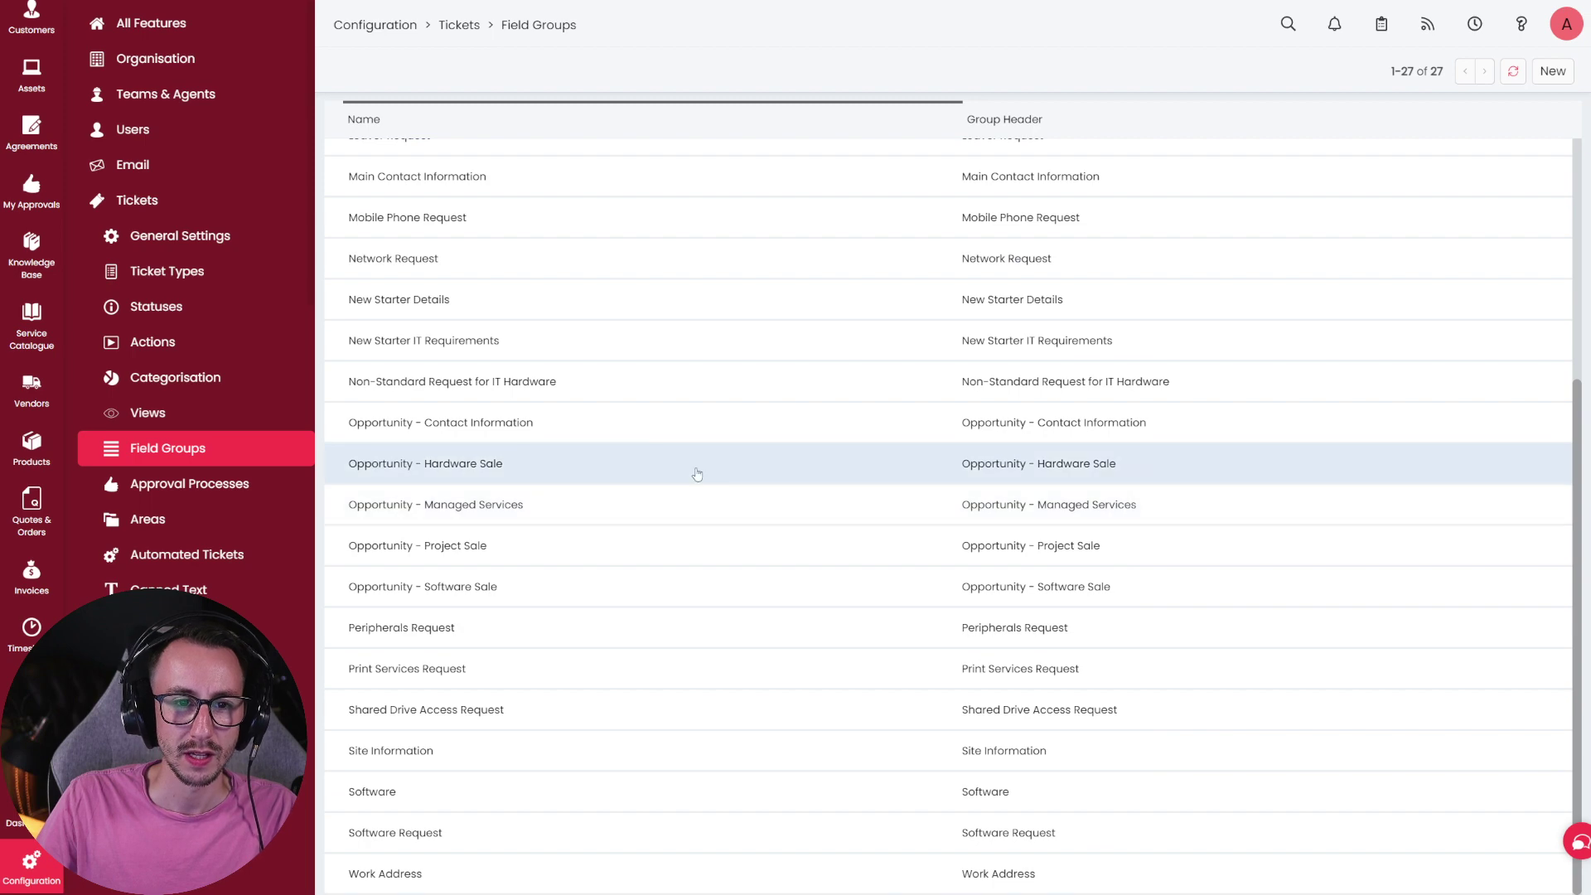
pyautogui.scroll(4, 697, 474)
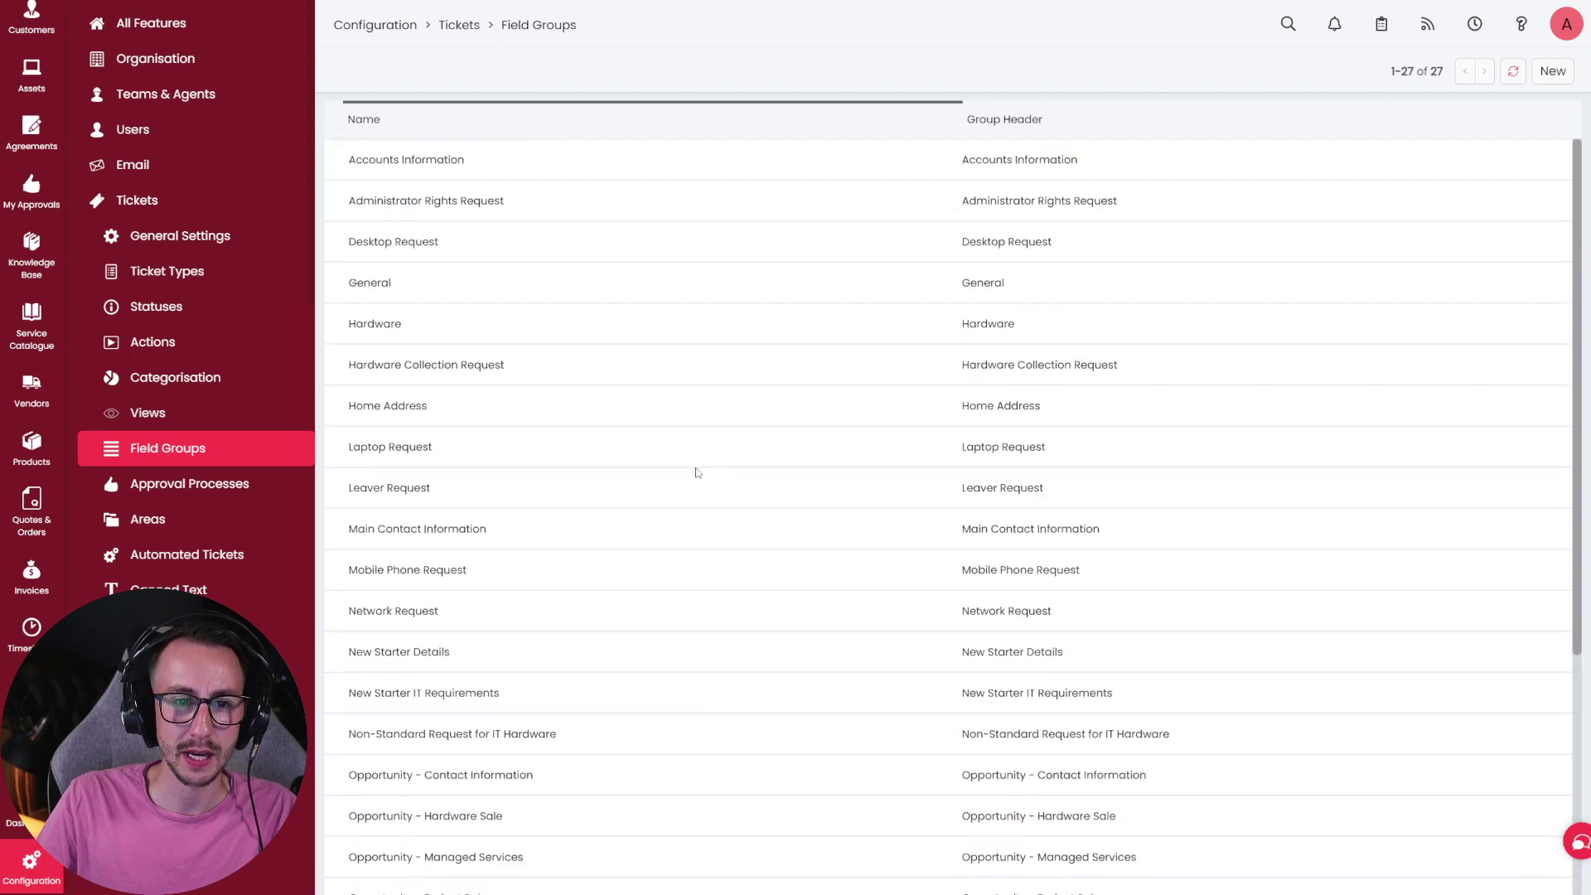
pyautogui.scroll(-1, 697, 473)
pyautogui.scroll(1, 696, 473)
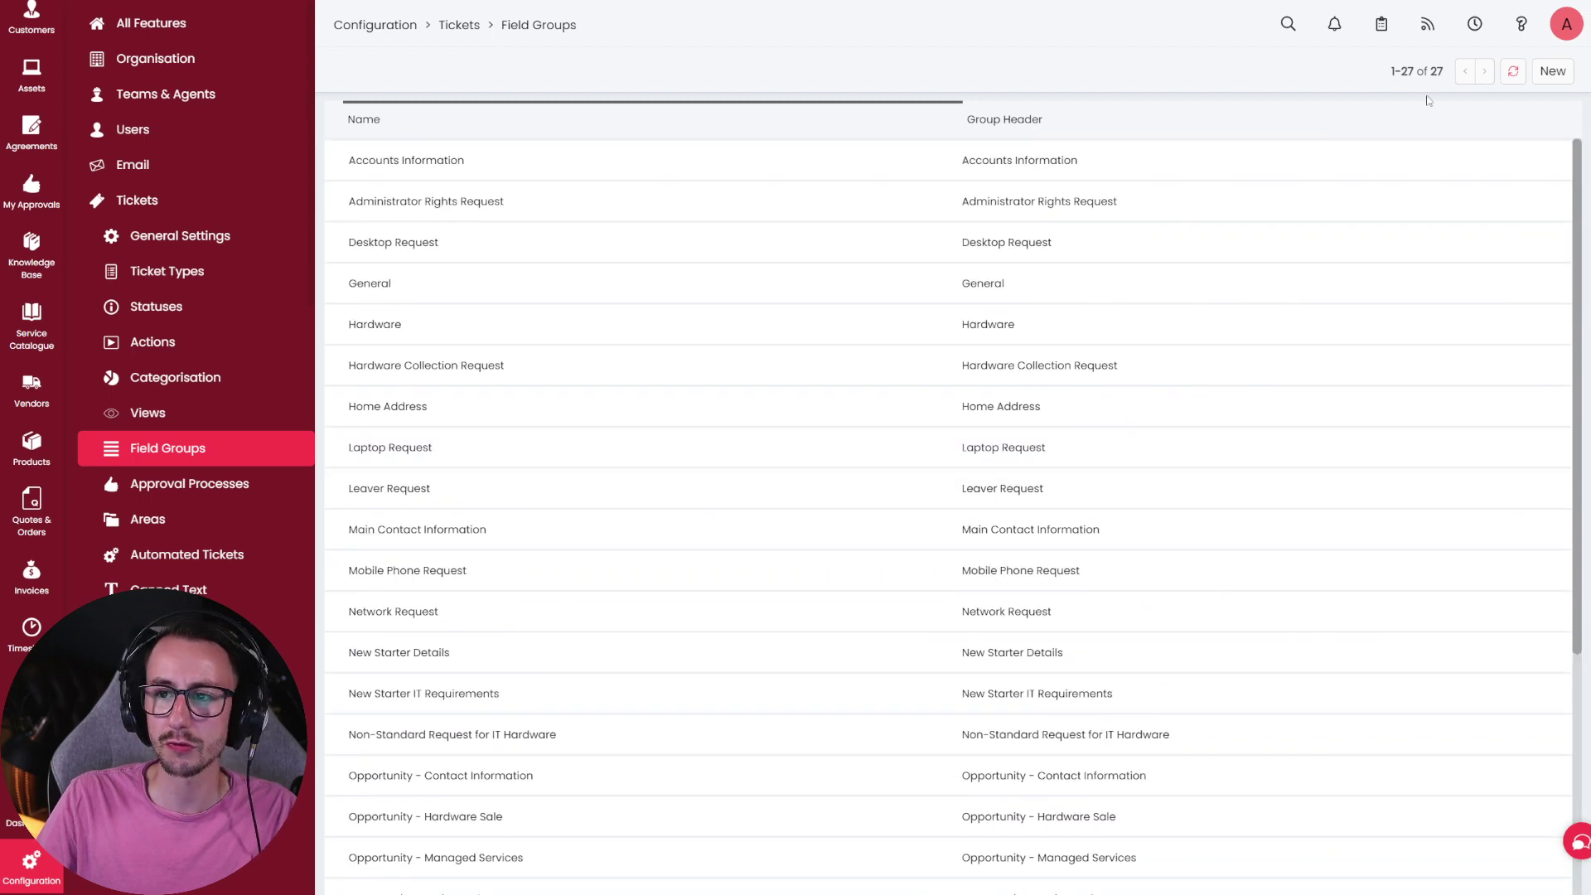
# - Save a new field group named 'Capture Billing Information', with that same text as its group header
pyautogui.click(1556, 71)
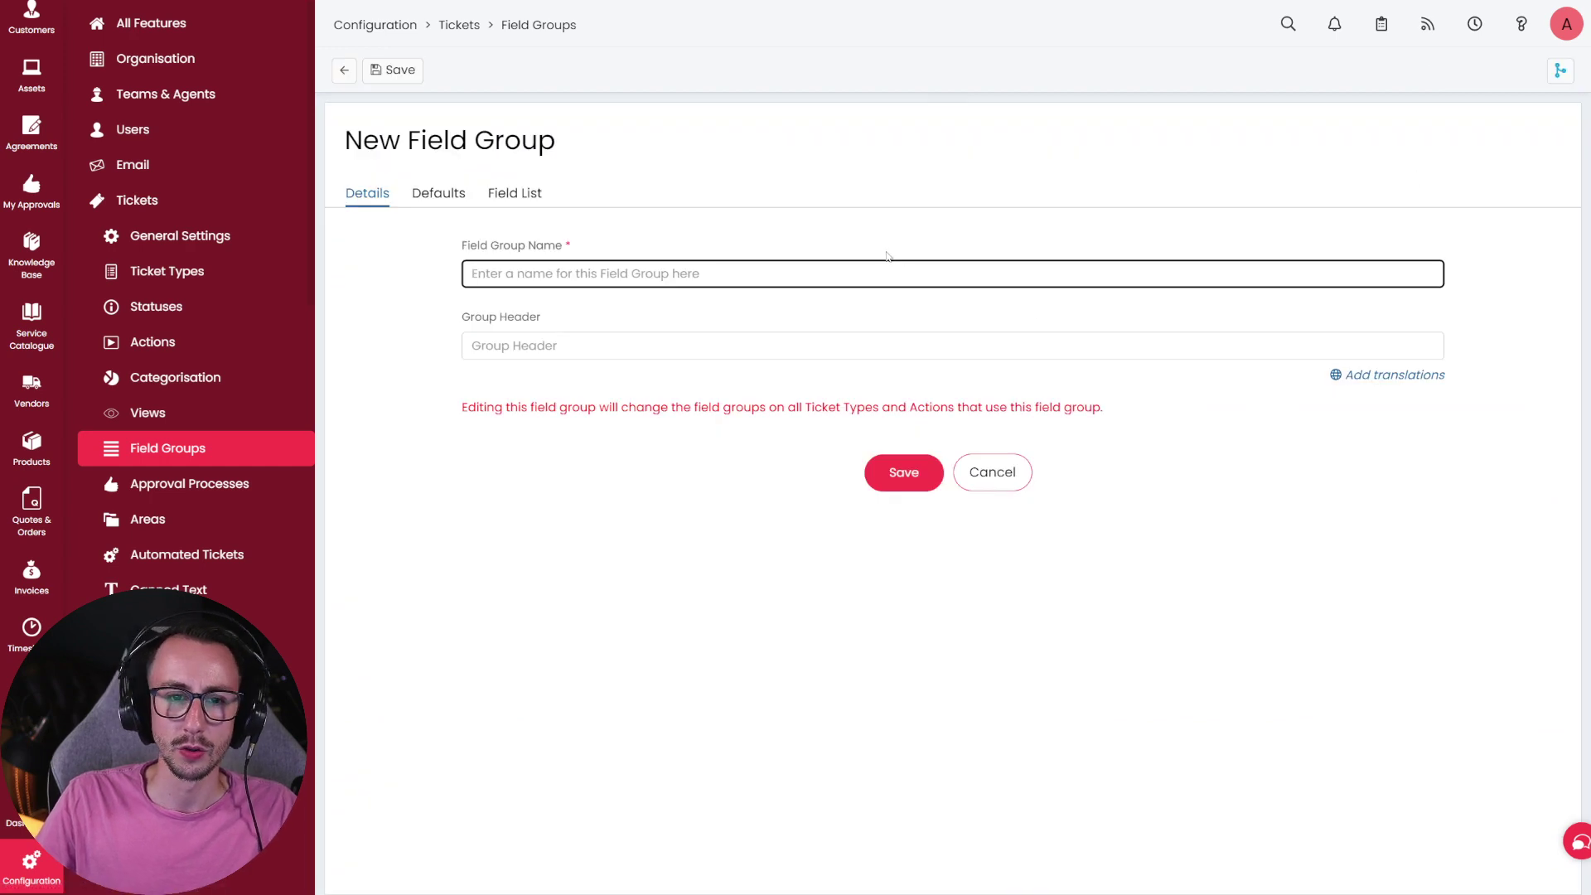
pyautogui.write('Capture Acc')
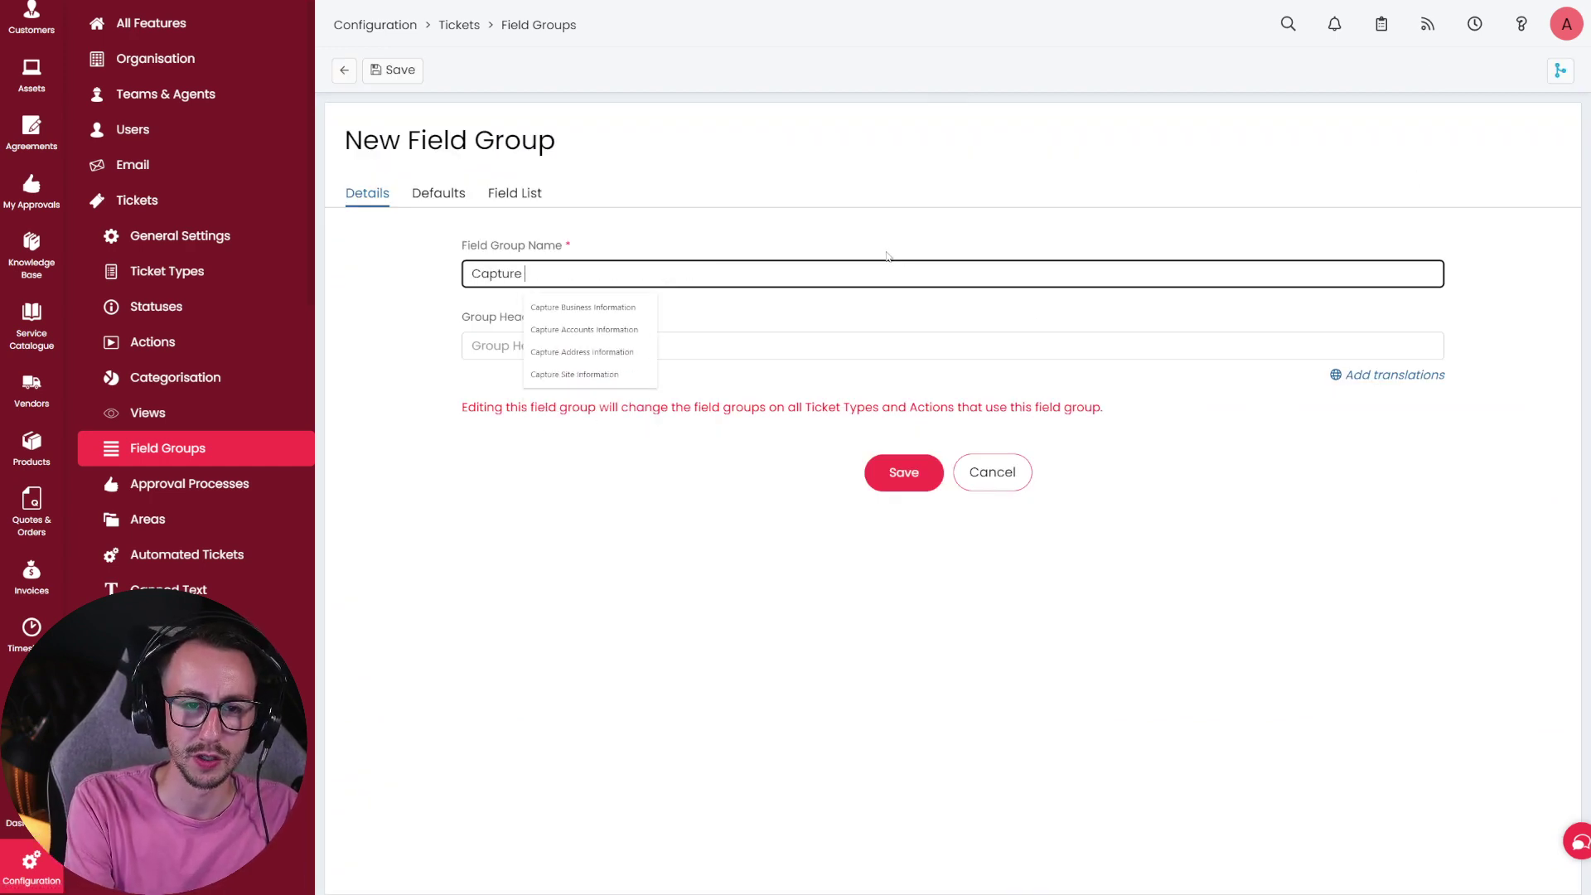
pyautogui.press('BackSpace')
pyautogui.press('BackSpace')
pyautogui.press('BackSpace')
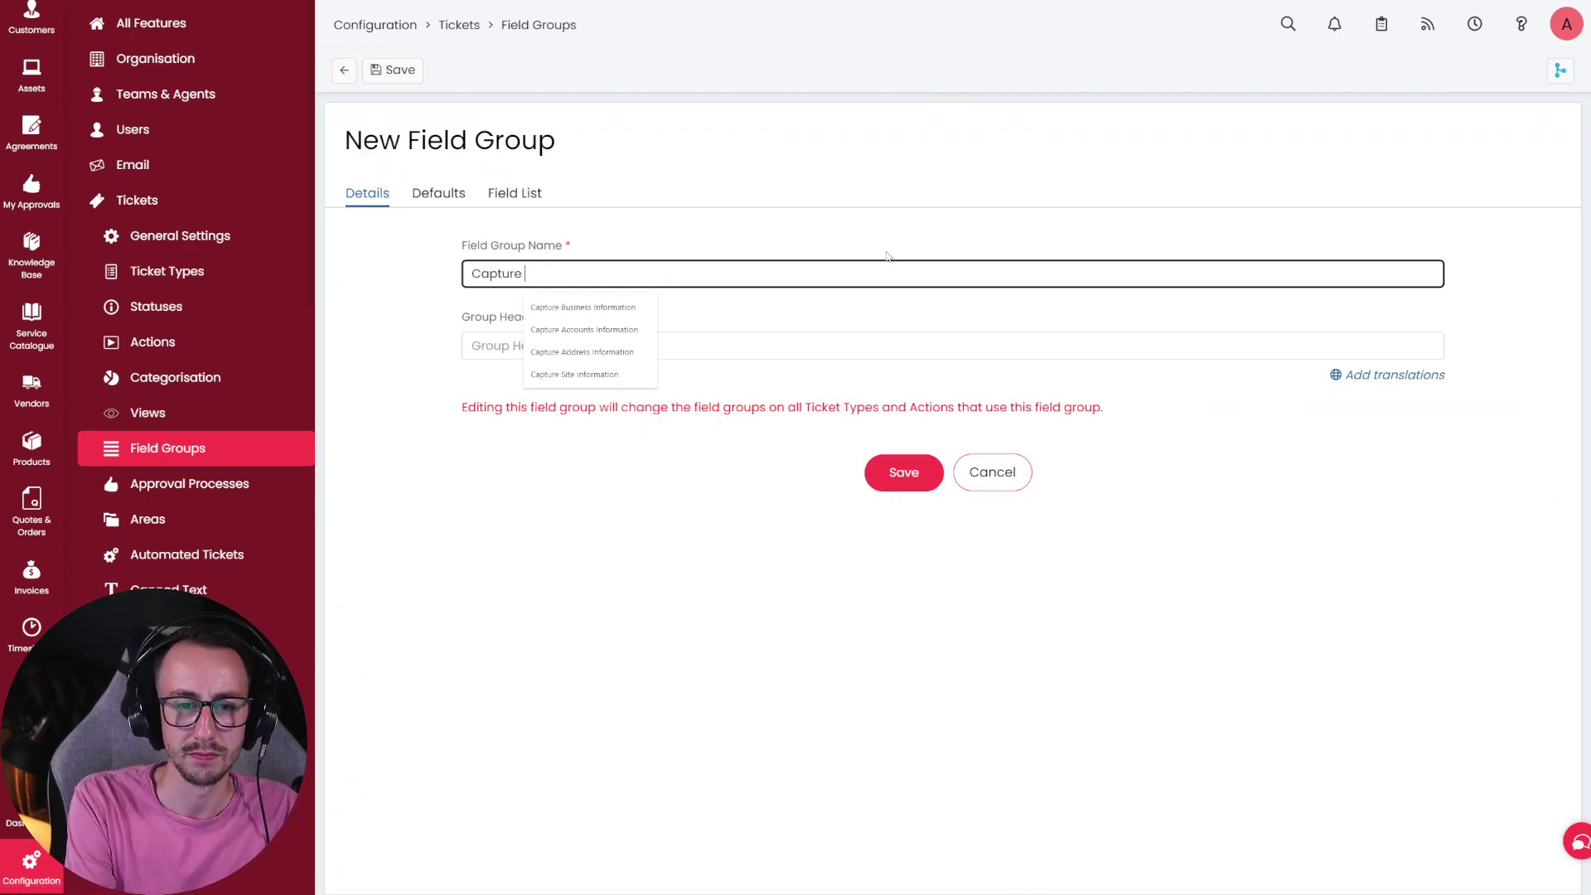
pyautogui.write('Billing Inmf')
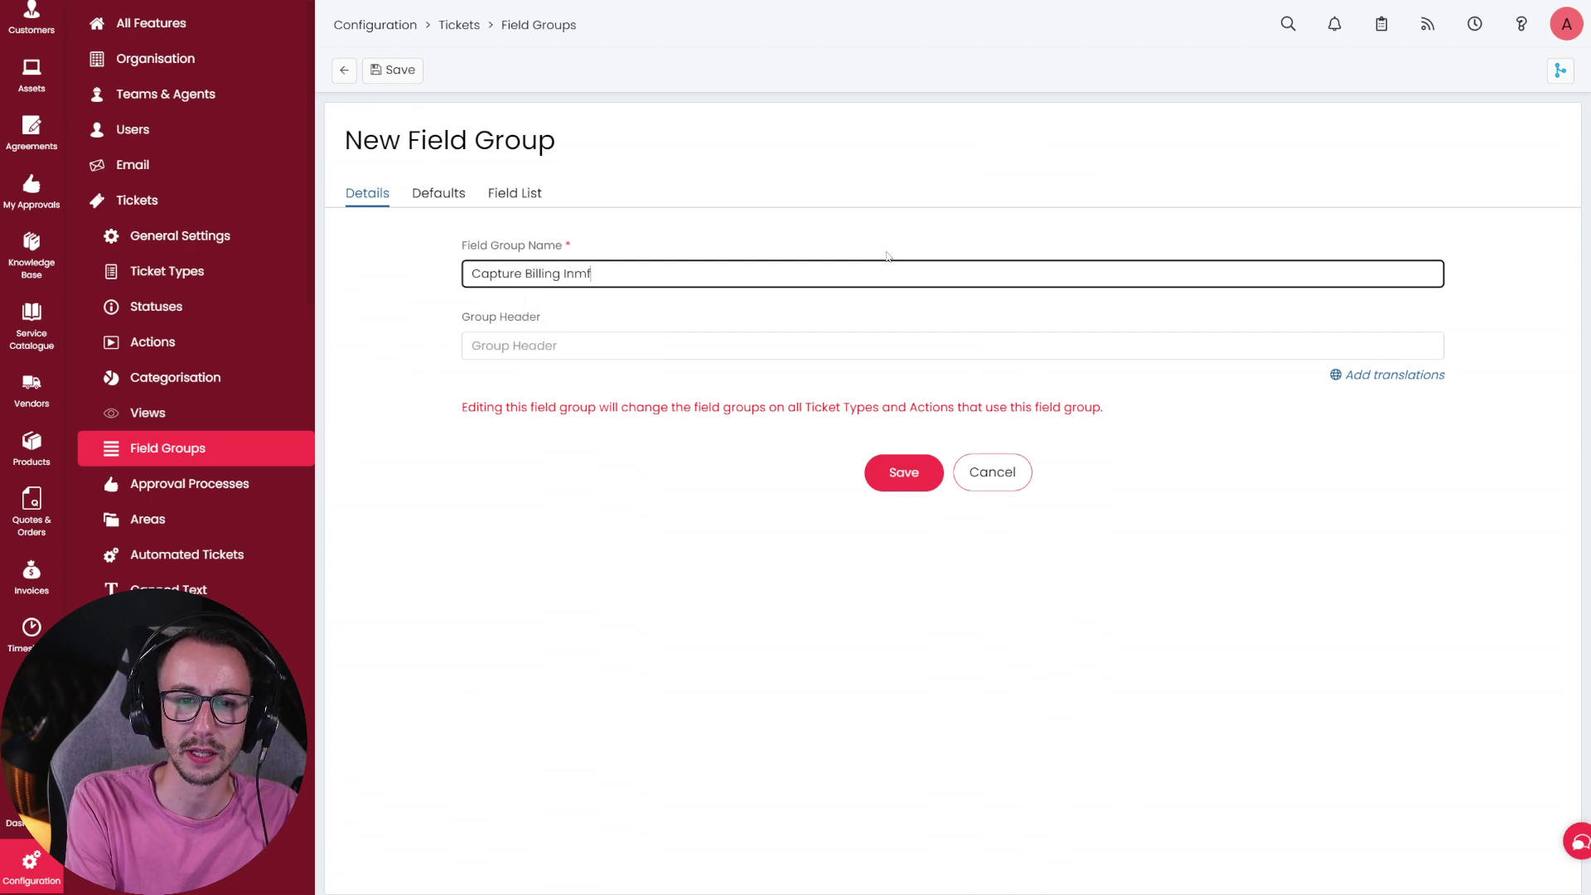
pyautogui.press('BackSpace')
pyautogui.press('BackSpace')
pyautogui.press('BackSpace')
pyautogui.write('nformation')
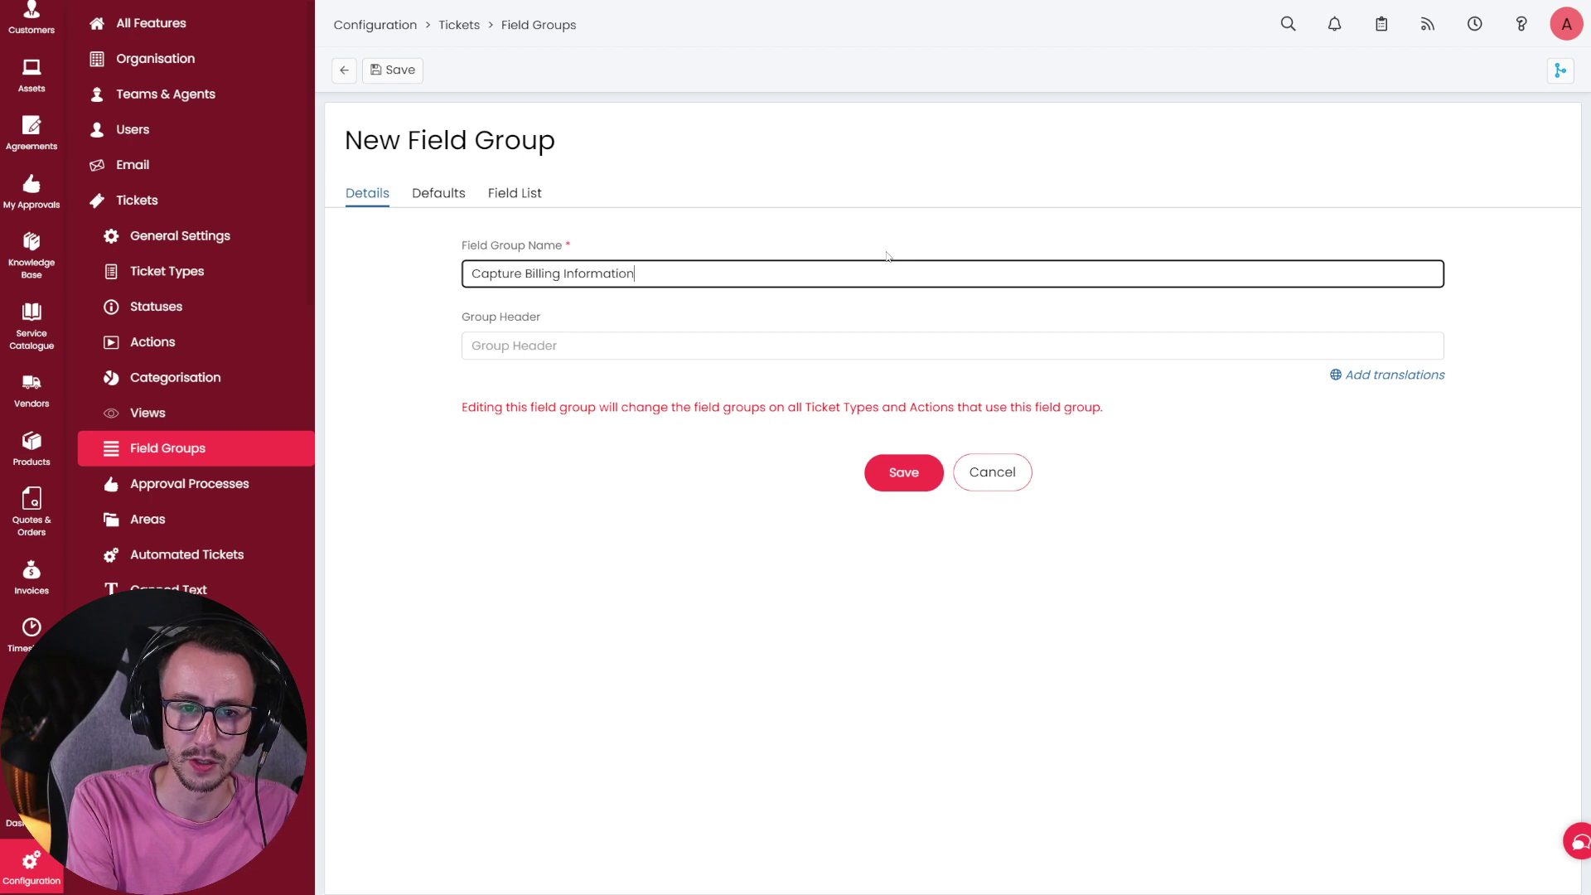
pyautogui.hotkey('ctrl', 'a')
pyautogui.hotkey('ctrl', 'c')
pyautogui.press('Tab')
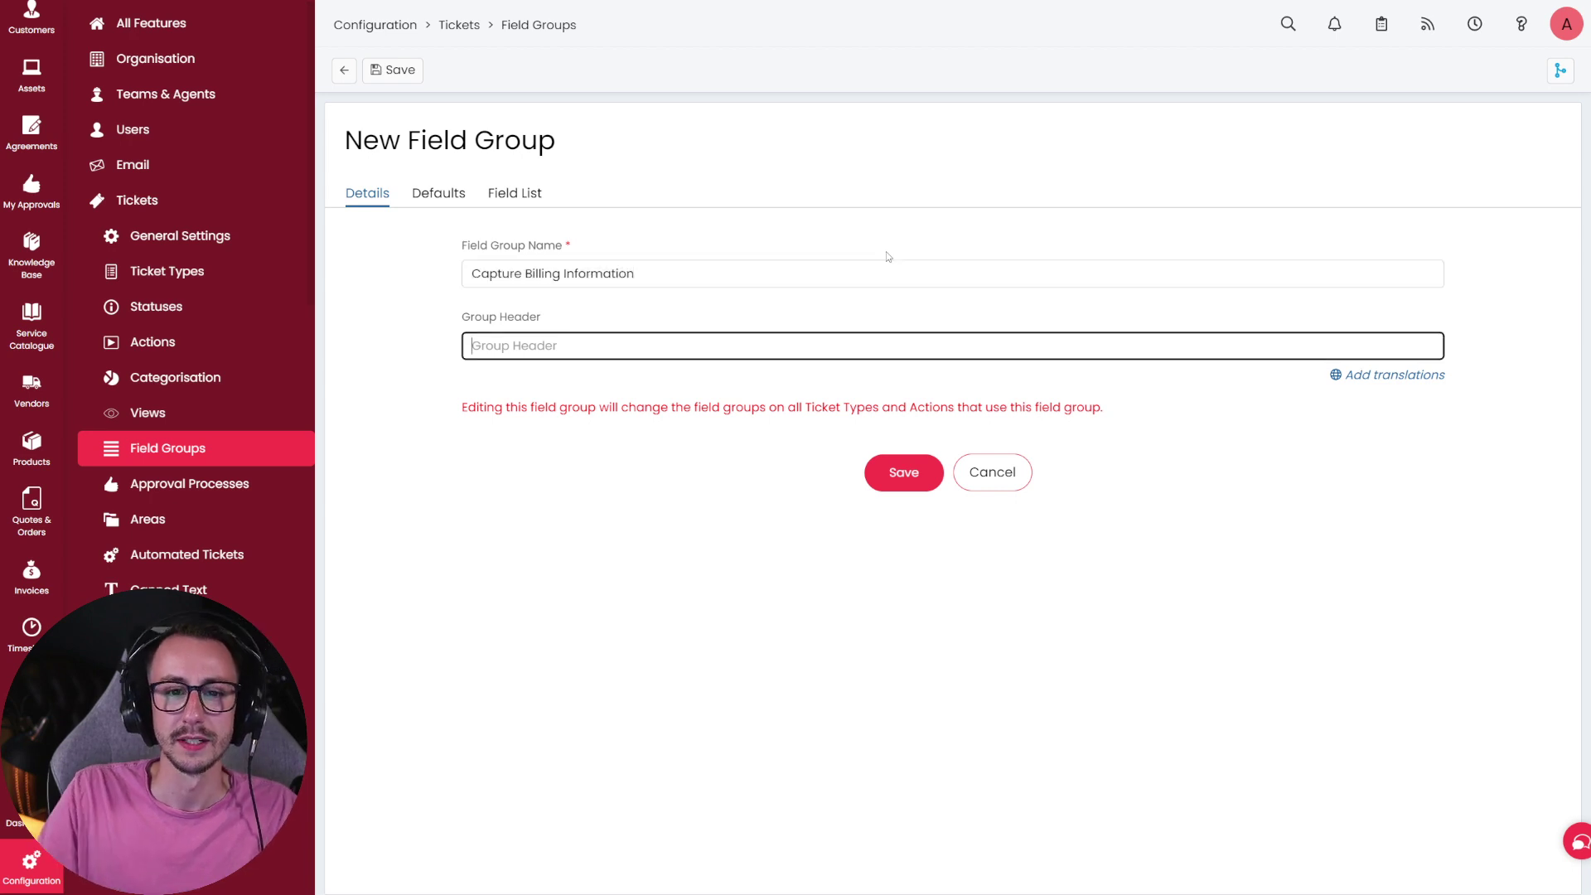
pyautogui.hotkey('ctrl', 'v')
pyautogui.click(905, 478)
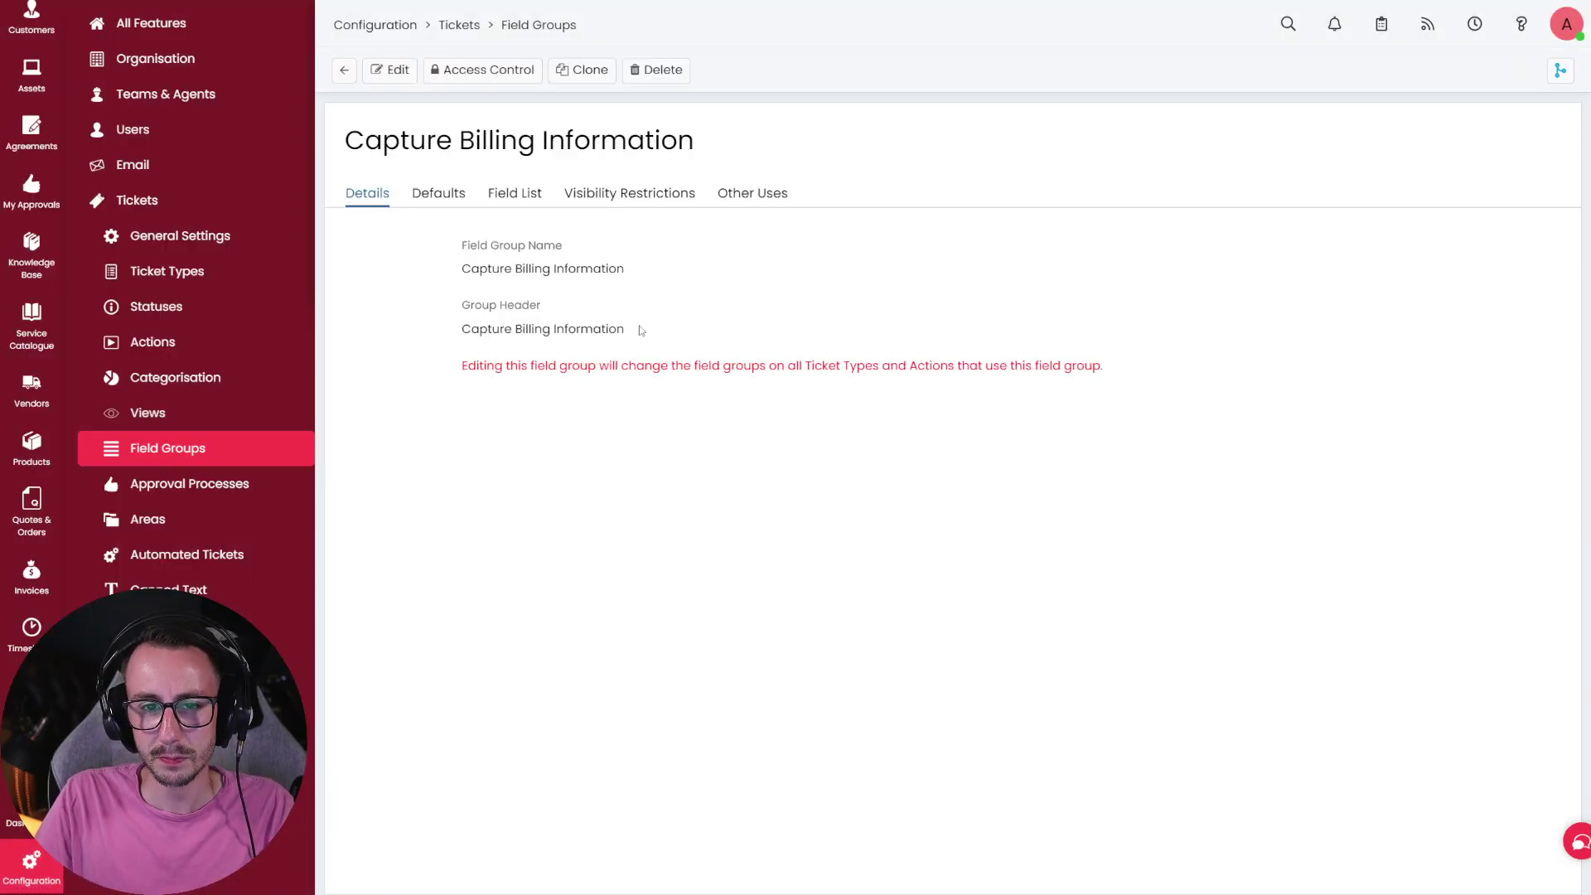
# - Edit the group's defaults, setting end-user action and new-ticket visibility to Visible - Required
pyautogui.moveTo(639, 330); pyautogui.dragTo(448, 265)
pyautogui.click(443, 267)
pyautogui.click(444, 197)
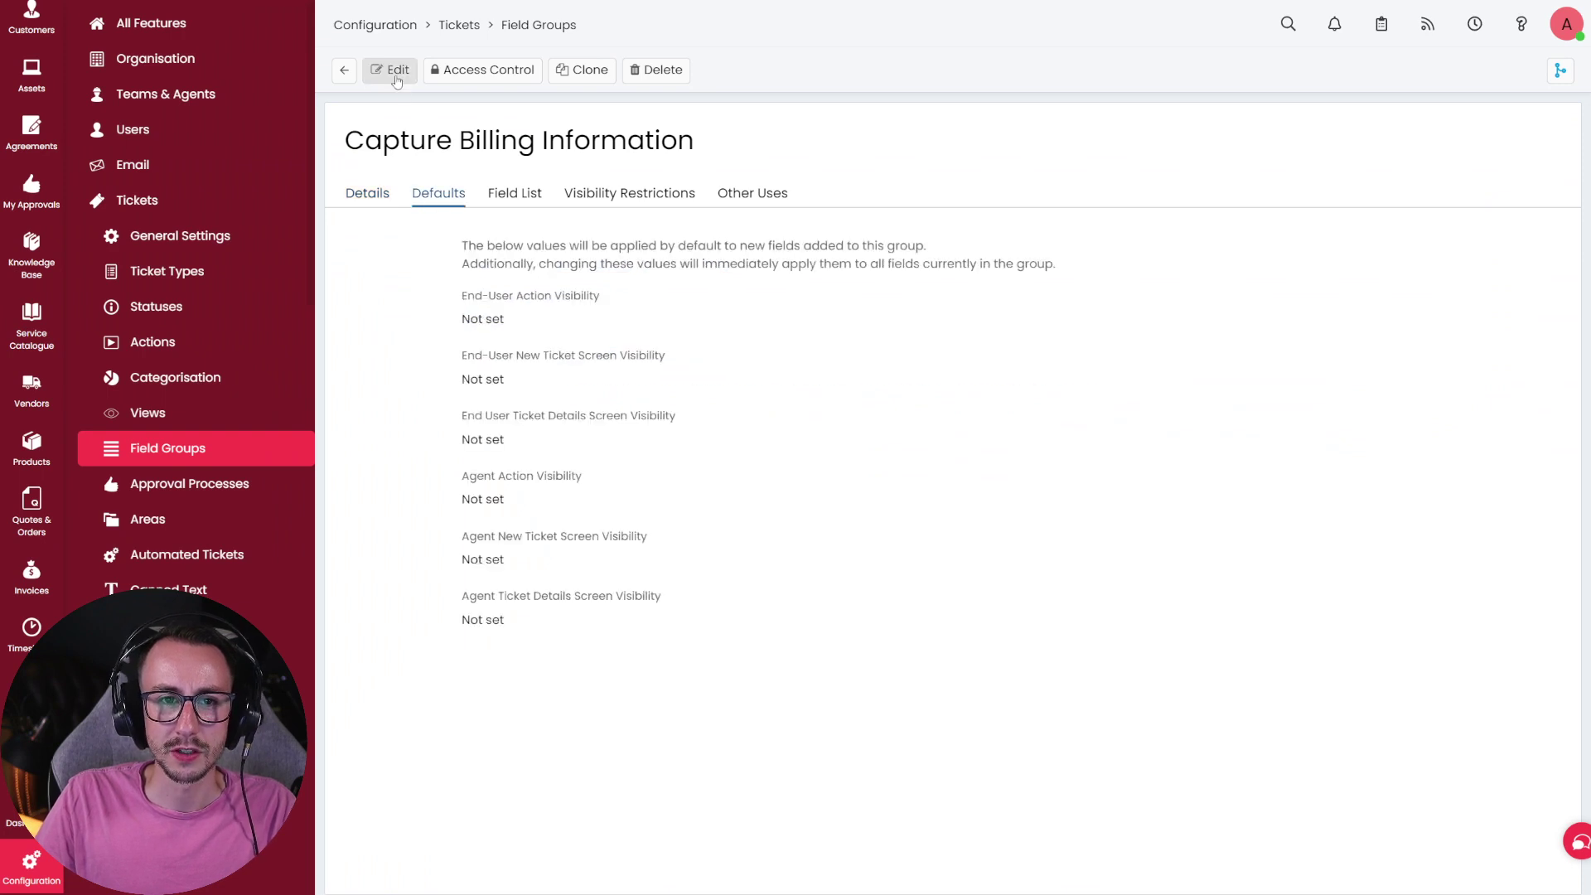
pyautogui.click(393, 73)
pyautogui.moveTo(461, 297); pyautogui.dragTo(610, 299)
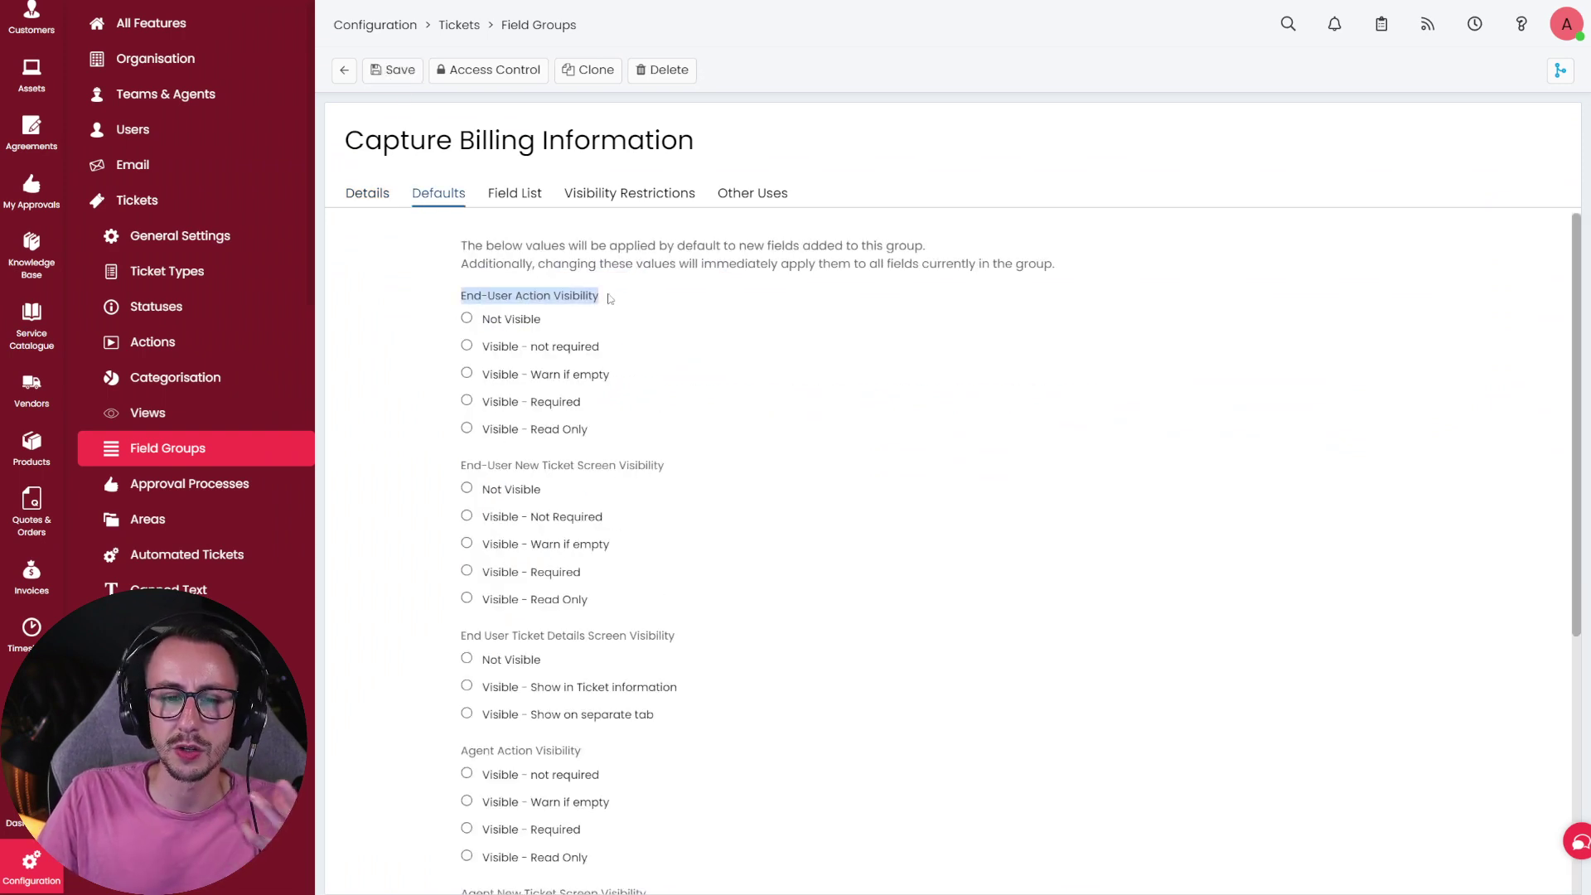
pyautogui.click(564, 404)
pyautogui.click(562, 575)
pyautogui.moveTo(562, 575); pyautogui.dragTo(461, 296)
pyautogui.click(373, 497)
# - Hide the group's fields on the end-user ticket details screen
pyautogui.scroll(-2, 307, 522)
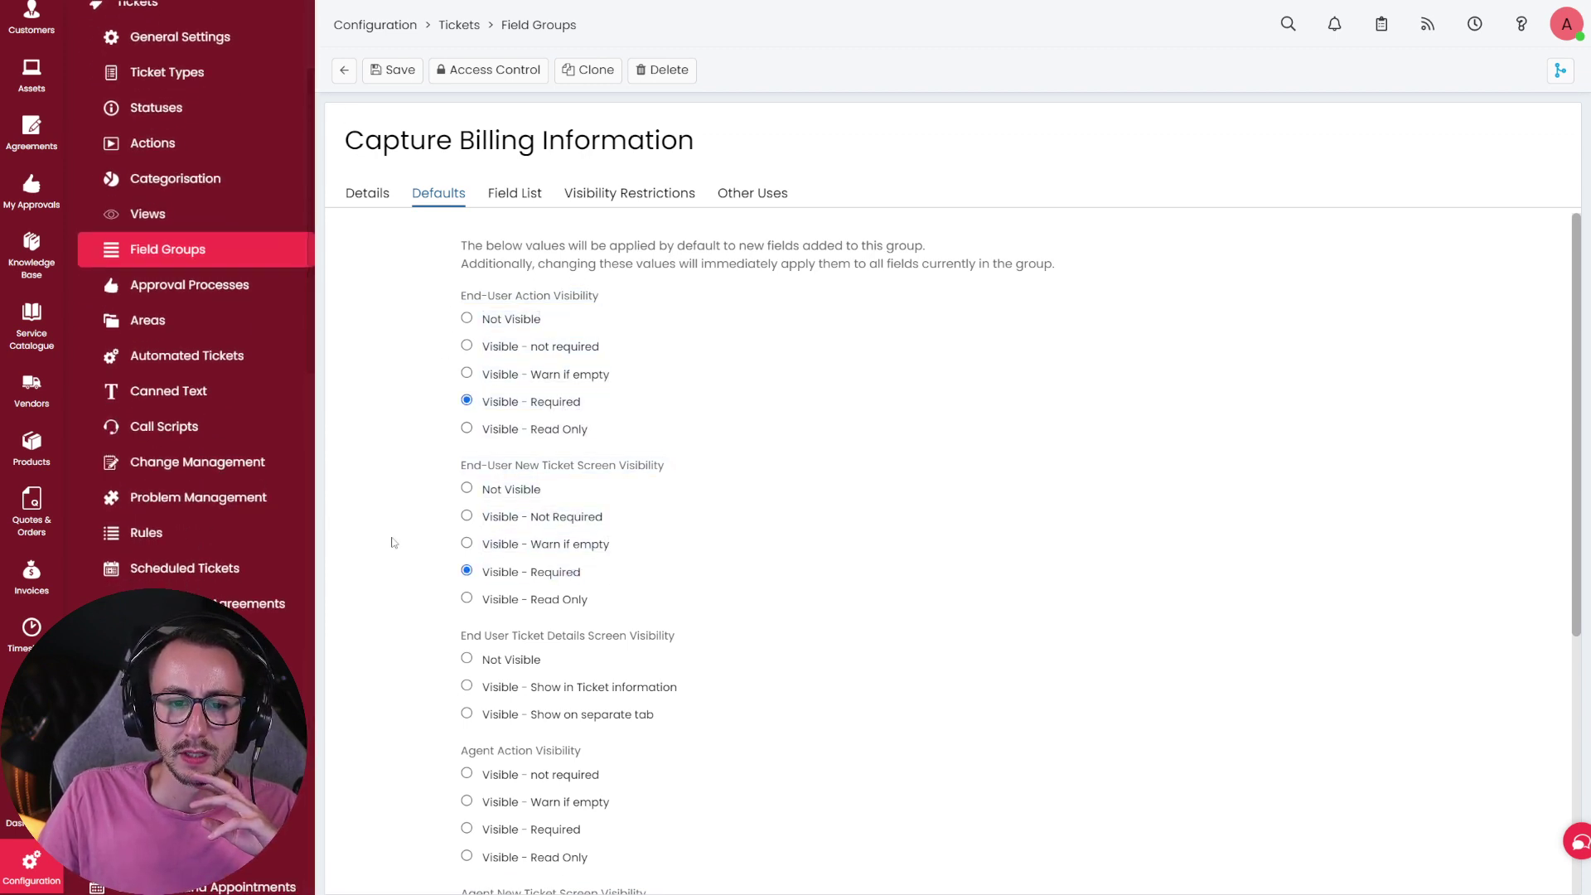
pyautogui.scroll(-2, 548, 492)
pyautogui.moveTo(447, 470); pyautogui.dragTo(727, 465)
pyautogui.click(709, 469)
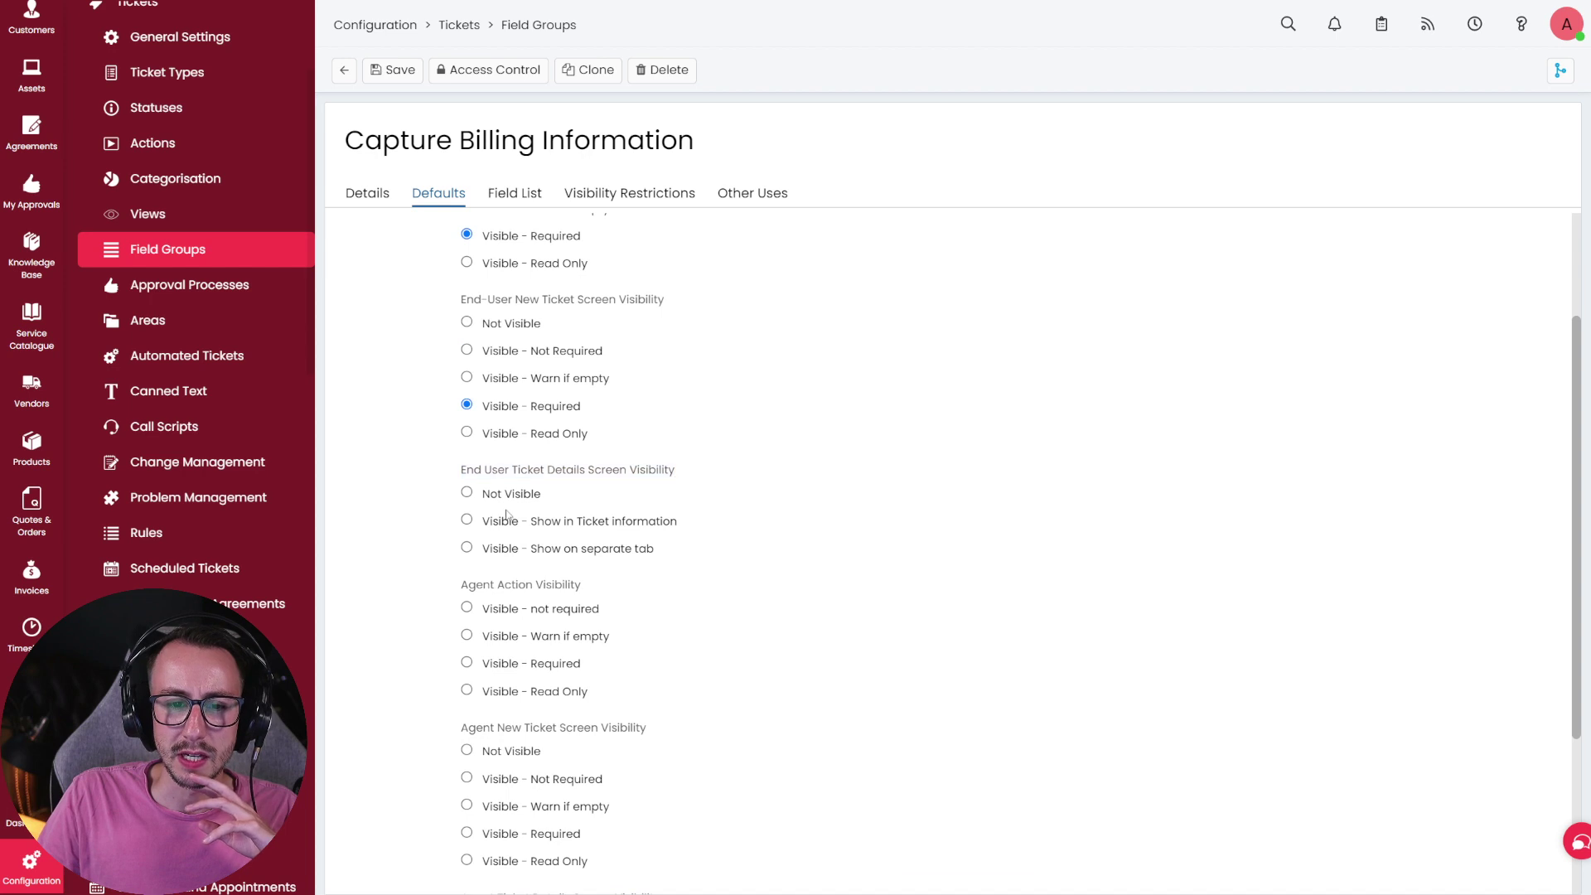
pyautogui.click(499, 497)
# - Set agent action visibility to Visible - not required and agent details to a separate tab, then save
pyautogui.scroll(-2, 406, 524)
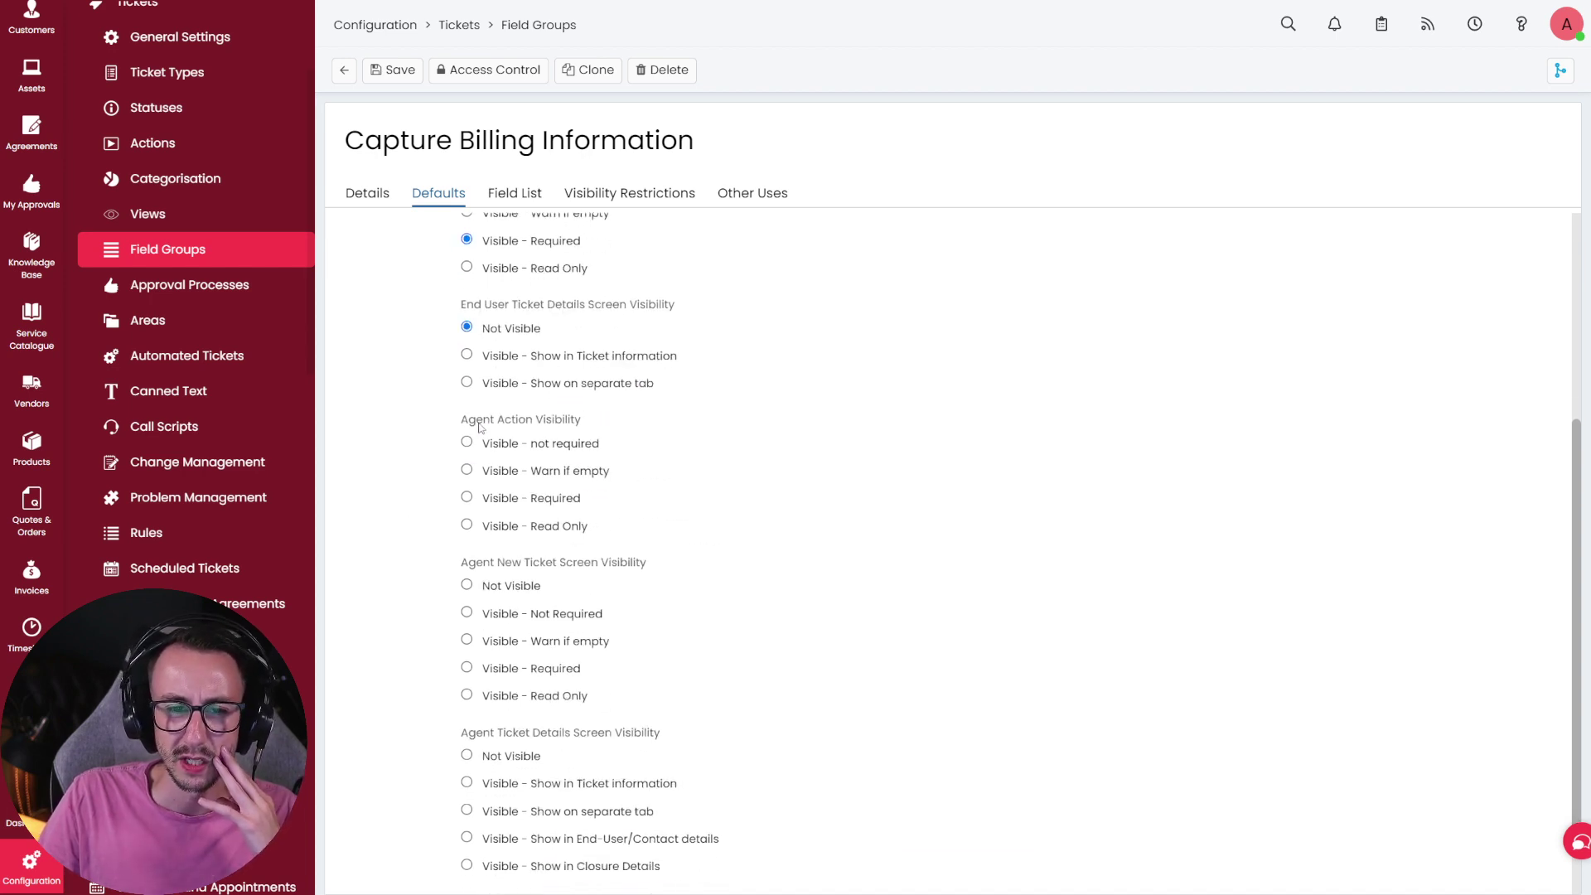
pyautogui.moveTo(458, 423); pyautogui.dragTo(613, 417)
pyautogui.click(577, 445)
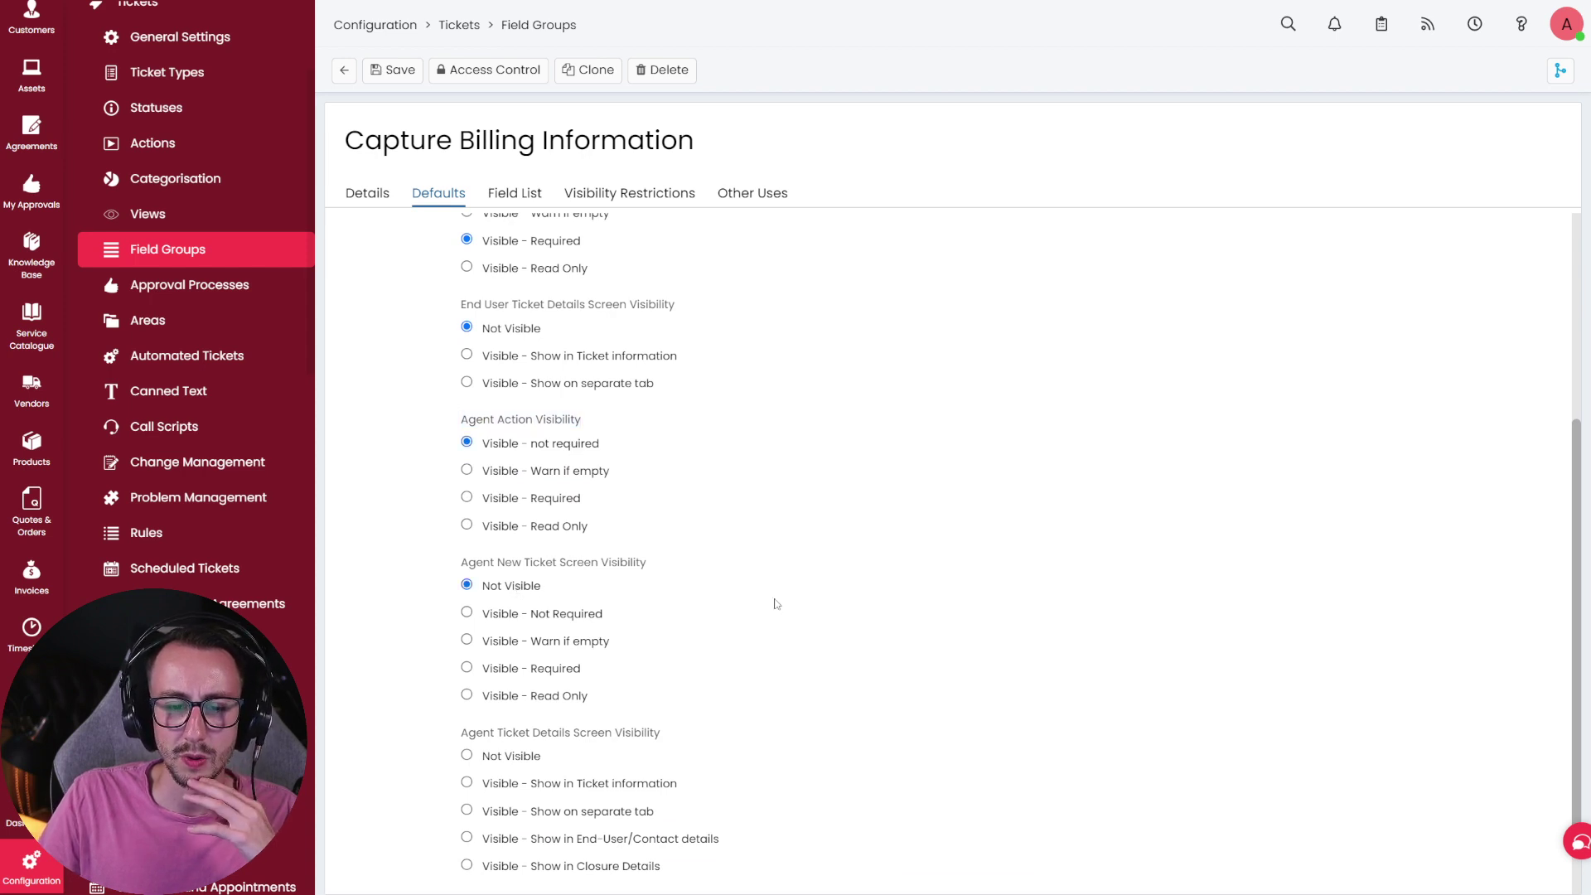
pyautogui.scroll(-1, 776, 603)
pyautogui.click(627, 729)
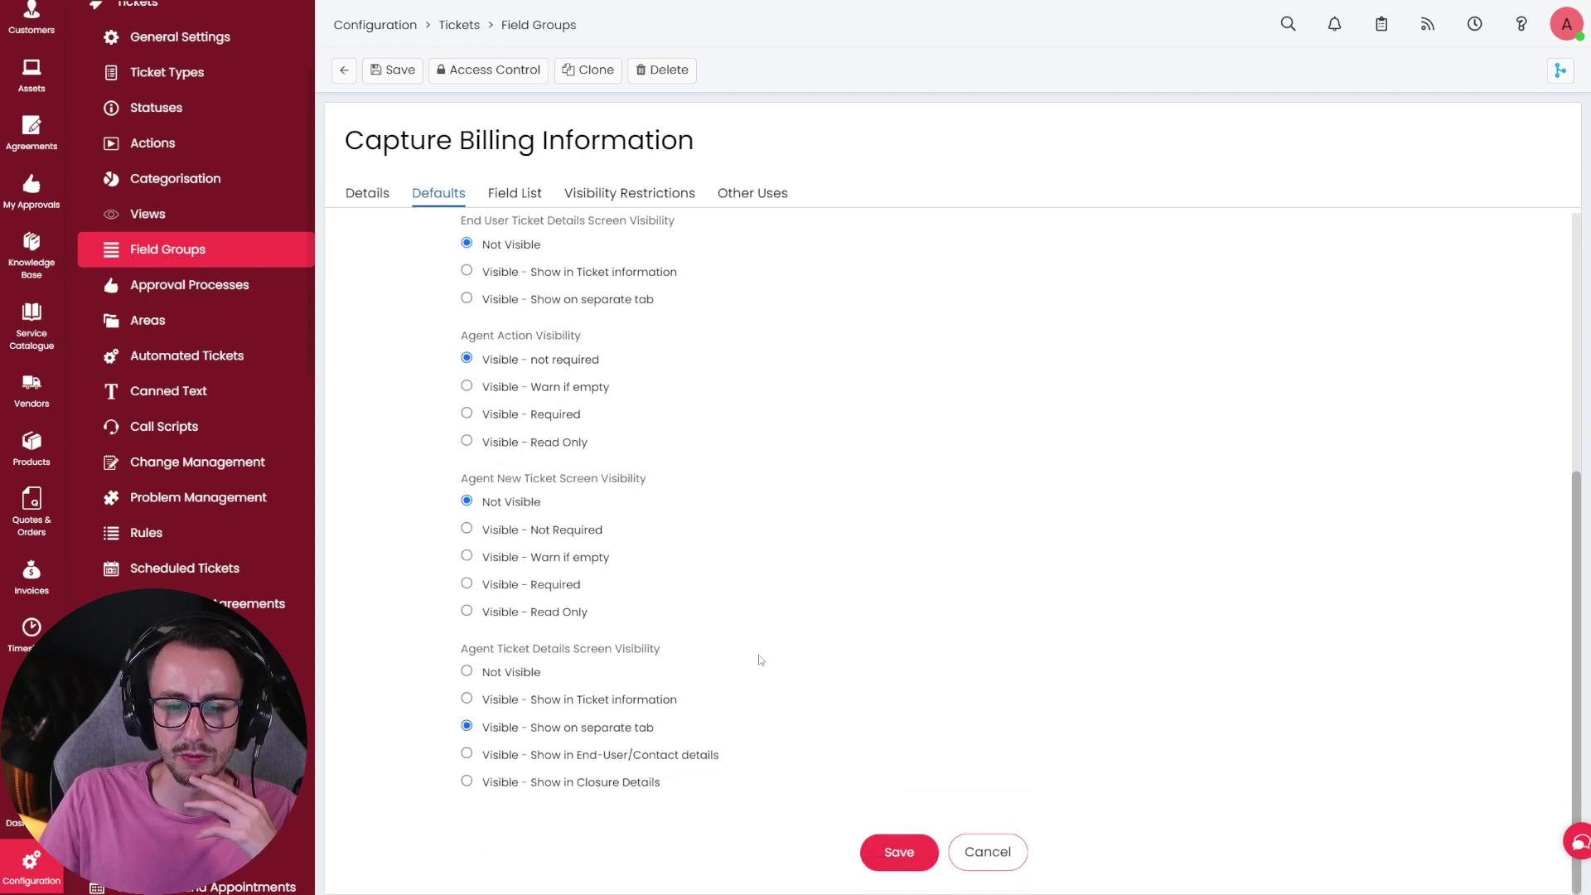
pyautogui.moveTo(673, 727); pyautogui.dragTo(535, 729)
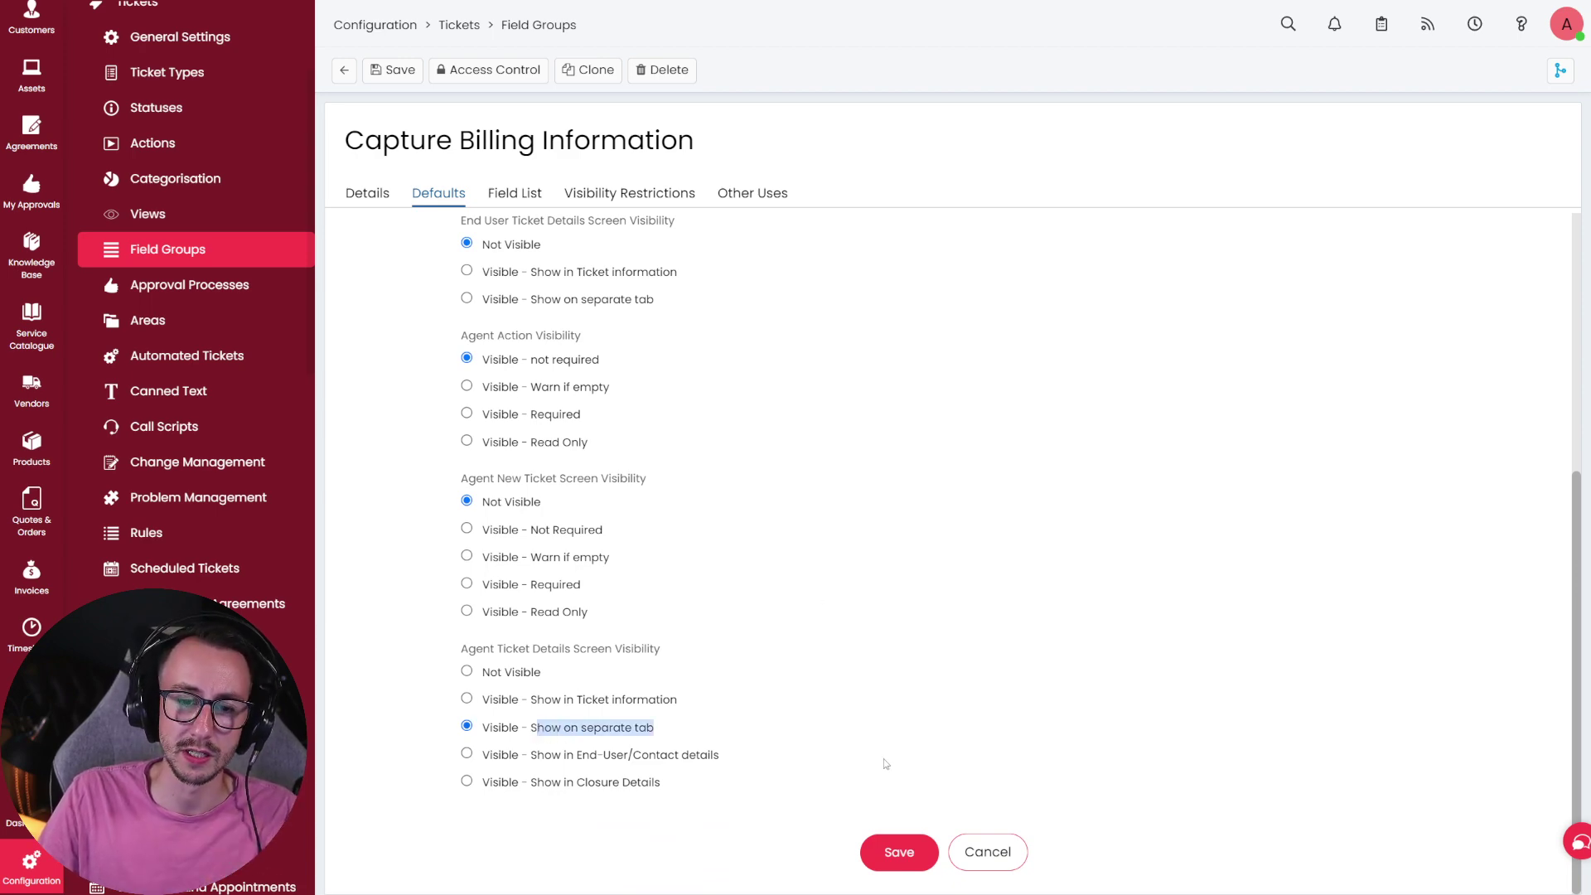
pyautogui.click(900, 853)
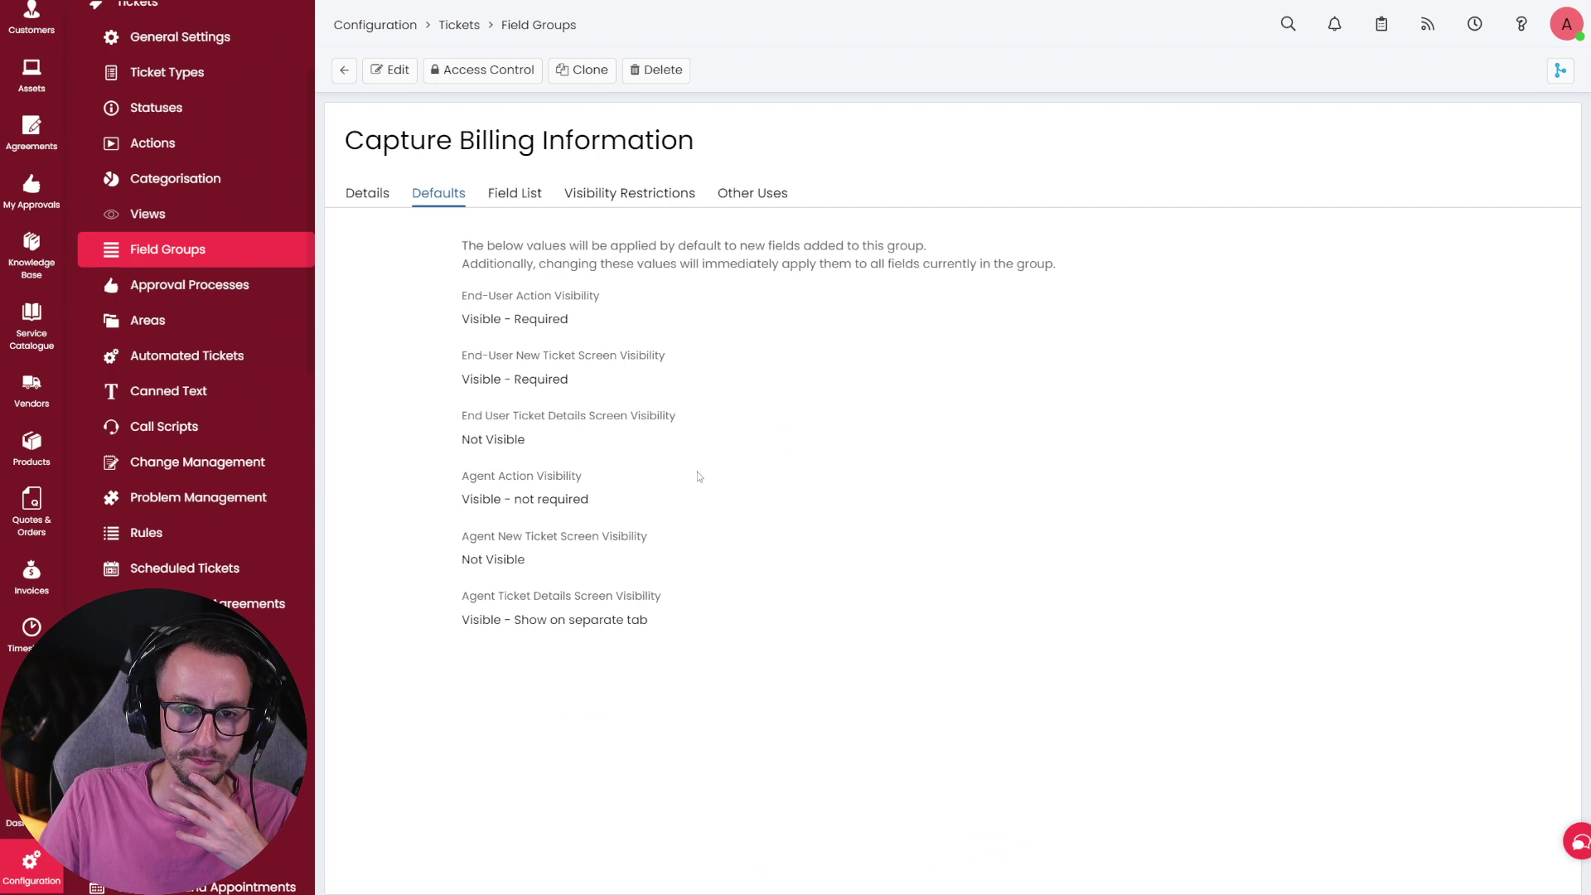
# - Put the Capture Billing Information field list into edit mode and bring up the Add Fields dialog
pyautogui.click(515, 197)
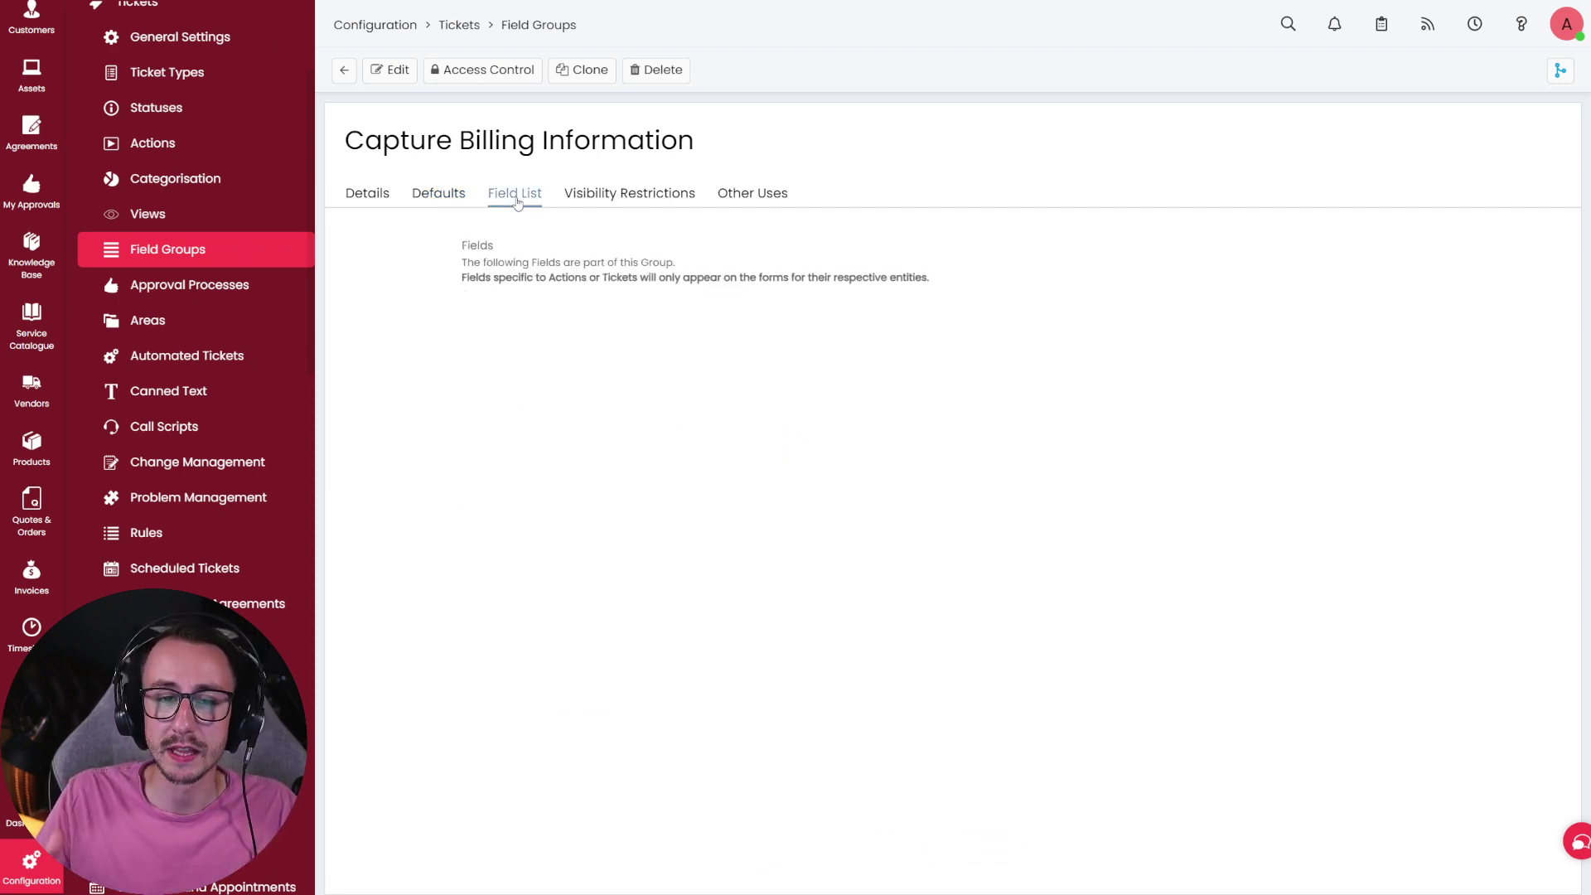
pyautogui.click(389, 70)
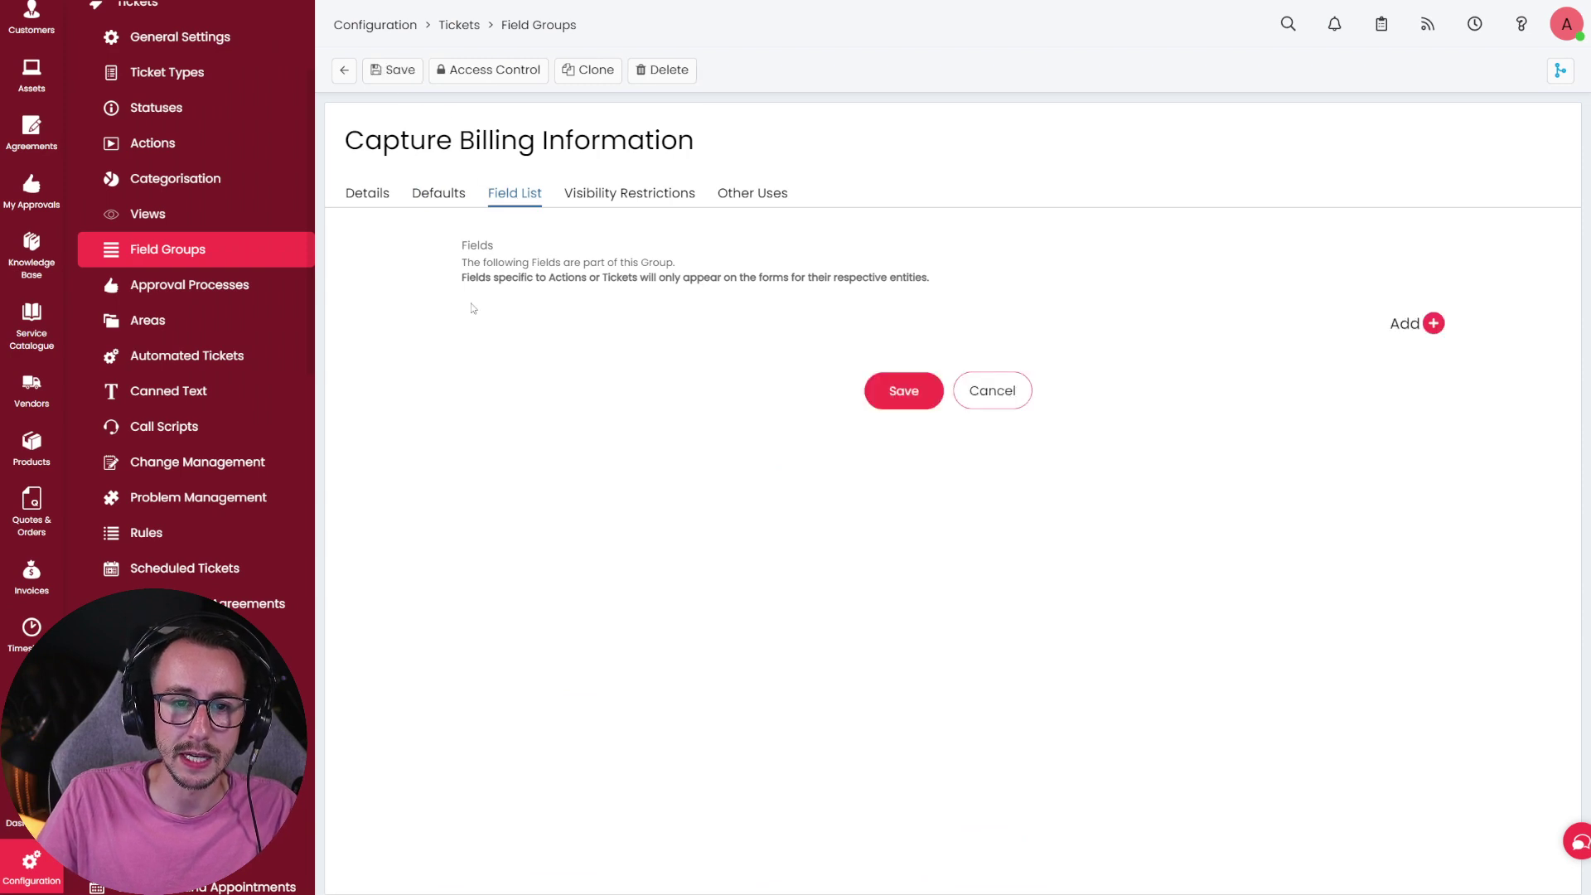
pyautogui.scroll(-3, 195, 448)
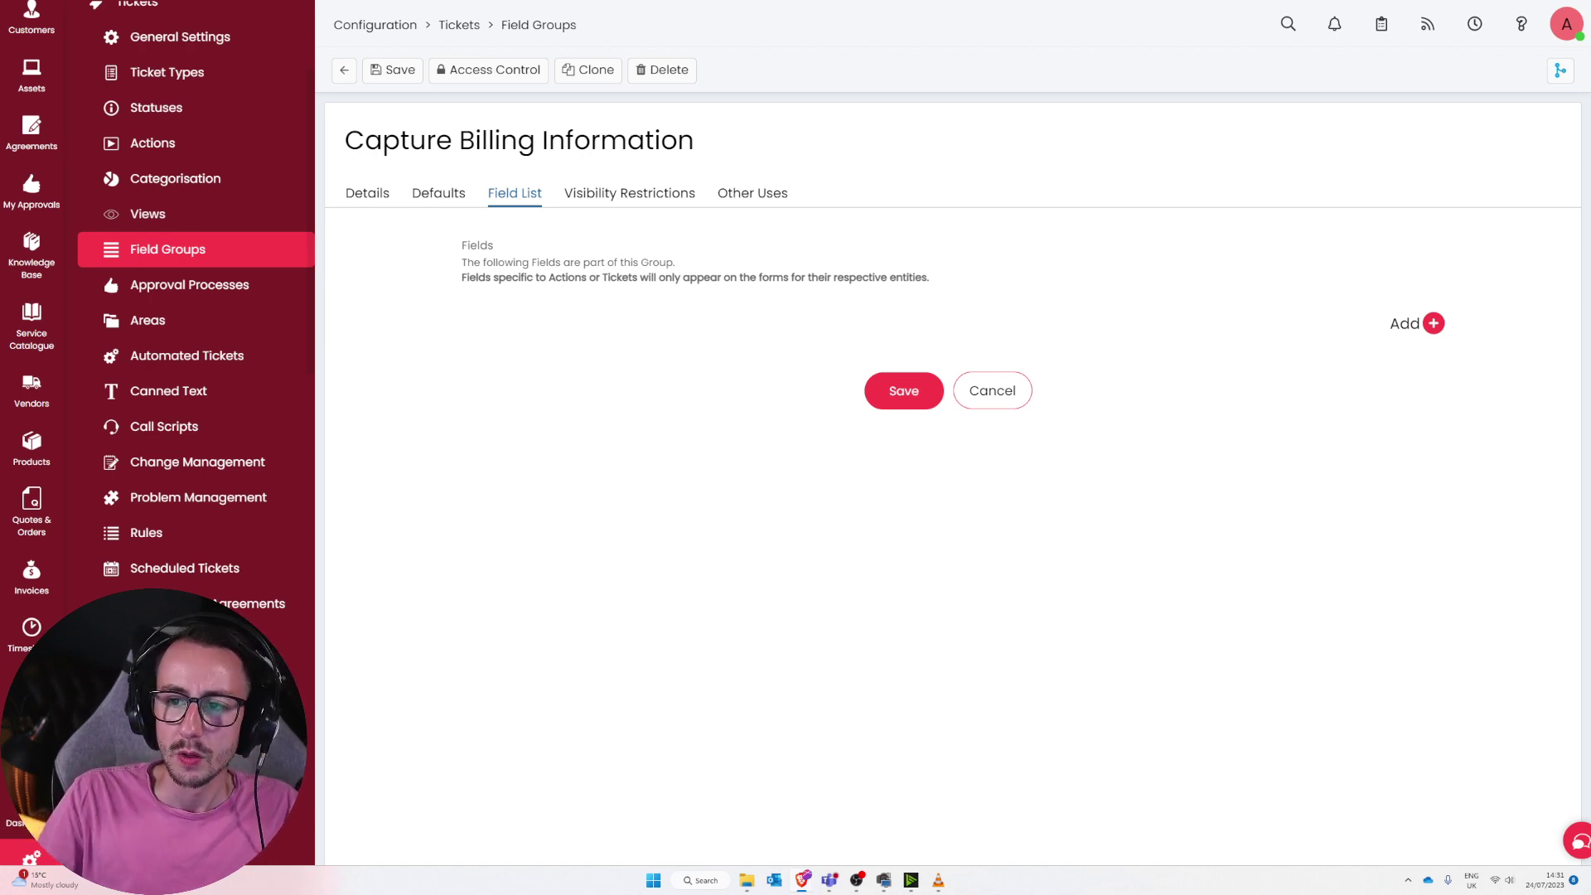
pyautogui.click(1433, 323)
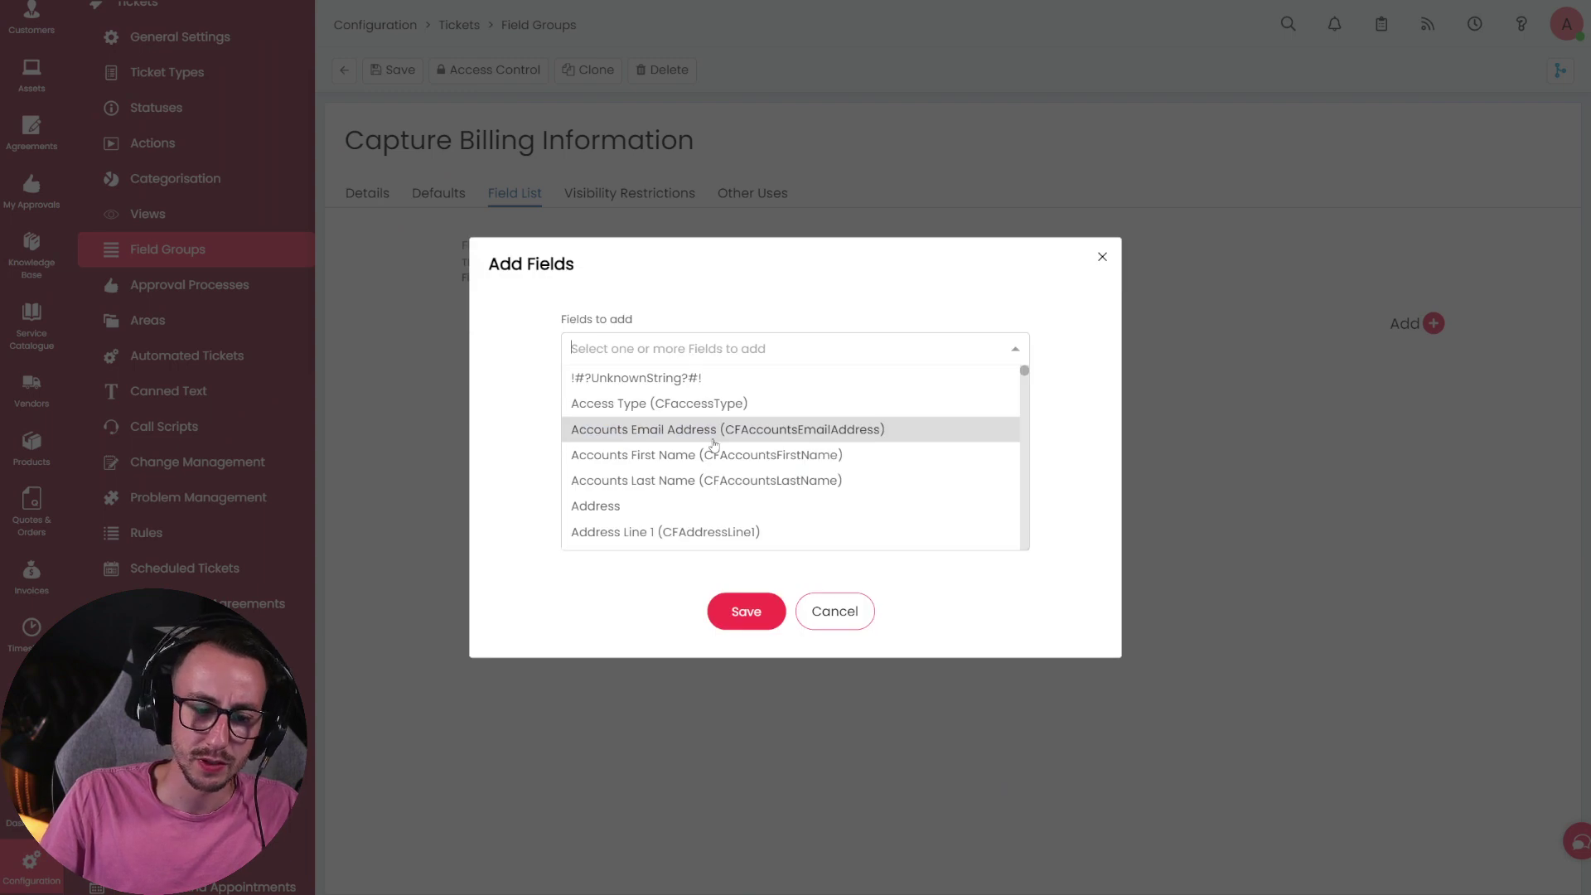
# - Pick Accounts First Name, Accounts Last Name, Accounts Email Address and VAT Number
pyautogui.write('accounts fi')
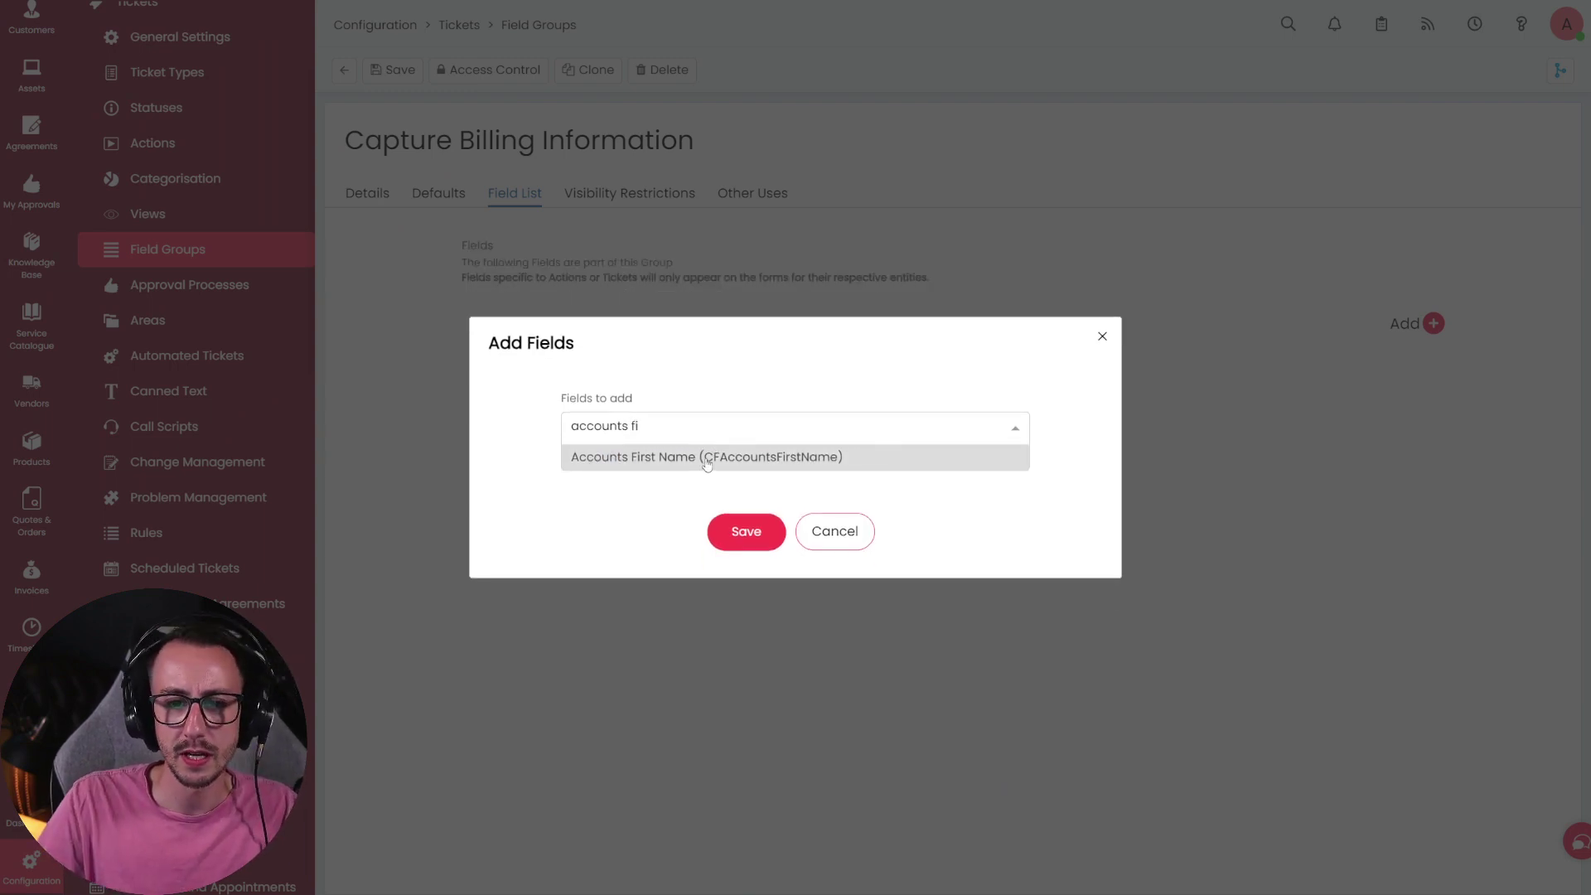
pyautogui.click(707, 465)
pyautogui.write('accounts')
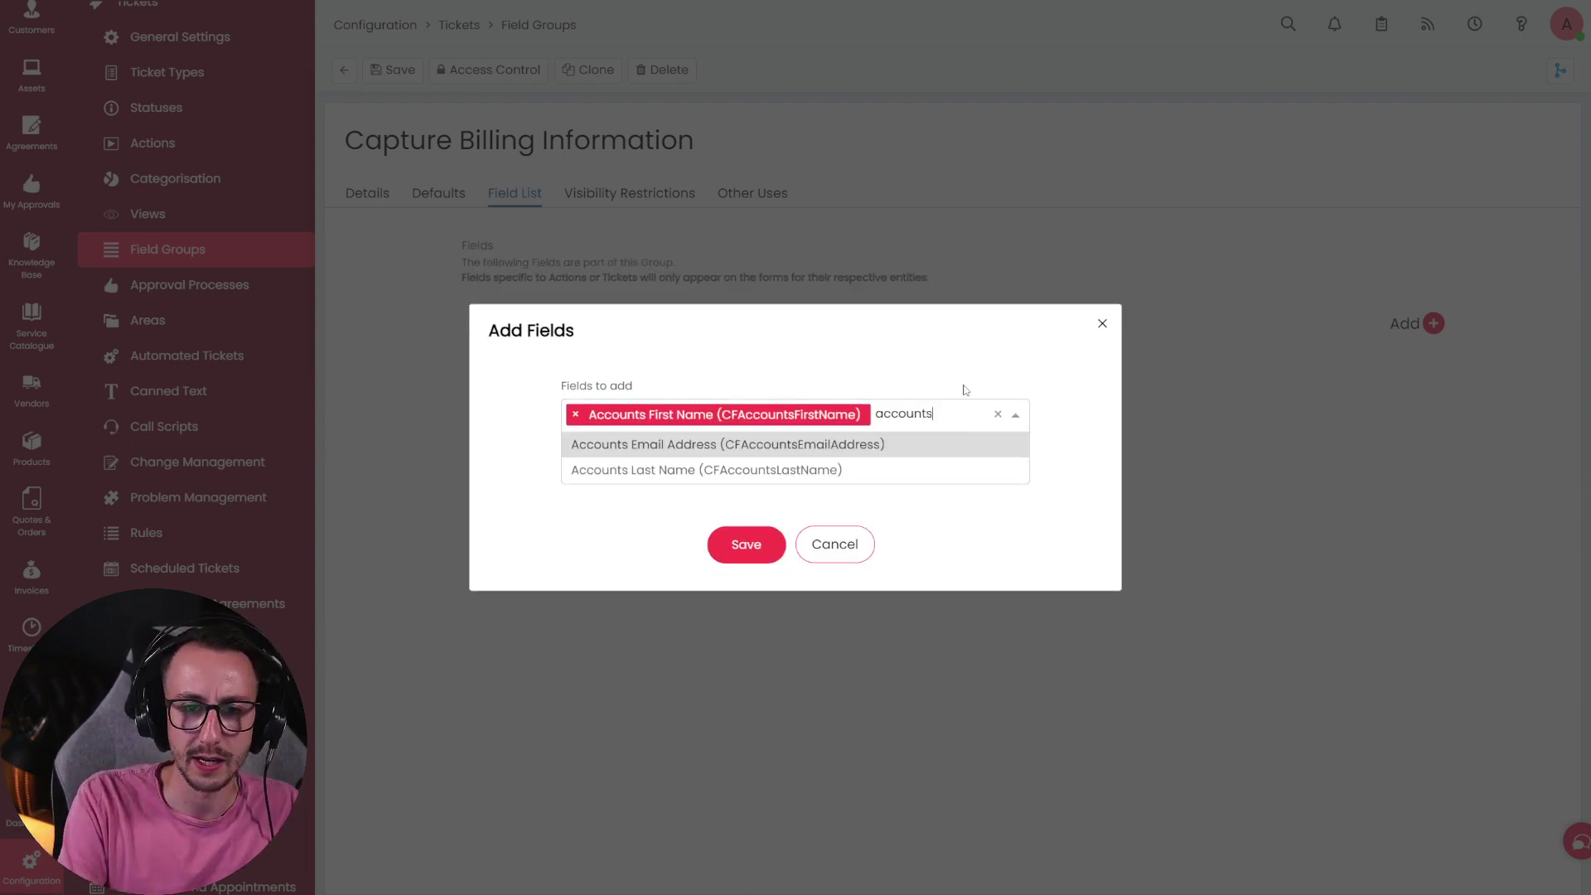
pyautogui.click(854, 468)
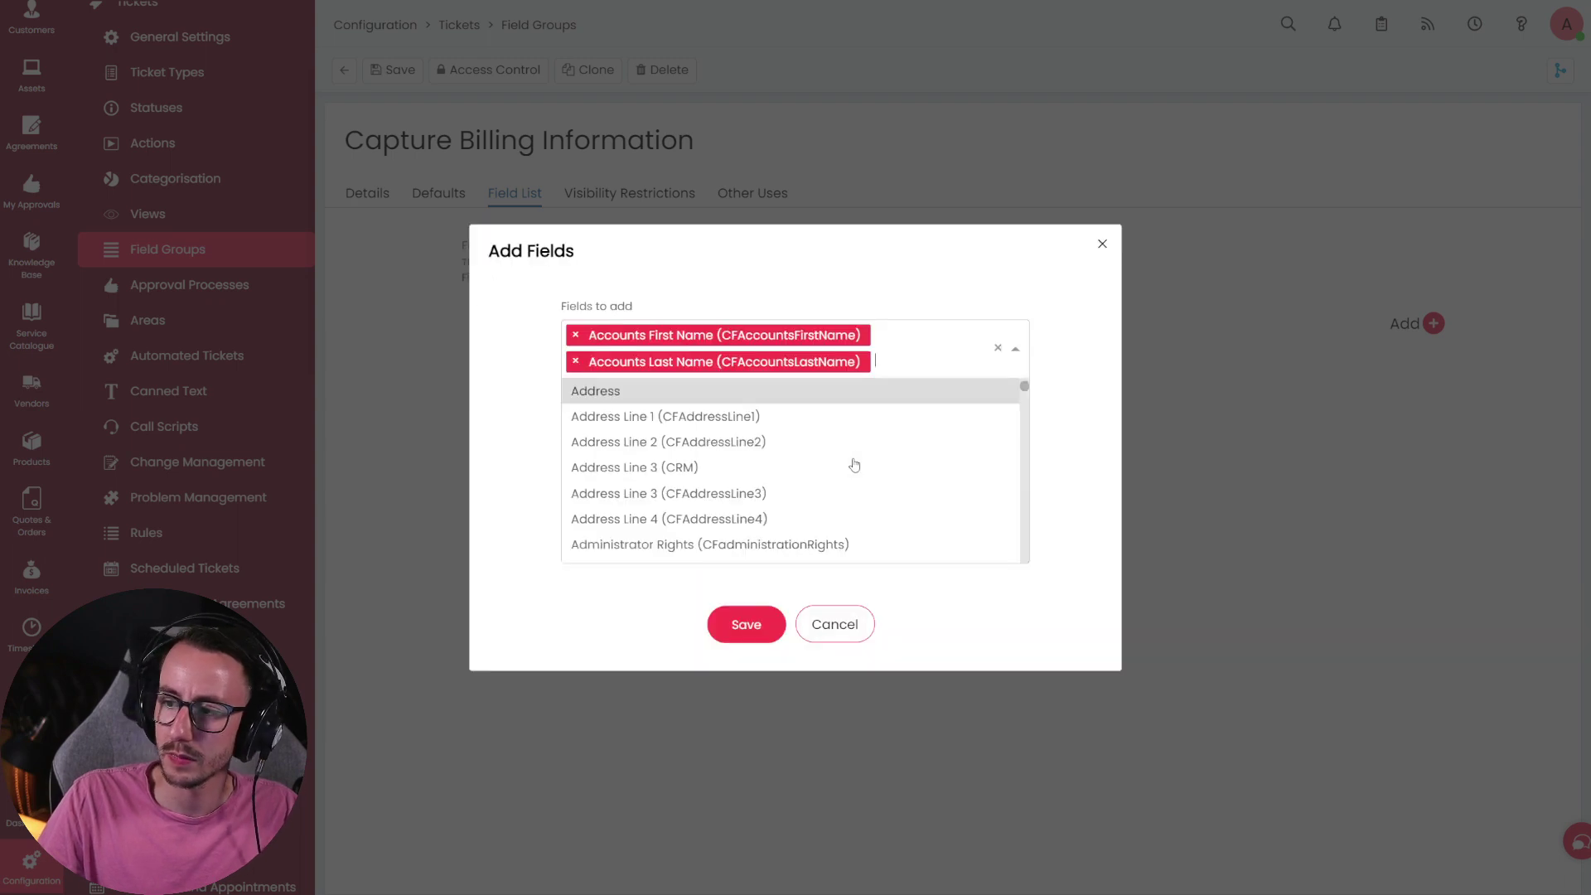
pyautogui.write('accounts')
pyautogui.click(855, 469)
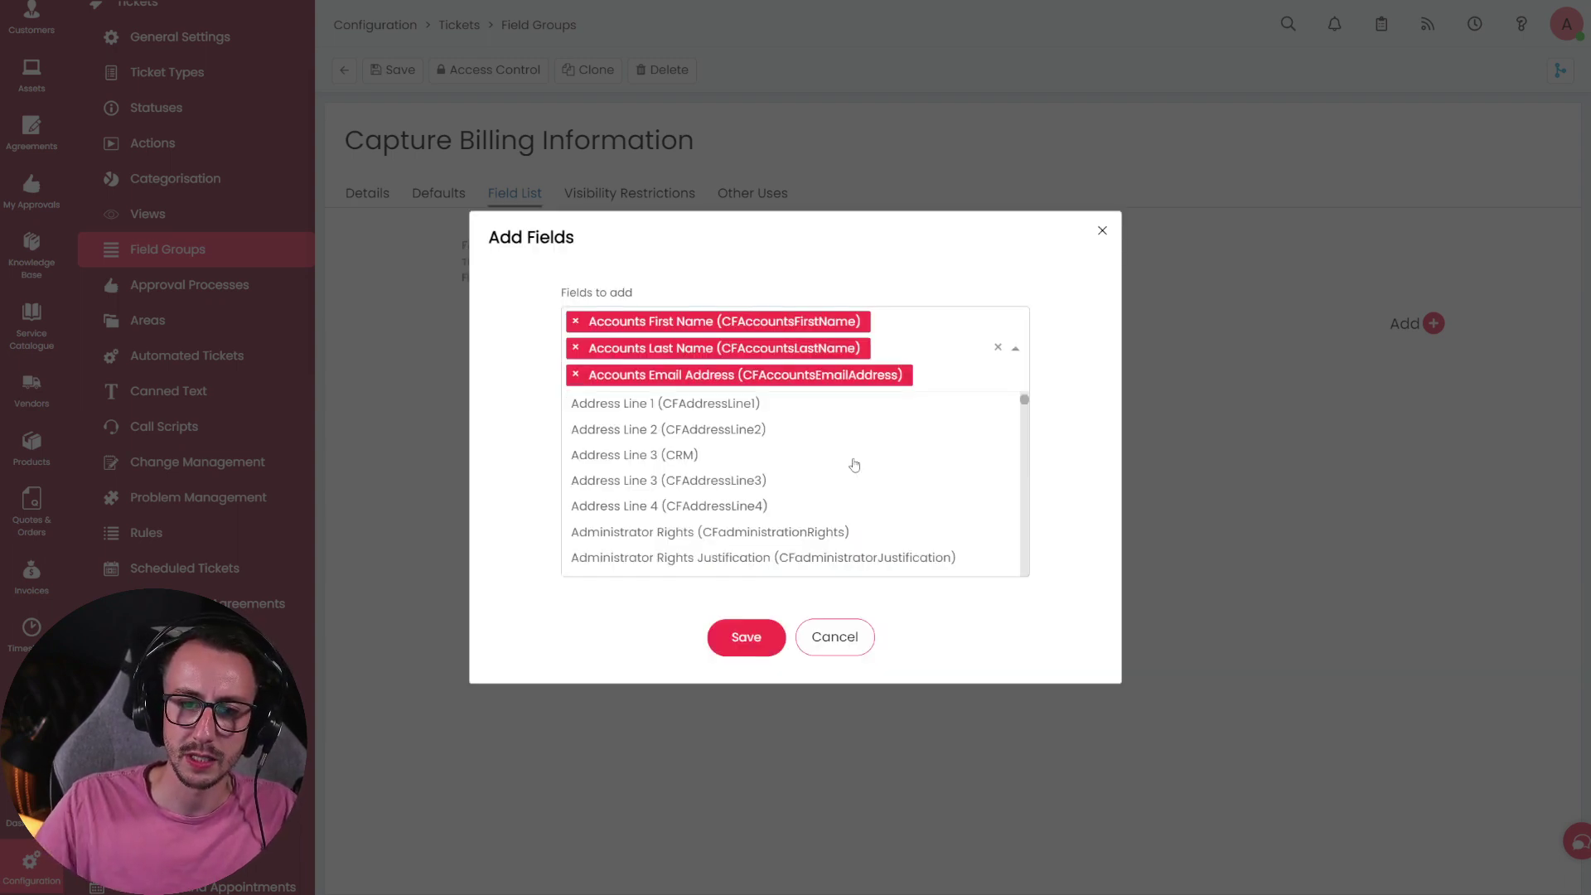
pyautogui.write('curr')
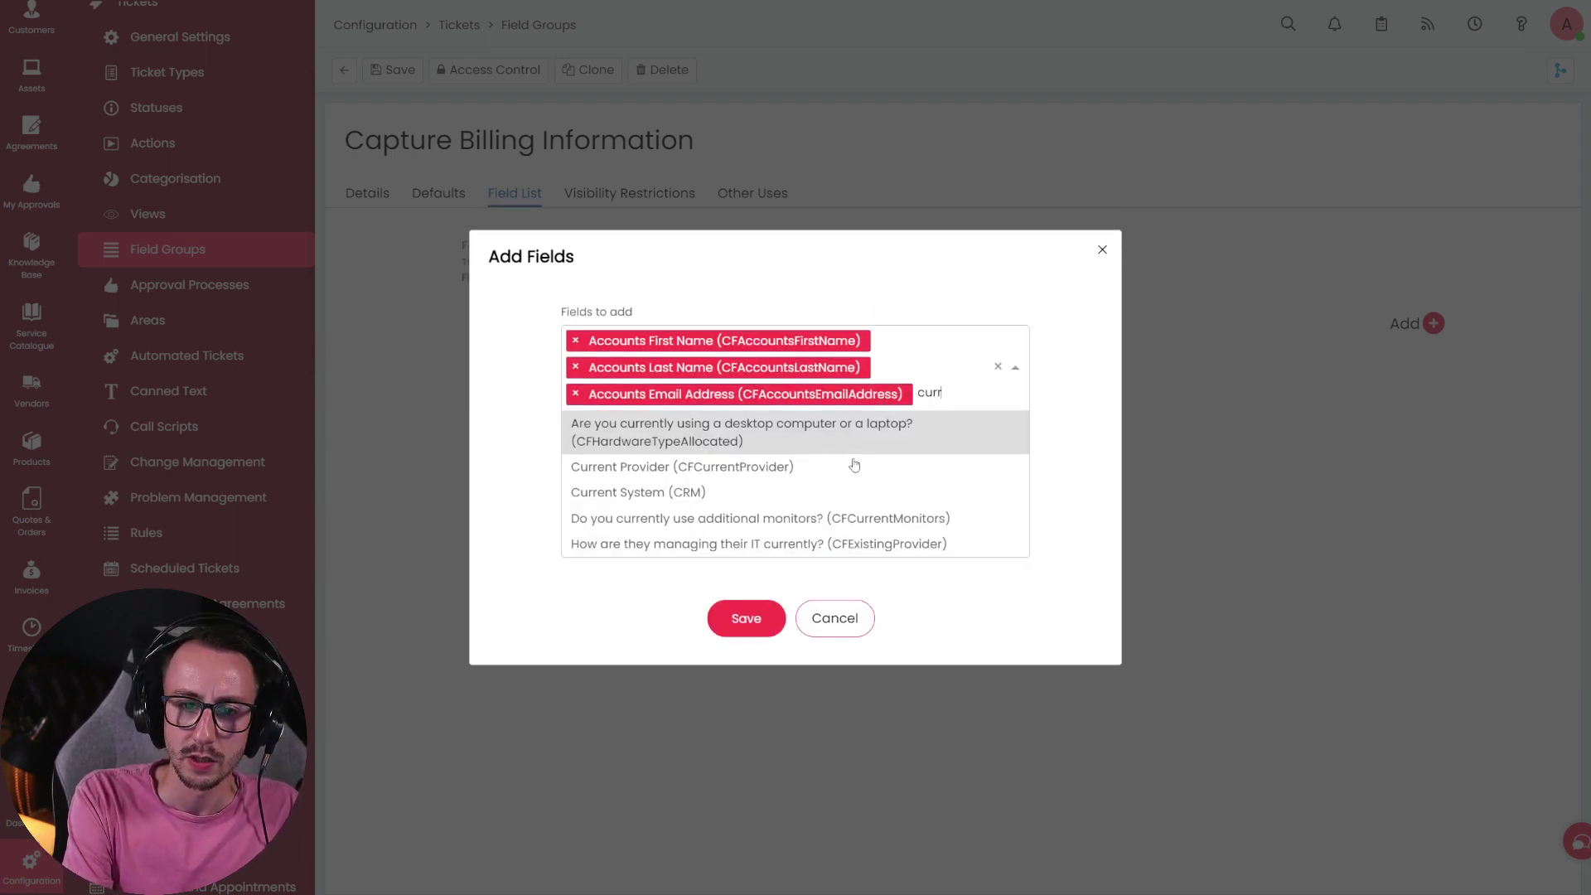
pyautogui.write('enc')
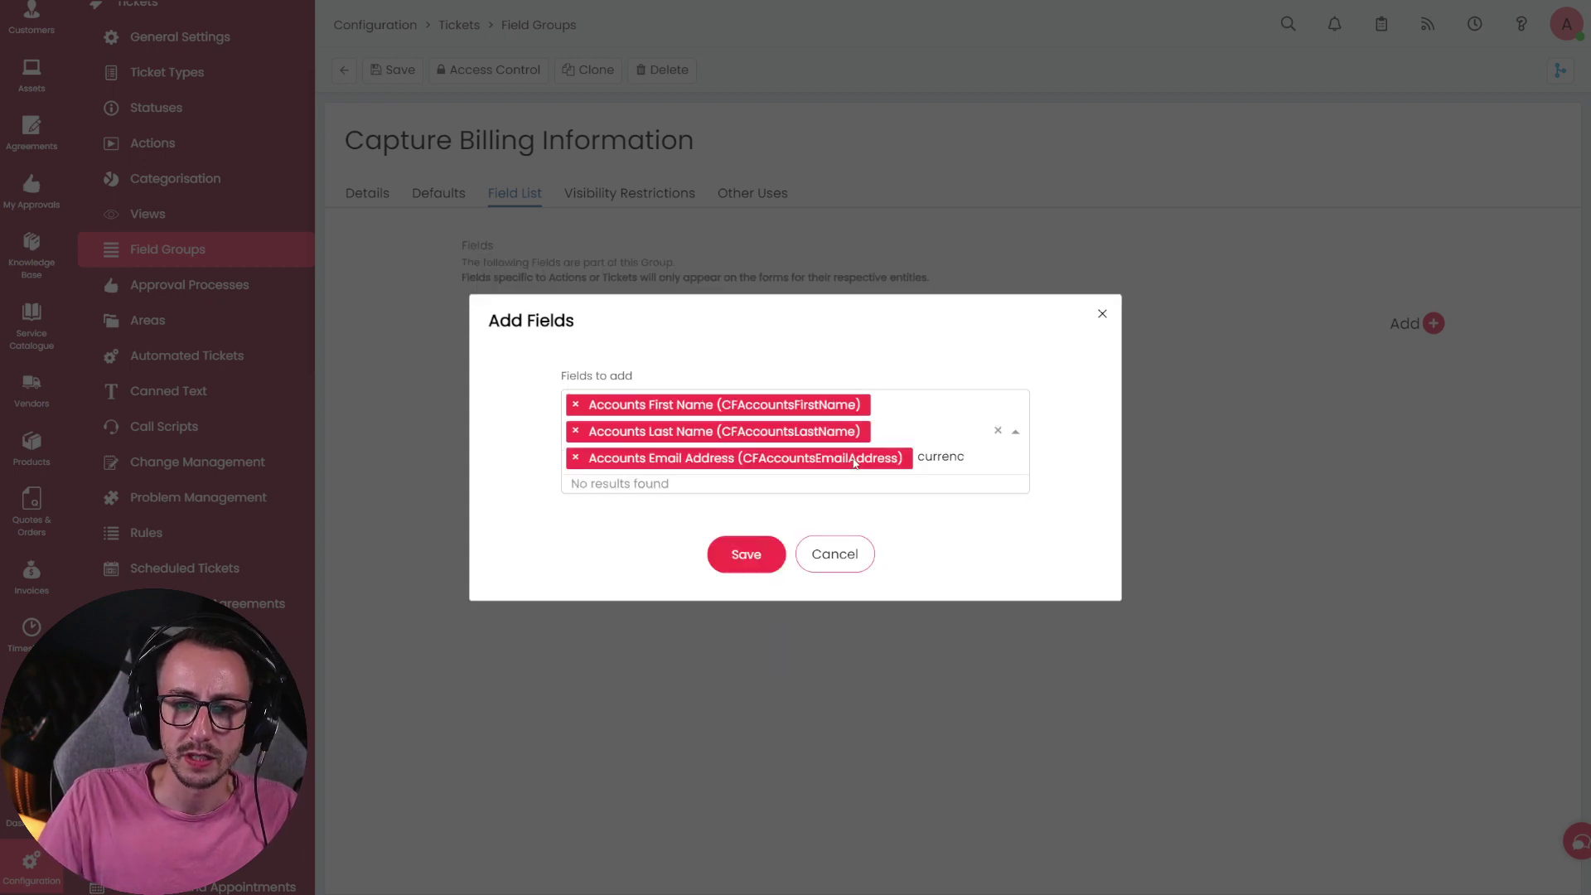
pyautogui.press('BackSpace')
pyautogui.press('BackSpace')
pyautogui.press('BackSpace')
pyautogui.press('BackSpace')
pyautogui.press('BackSpace')
pyautogui.press('BackSpace')
pyautogui.press('BackSpace')
pyautogui.write('va')
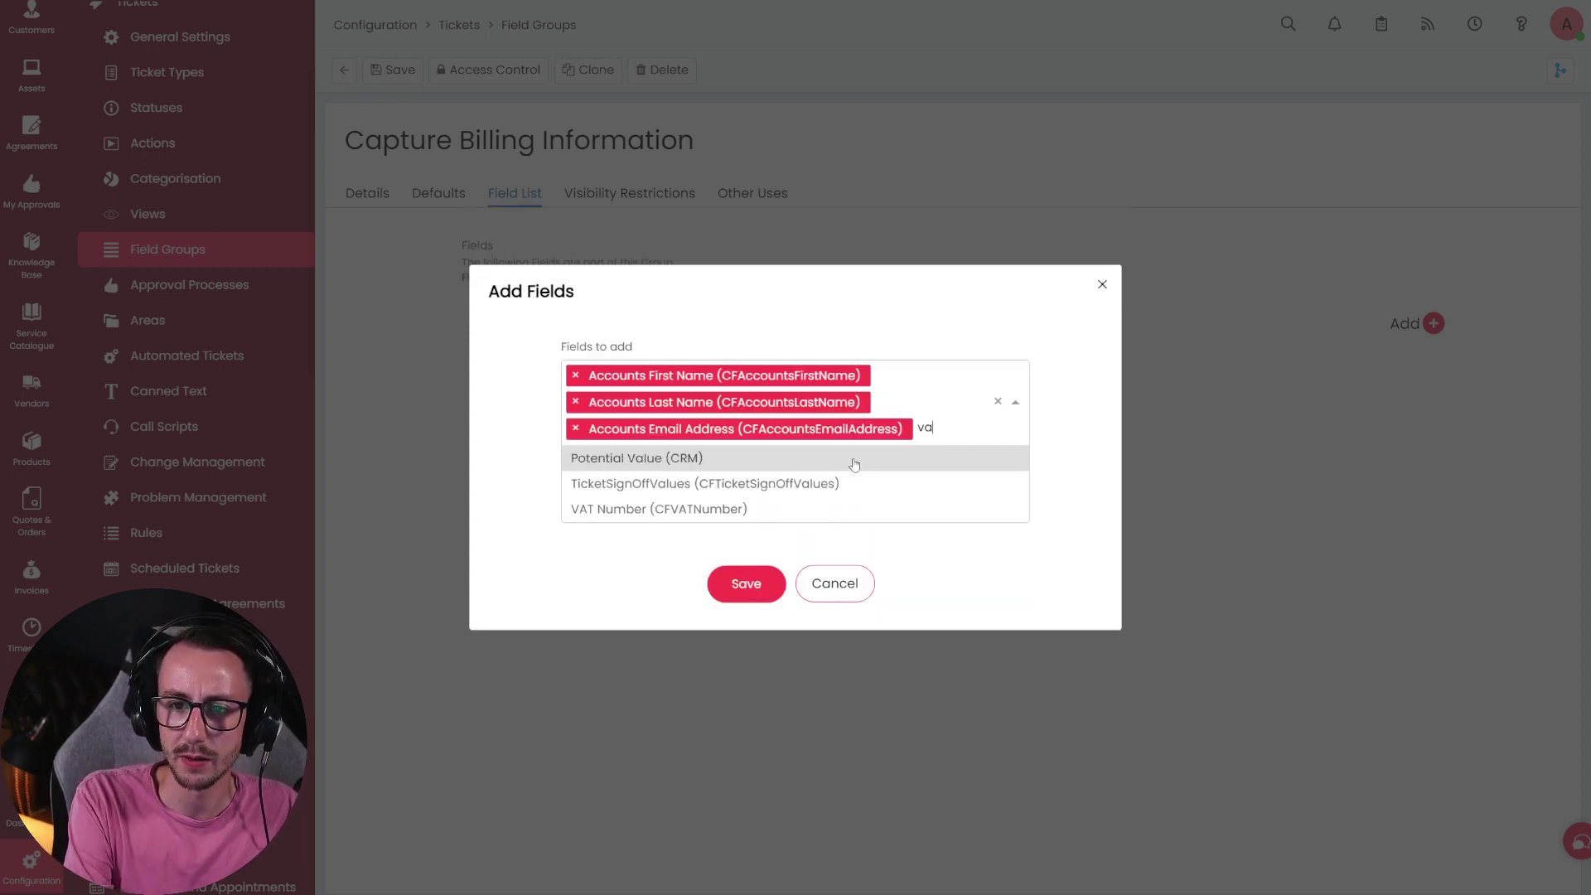
pyautogui.write('t')
pyautogui.click(815, 487)
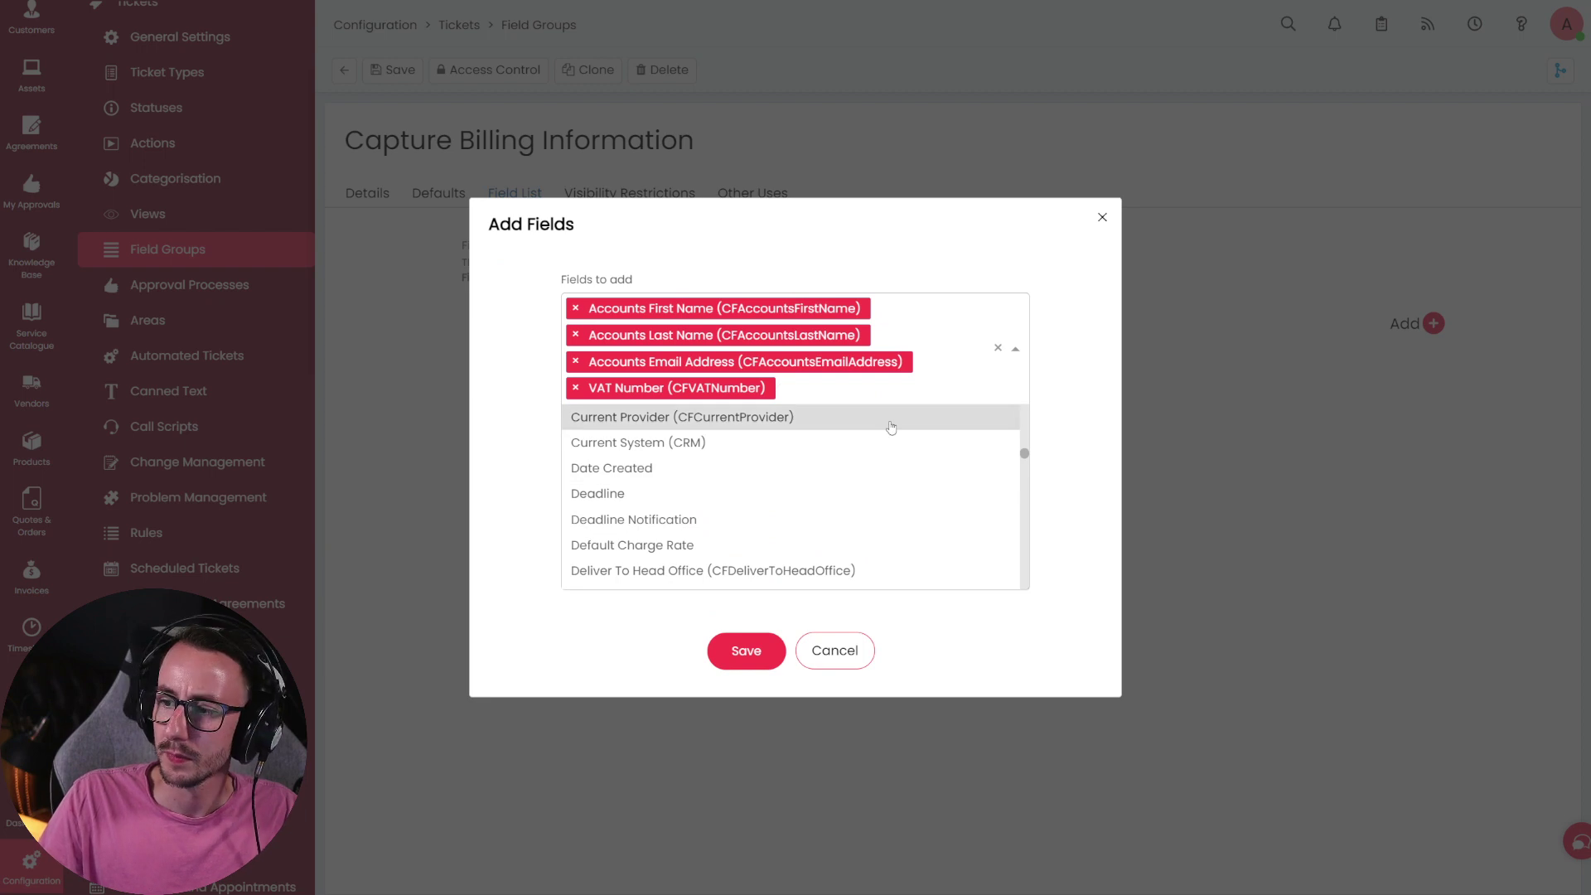
# - Pick Address Lines 1–4 and Phone Number (CFPhoneNumber), then add all chosen fields to the group
pyautogui.write('address')
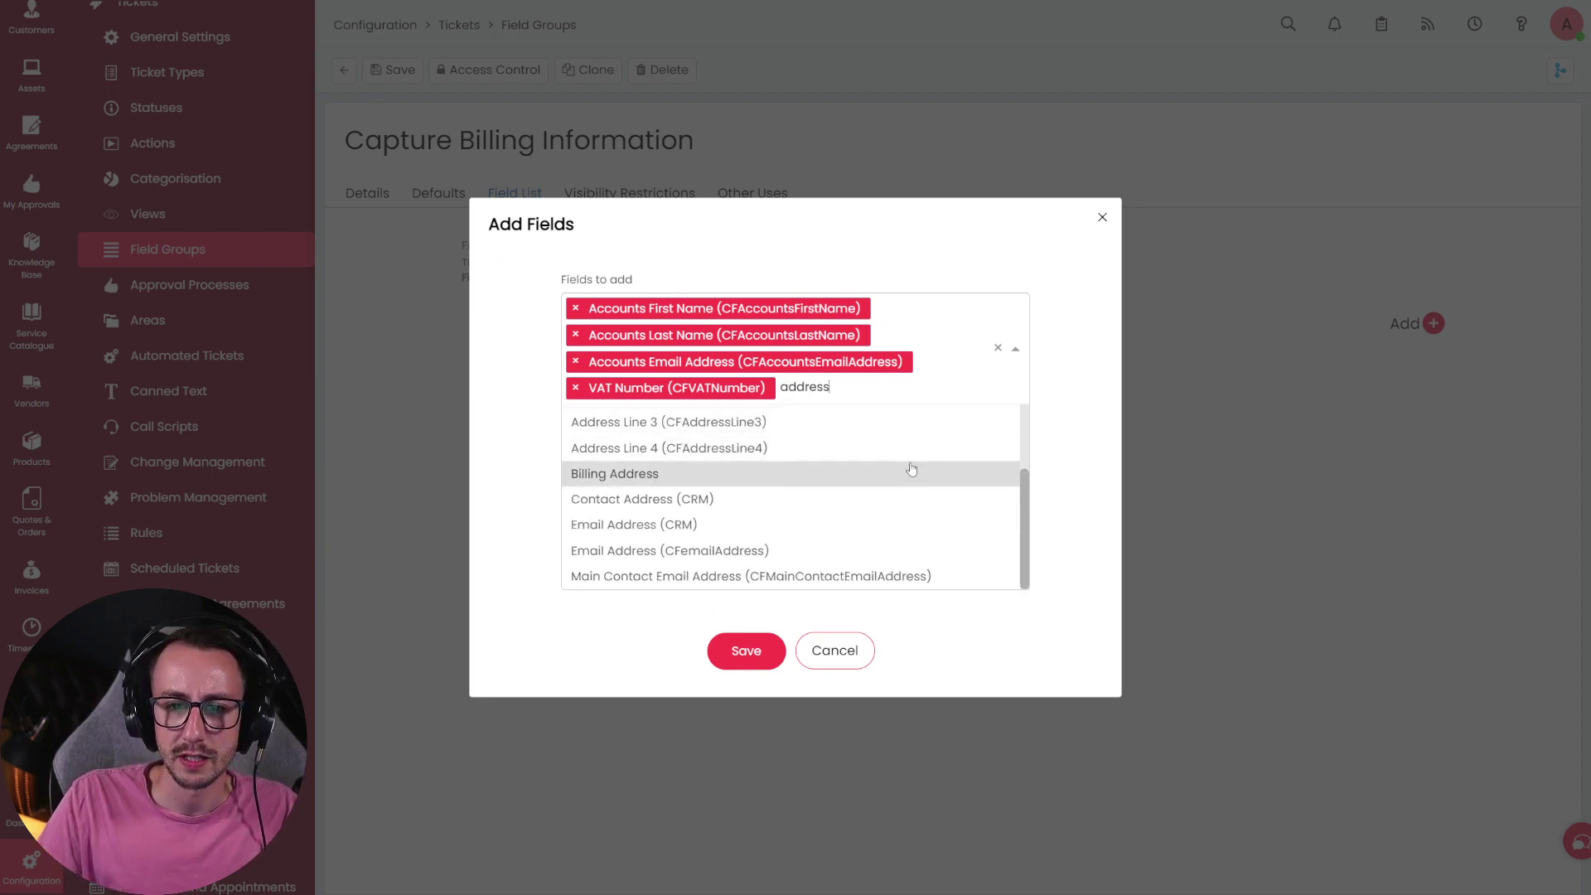
pyautogui.click(820, 444)
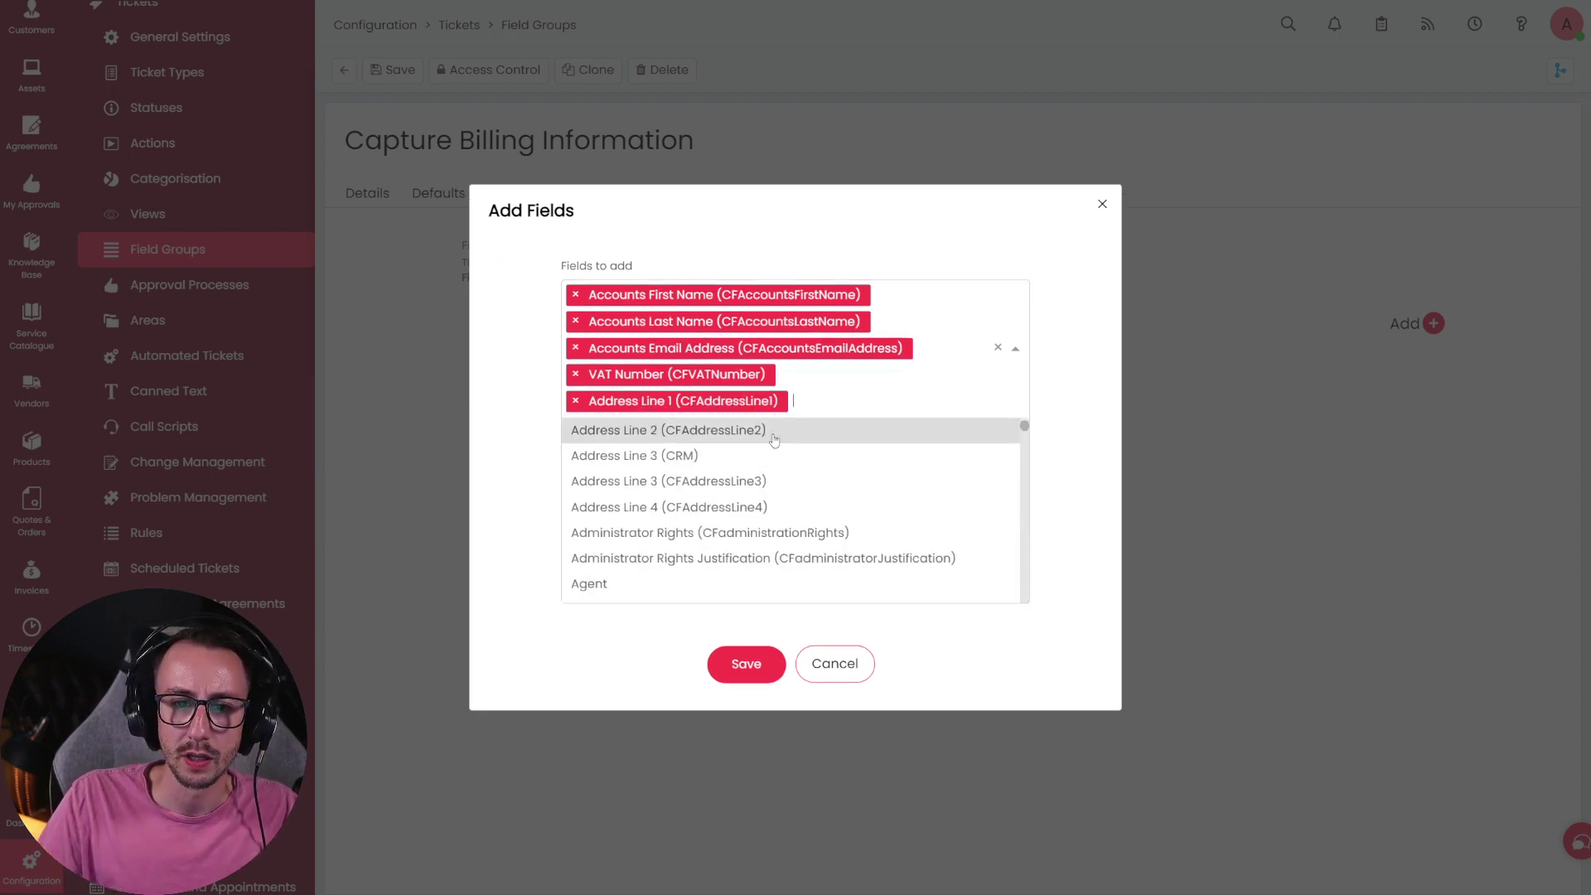
pyautogui.click(774, 439)
pyautogui.click(757, 469)
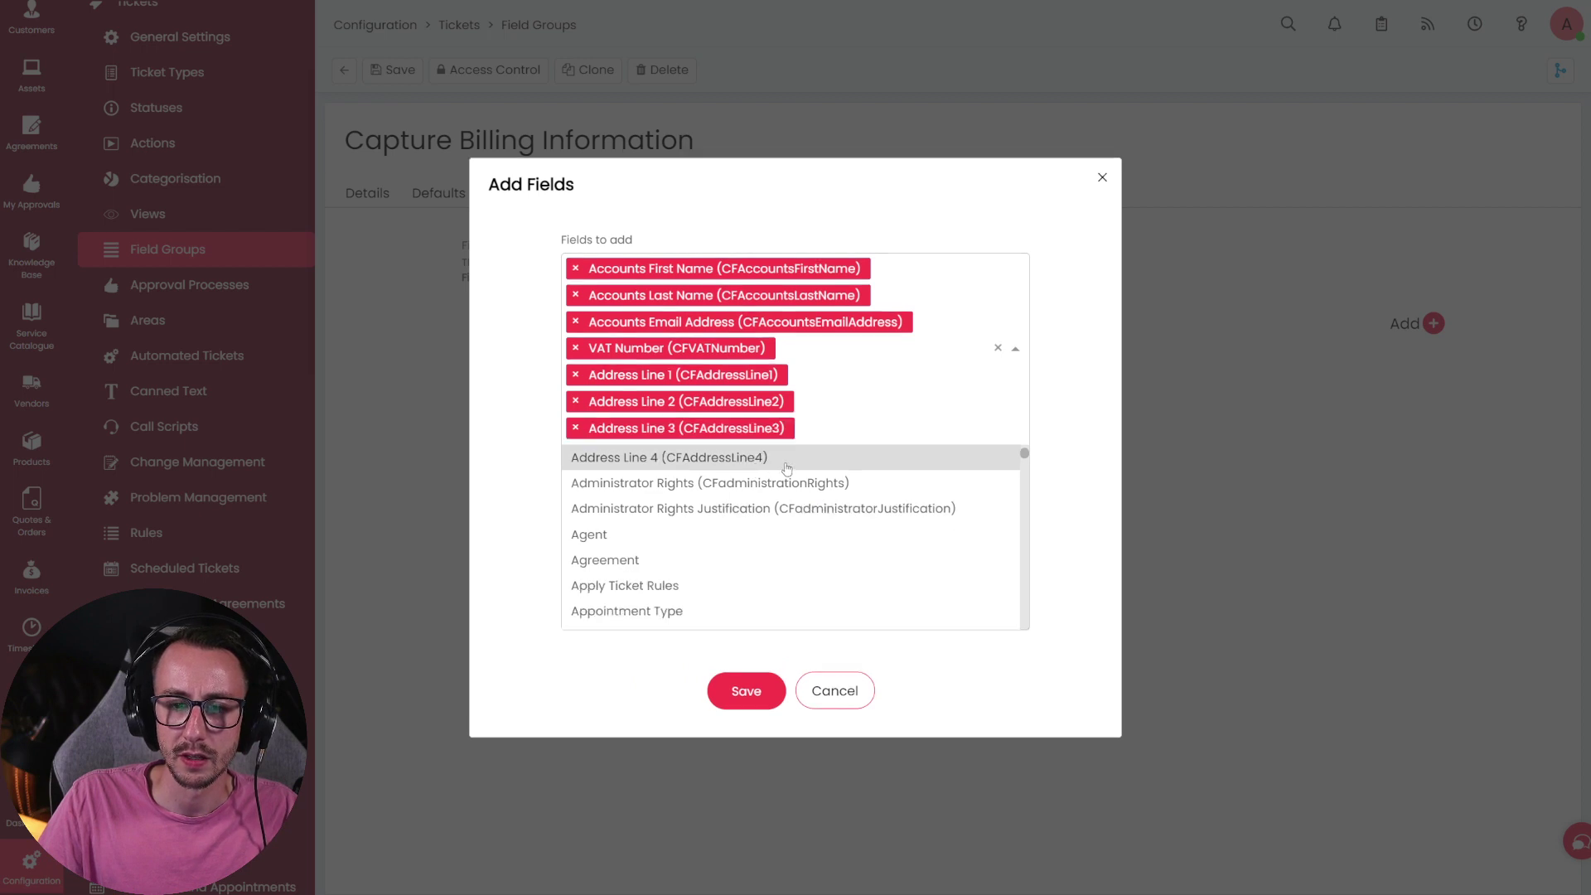
pyautogui.click(786, 469)
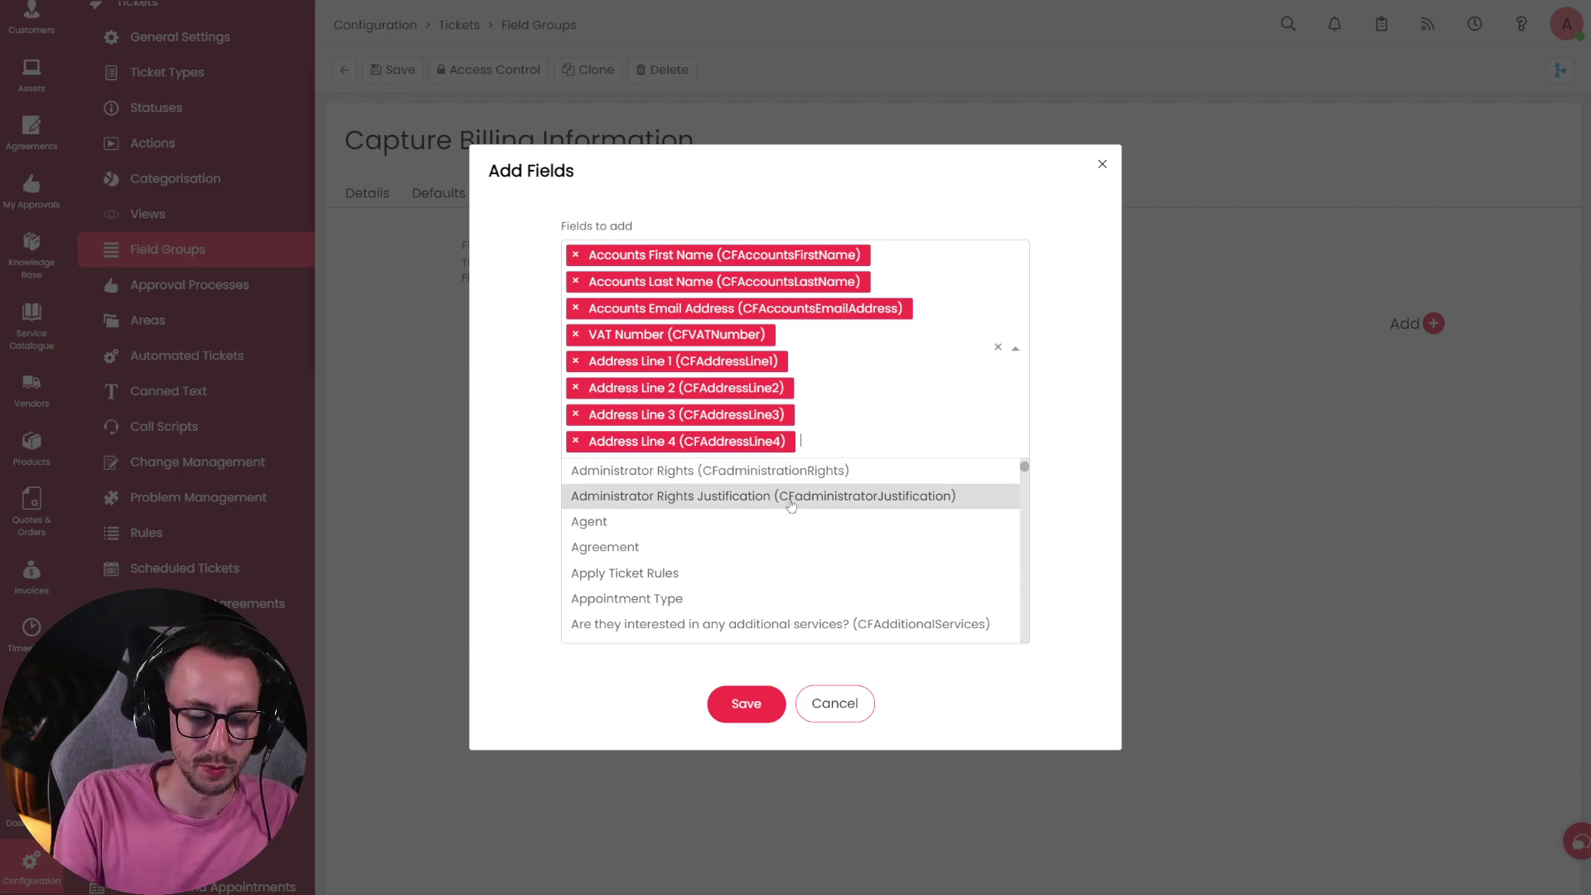
pyautogui.write('phone')
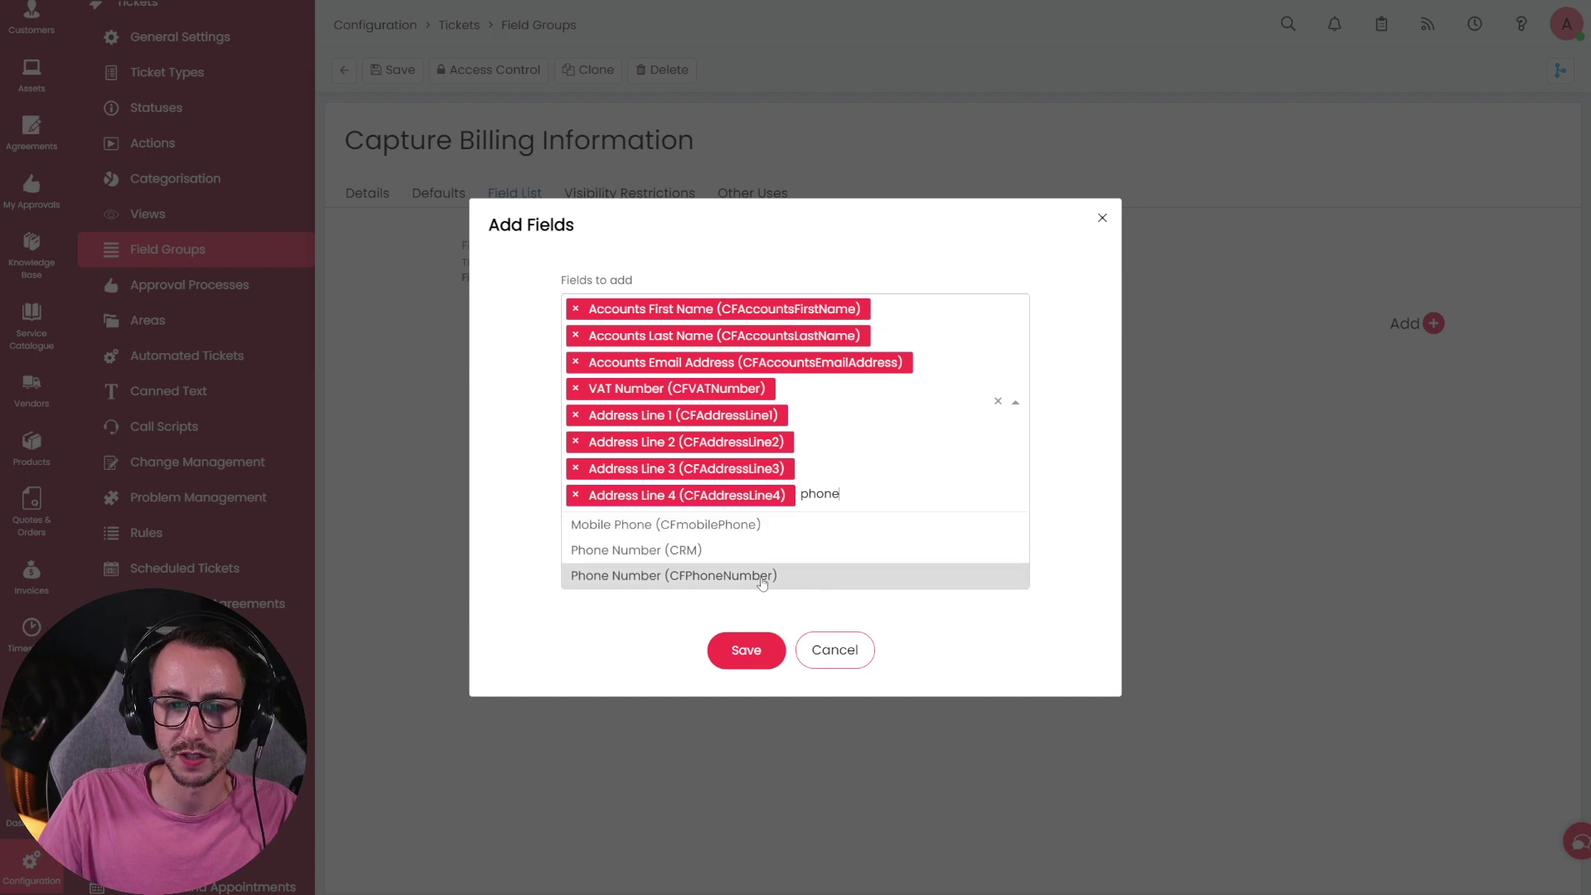
pyautogui.click(759, 577)
pyautogui.click(743, 678)
pyautogui.click(748, 621)
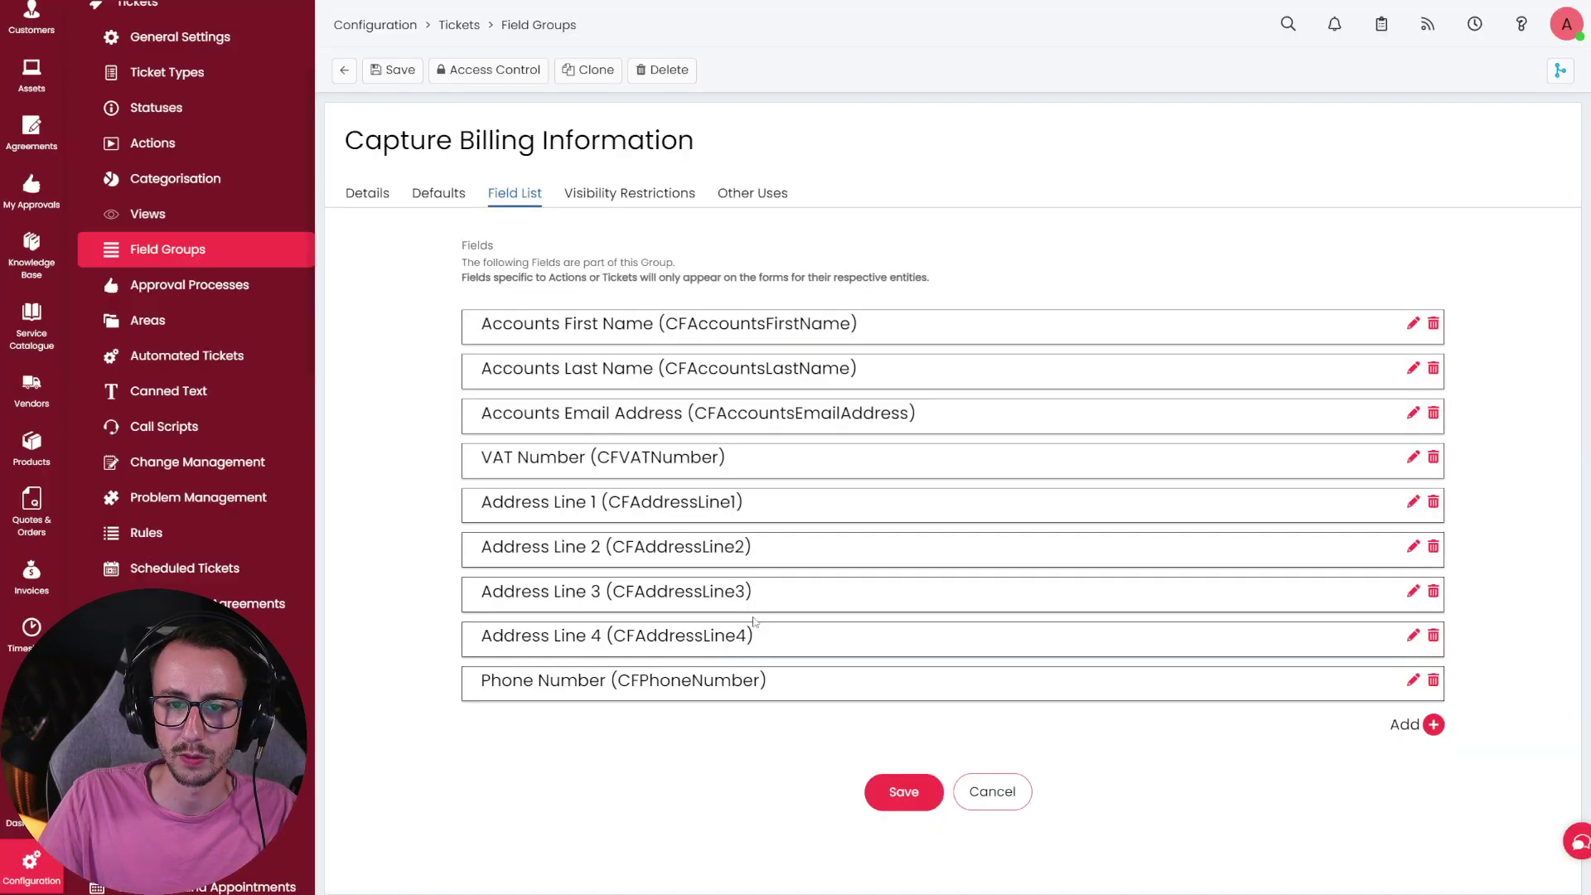
pyautogui.moveTo(465, 314); pyautogui.dragTo(977, 410)
pyautogui.click(978, 410)
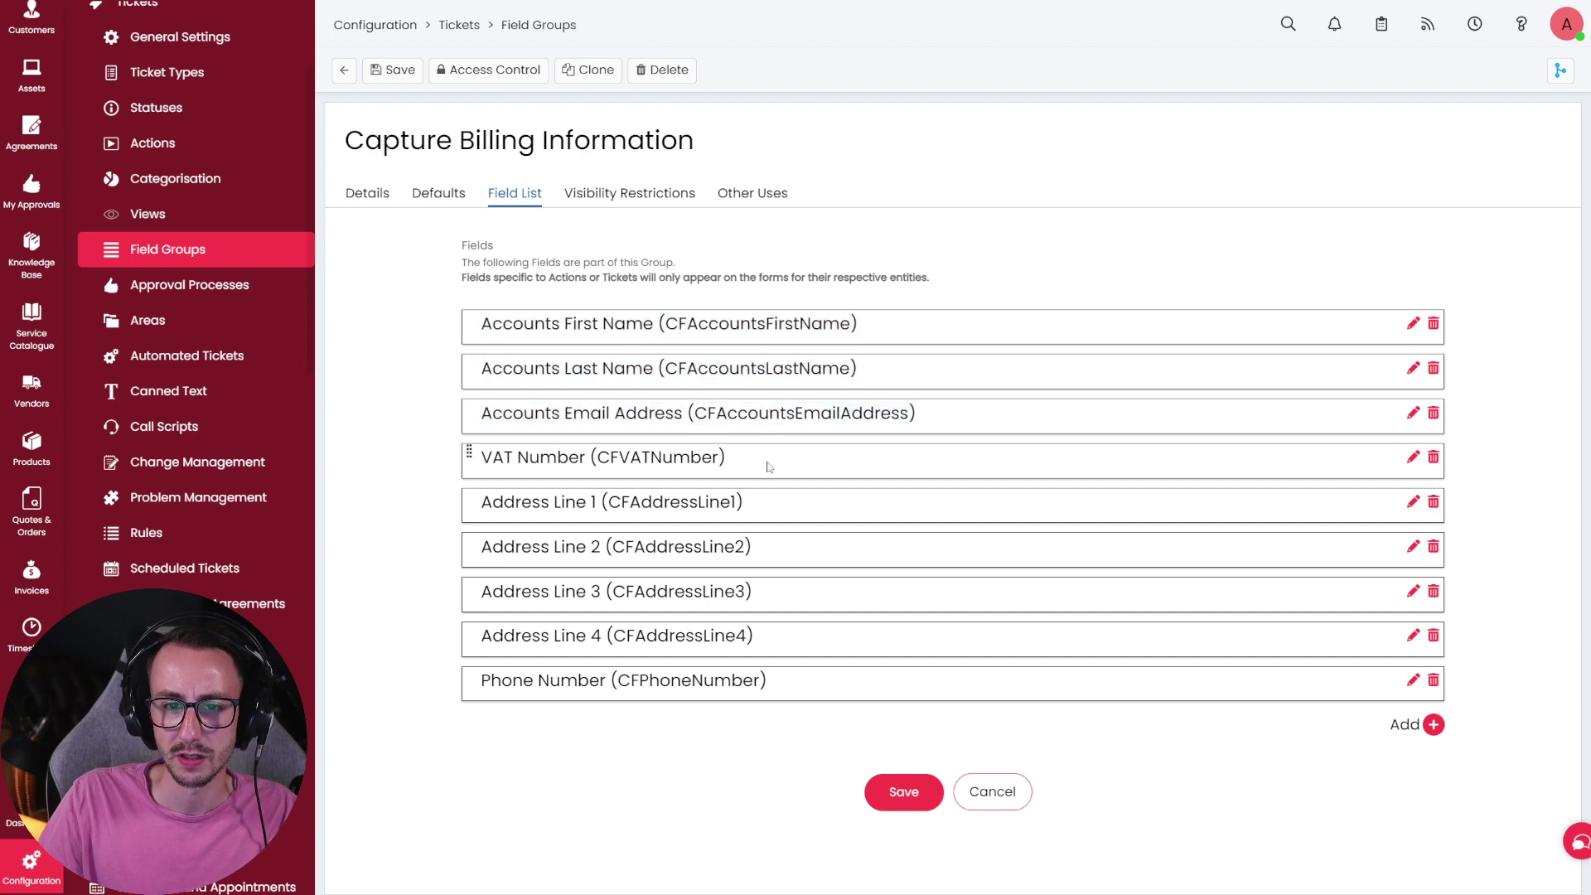
pyautogui.moveTo(770, 466); pyautogui.dragTo(464, 455)
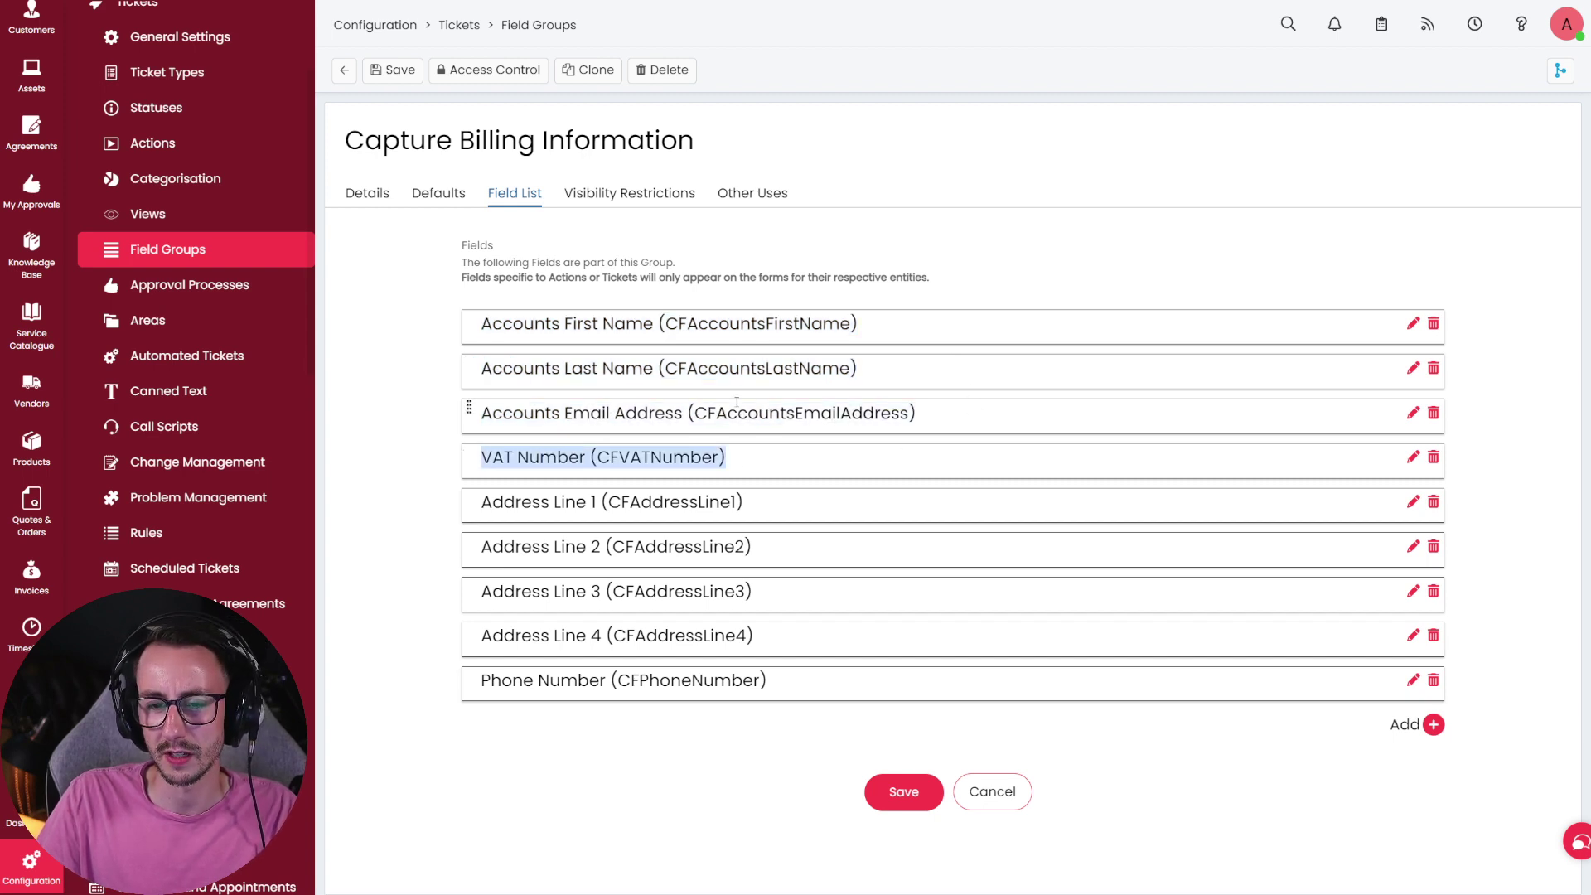
pyautogui.click(777, 492)
pyautogui.moveTo(766, 505); pyautogui.dragTo(782, 641)
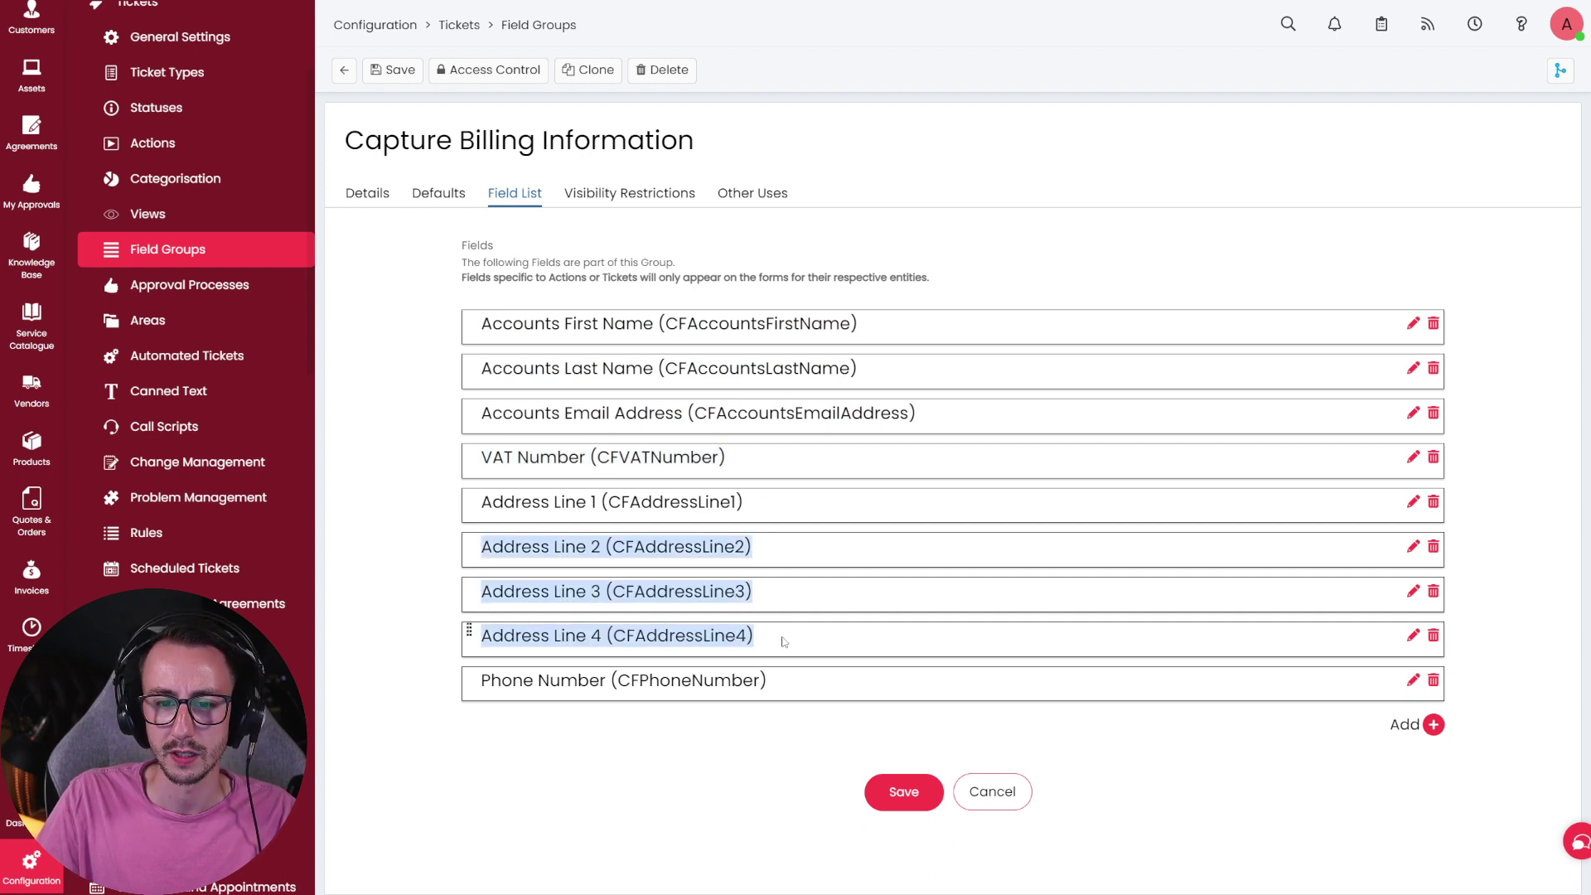
pyautogui.click(783, 641)
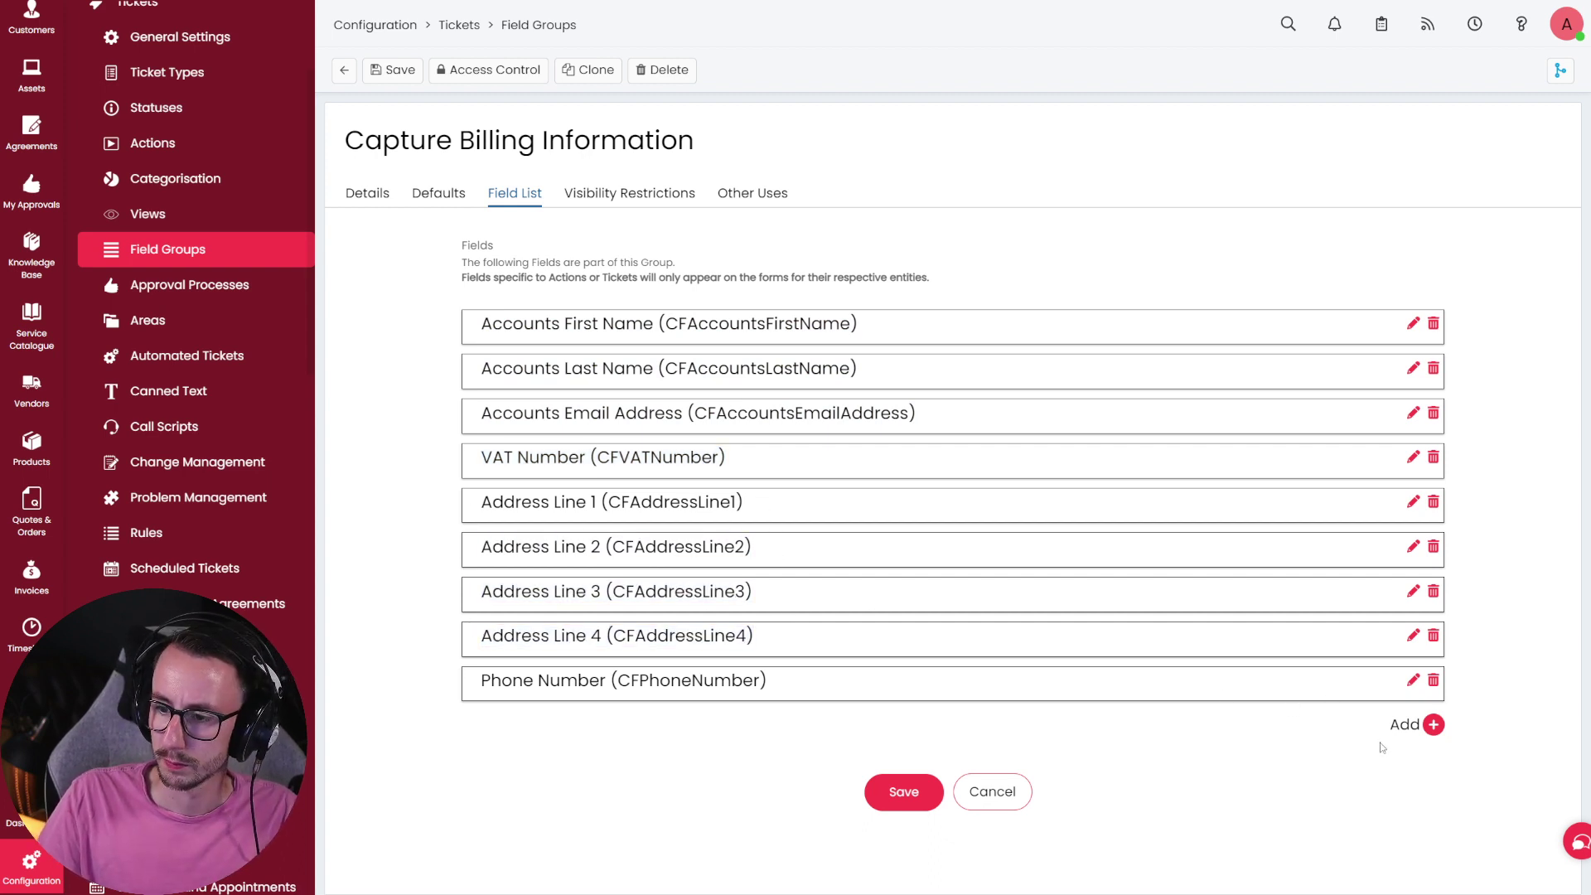
pyautogui.click(1433, 724)
# - Add Zip/Post code (CFPostcode), move it above Phone Number, and save the ten-field group
pyautogui.click(702, 440)
pyautogui.write('post')
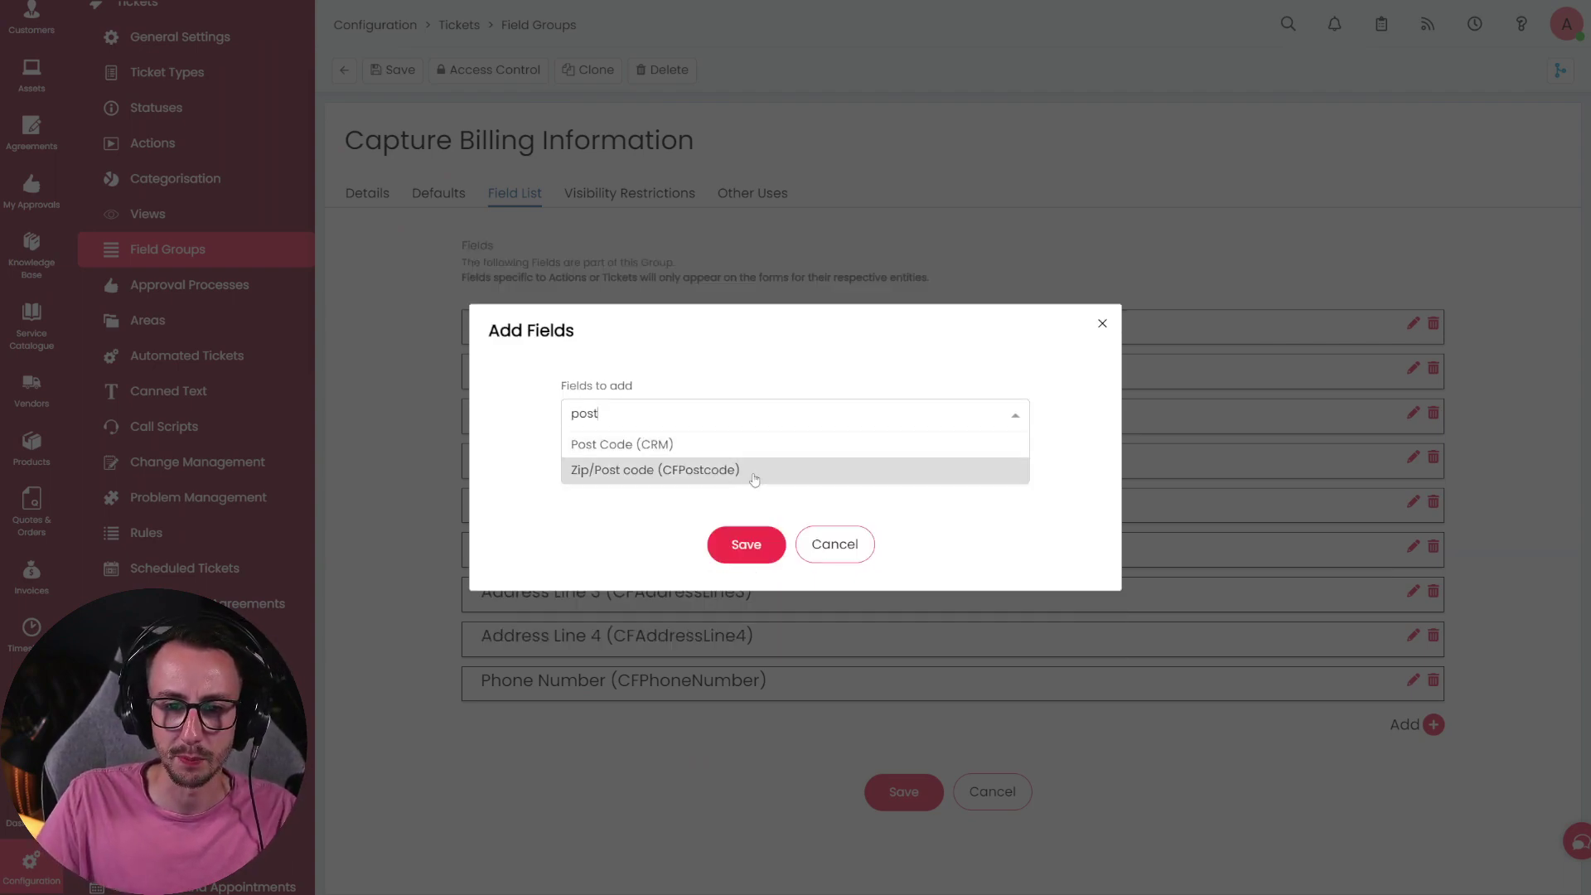
pyautogui.click(746, 469)
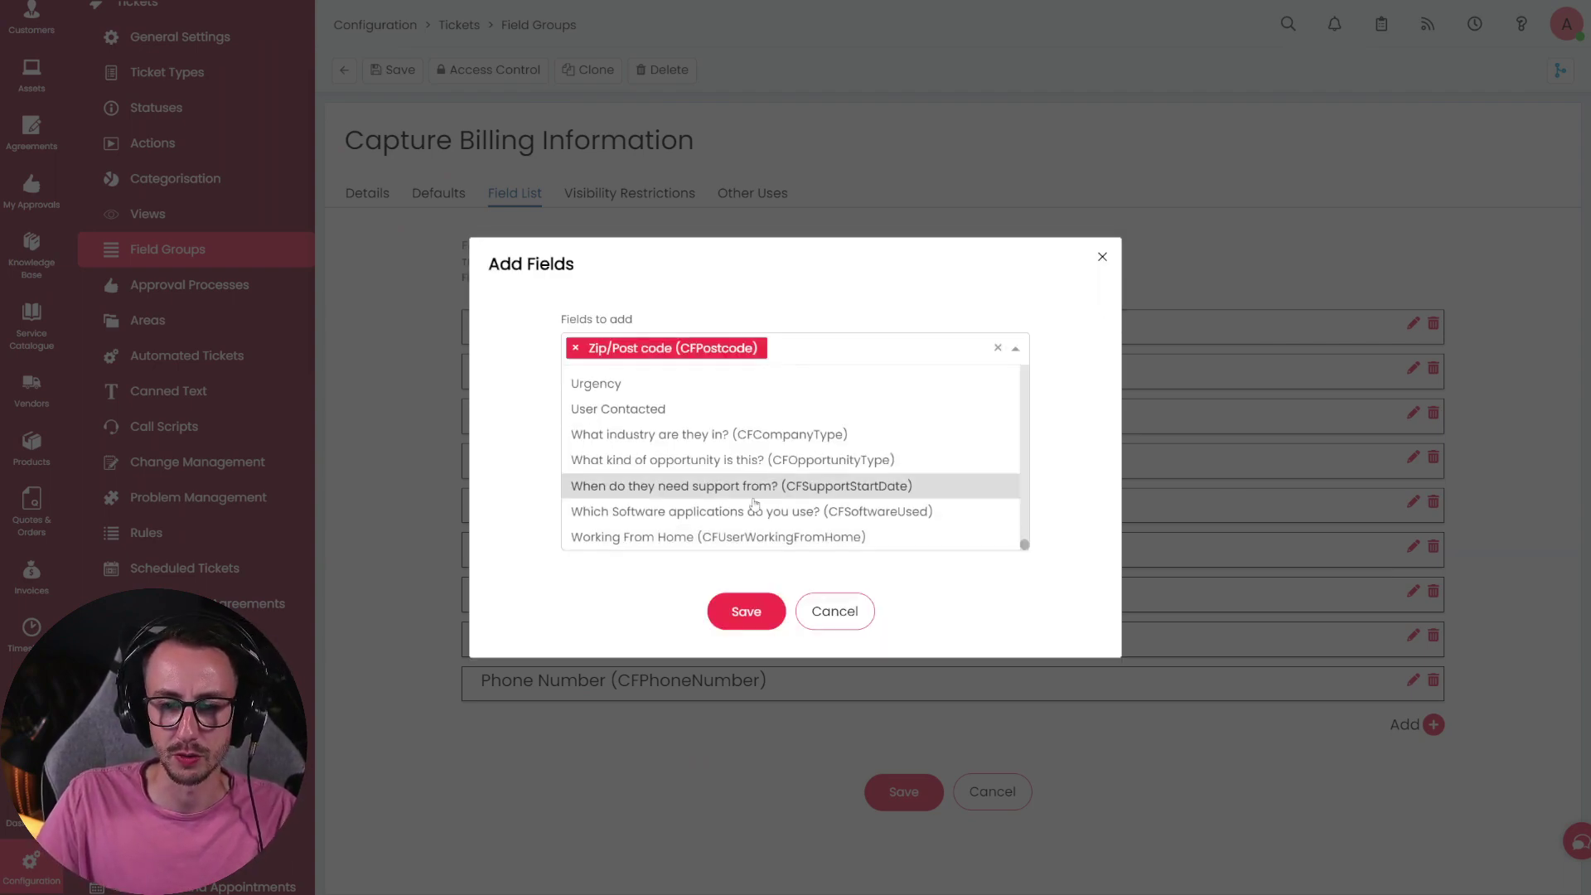
pyautogui.click(746, 578)
pyautogui.click(746, 517)
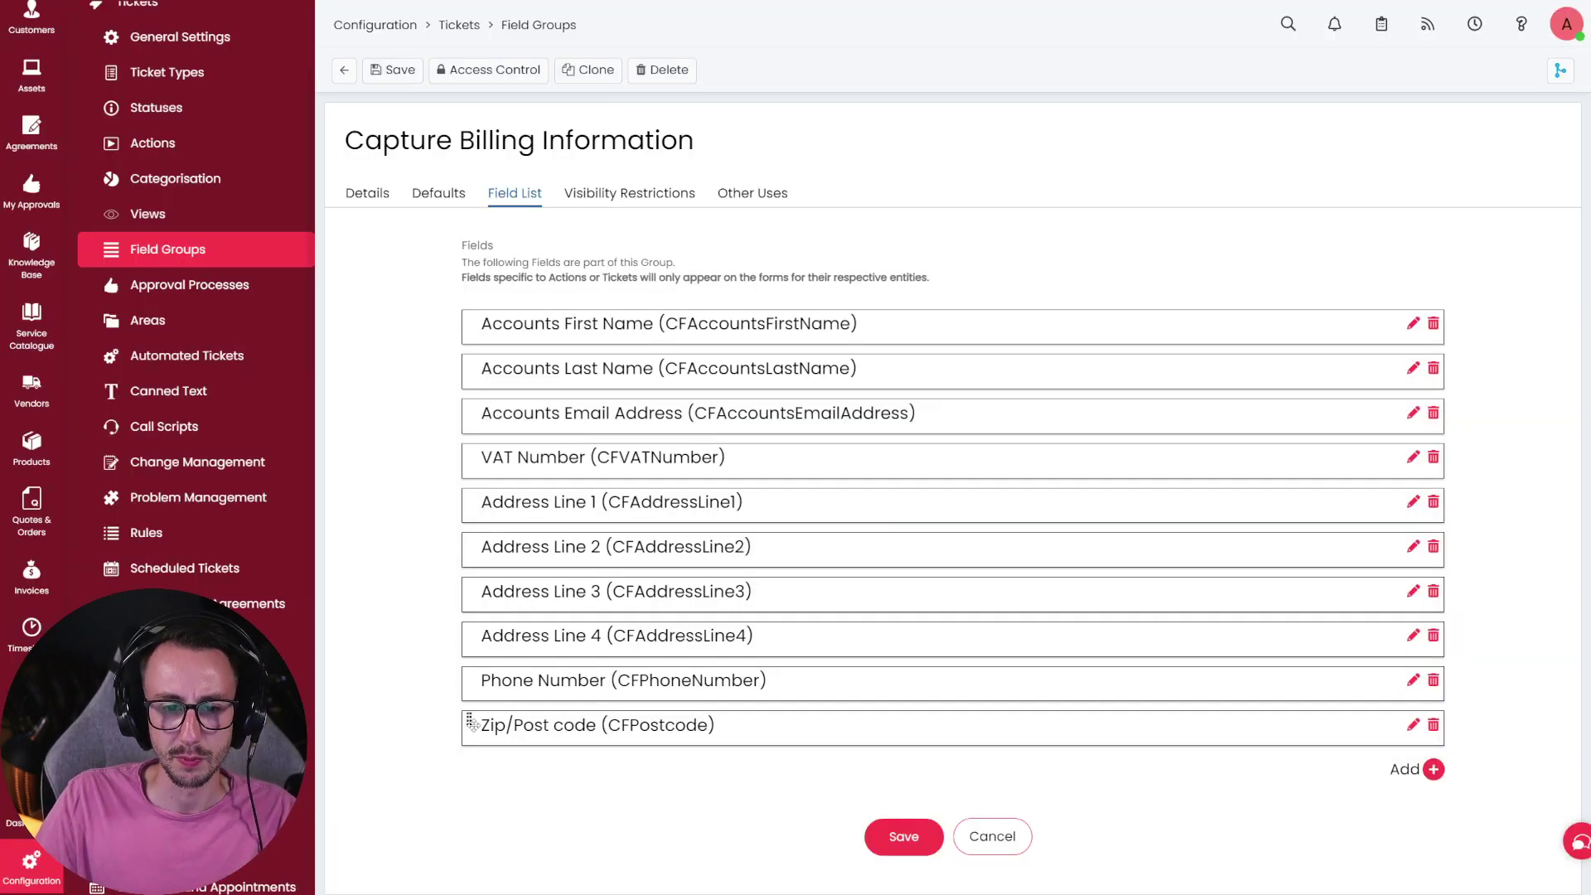
pyautogui.moveTo(468, 722); pyautogui.dragTo(473, 694)
pyautogui.click(901, 838)
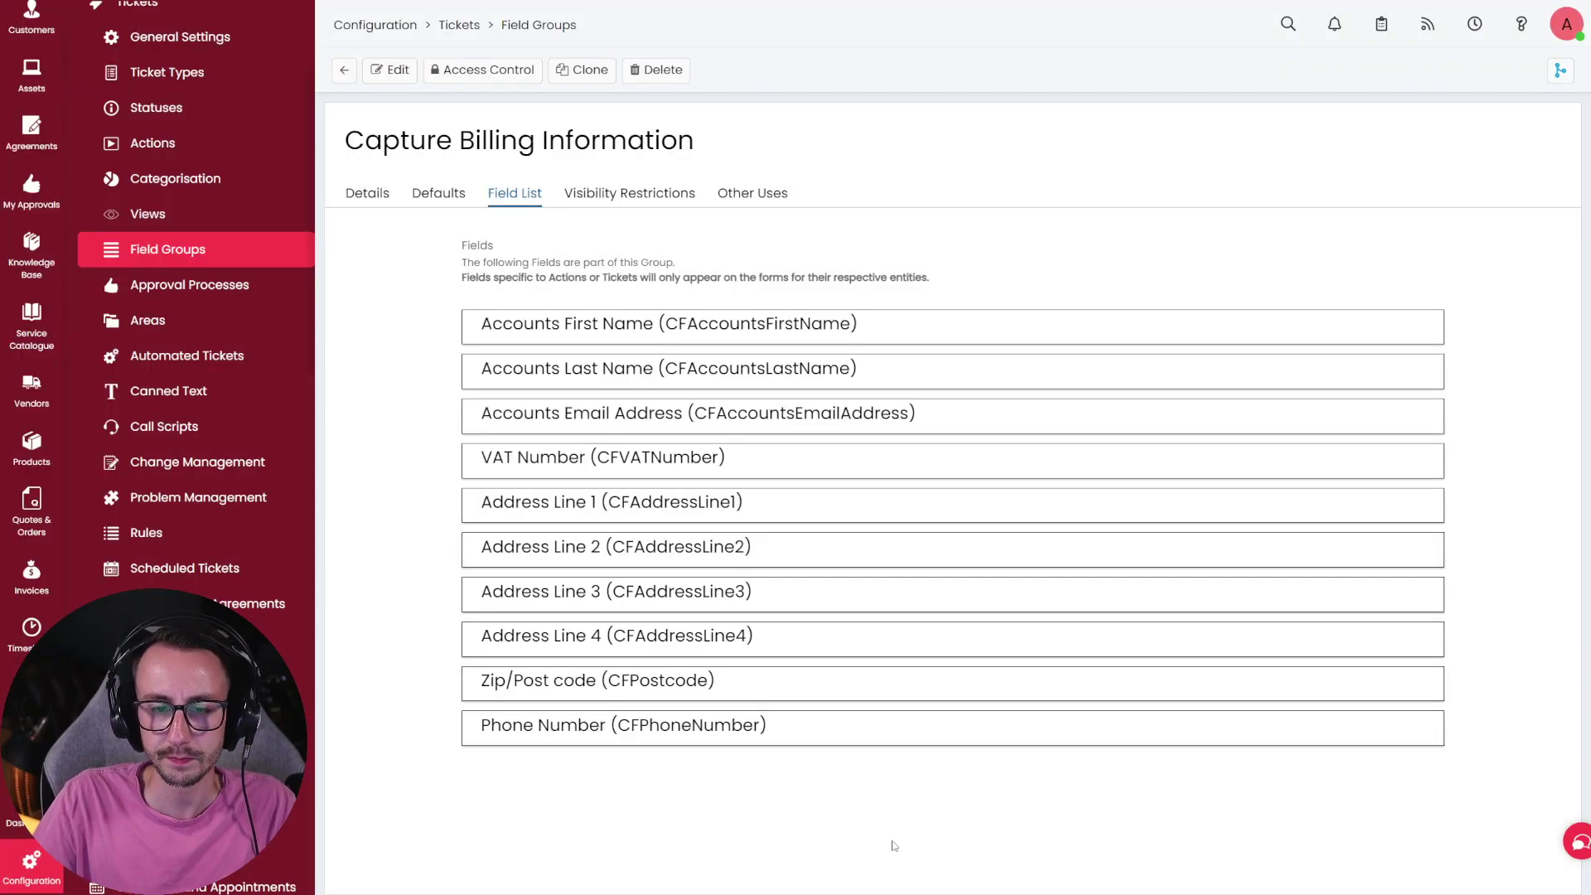
pyautogui.moveTo(497, 324); pyautogui.dragTo(892, 724)
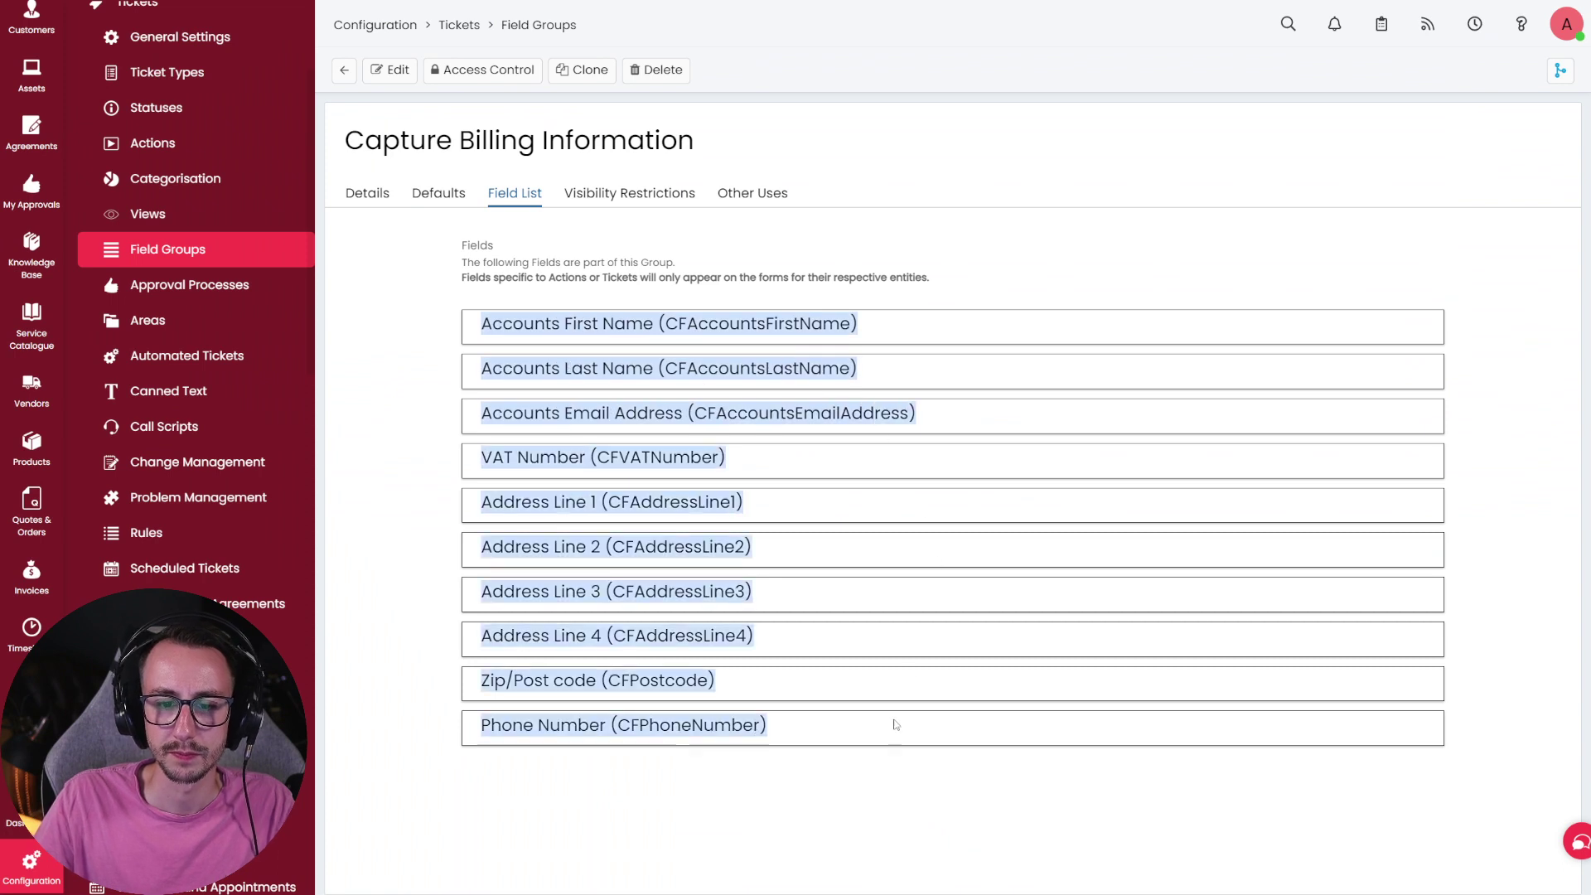
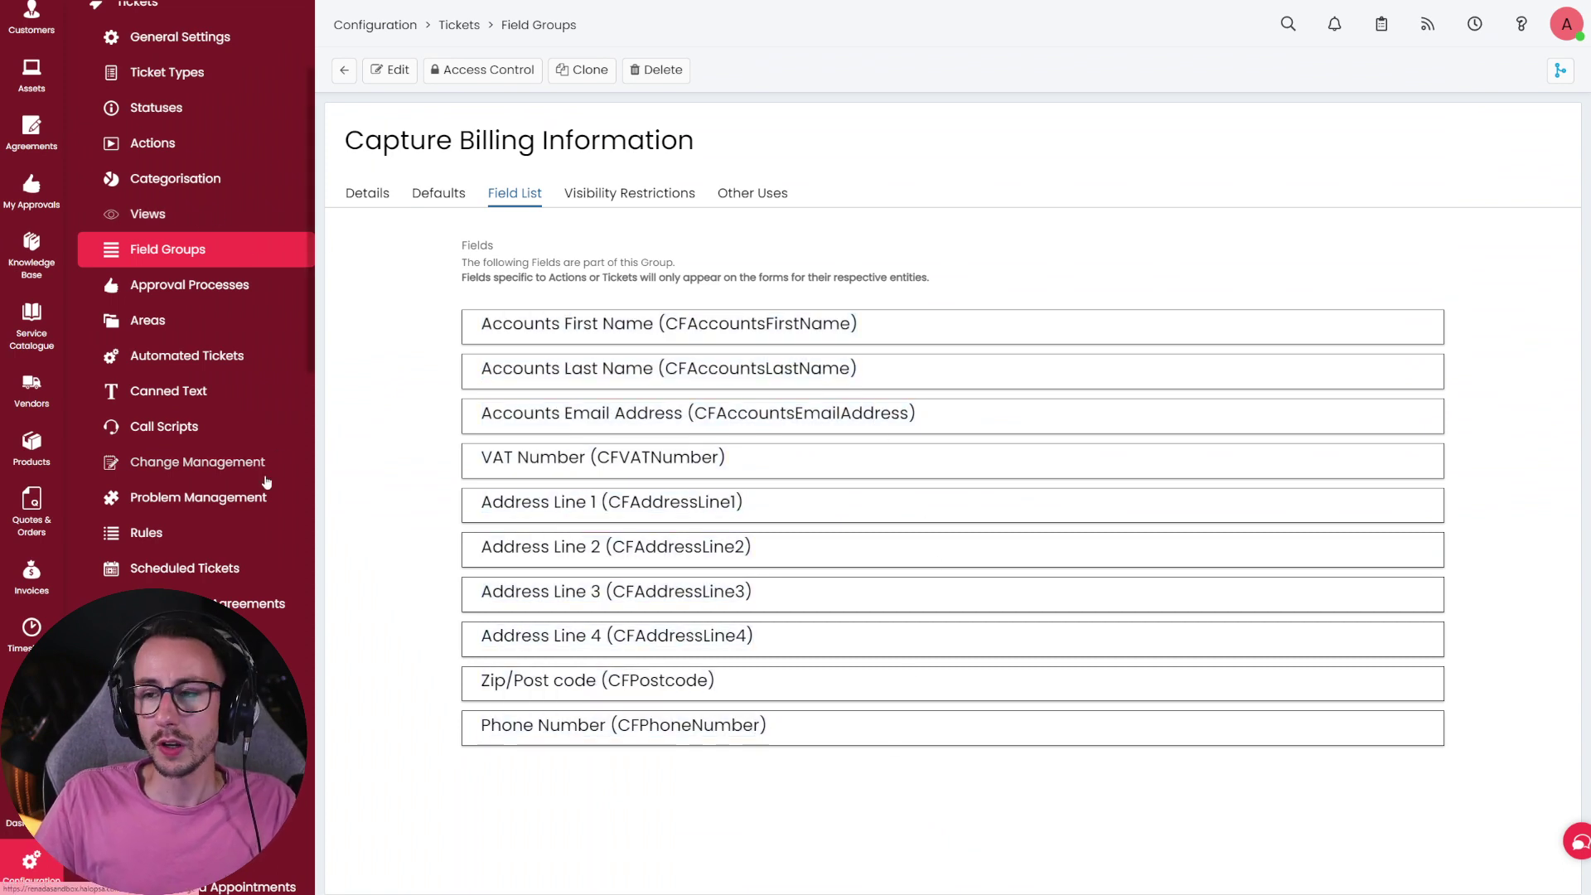
# - Scroll up through the Capture Billing Information field group's list of ten billing fields
pyautogui.scroll(3, 216, 398)
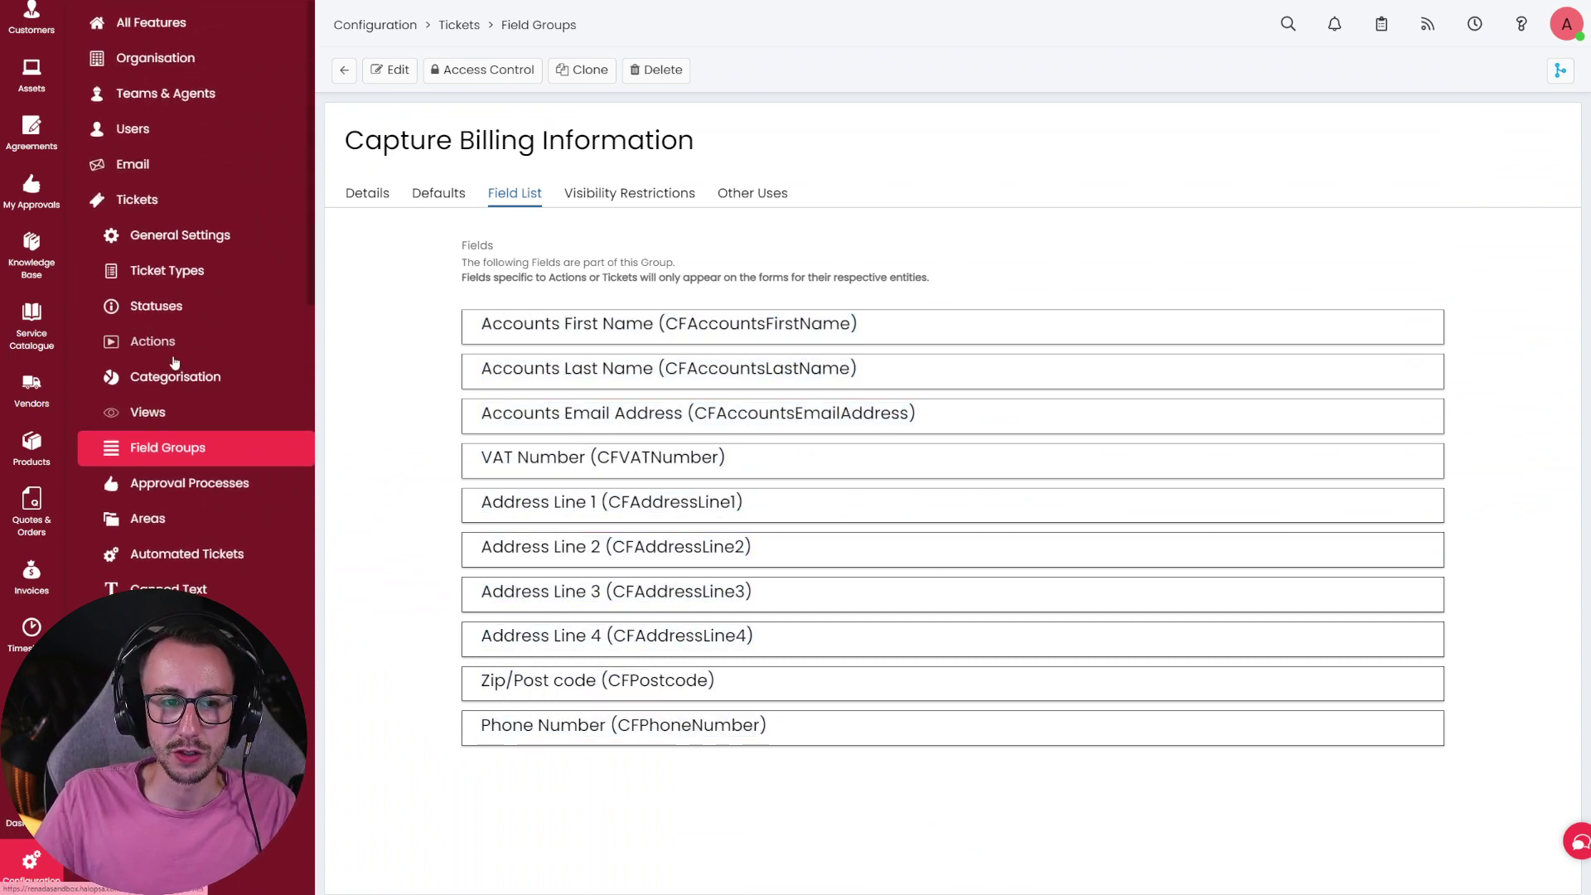
# - Start a new ticket action with outcome description 'Capture Business Billing Information'
pyautogui.click(173, 356)
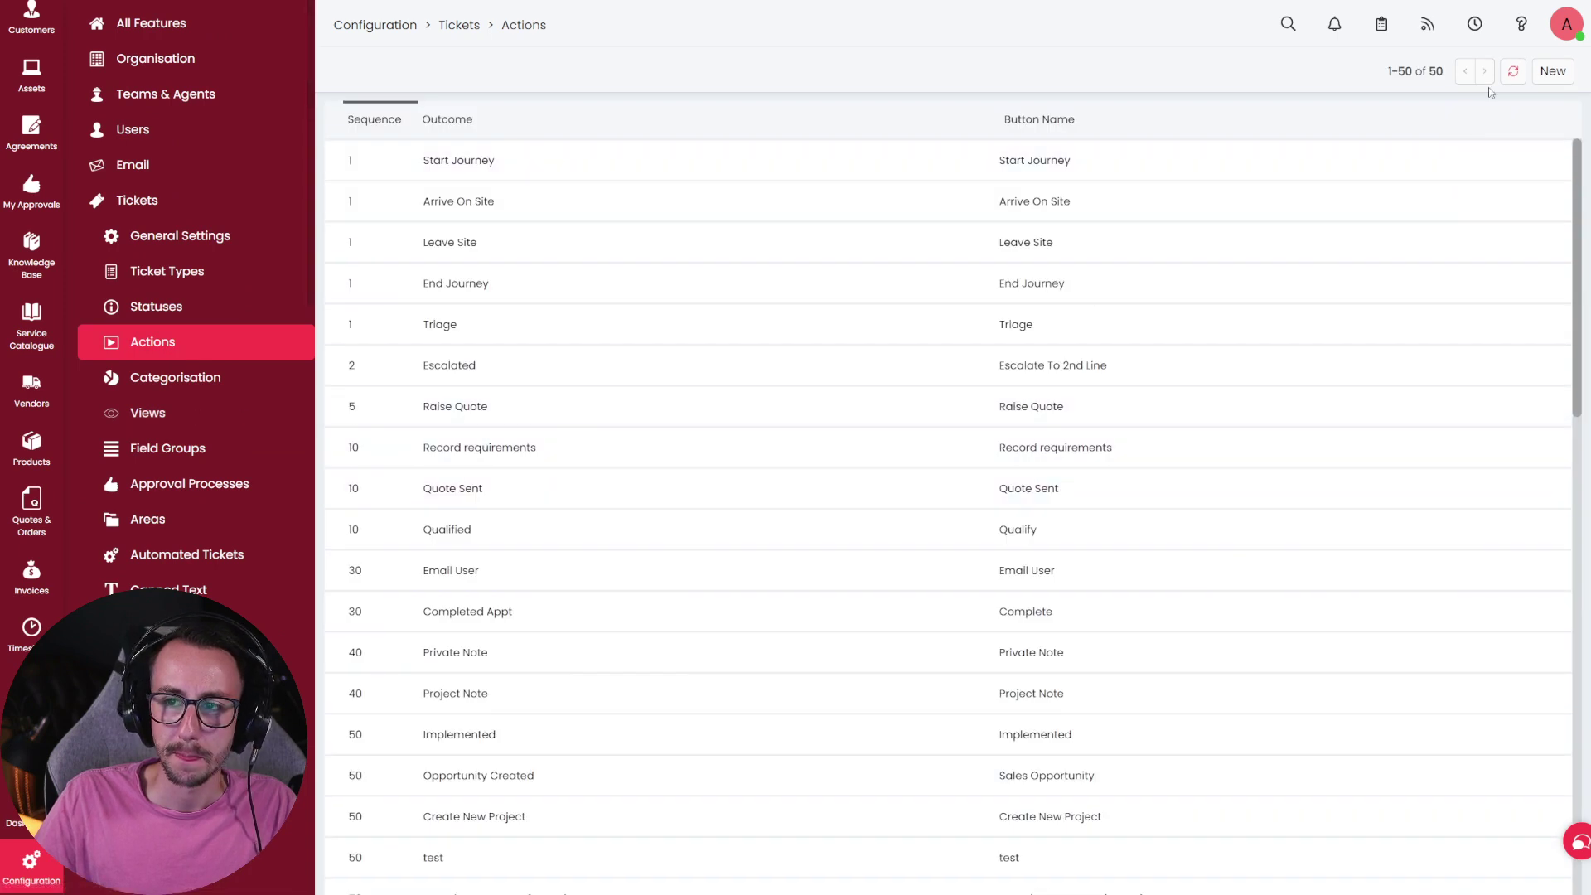
pyautogui.click(1552, 69)
pyautogui.write('Capture Business Billing ')
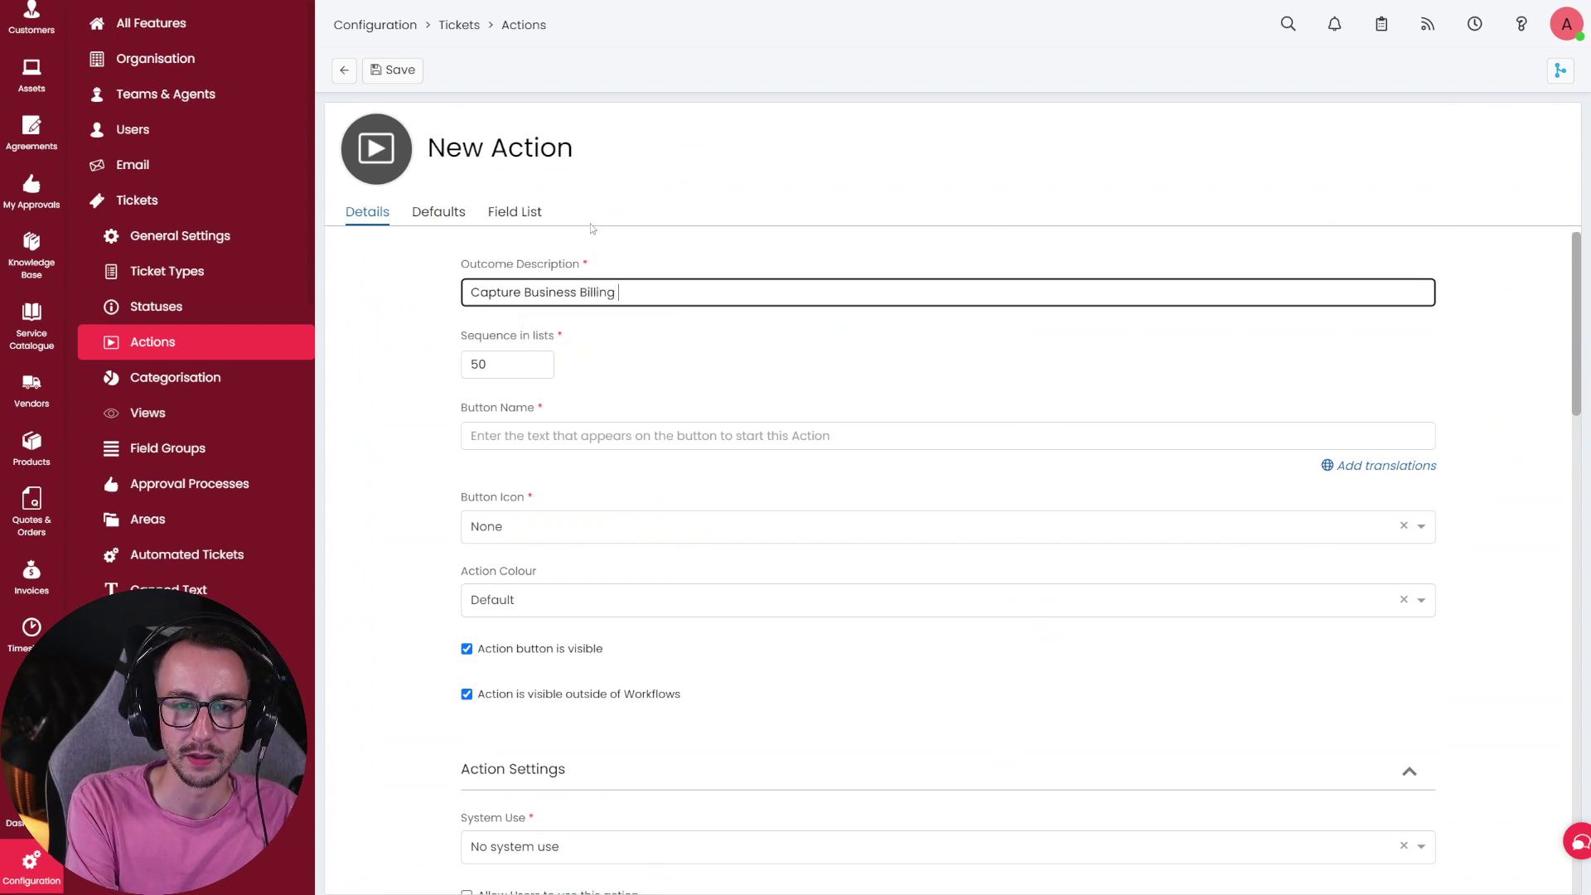
pyautogui.write('Information')
pyautogui.hotkey('ctrl', 'a')
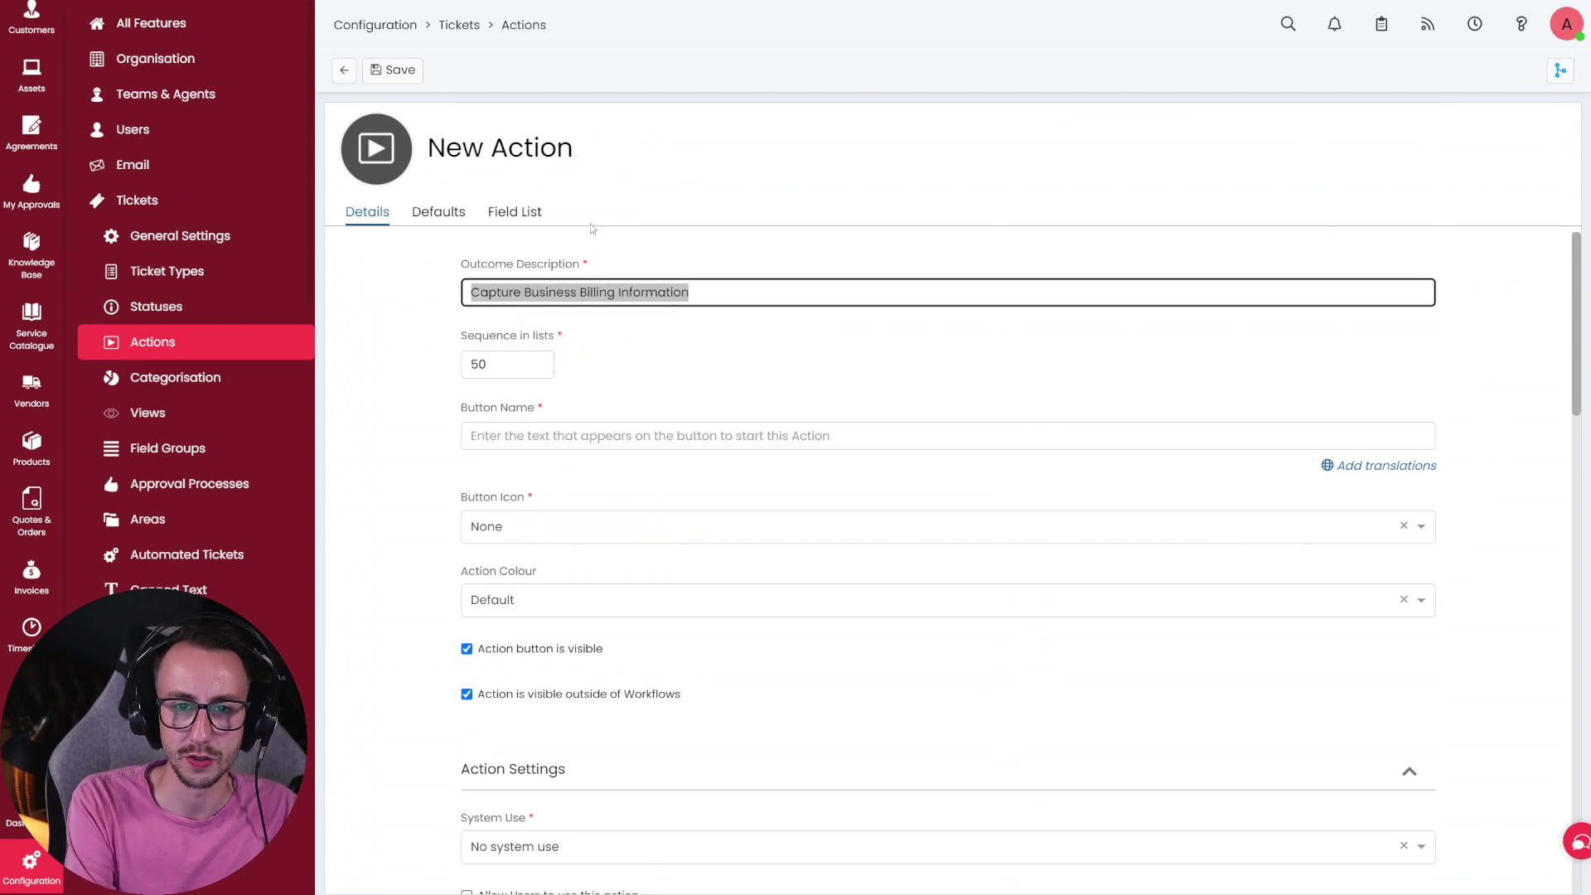
pyautogui.hotkey('ctrl', 'c')
# - Reuse that text as the button name and set Sequence in lists to 1
pyautogui.click(514, 435)
pyautogui.hotkey('ctrl', 'v')
pyautogui.click(390, 449)
pyautogui.moveTo(430, 420); pyautogui.dragTo(549, 411)
pyautogui.click(495, 364)
pyautogui.hotkey('ctrl', 'a')
pyautogui.write('1')
pyautogui.click(362, 356)
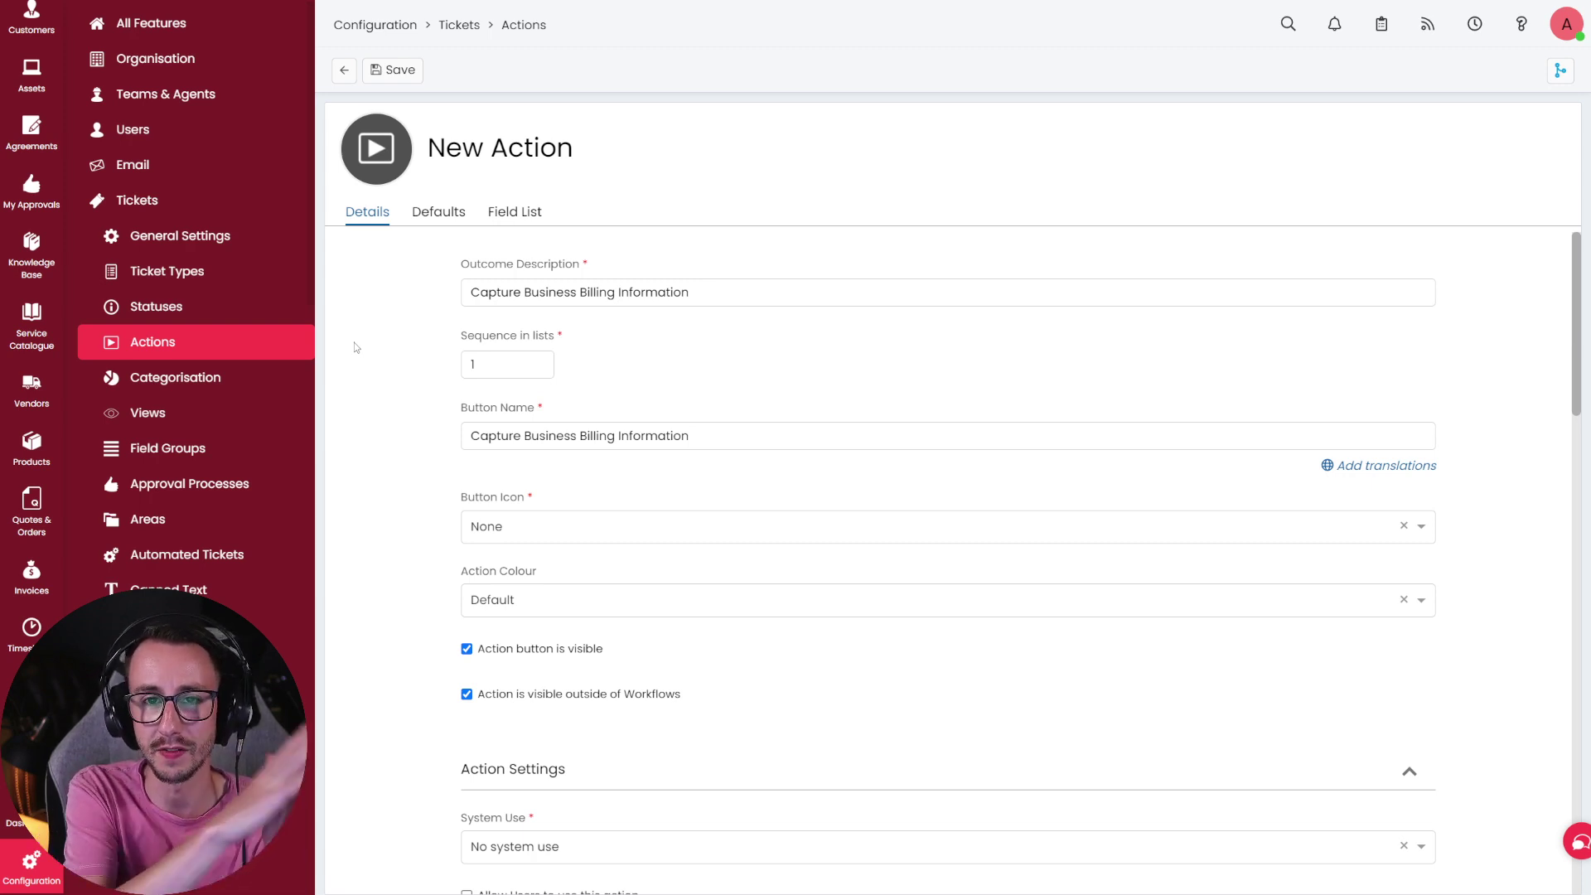
# - Set the action's button icon to bell-o
pyautogui.click(523, 527)
pyautogui.scroll(-2, 387, 518)
pyautogui.scroll(-8, 769, 451)
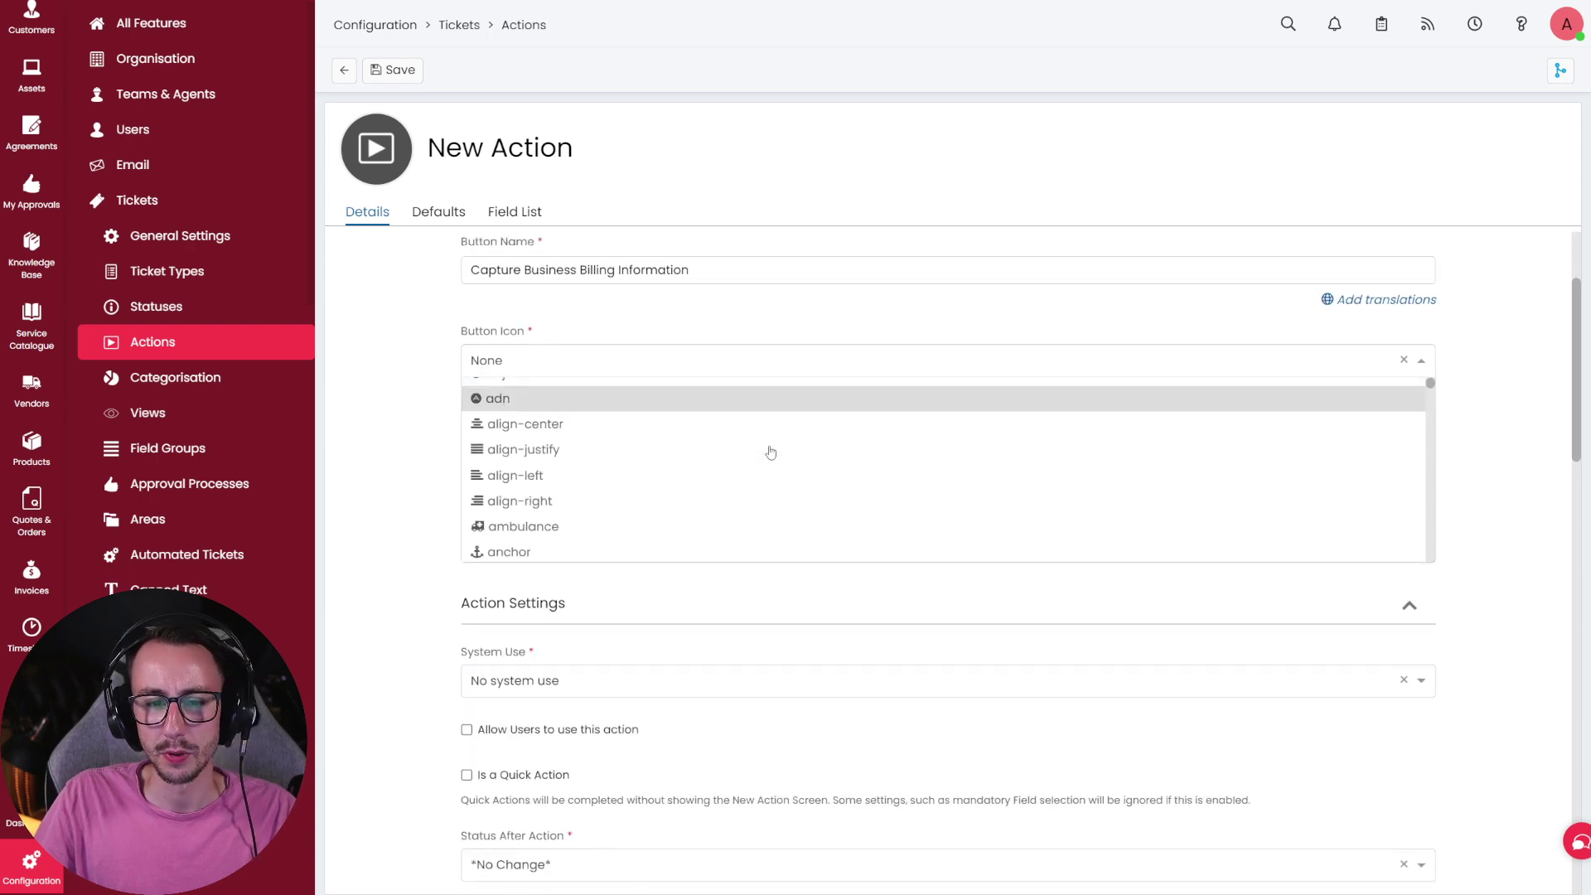
pyautogui.scroll(-10, 770, 452)
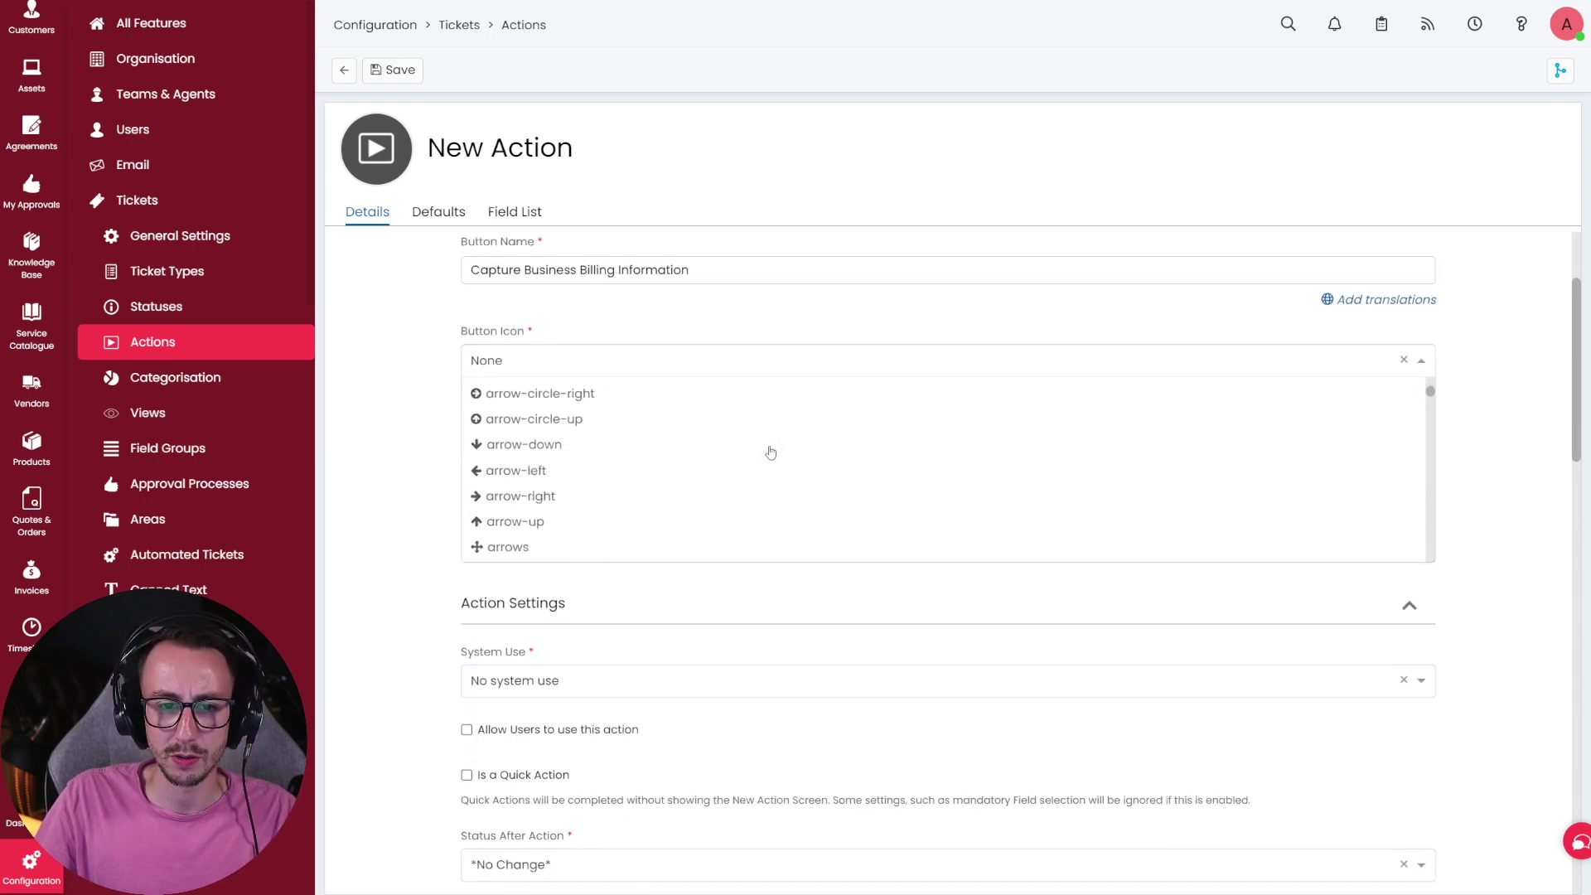
pyautogui.scroll(-3, 770, 452)
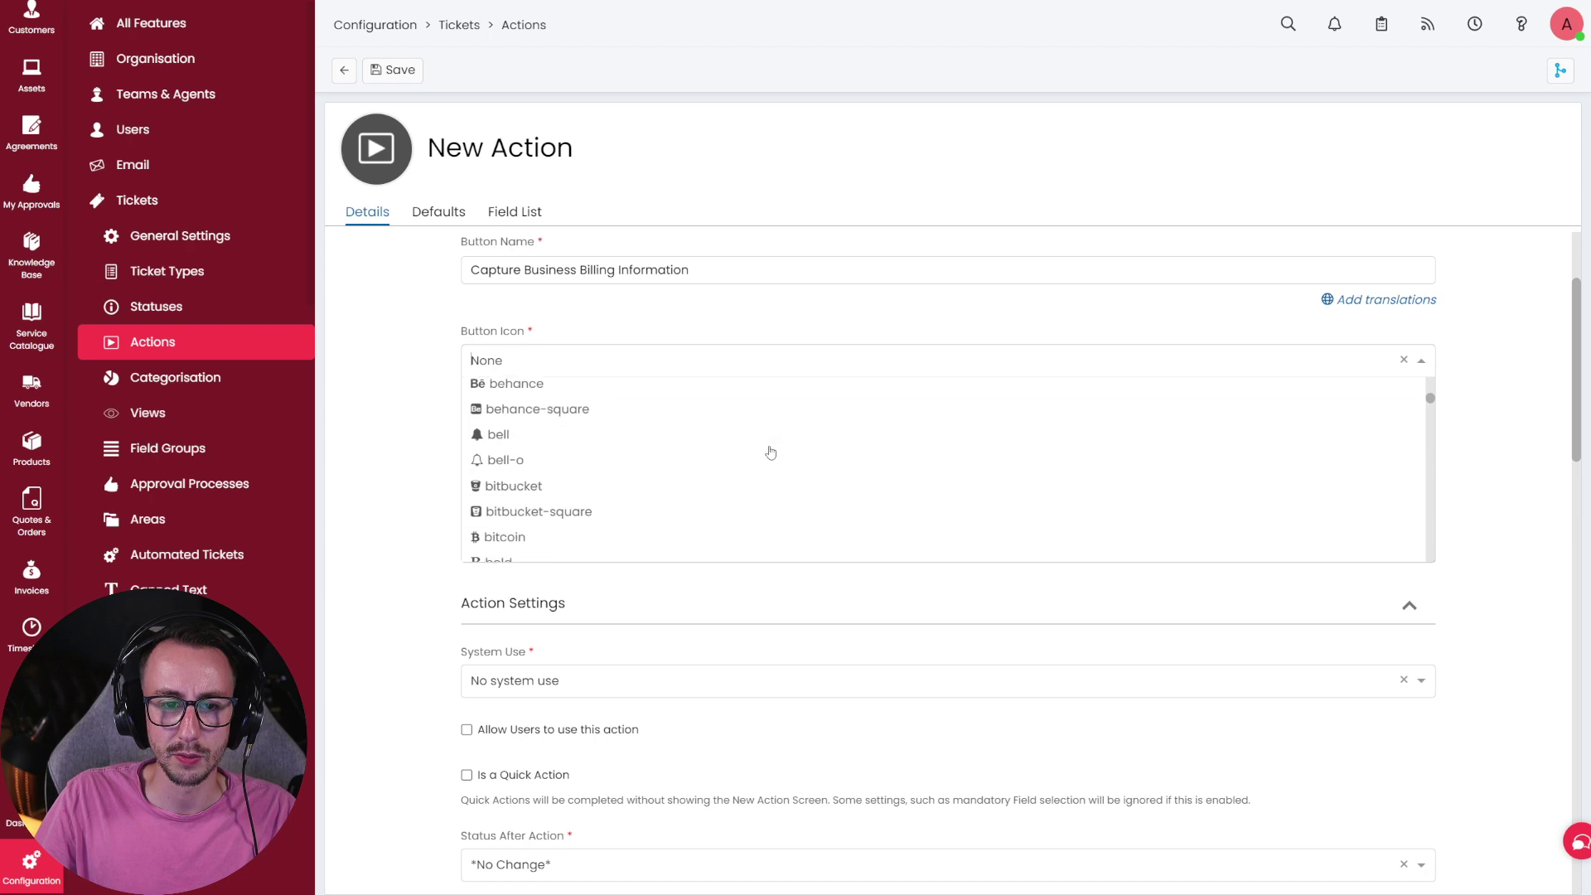
pyautogui.click(770, 462)
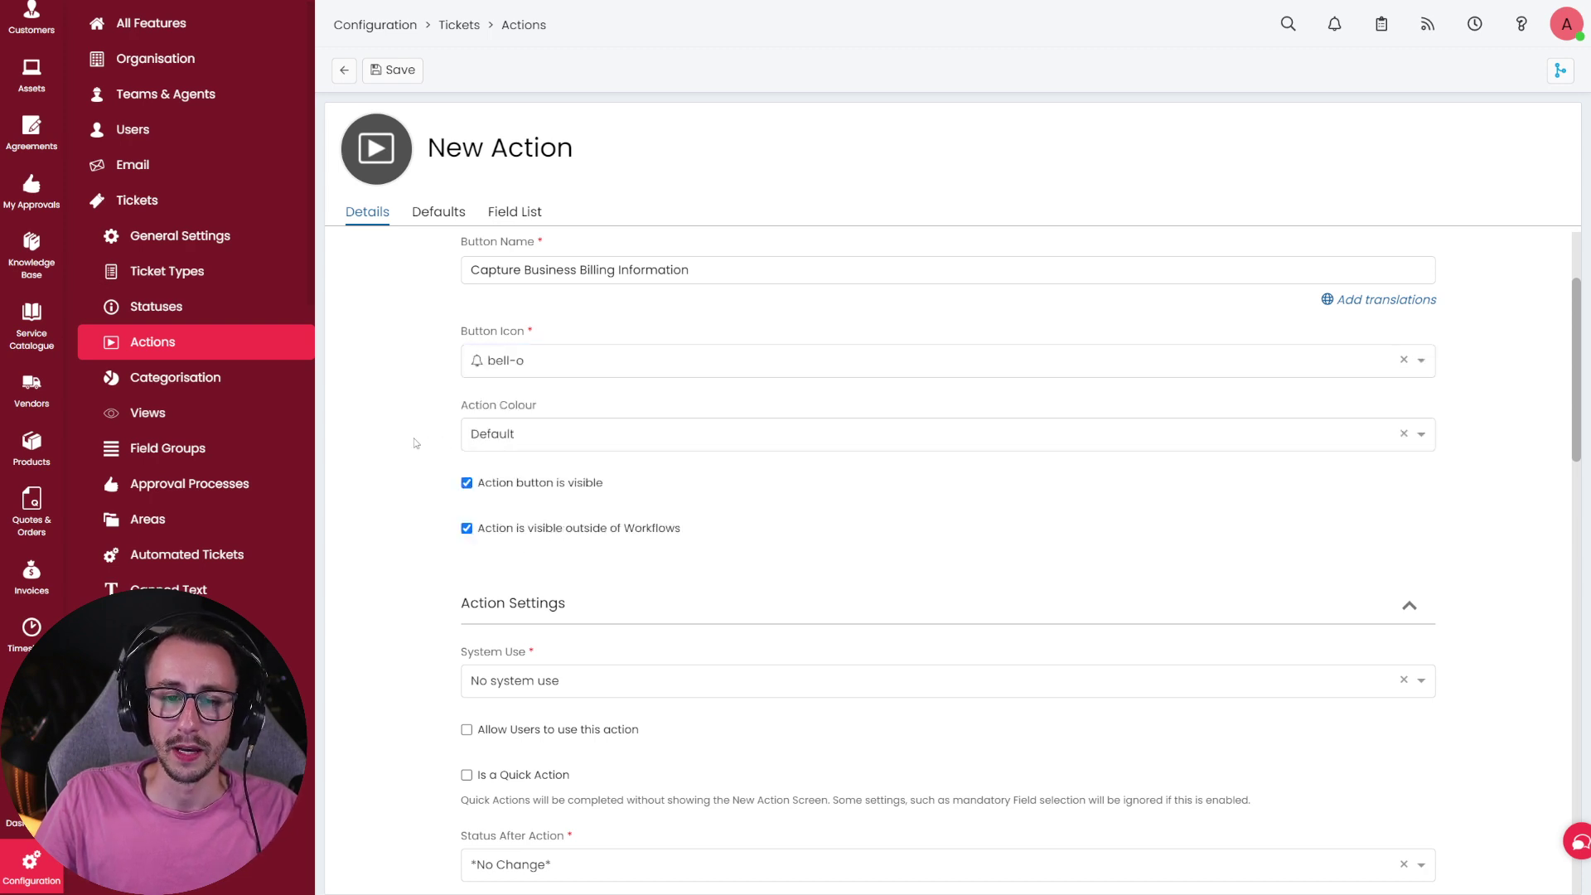
# - Give the action a custom magenta colour, #FA28FF
pyautogui.scroll(1, 416, 444)
pyautogui.scroll(1, 416, 444)
pyautogui.click(530, 600)
pyautogui.click(544, 654)
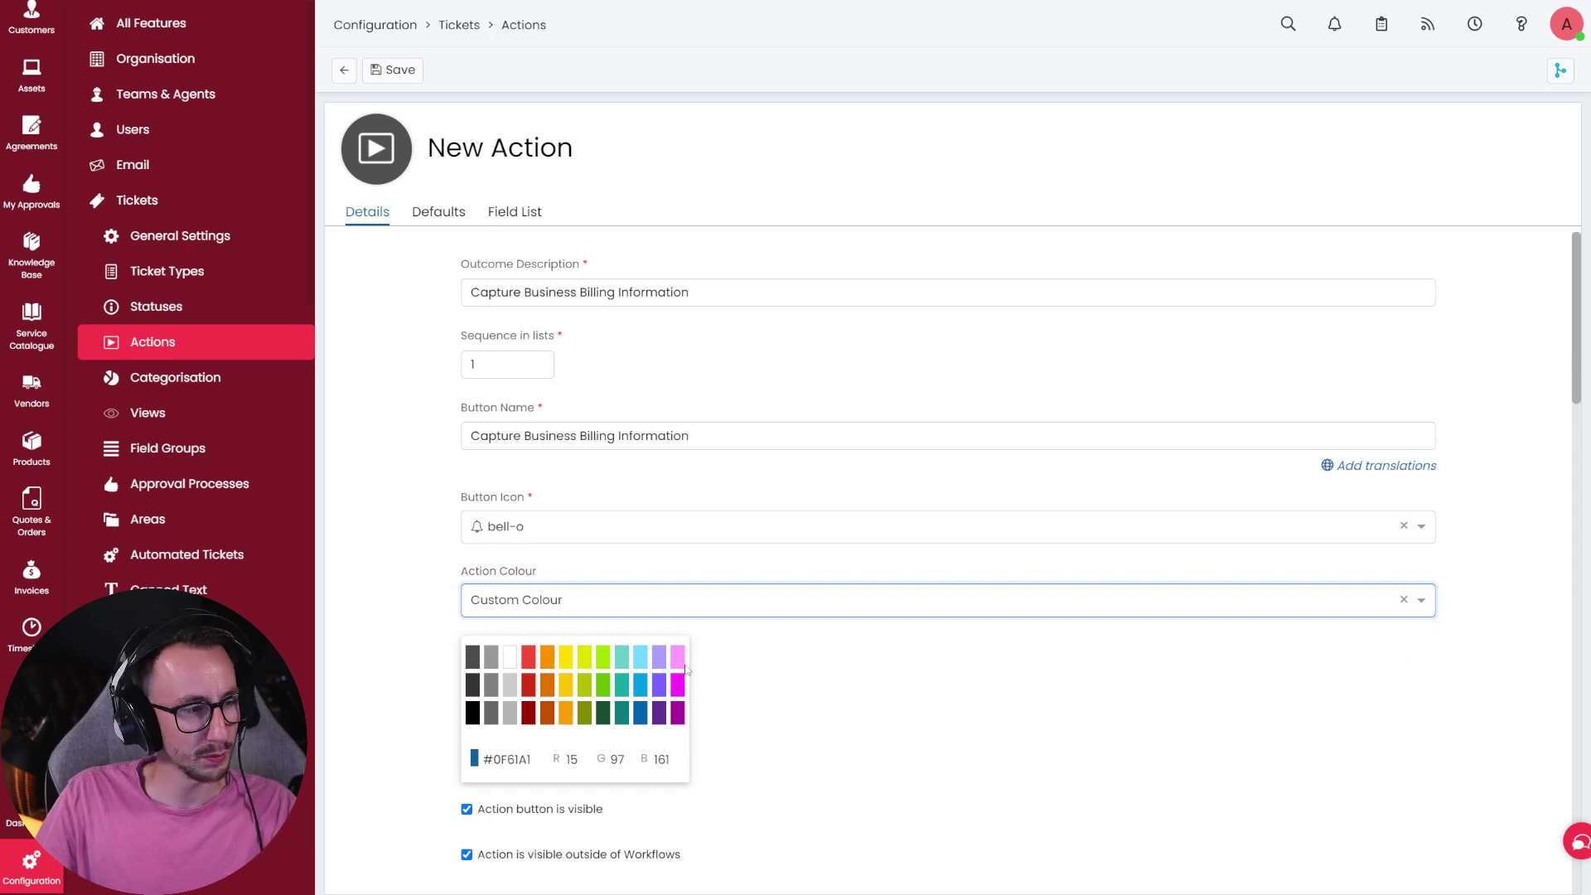
pyautogui.click(678, 684)
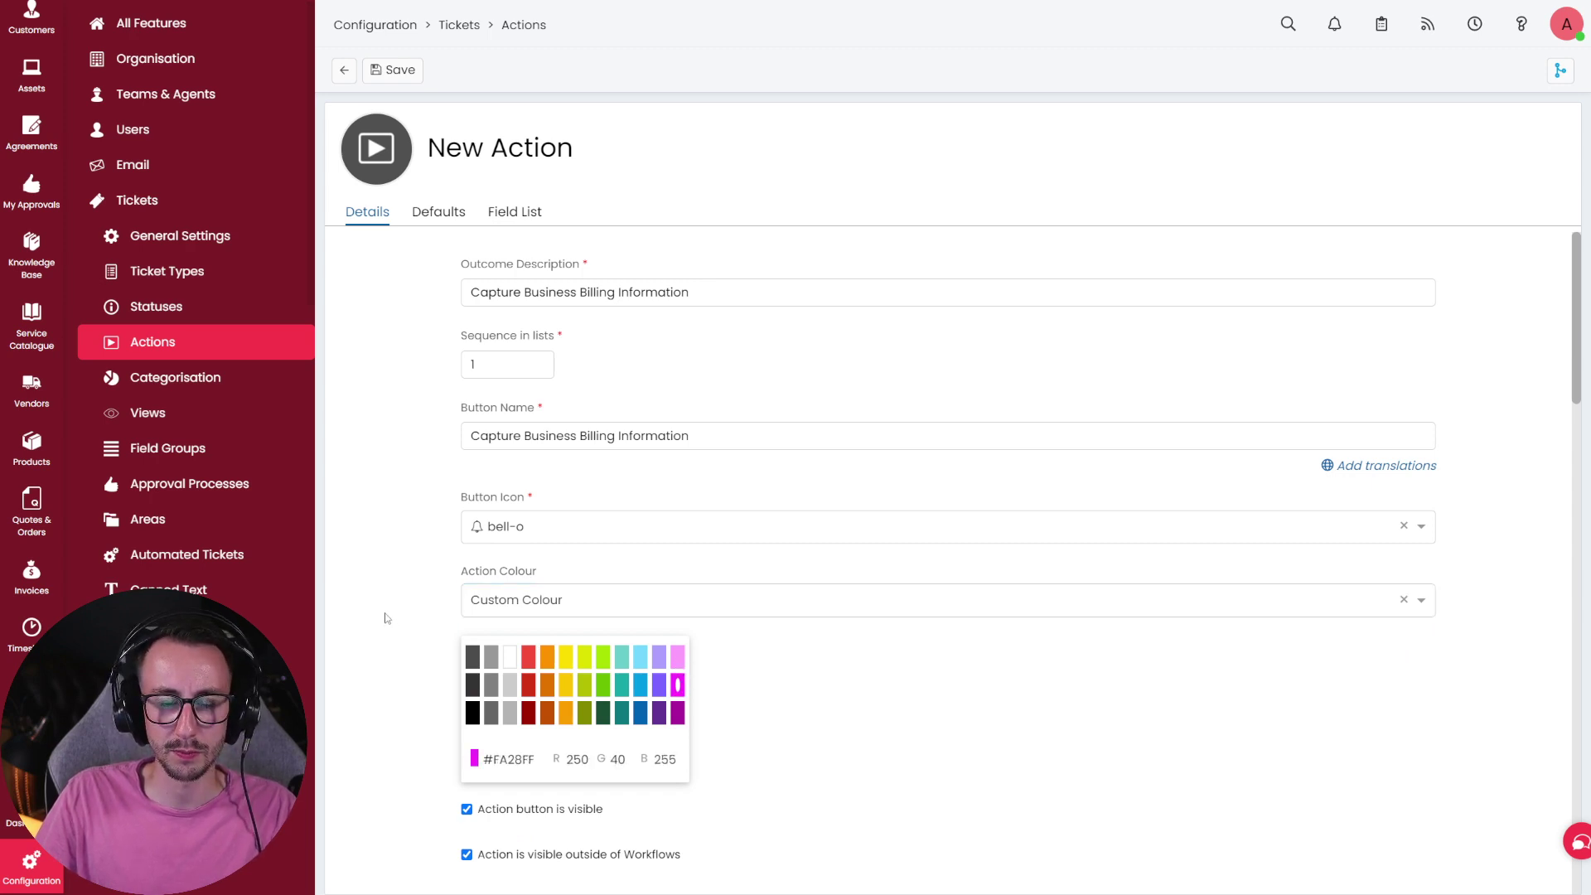
# - Allow users to use this action and save it
pyautogui.scroll(-4, 389, 618)
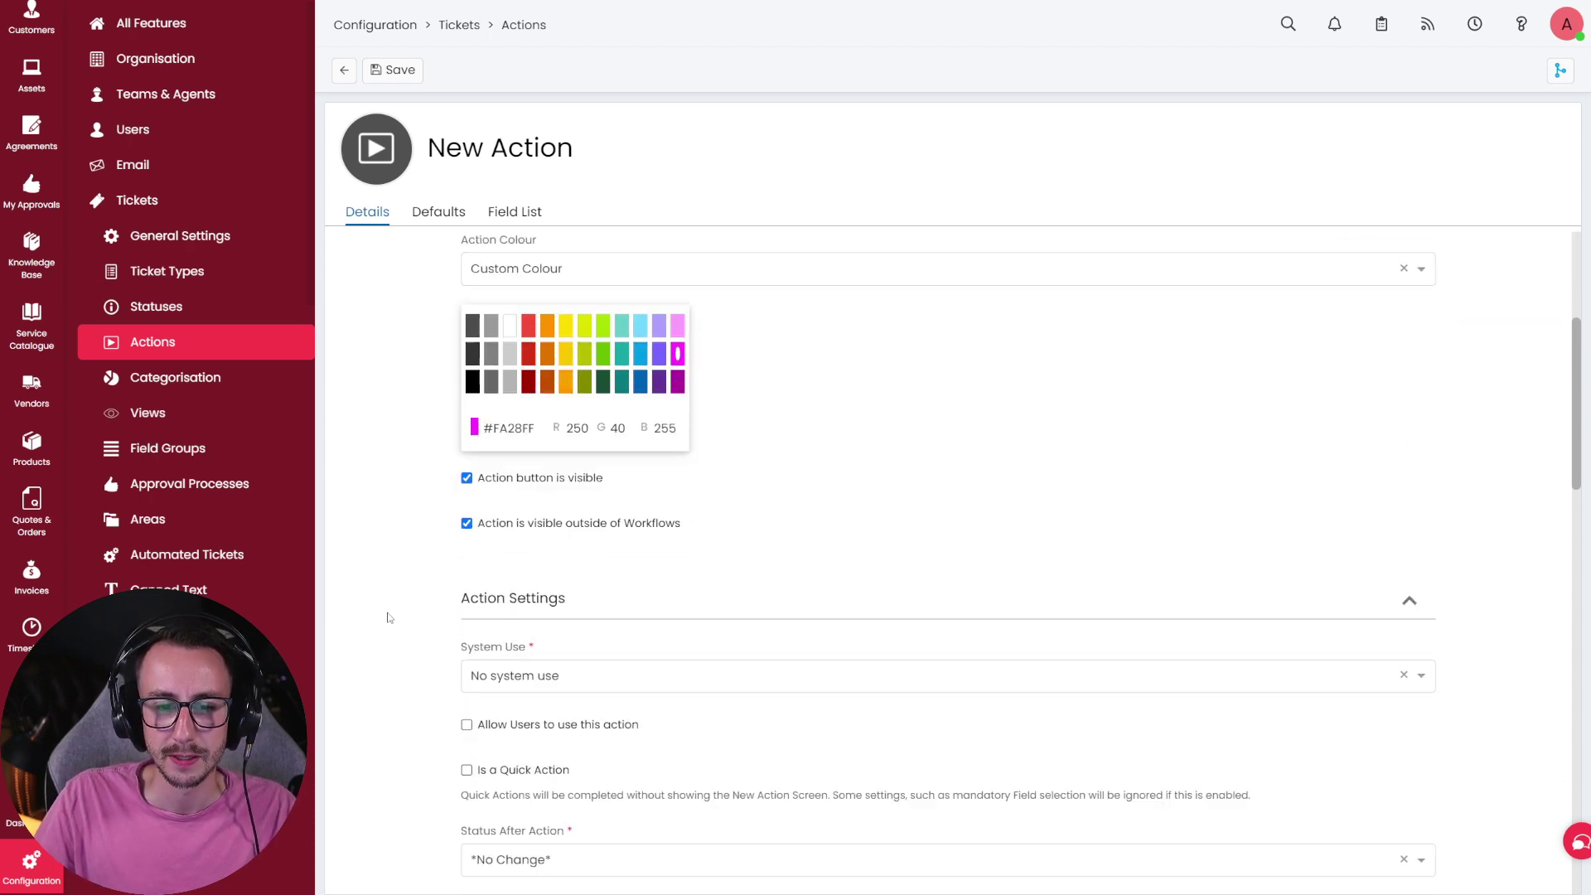
pyautogui.scroll(-2, 388, 618)
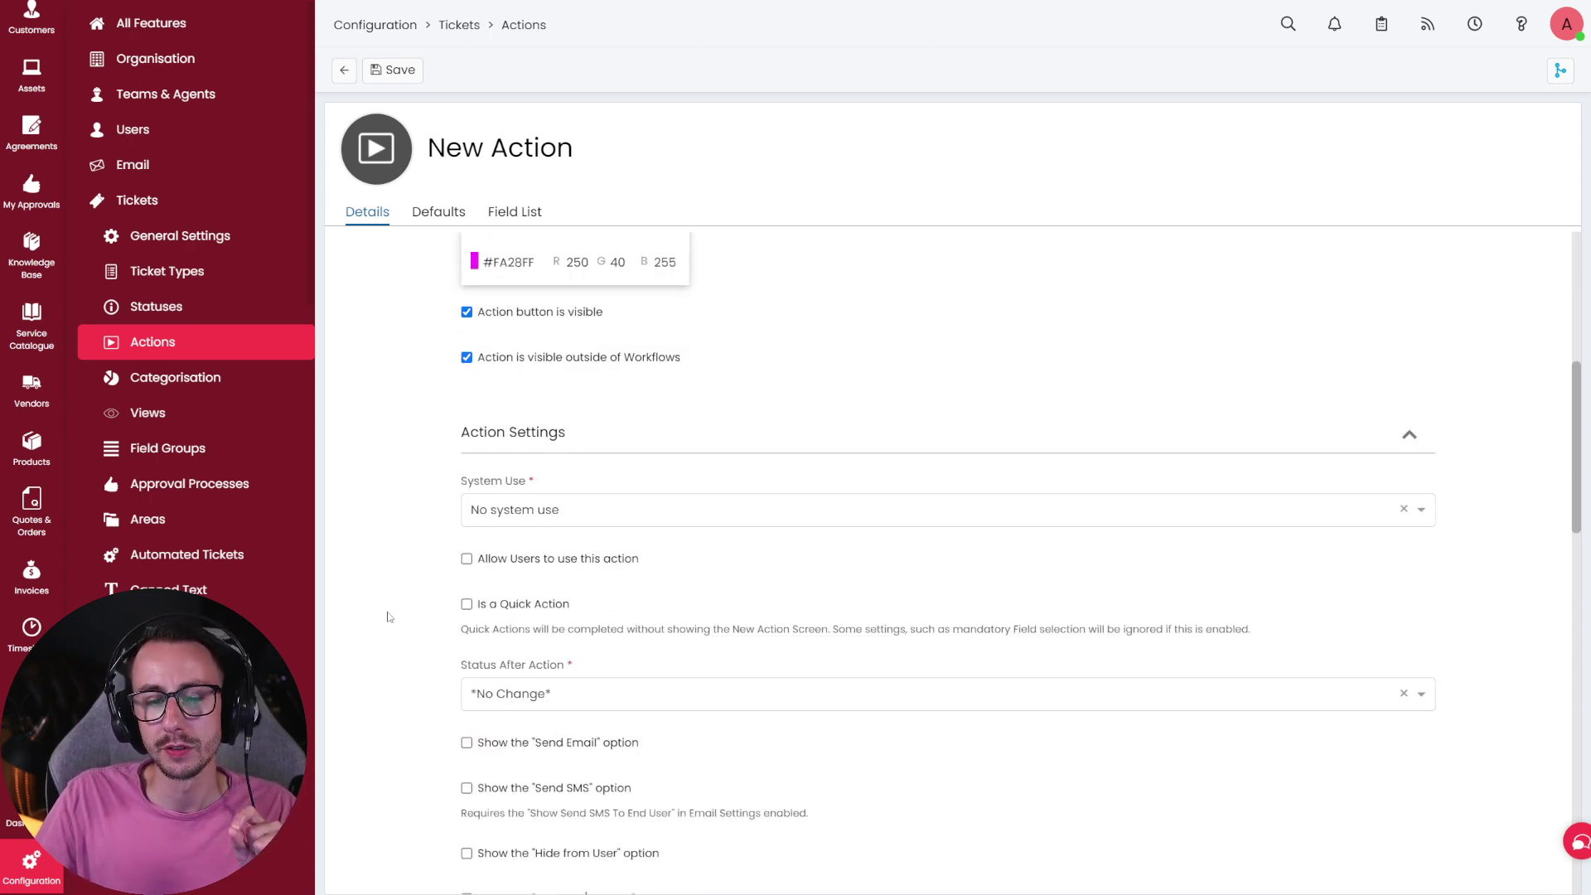
pyautogui.moveTo(640, 566); pyautogui.dragTo(462, 576)
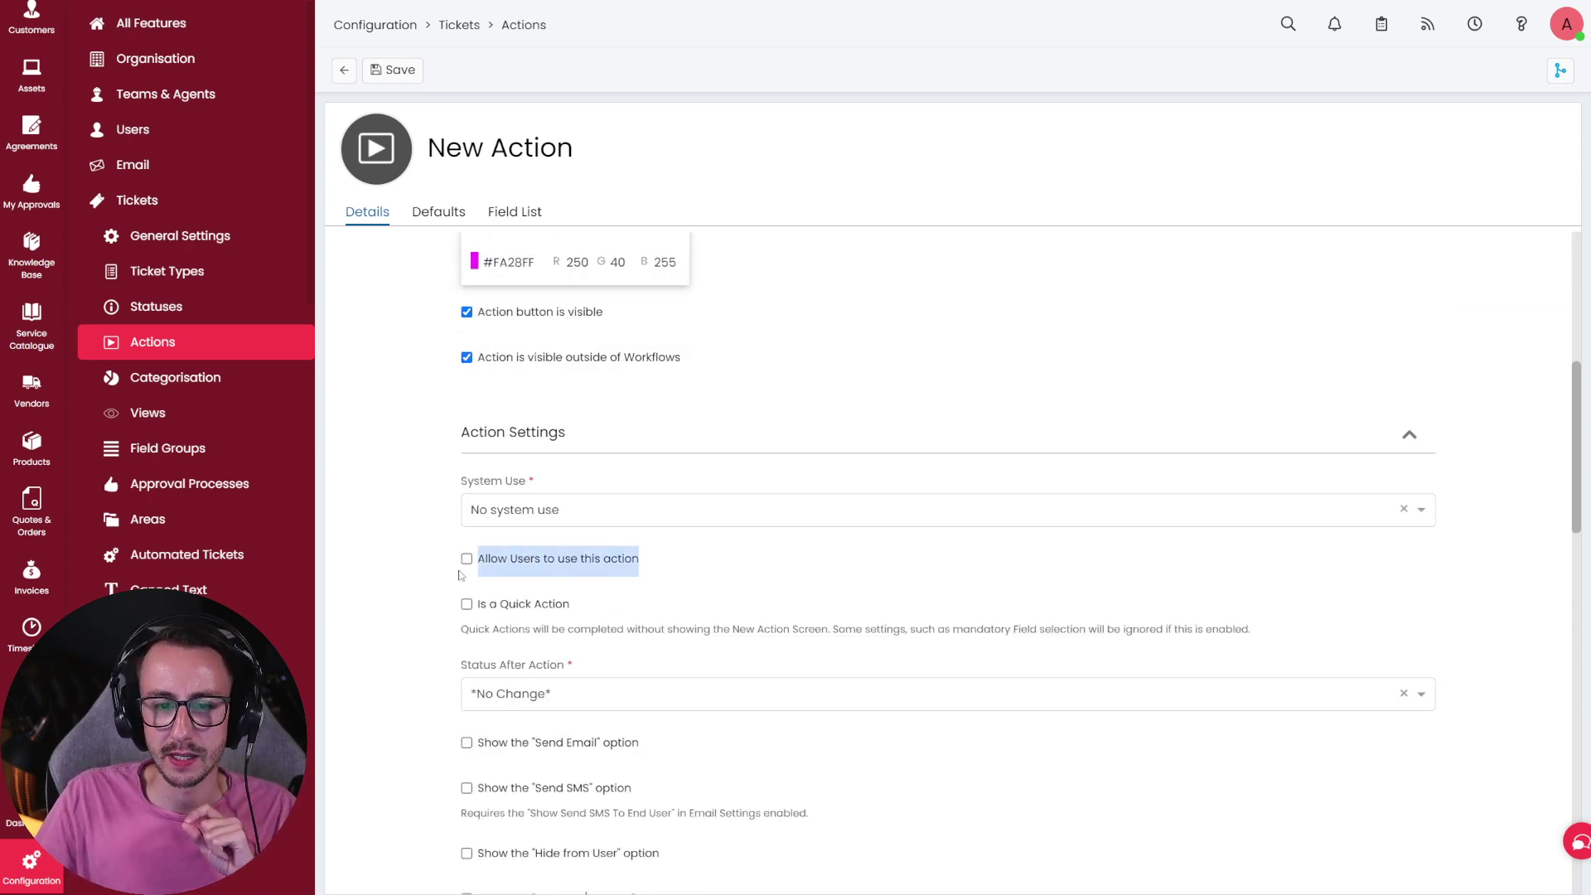
pyautogui.click(524, 567)
pyautogui.hotkey('ctrl', 's')
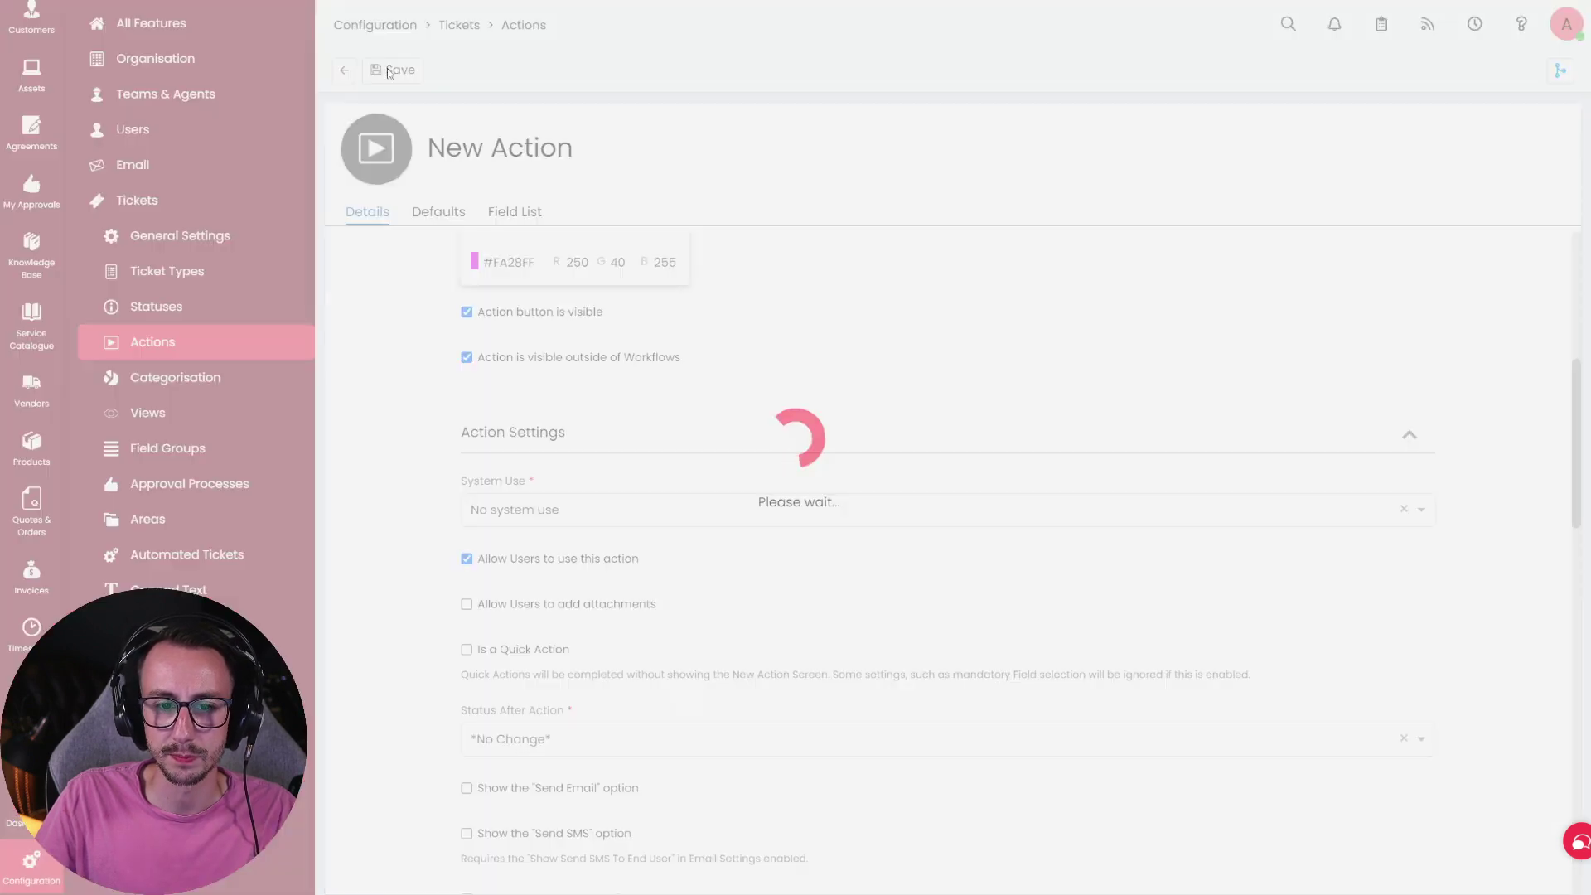
# - Add the Capture Billing Information field group to the action's field list
pyautogui.click(525, 226)
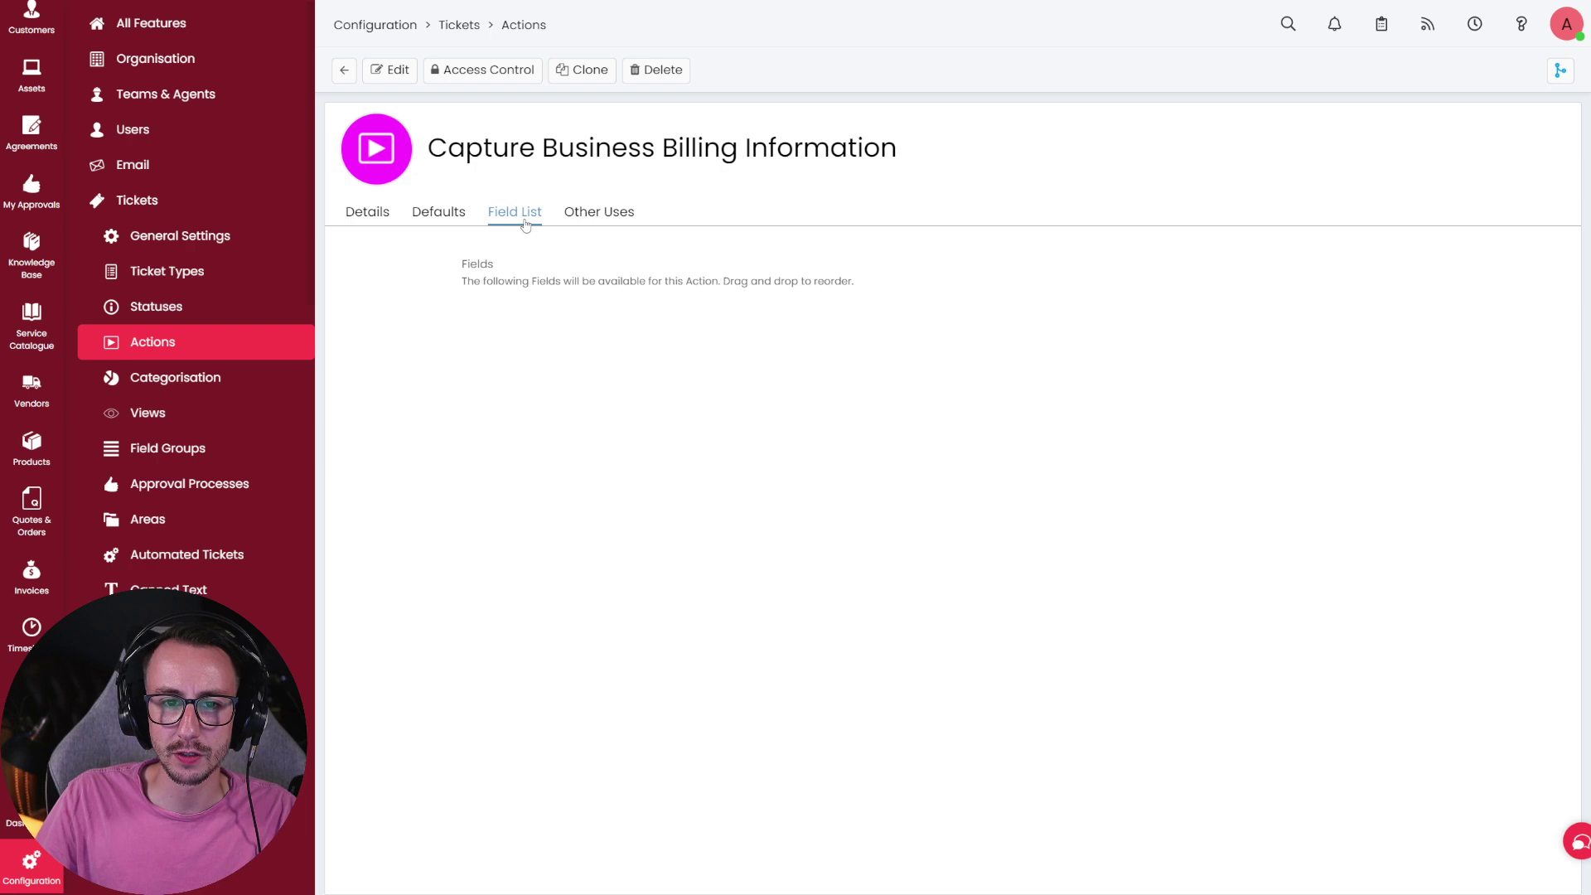
pyautogui.click(389, 71)
pyautogui.click(1432, 327)
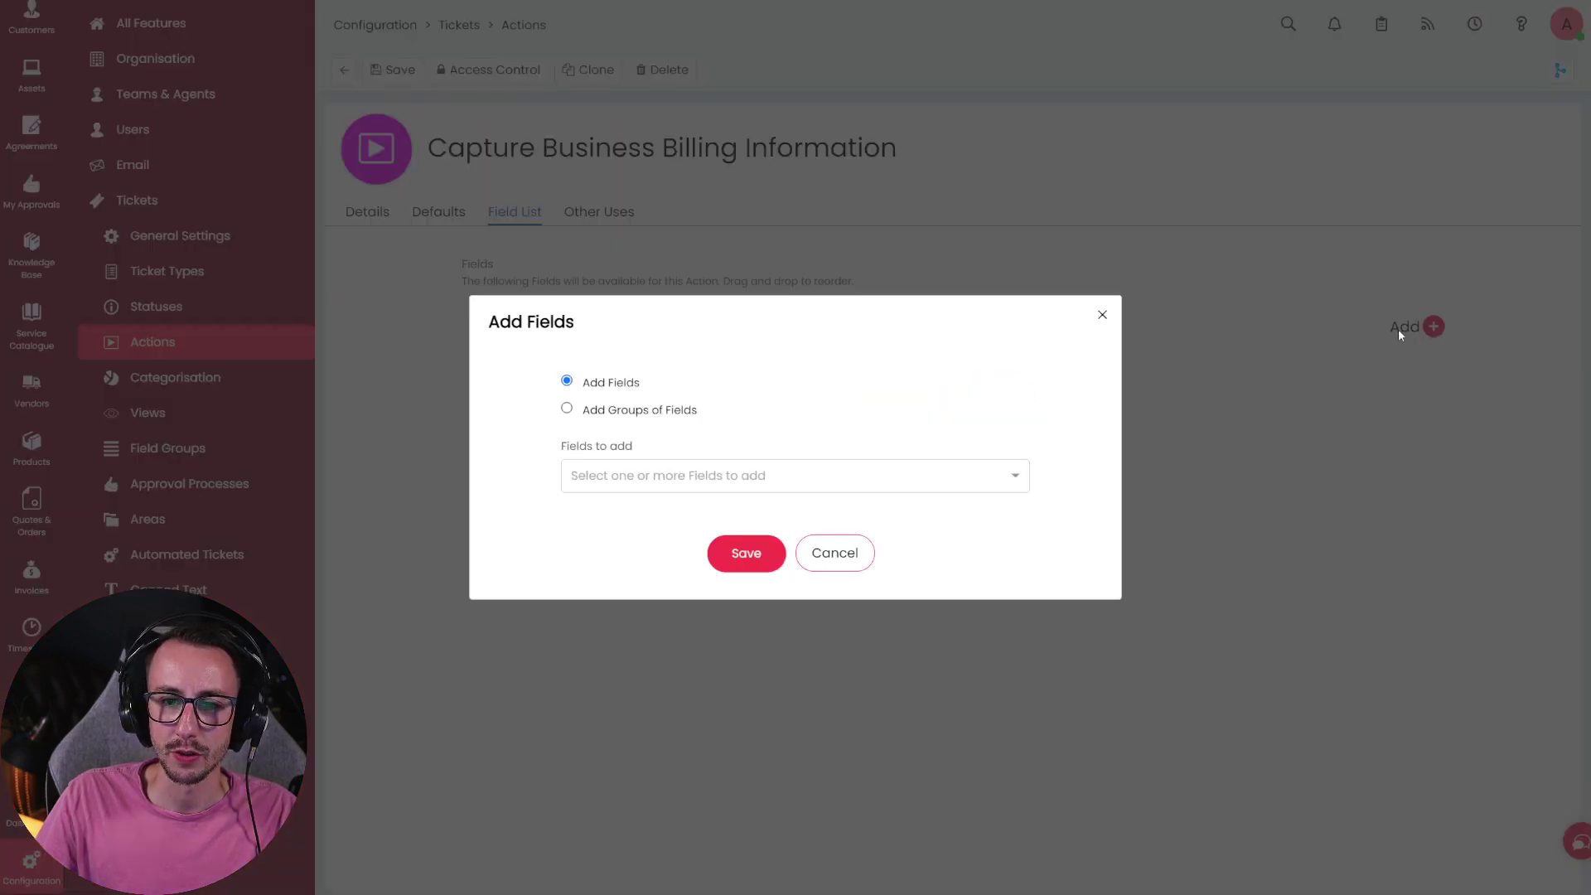
pyautogui.click(649, 412)
pyautogui.click(646, 470)
pyautogui.write('bil')
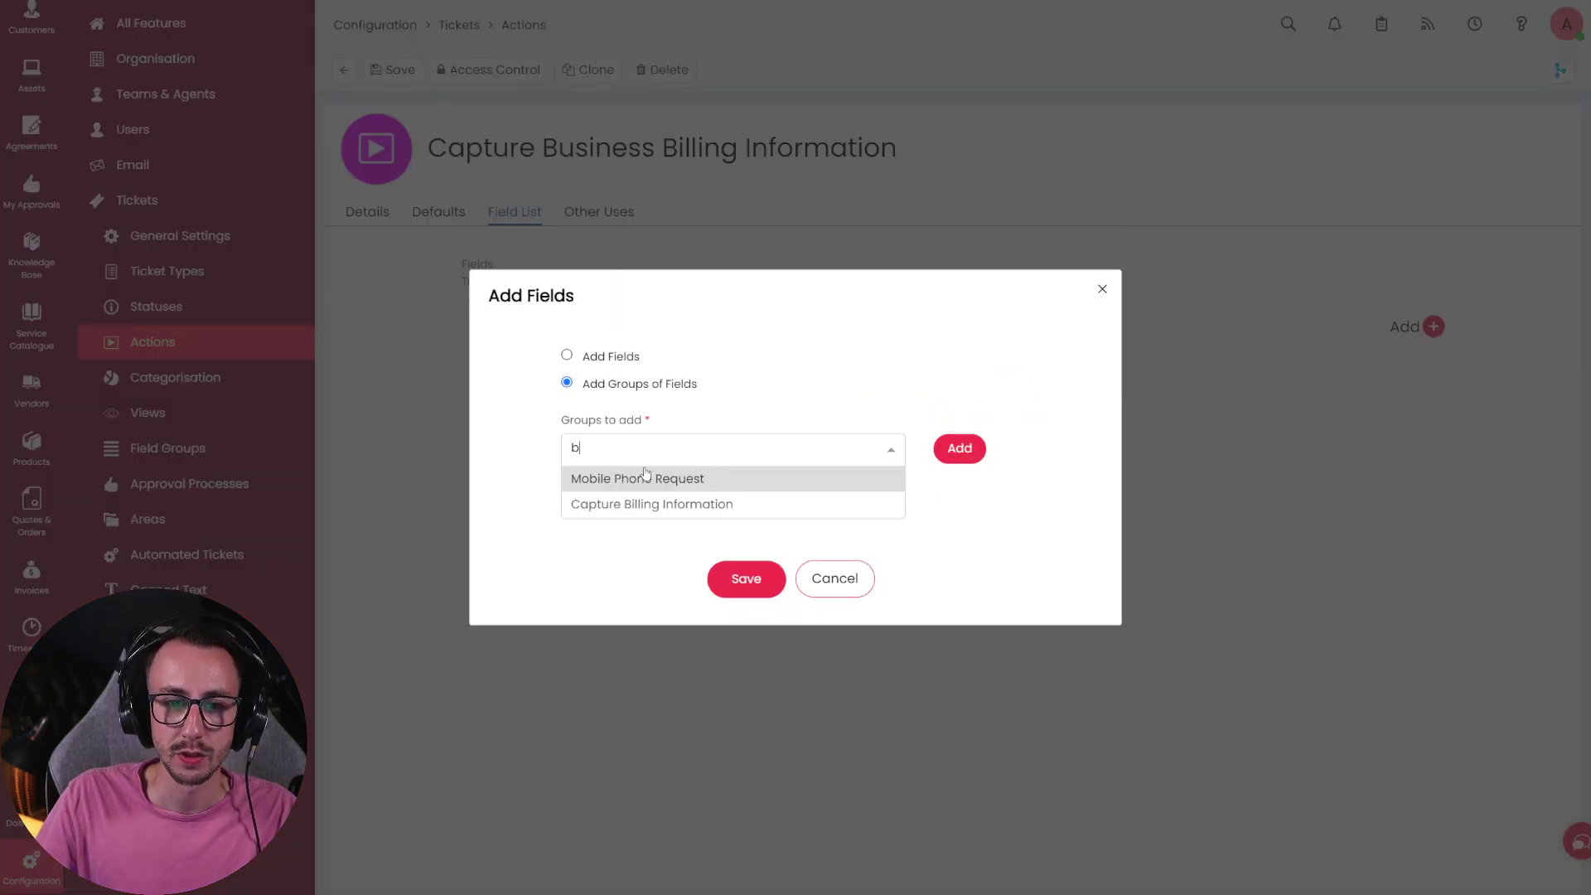
pyautogui.click(646, 504)
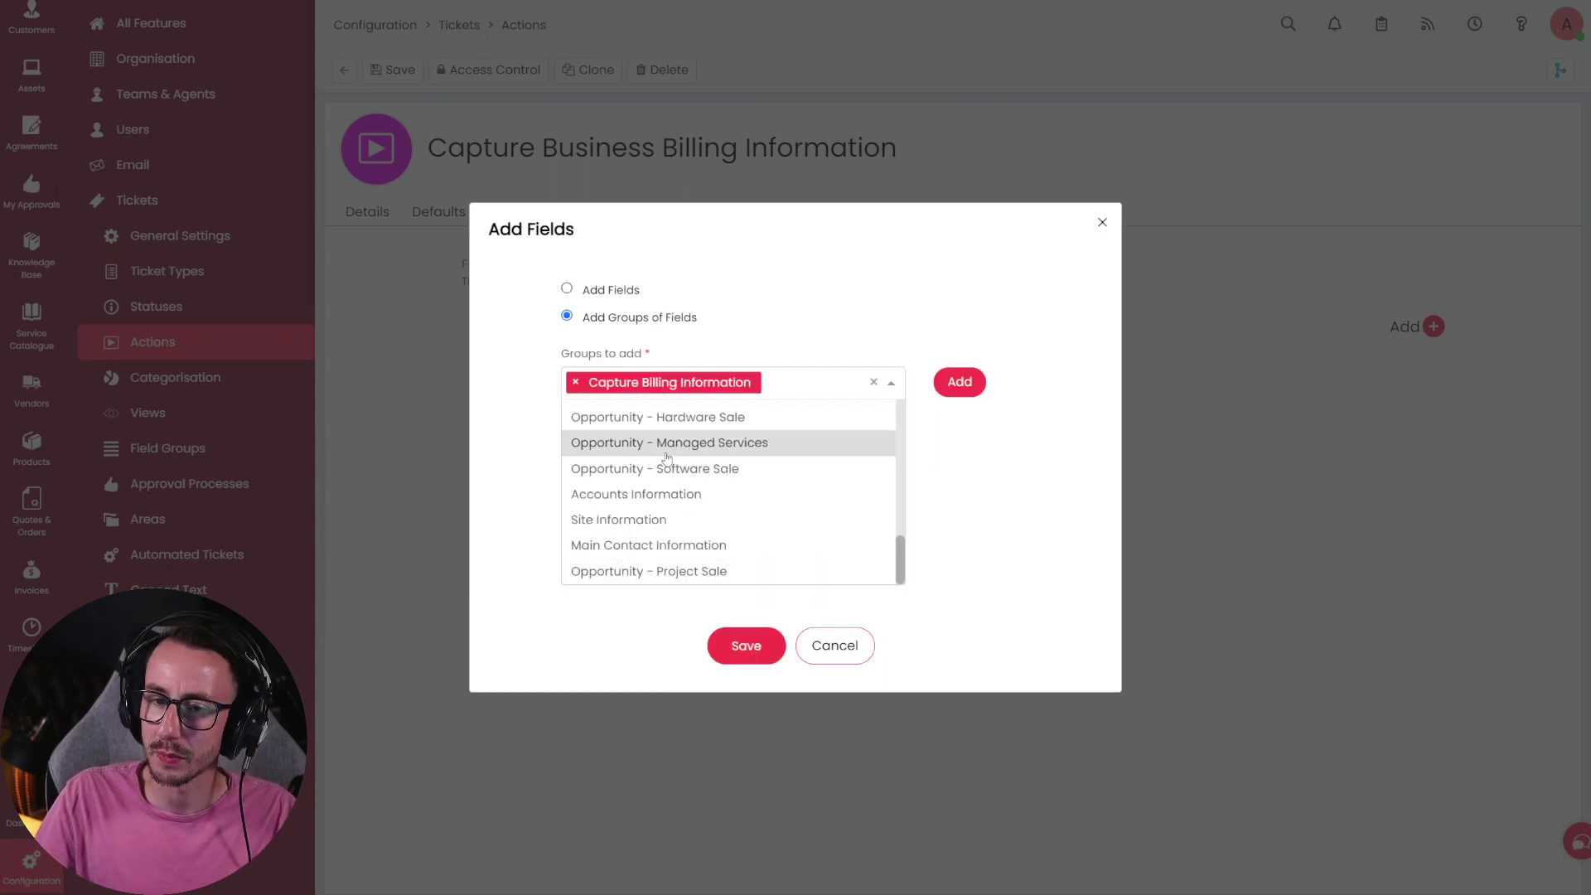
pyautogui.click(744, 646)
pyautogui.click(746, 557)
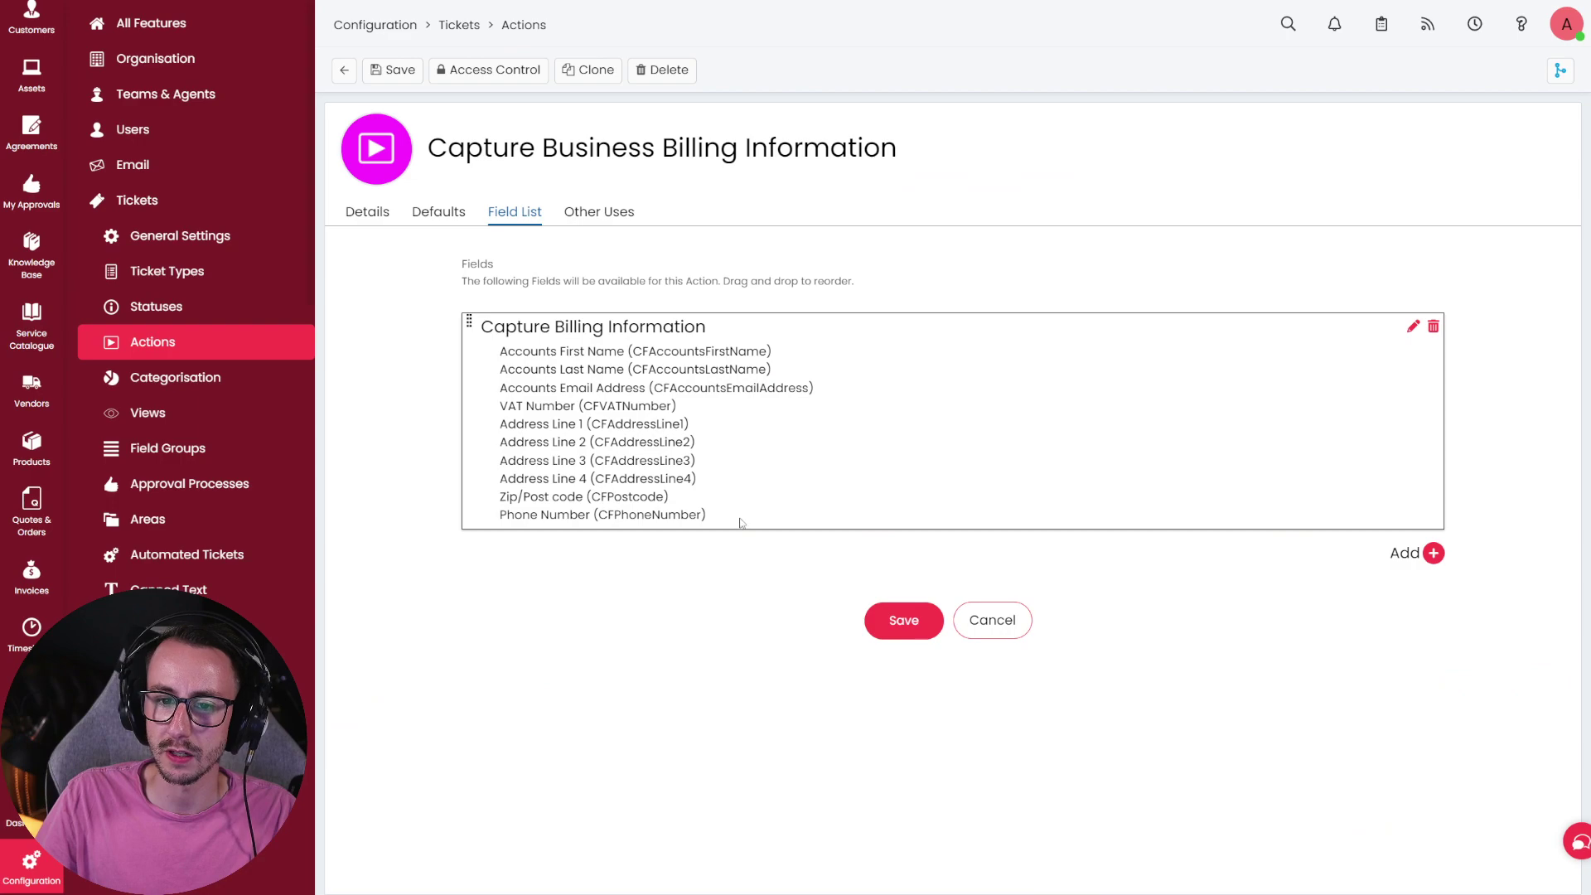
# - Save the action's updated field list
pyautogui.moveTo(742, 522); pyautogui.dragTo(502, 368)
pyautogui.click(903, 621)
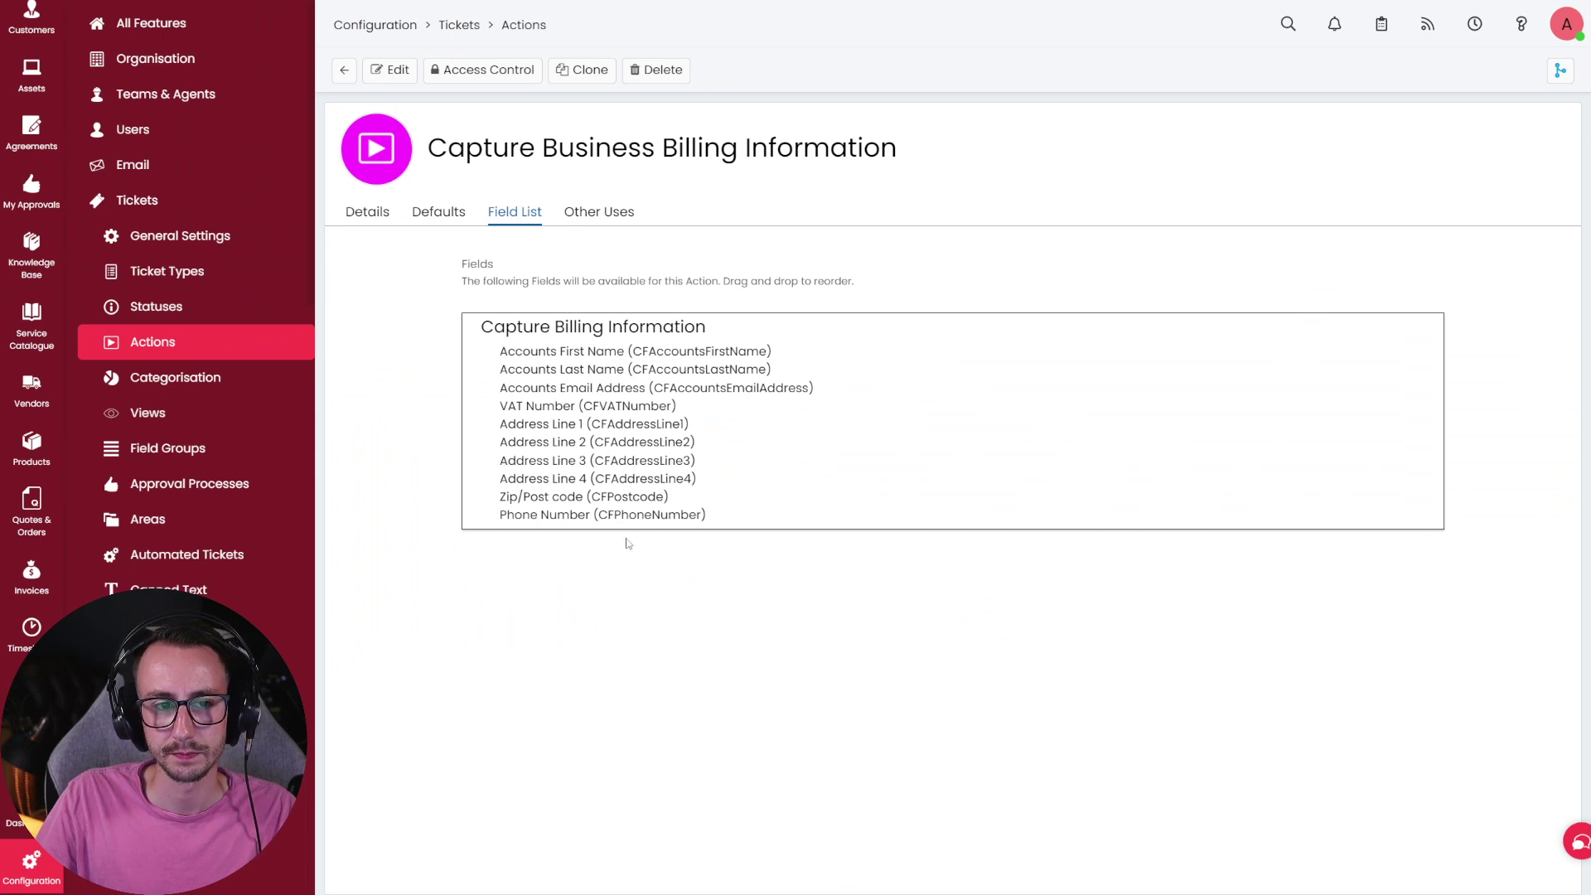
pyautogui.scroll(-2, 109, 280)
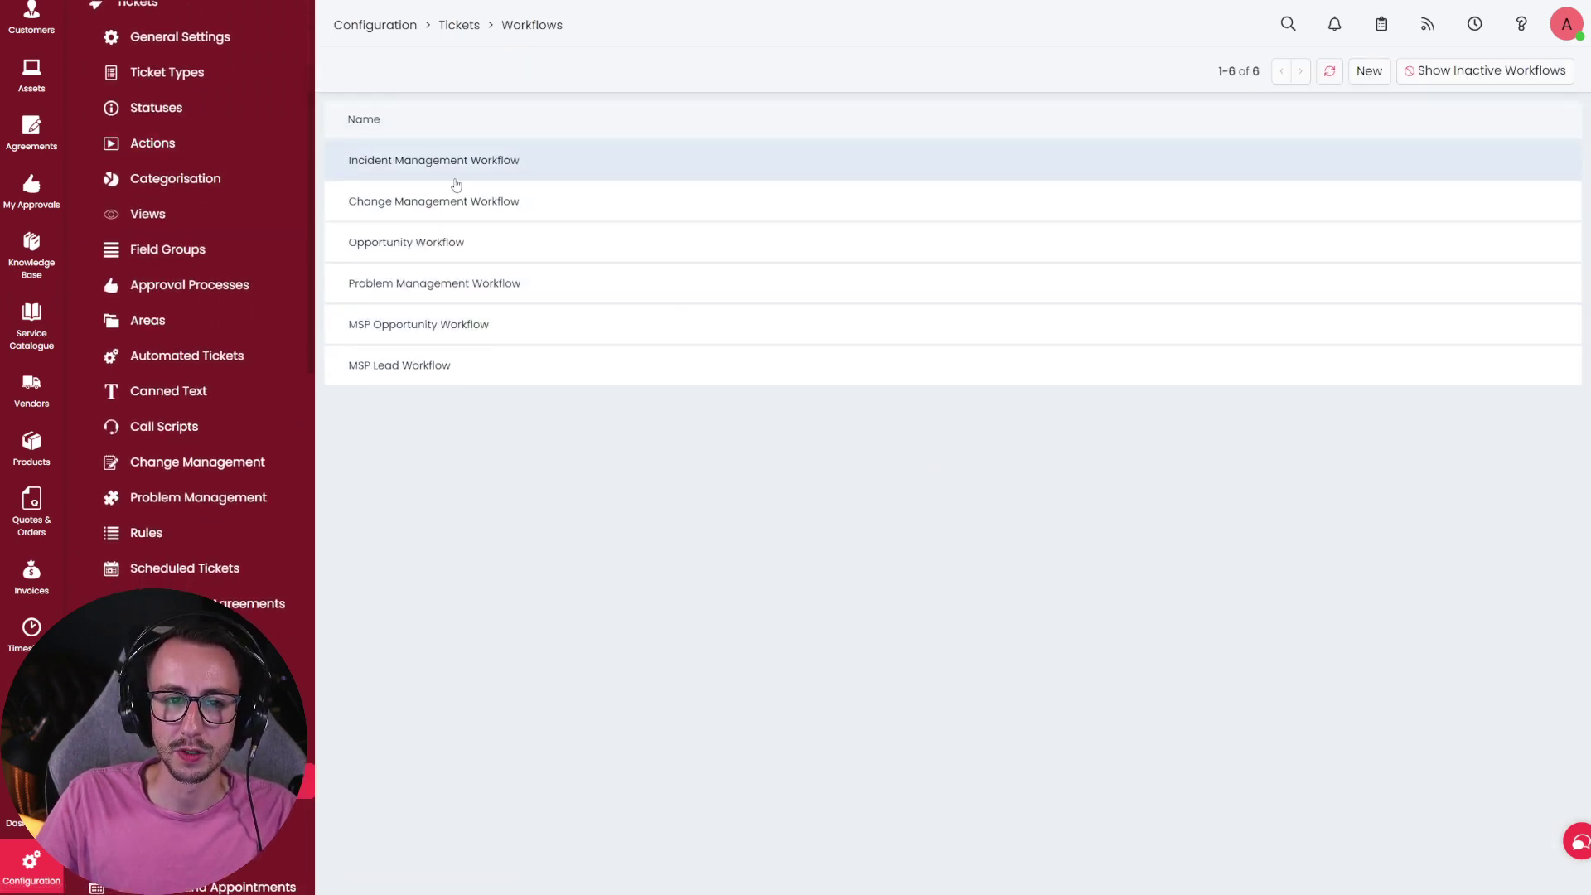
# - Open the MSP Opportunity Workflow's details for editing, dismissing the in-use warning
pyautogui.click(497, 324)
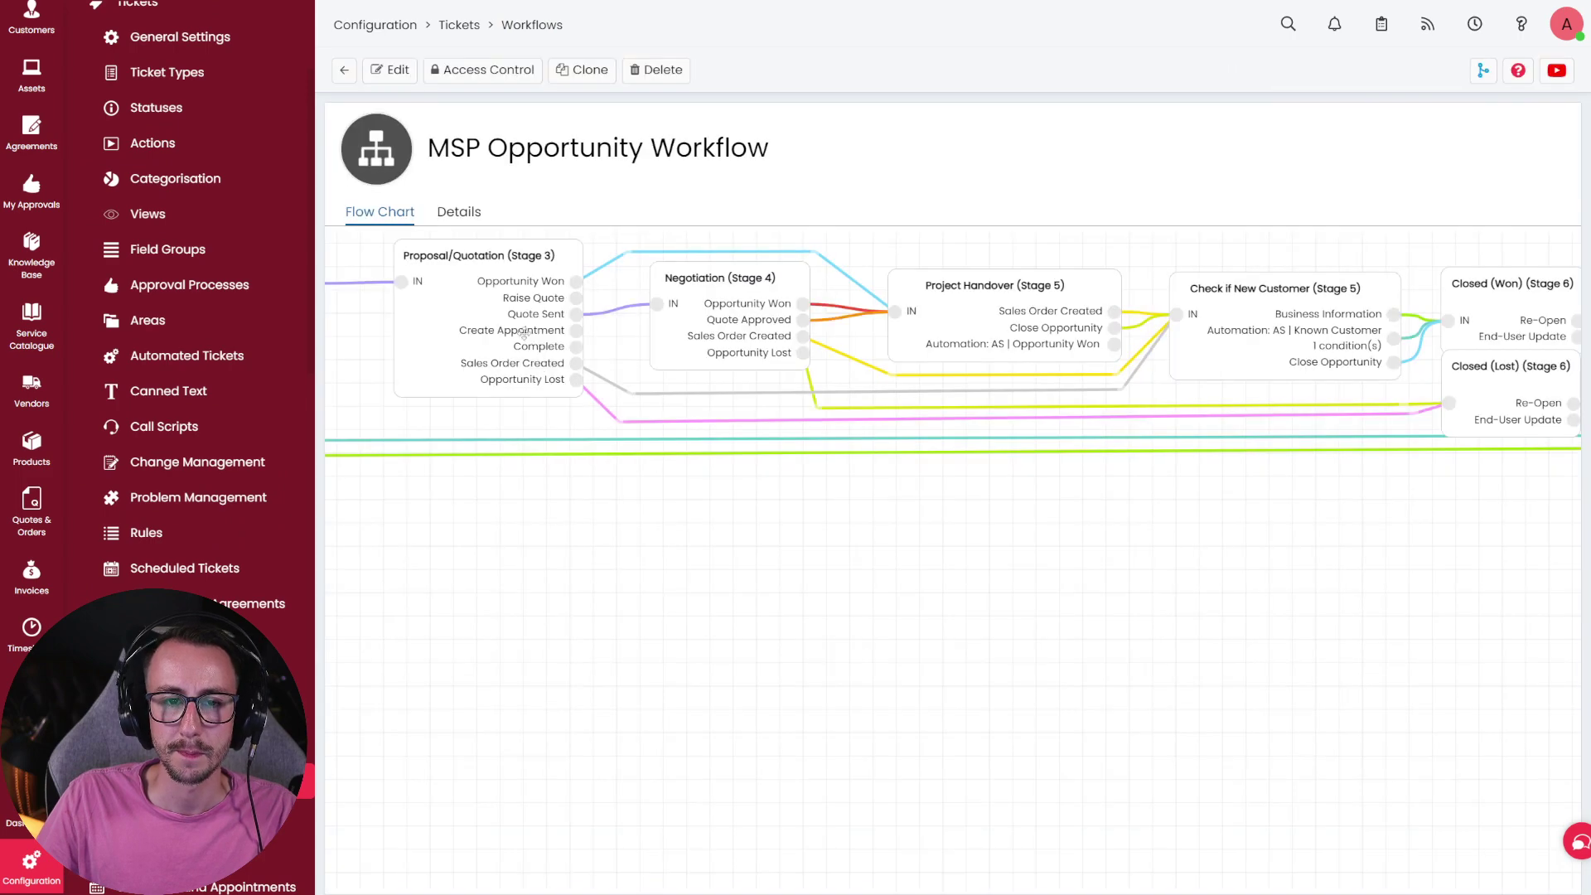
pyautogui.click(458, 212)
pyautogui.click(389, 70)
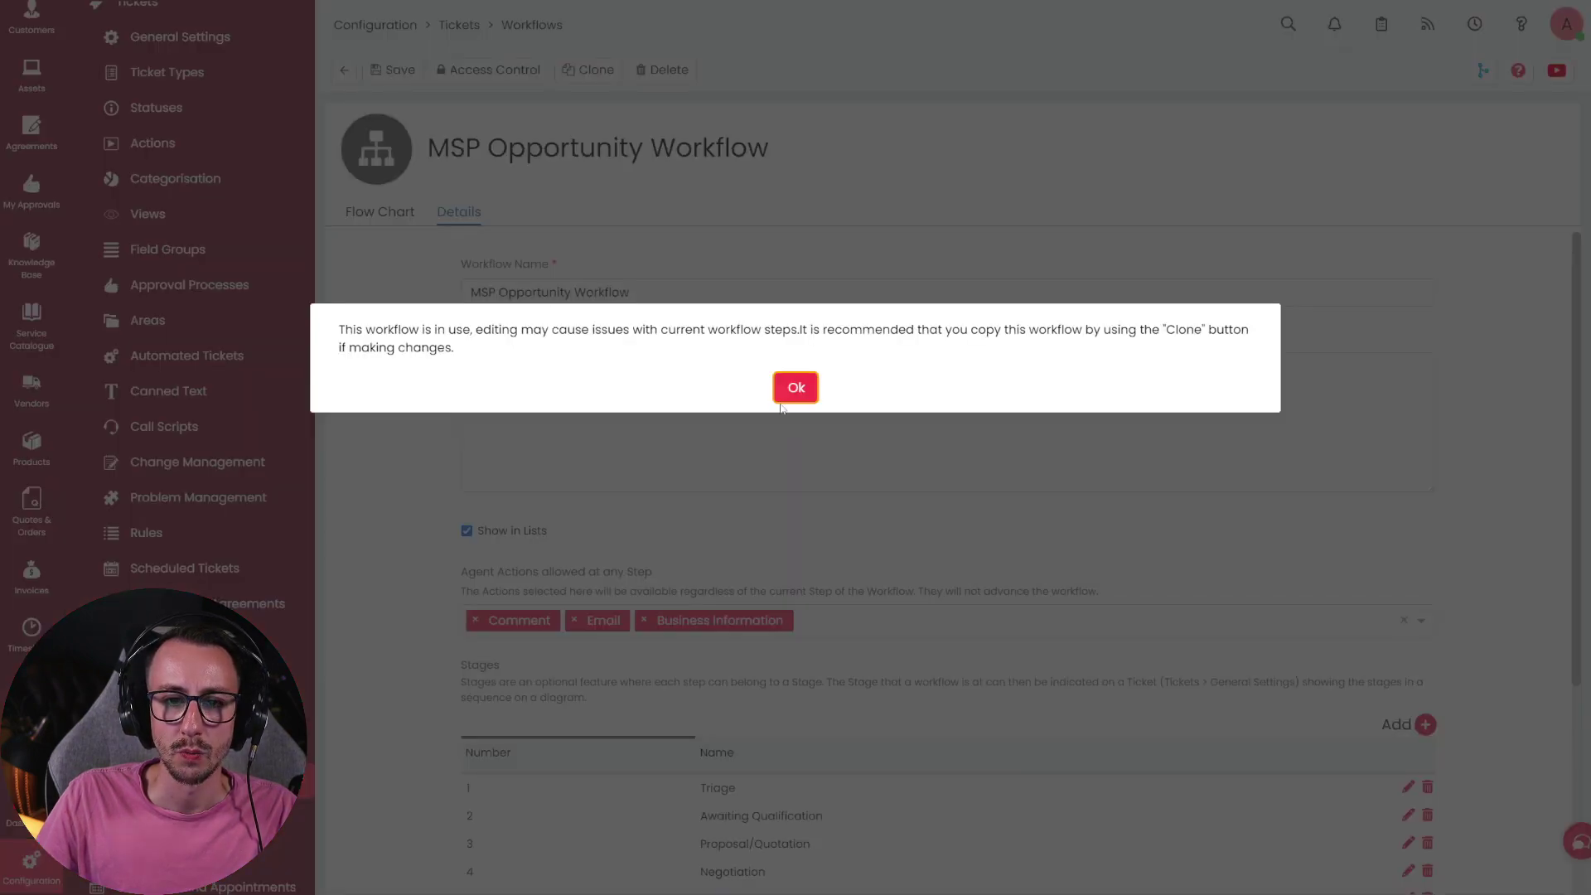
pyautogui.click(780, 402)
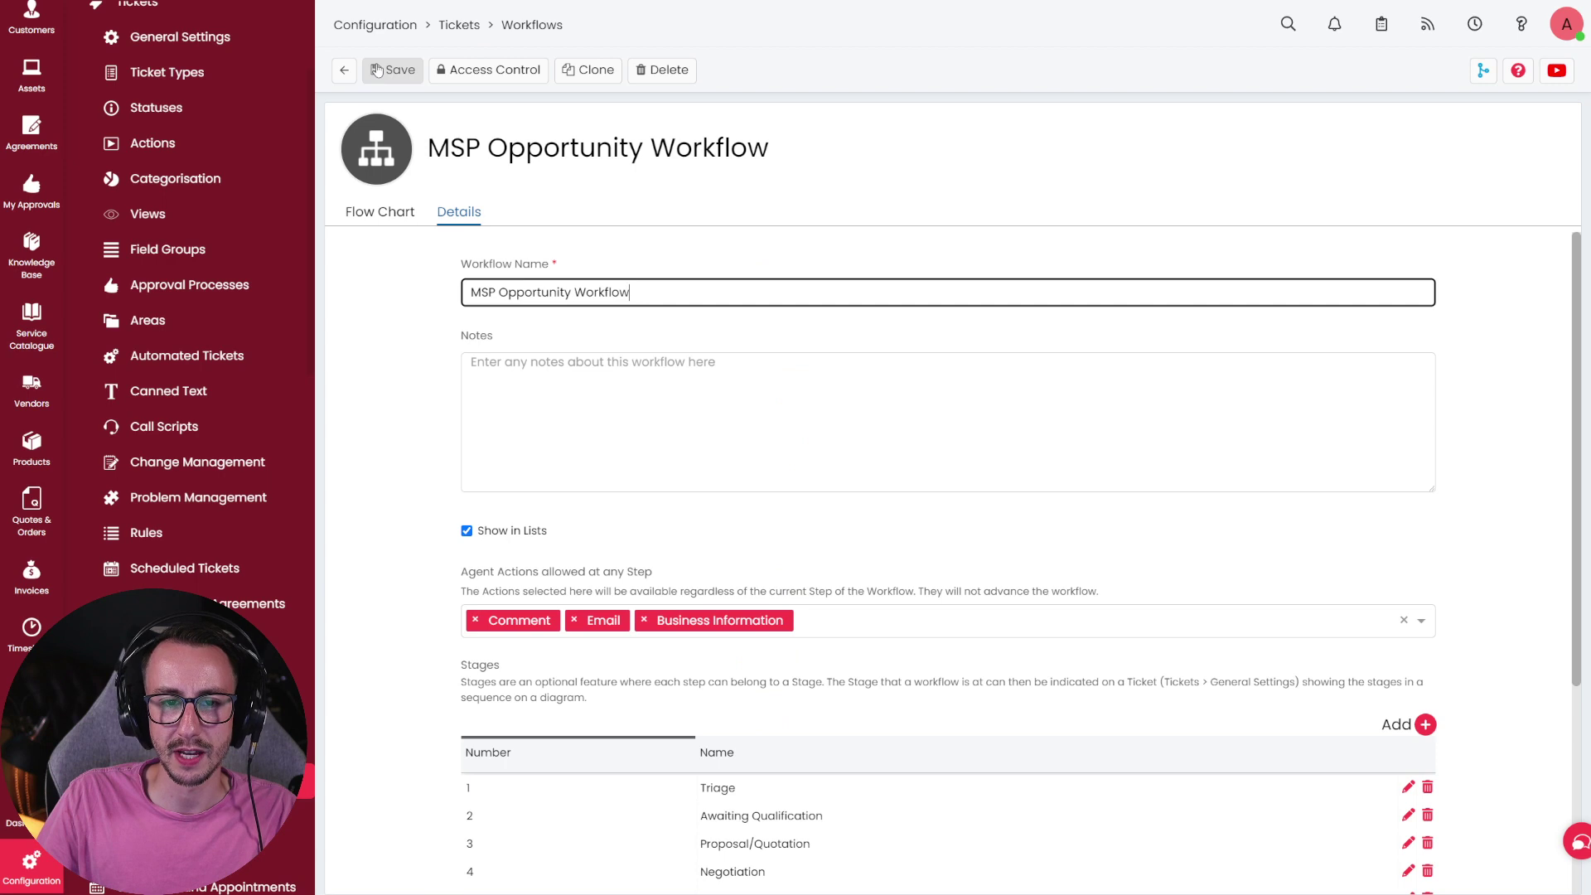
# - Add Capture Business Billing Information to agent actions allowed at any step and save
pyautogui.moveTo(654, 572); pyautogui.dragTo(430, 569)
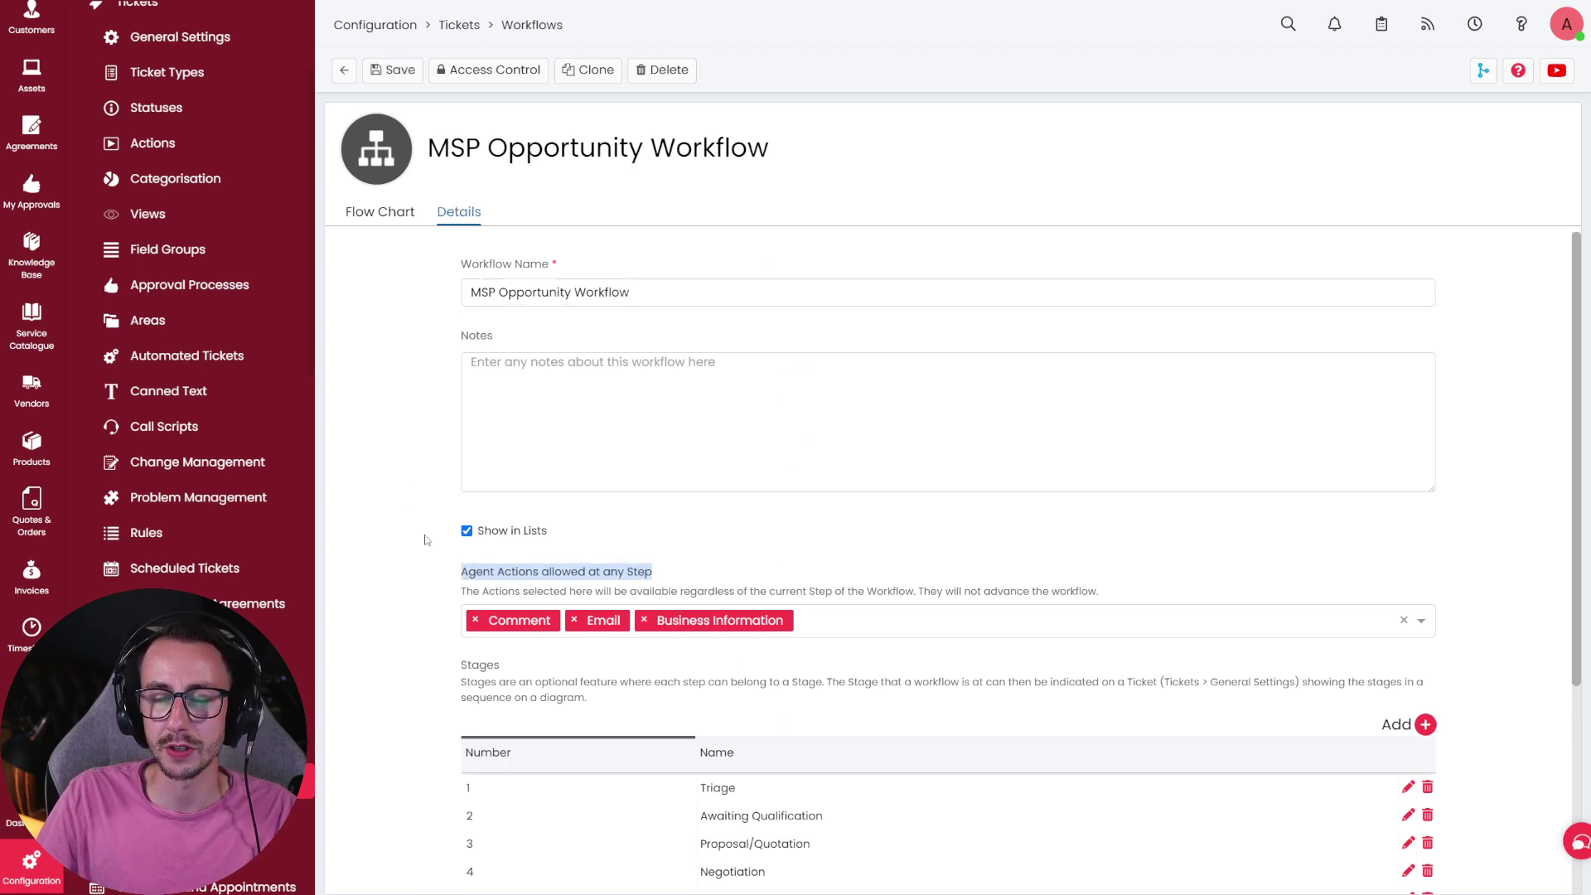
pyautogui.click(871, 623)
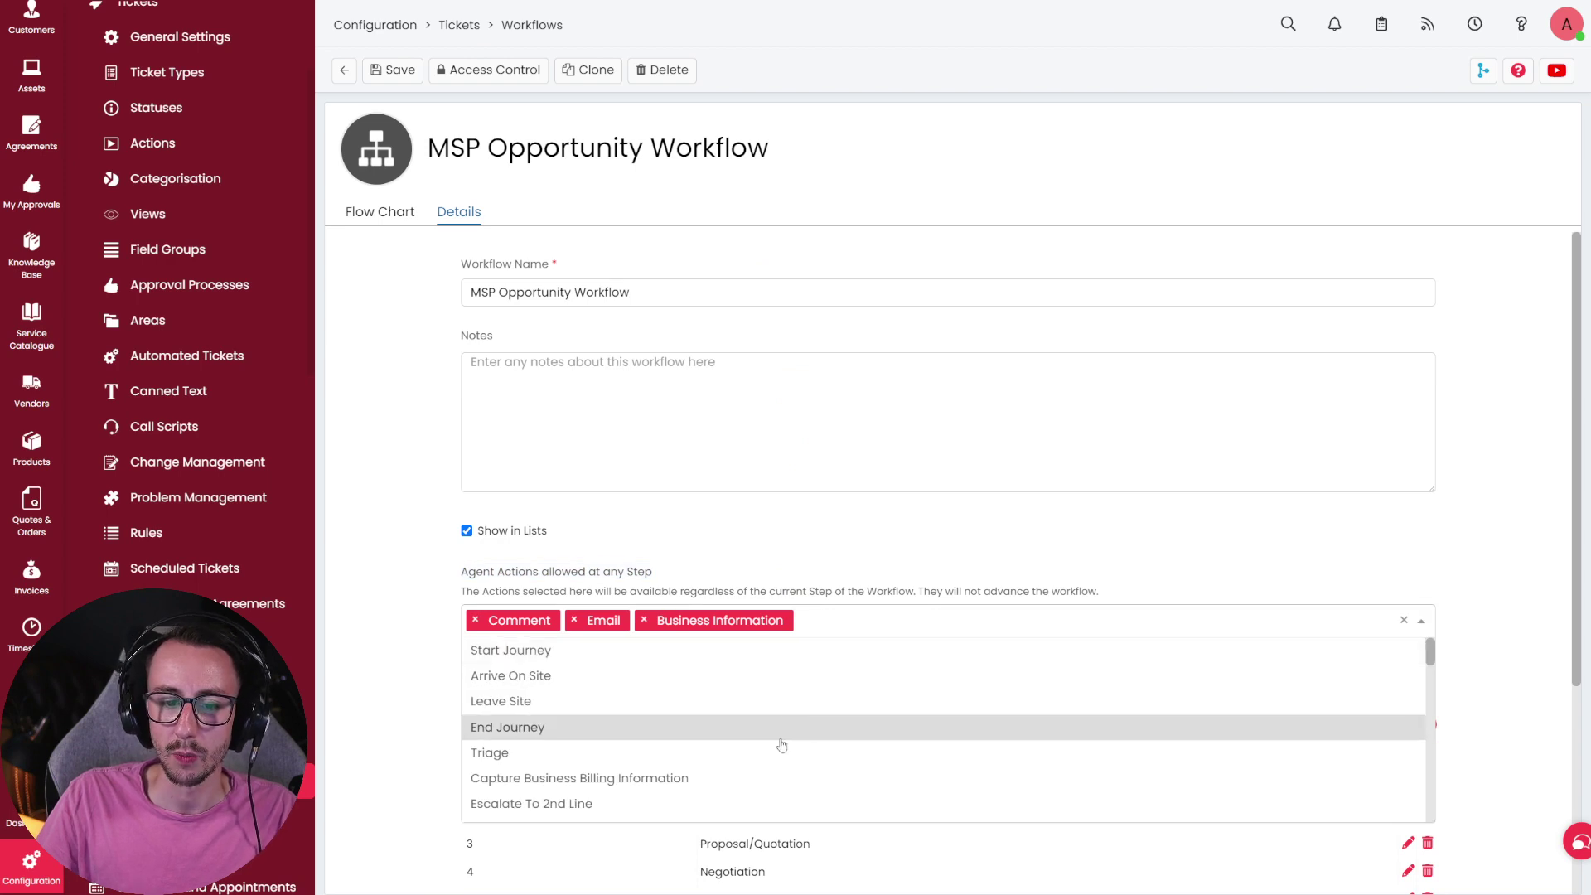
pyautogui.click(668, 785)
pyautogui.click(414, 76)
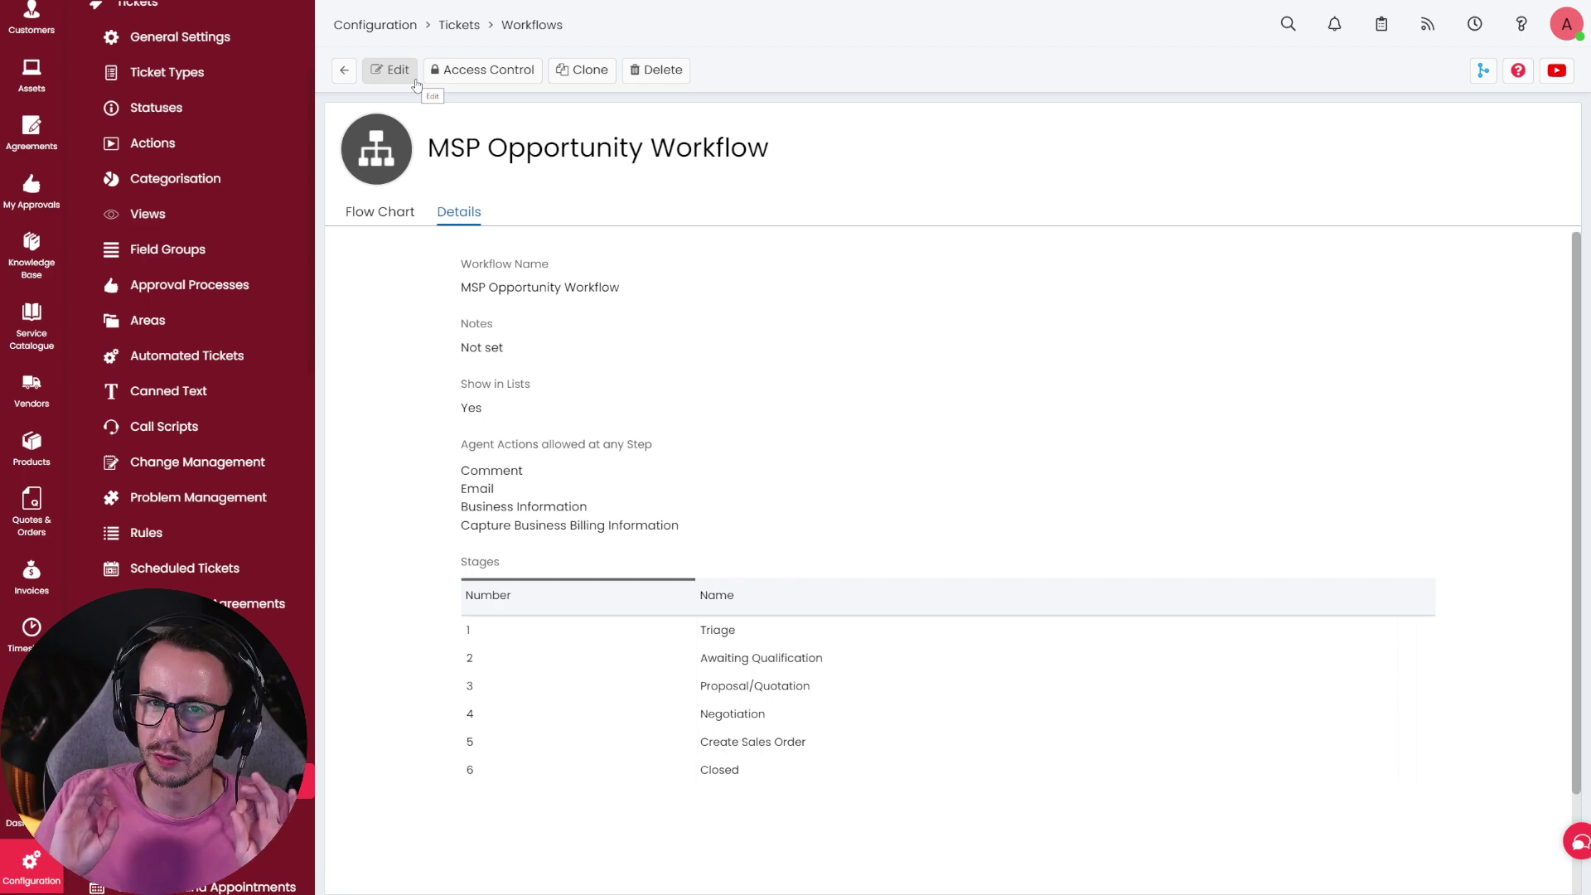
pyautogui.scroll(3, 31, 190)
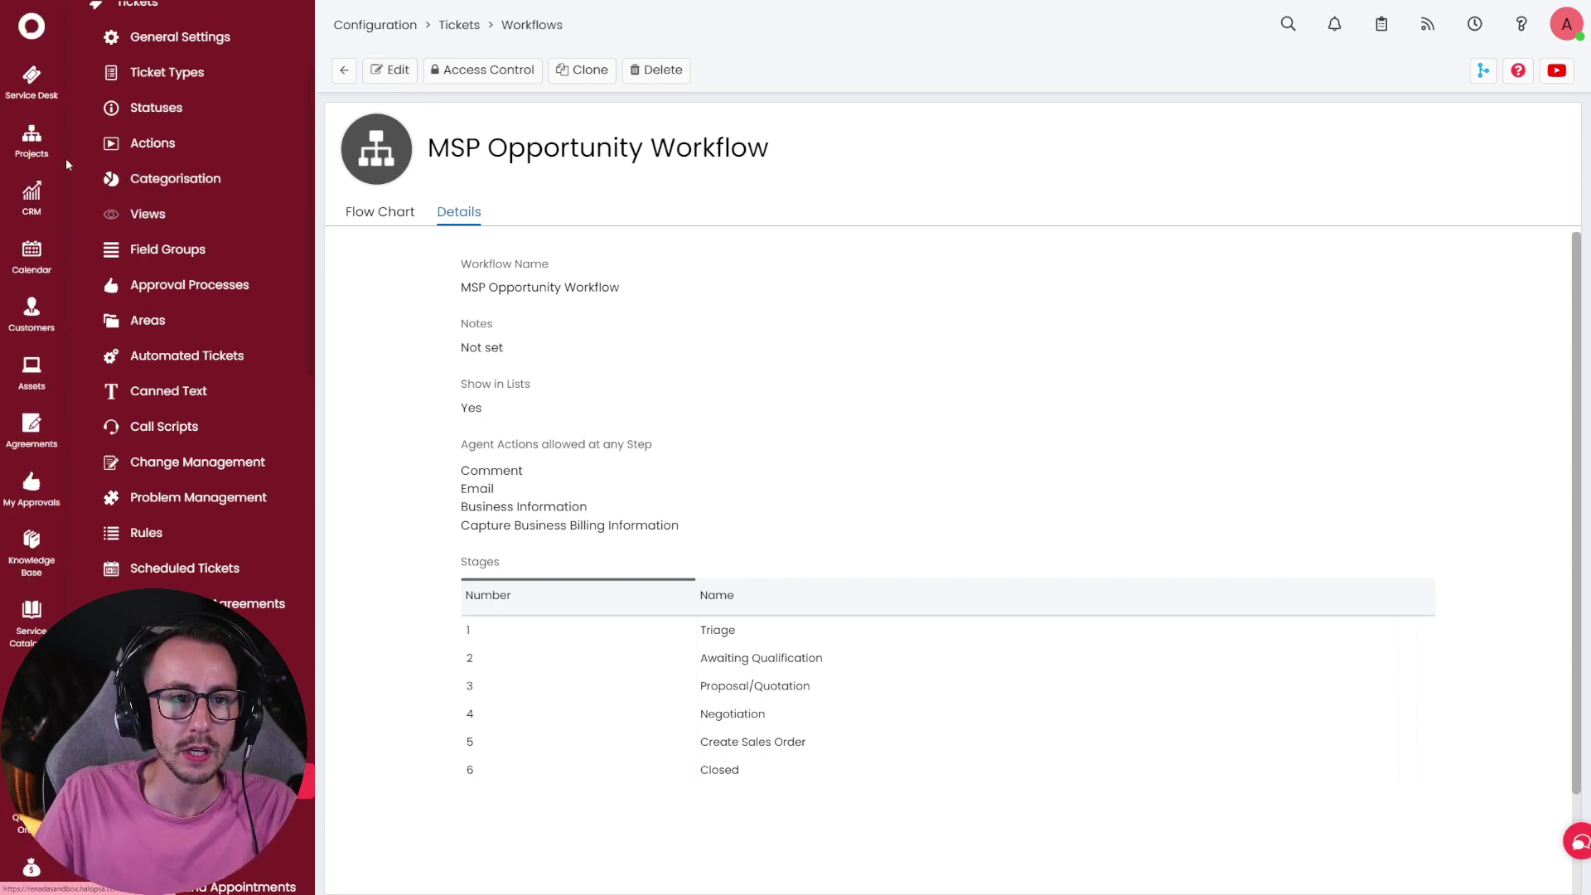
# - In CRM, try the billing form's postcode and phone fields, then discard it
pyautogui.click(31, 192)
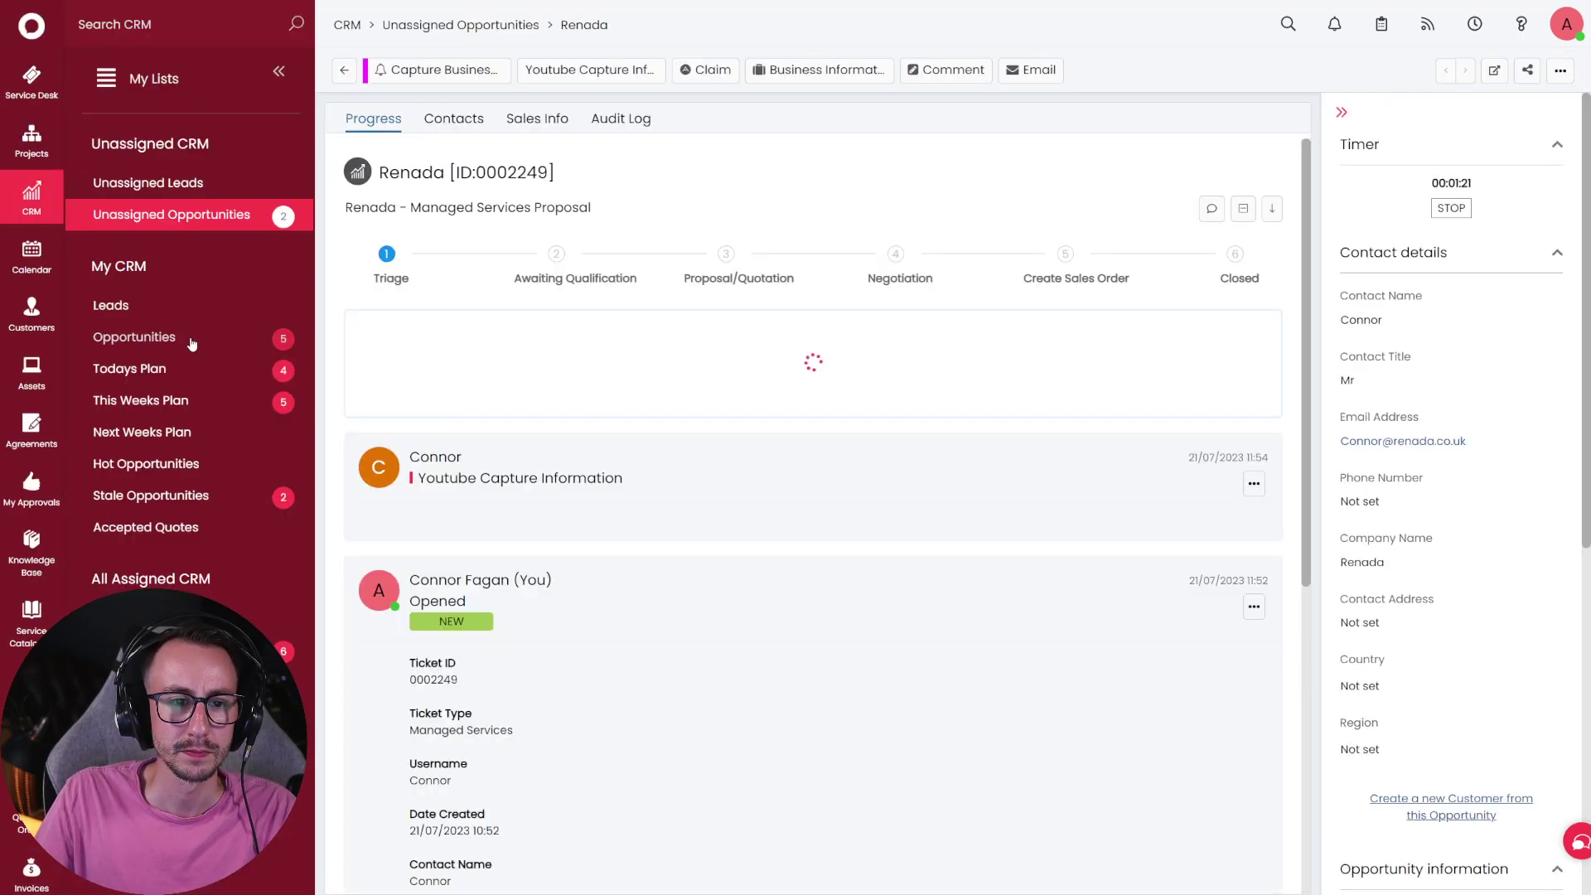
pyautogui.click(555, 621)
pyautogui.click(669, 621)
pyautogui.click(497, 698)
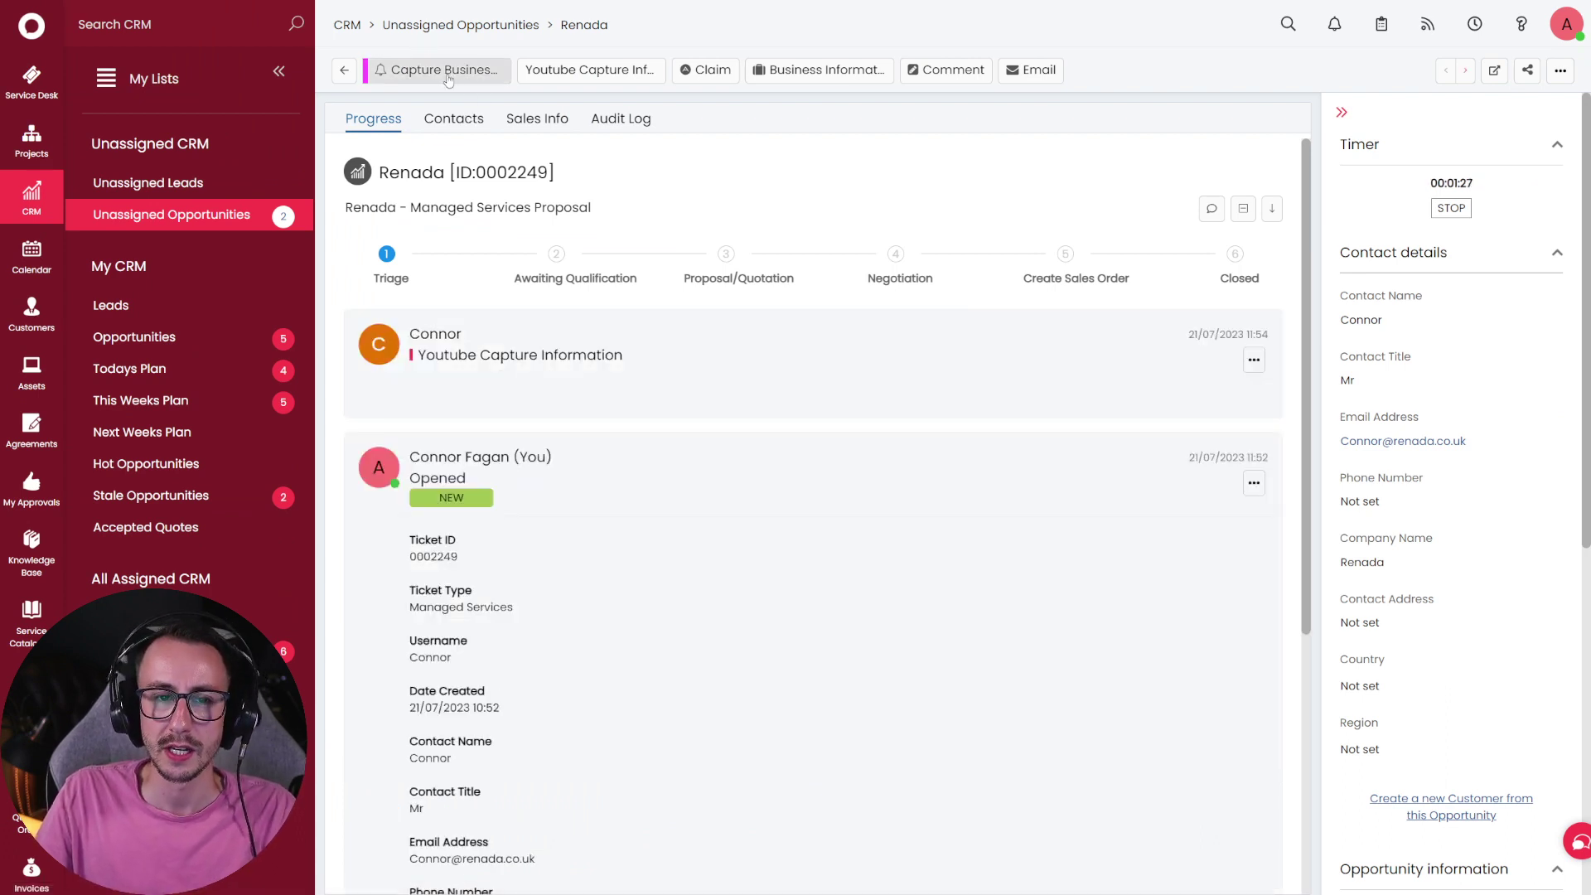
# - Bring up the Capture Billing Information form on Renada, then return to Configuration
pyautogui.click(448, 75)
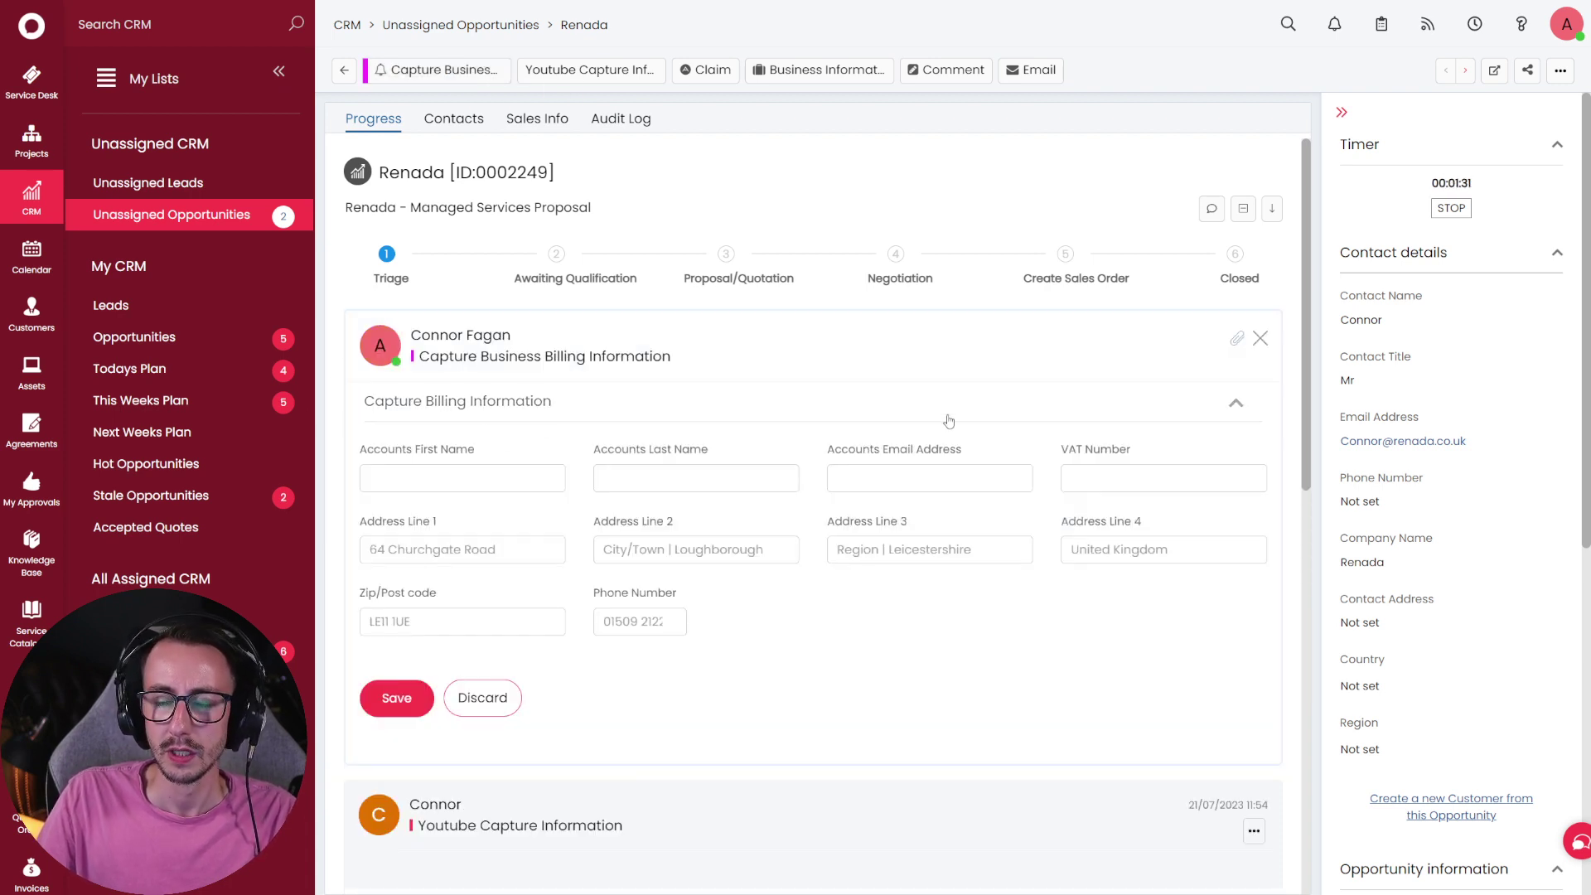
pyautogui.scroll(-5, 1405, 608)
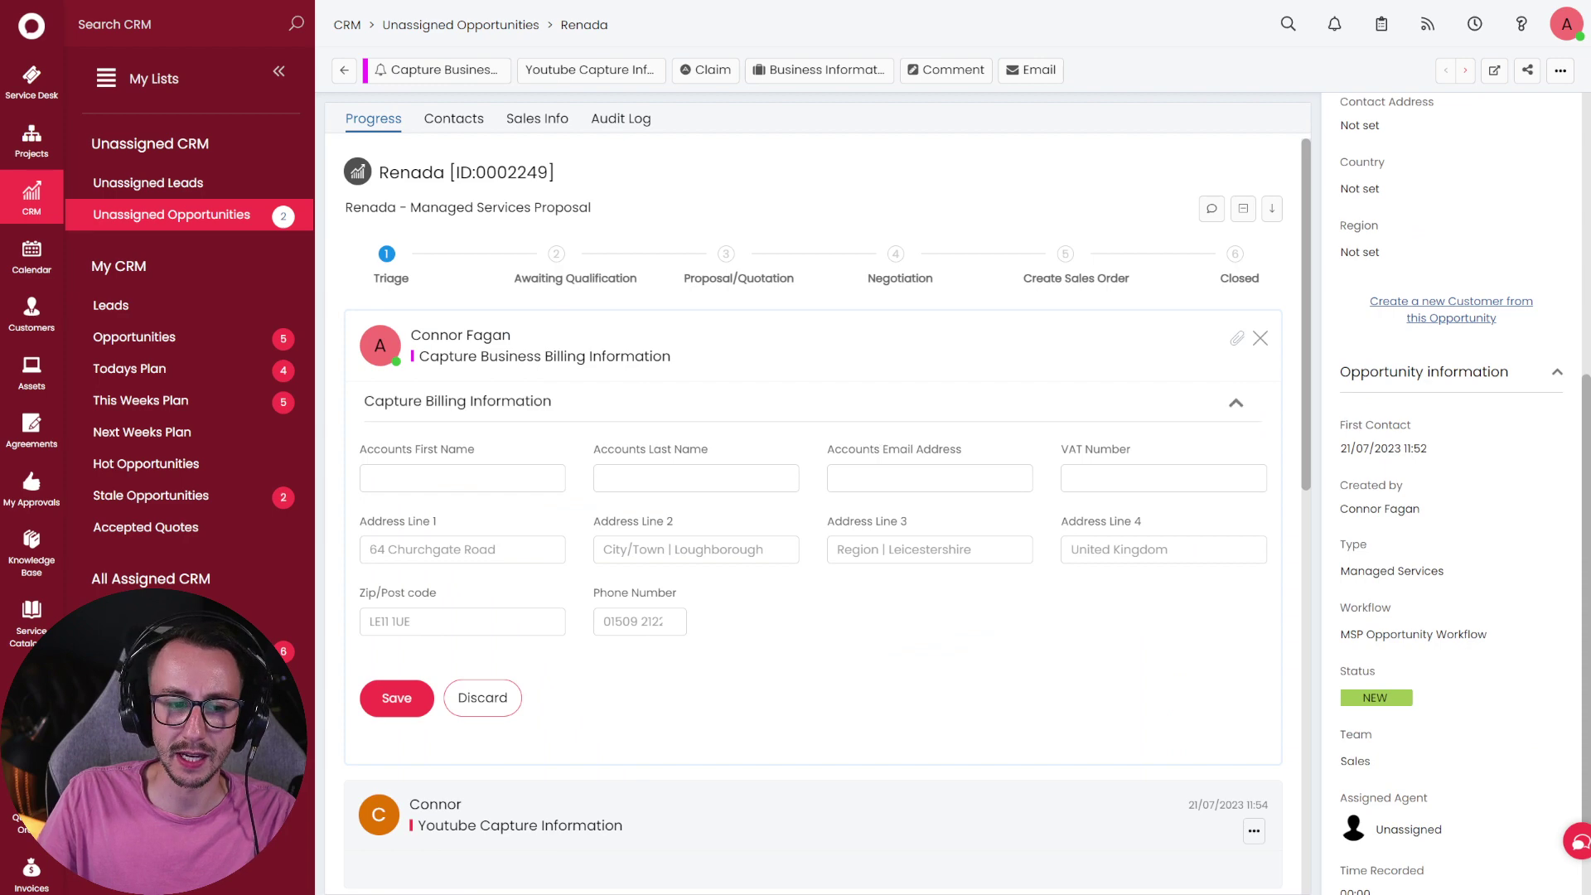
pyautogui.scroll(-4, 31, 497)
pyautogui.click(31, 861)
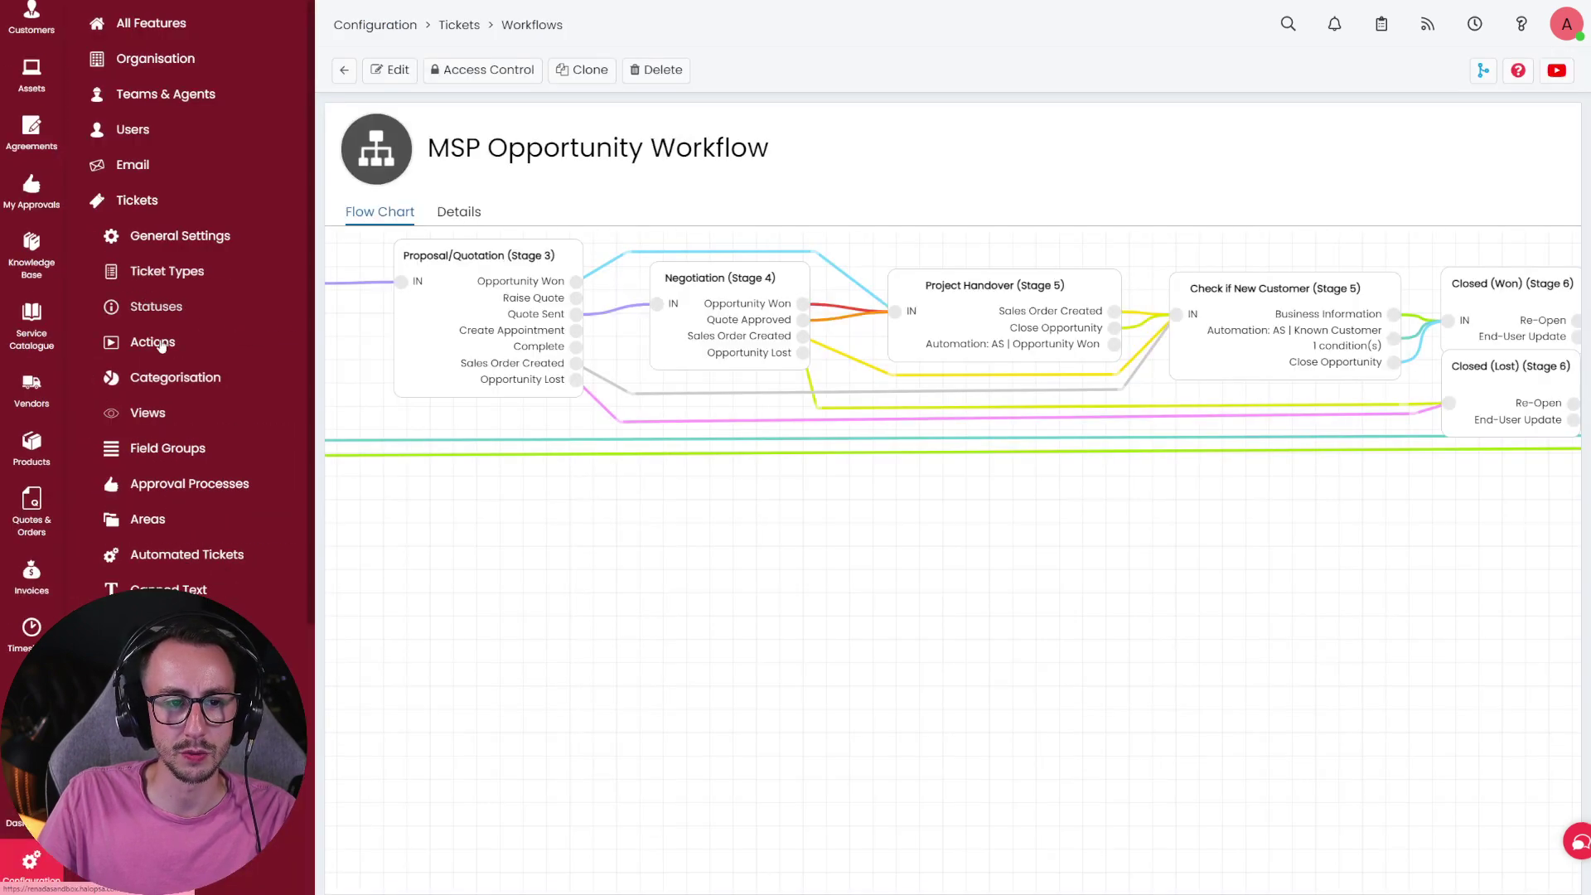
# - Open the MSP Opportunity Workflow and pan its flow chart to the early stages
pyautogui.scroll(-3, 165, 373)
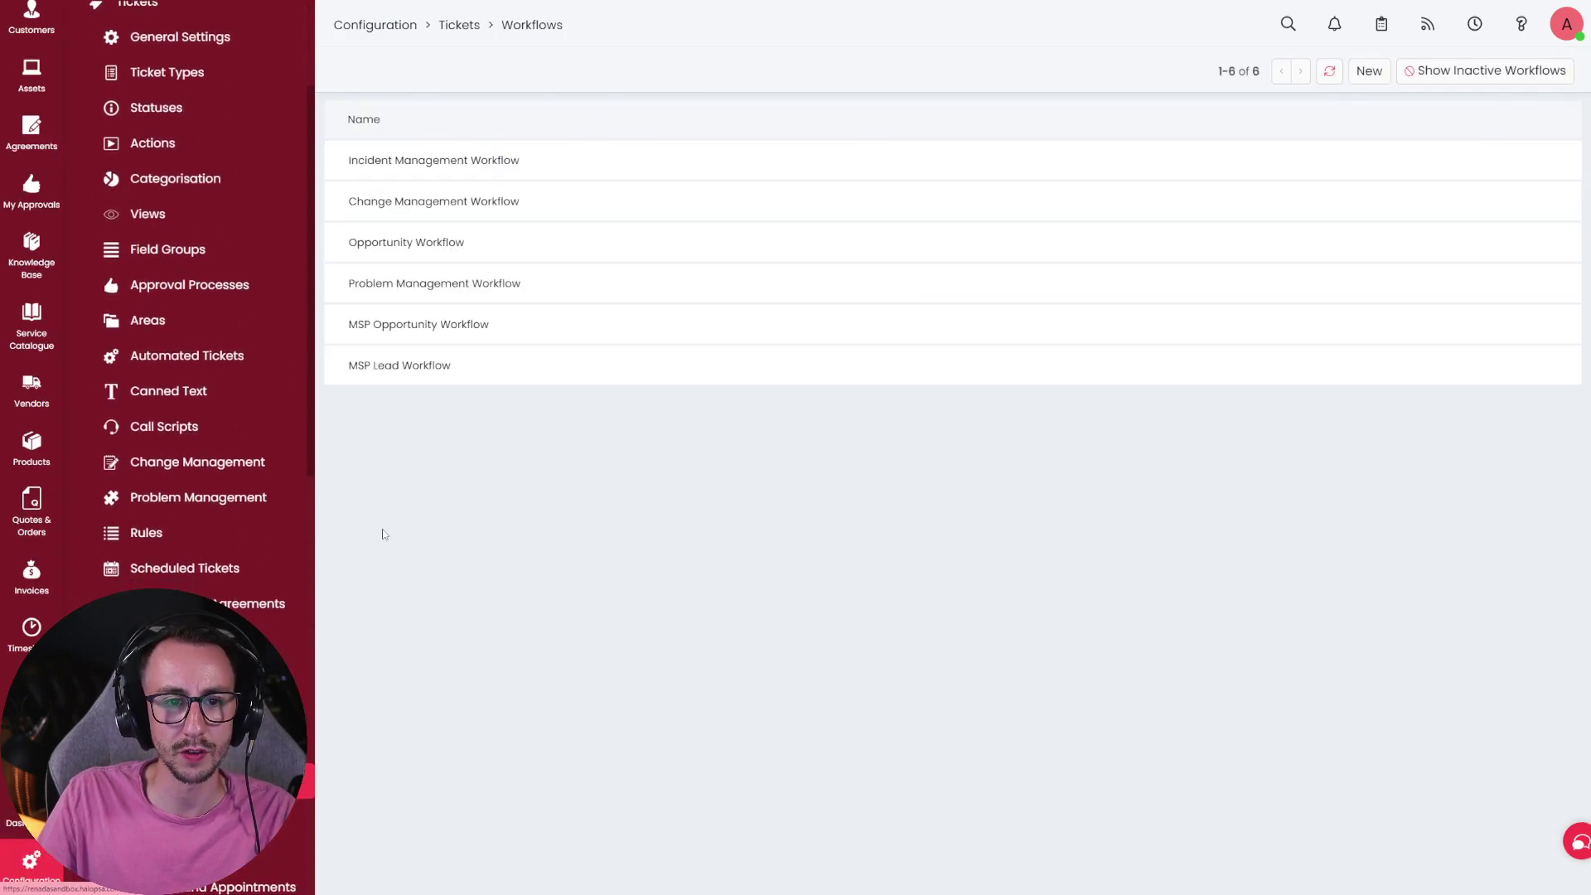
pyautogui.click(411, 327)
pyautogui.moveTo(508, 511); pyautogui.dragTo(1002, 538)
# - Check Capture Business Billing Information in the Details agent actions, then return to Renada in CRM
pyautogui.click(461, 210)
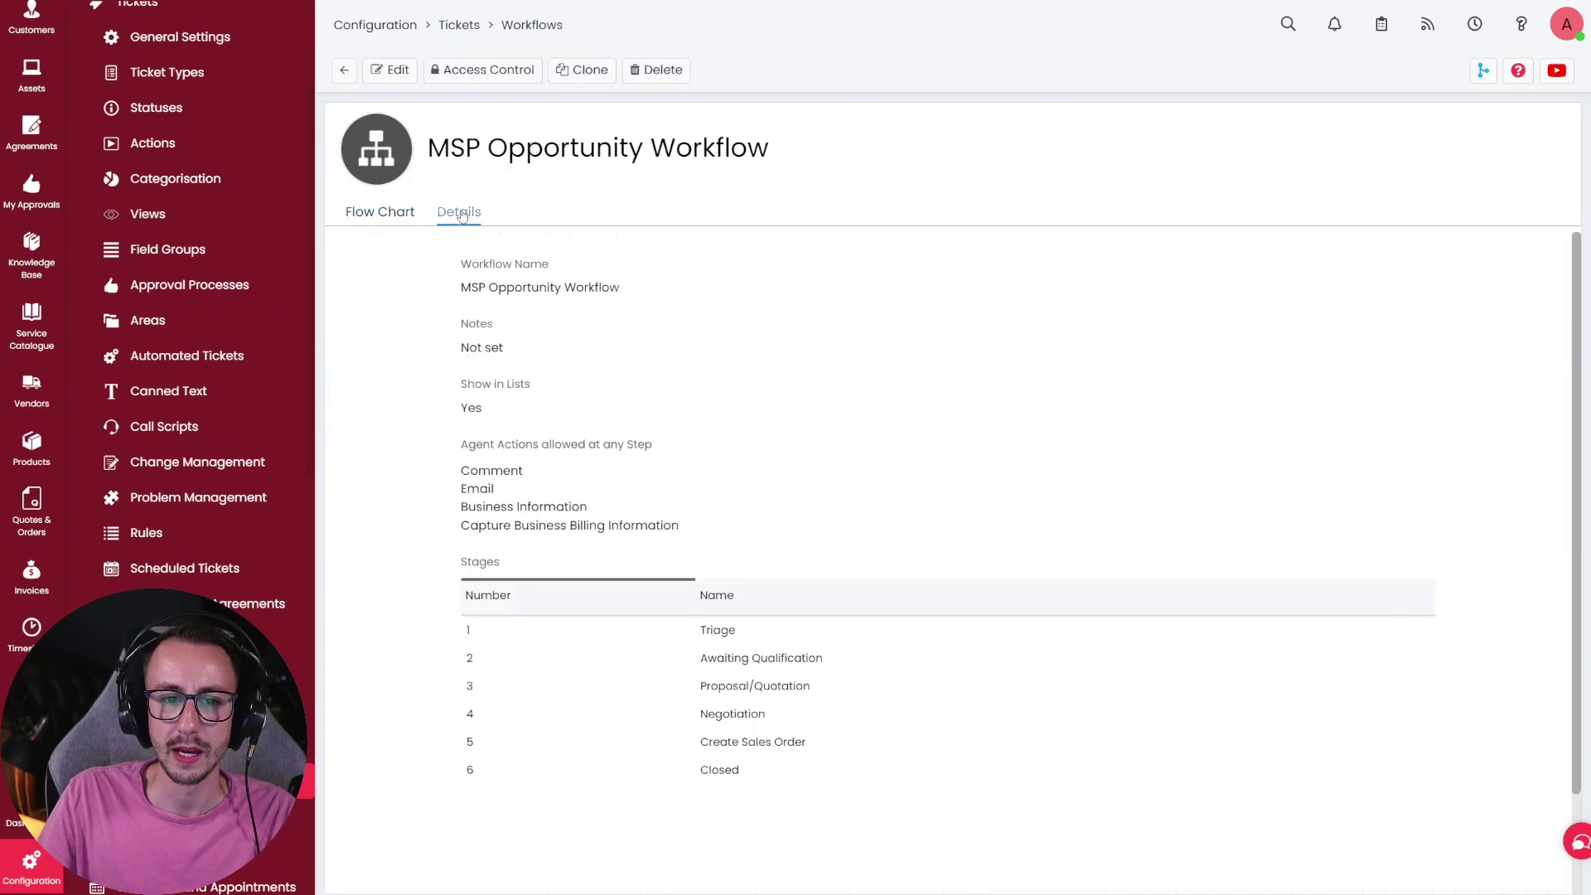
pyautogui.moveTo(680, 530); pyautogui.dragTo(460, 532)
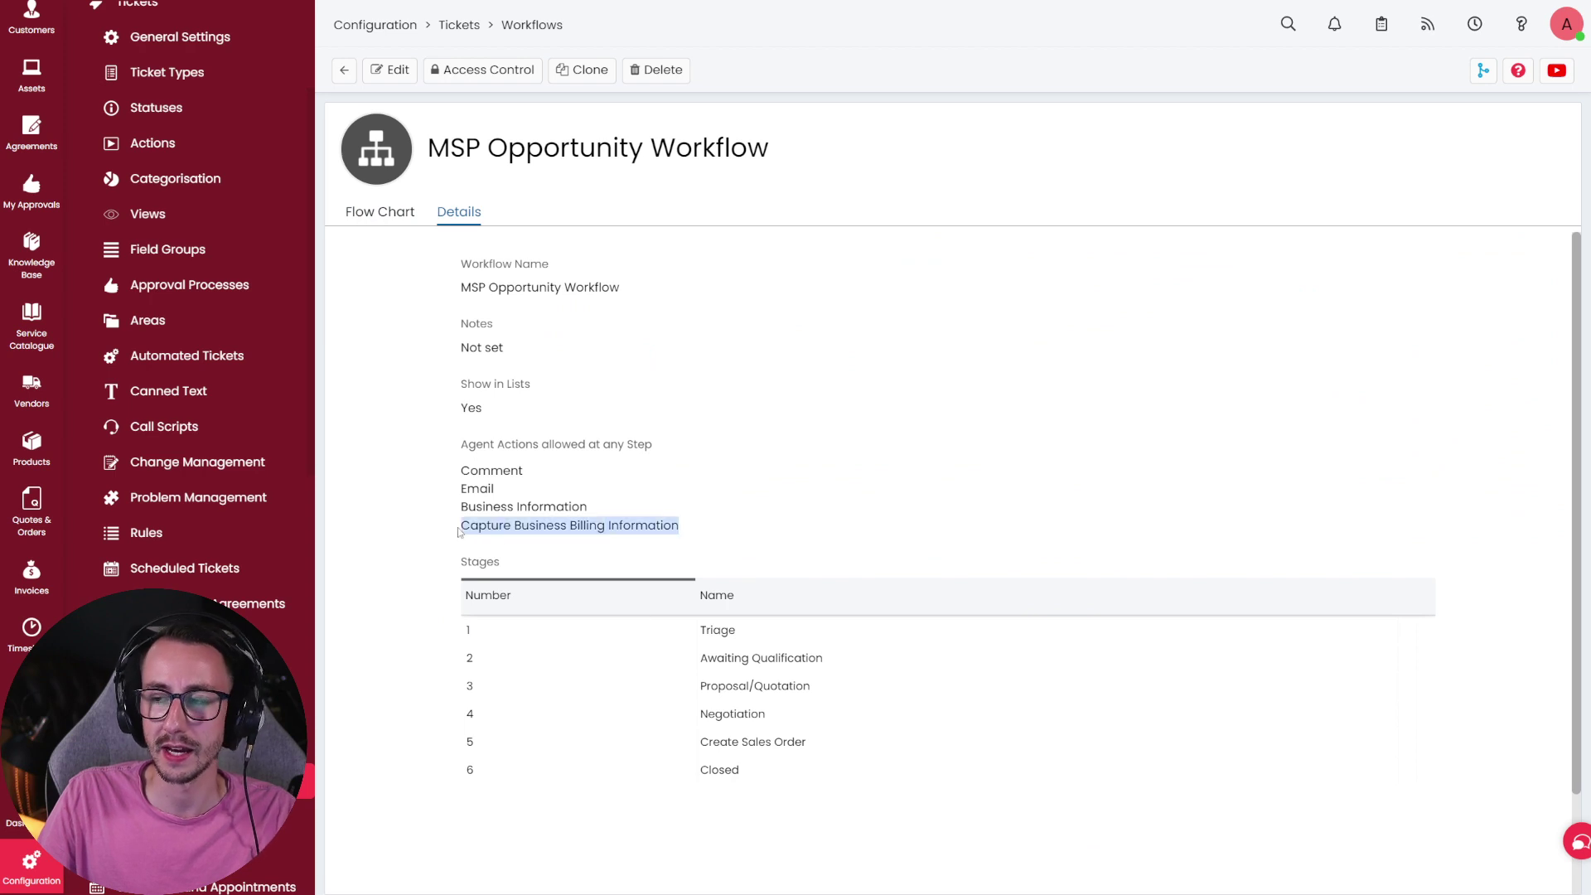
pyautogui.scroll(3, 37, 298)
pyautogui.click(32, 192)
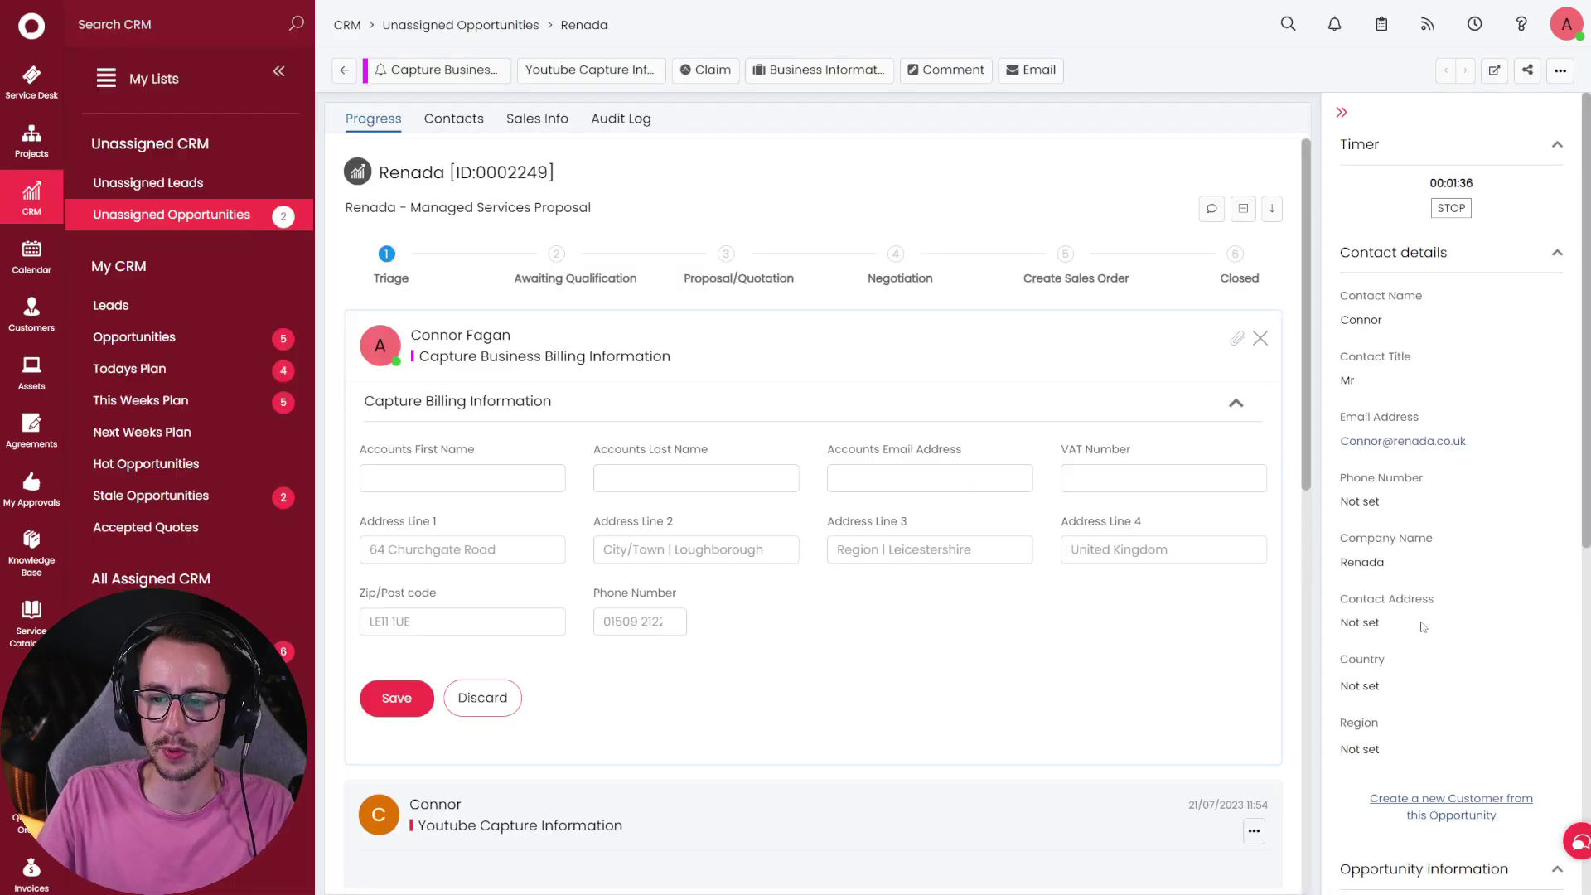
pyautogui.scroll(-5, 1423, 665)
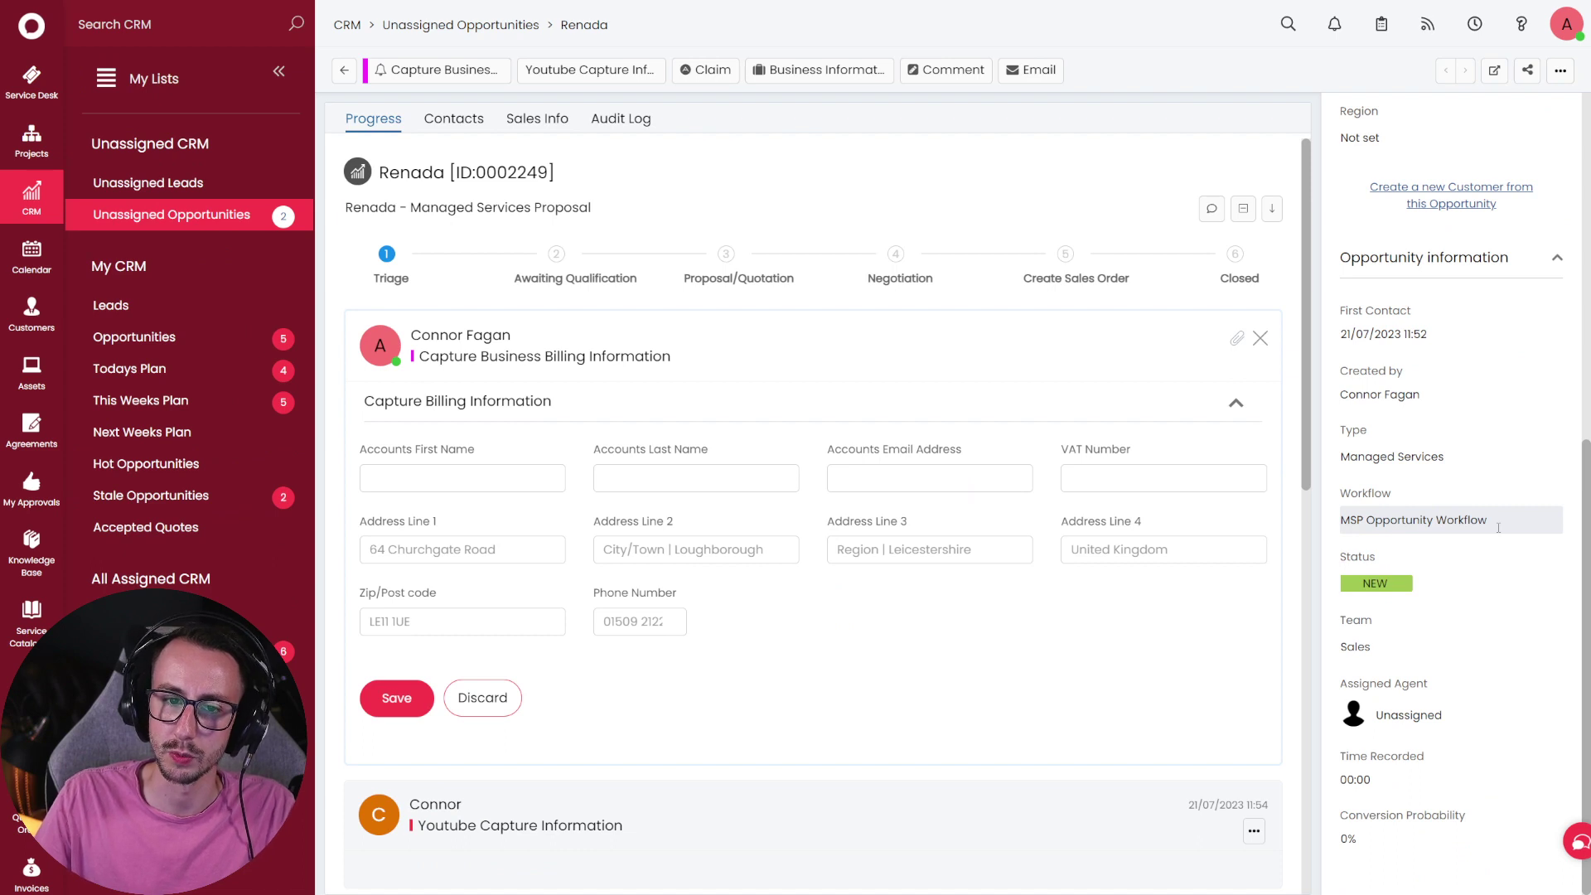
pyautogui.click(509, 706)
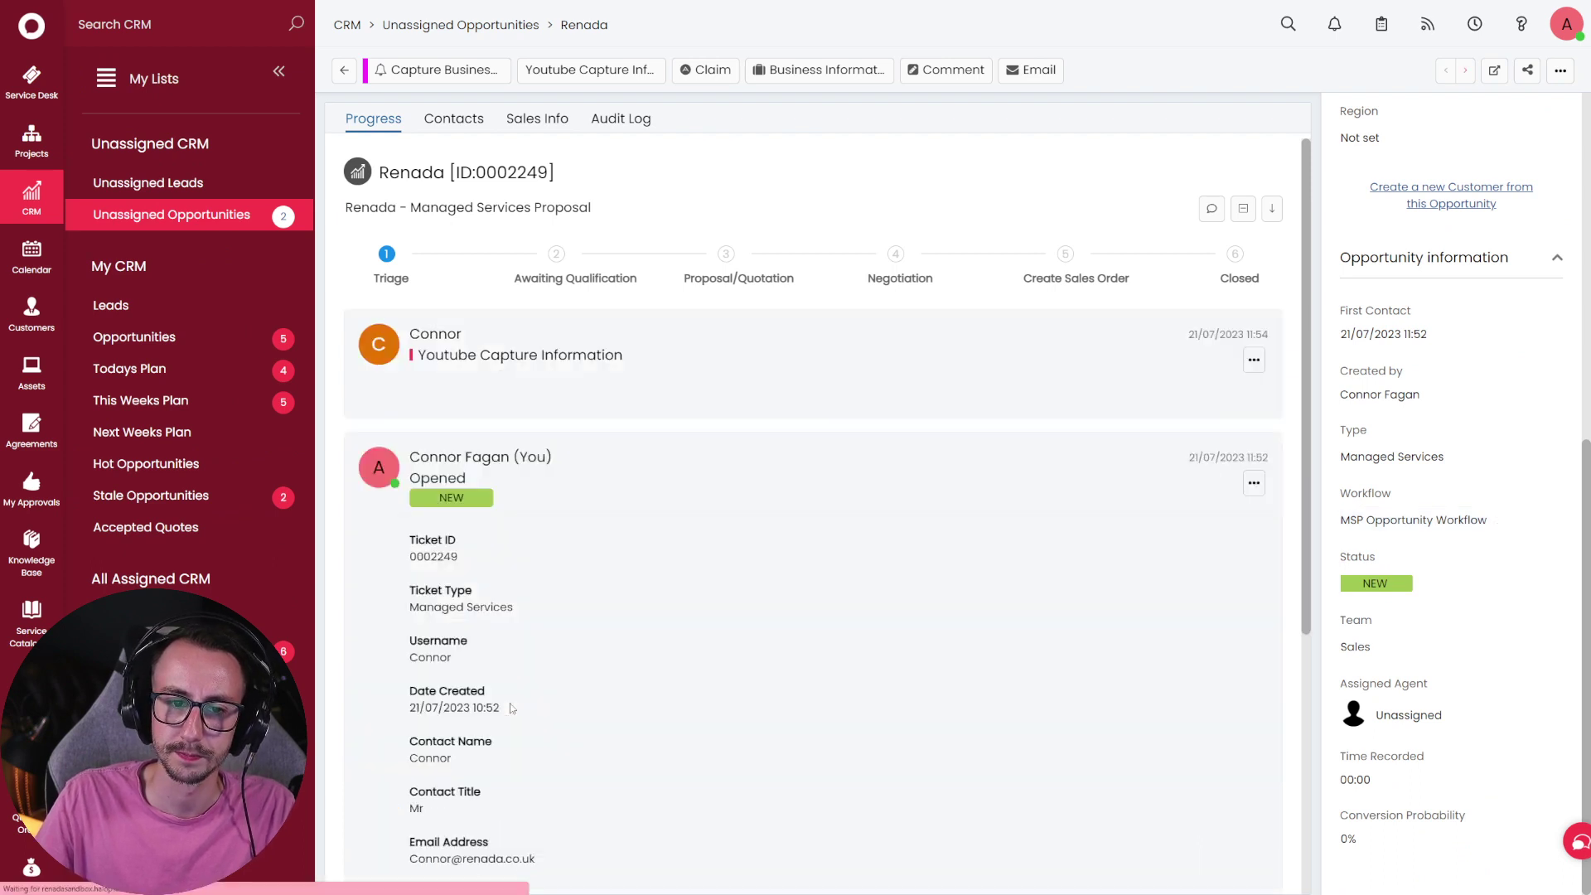
pyautogui.click(467, 70)
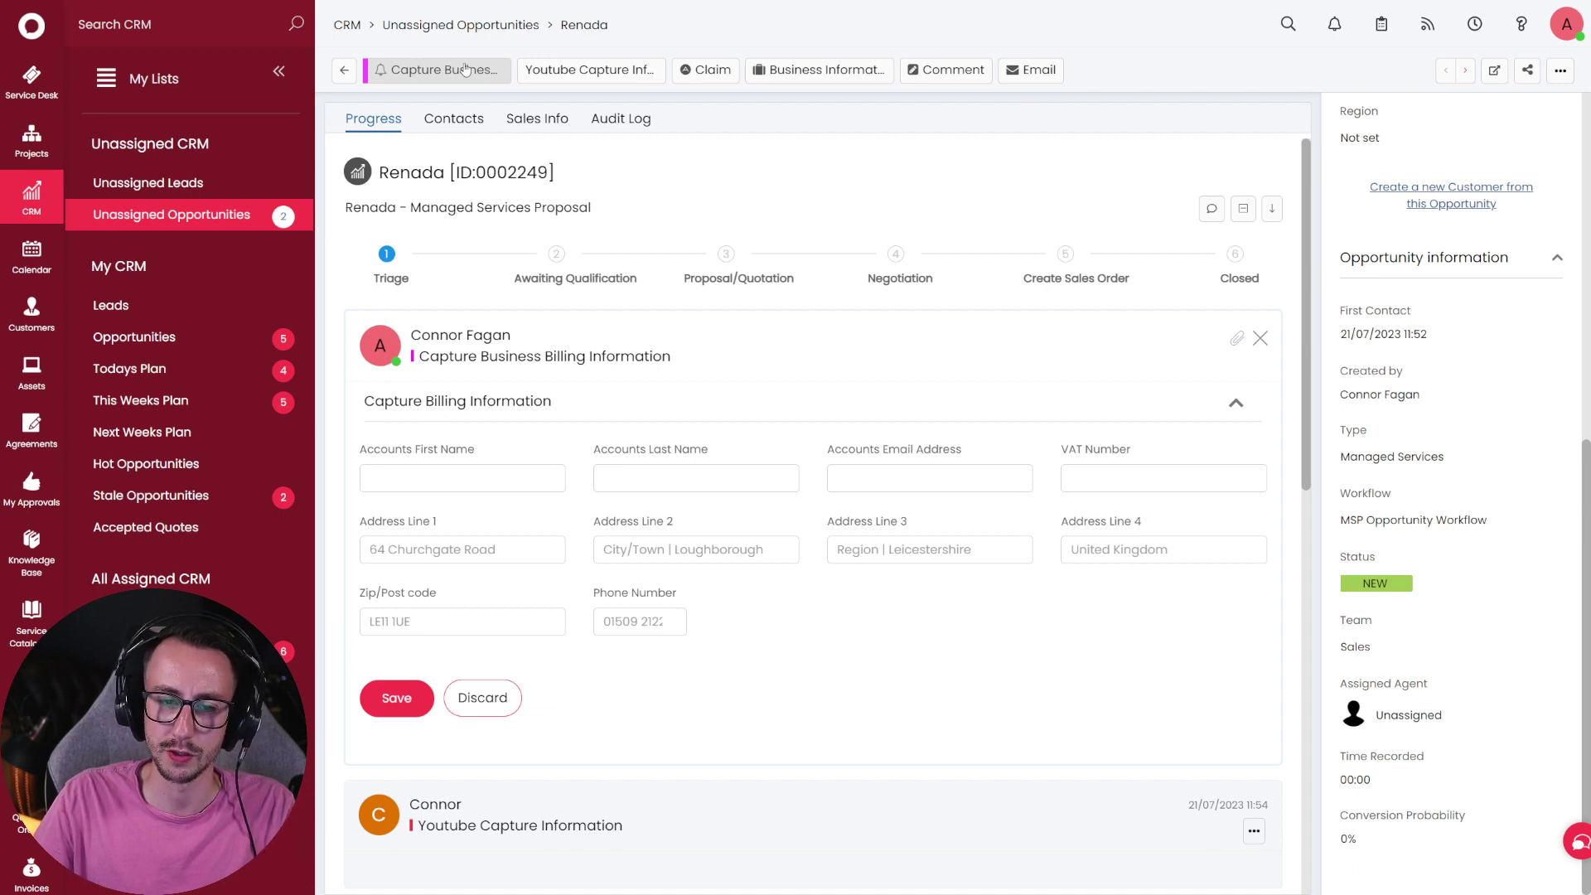
pyautogui.click(443, 490)
pyautogui.press('Tab')
pyautogui.press('Tab')
pyautogui.press('Tab')
pyautogui.press('Tab')
pyautogui.press('Tab')
pyautogui.press('Tab')
pyautogui.press('Tab')
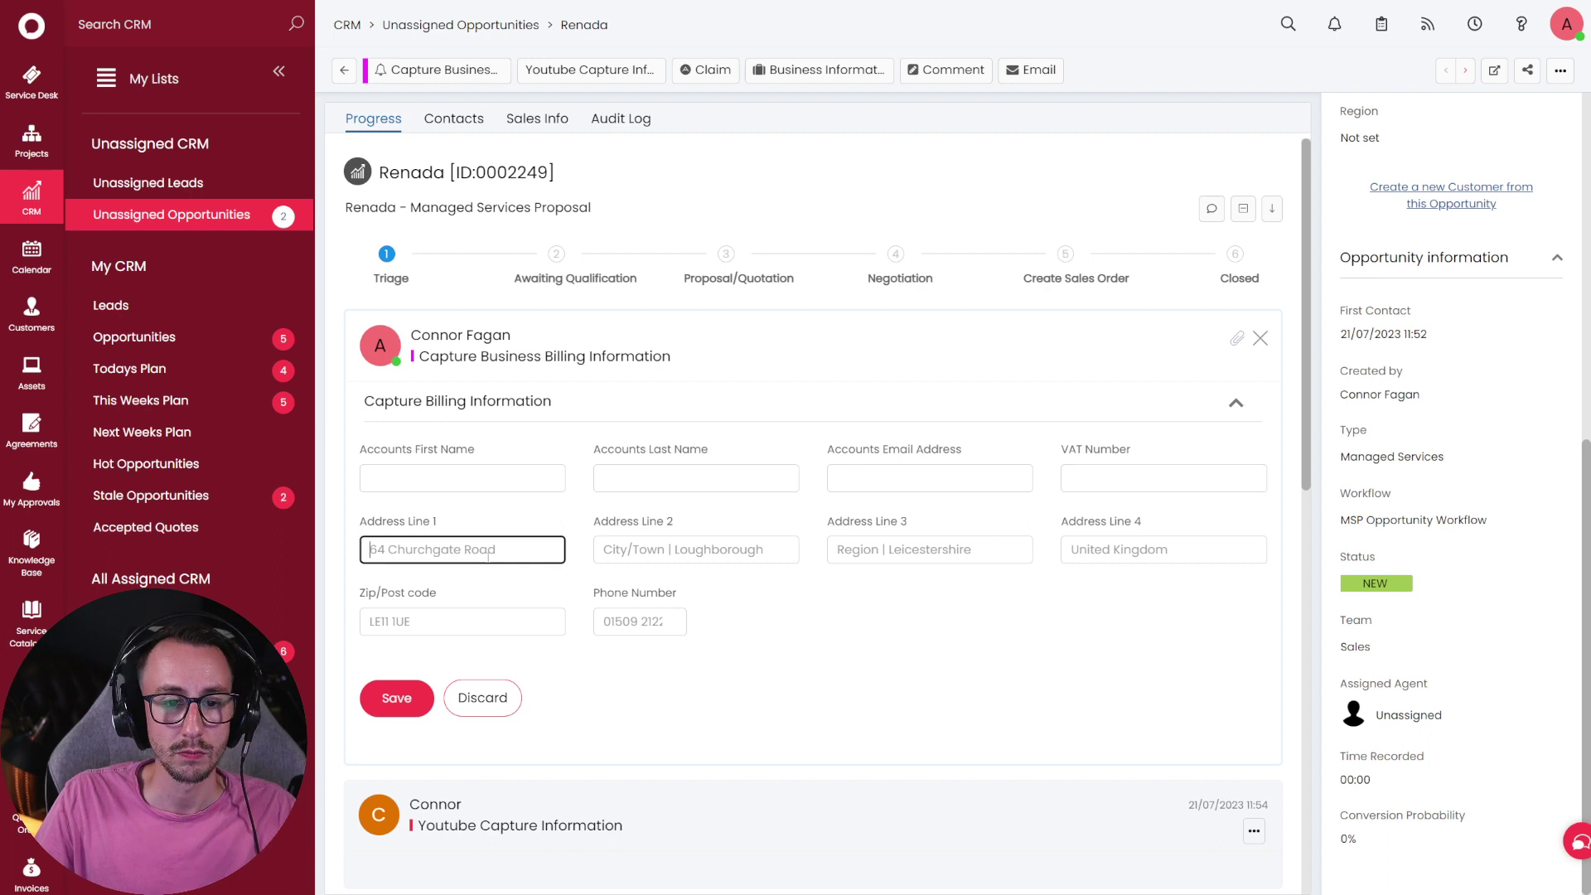
pyautogui.click(980, 647)
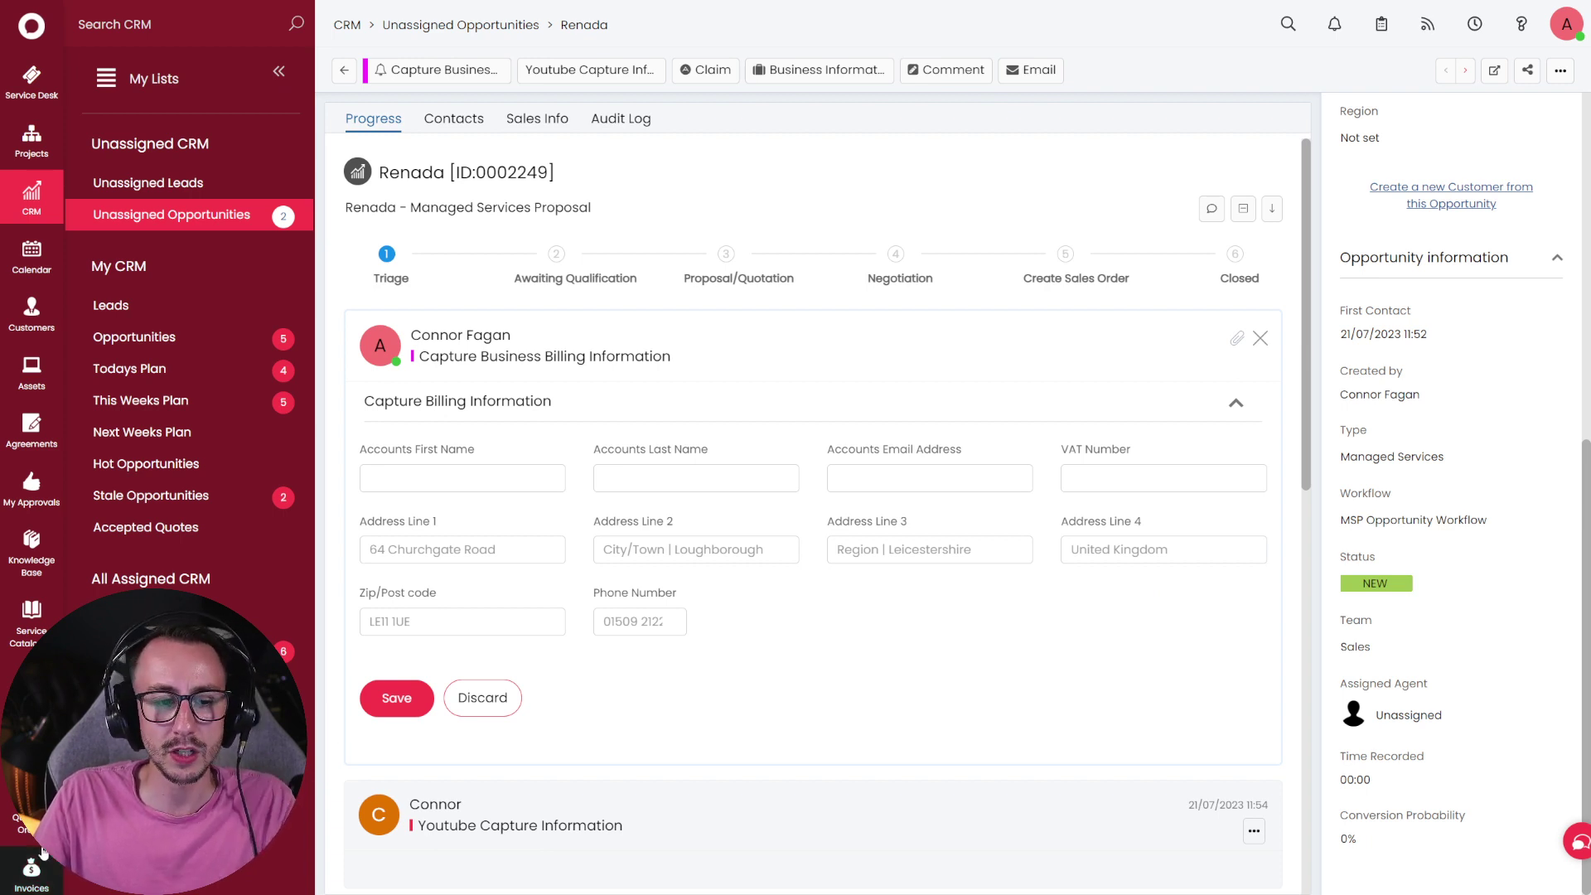
pyautogui.scroll(-4, 39, 856)
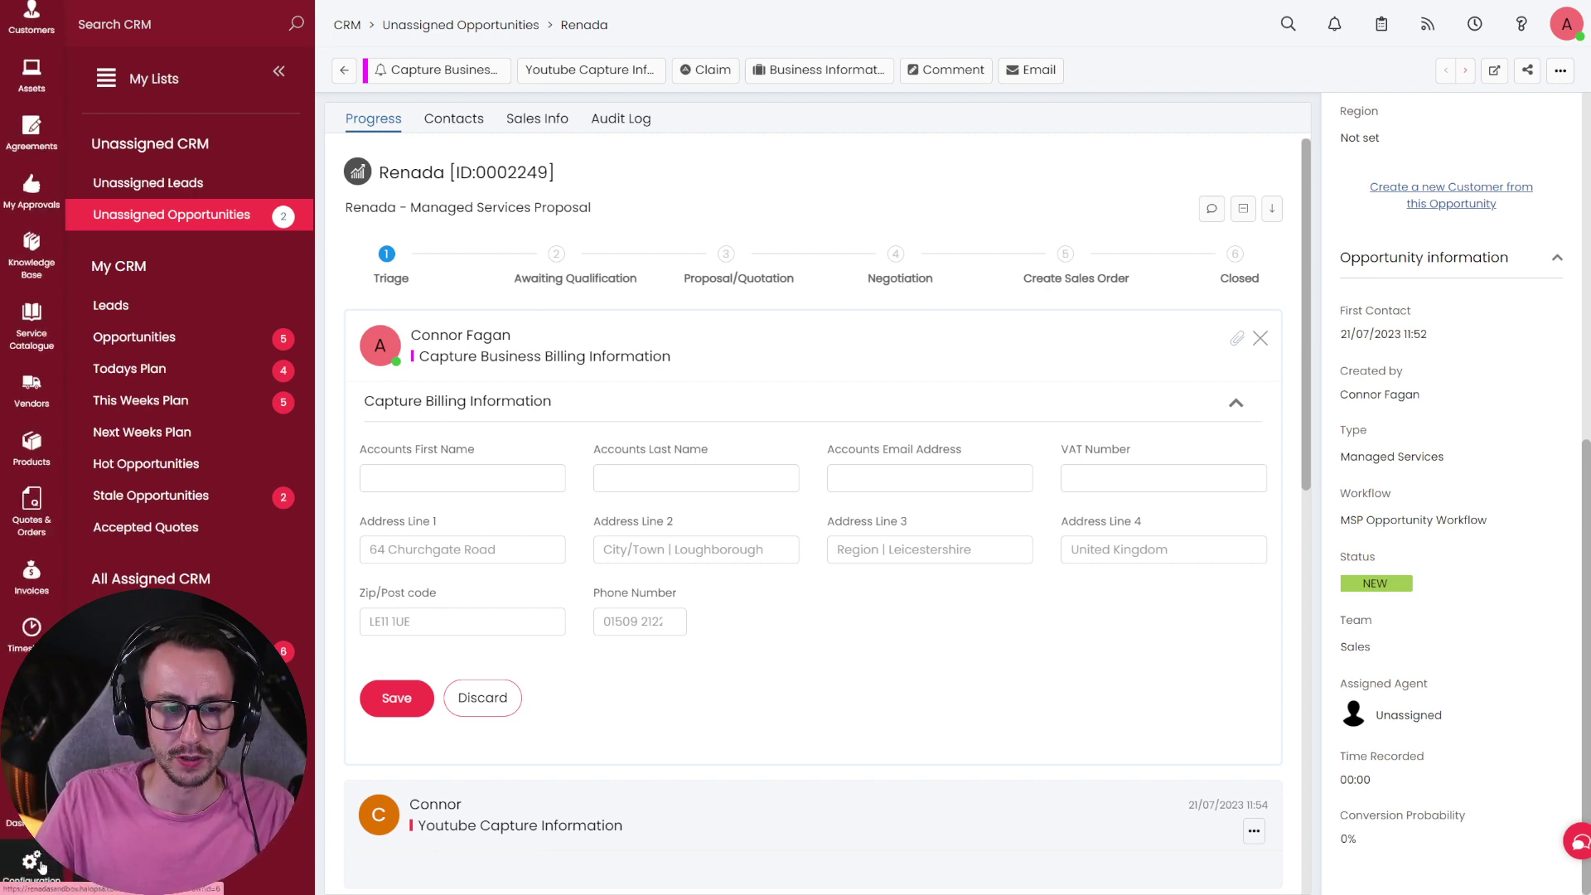
# - Open the Capture Business Billing Information action from Tickets > Actions and exit full screen
pyautogui.click(41, 866)
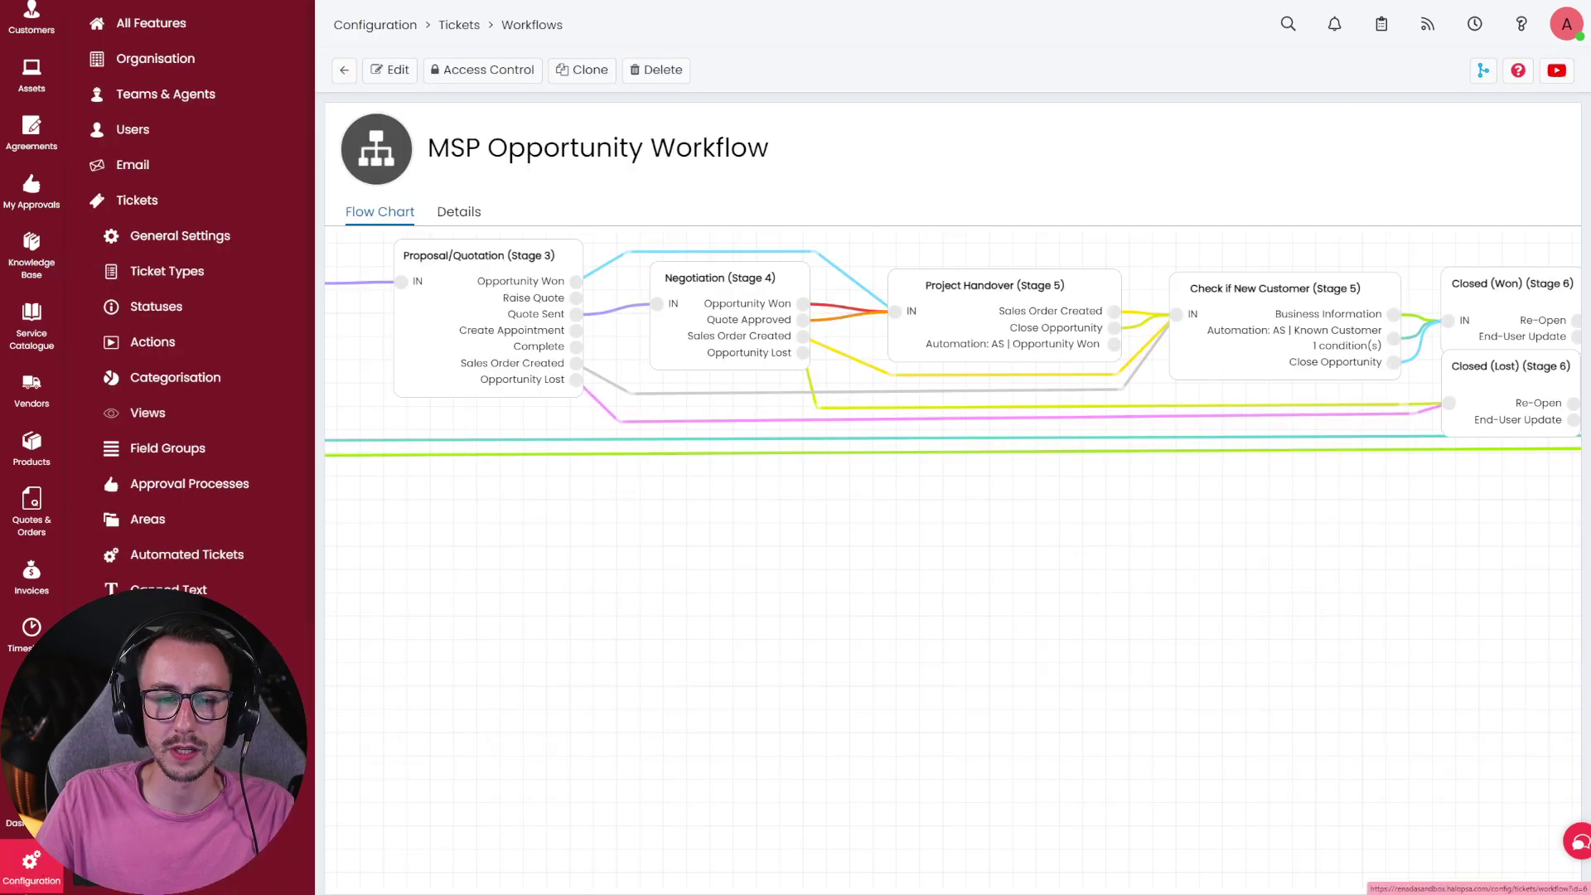
pyautogui.click(157, 348)
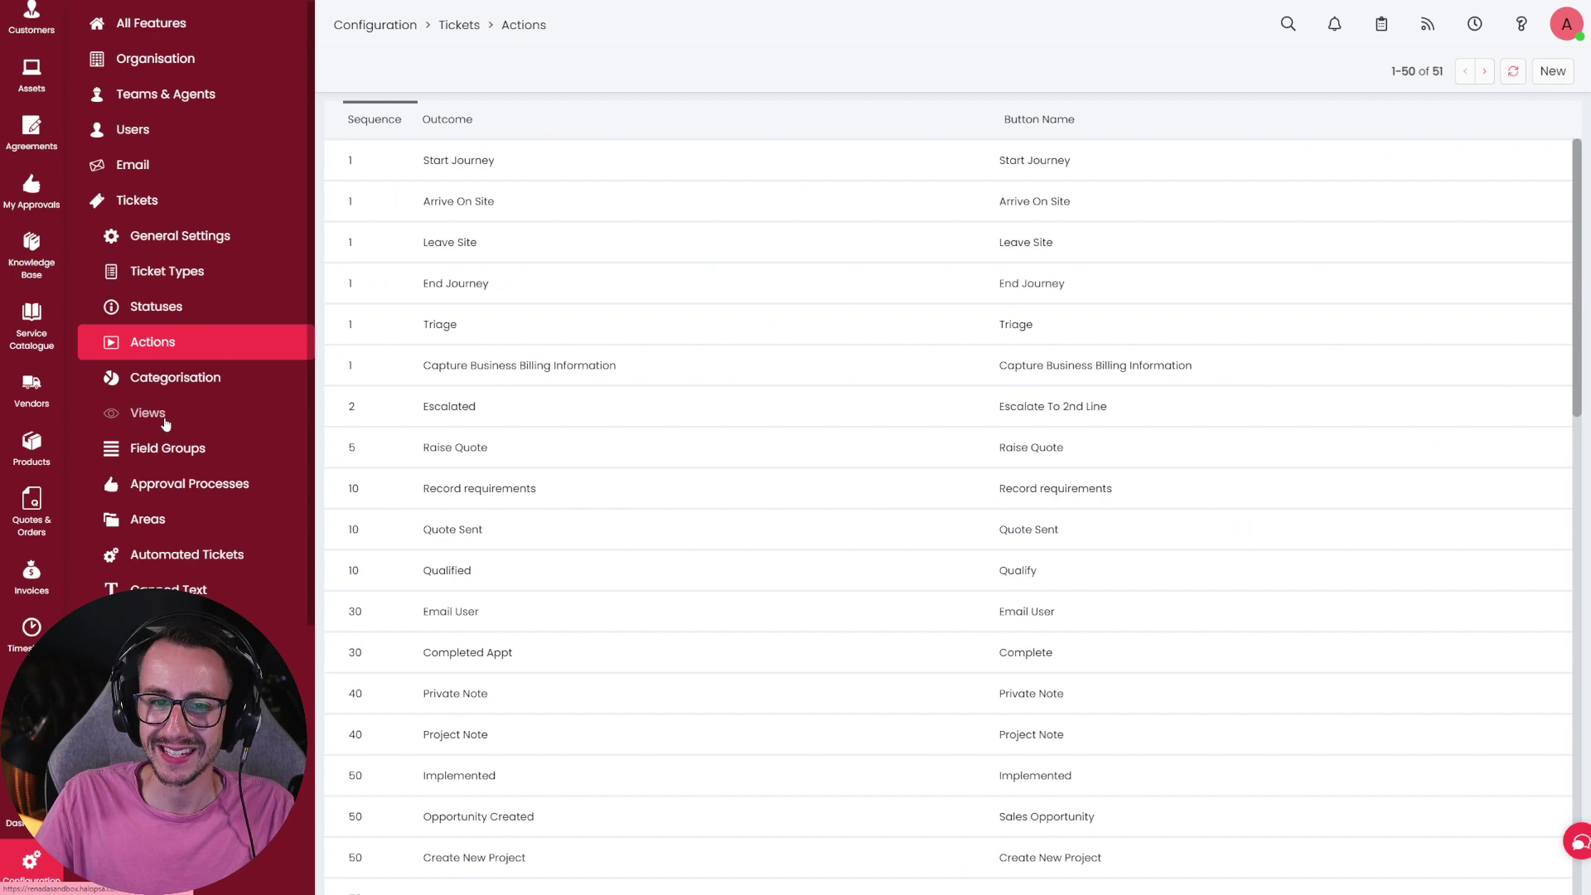
pyautogui.click(422, 365)
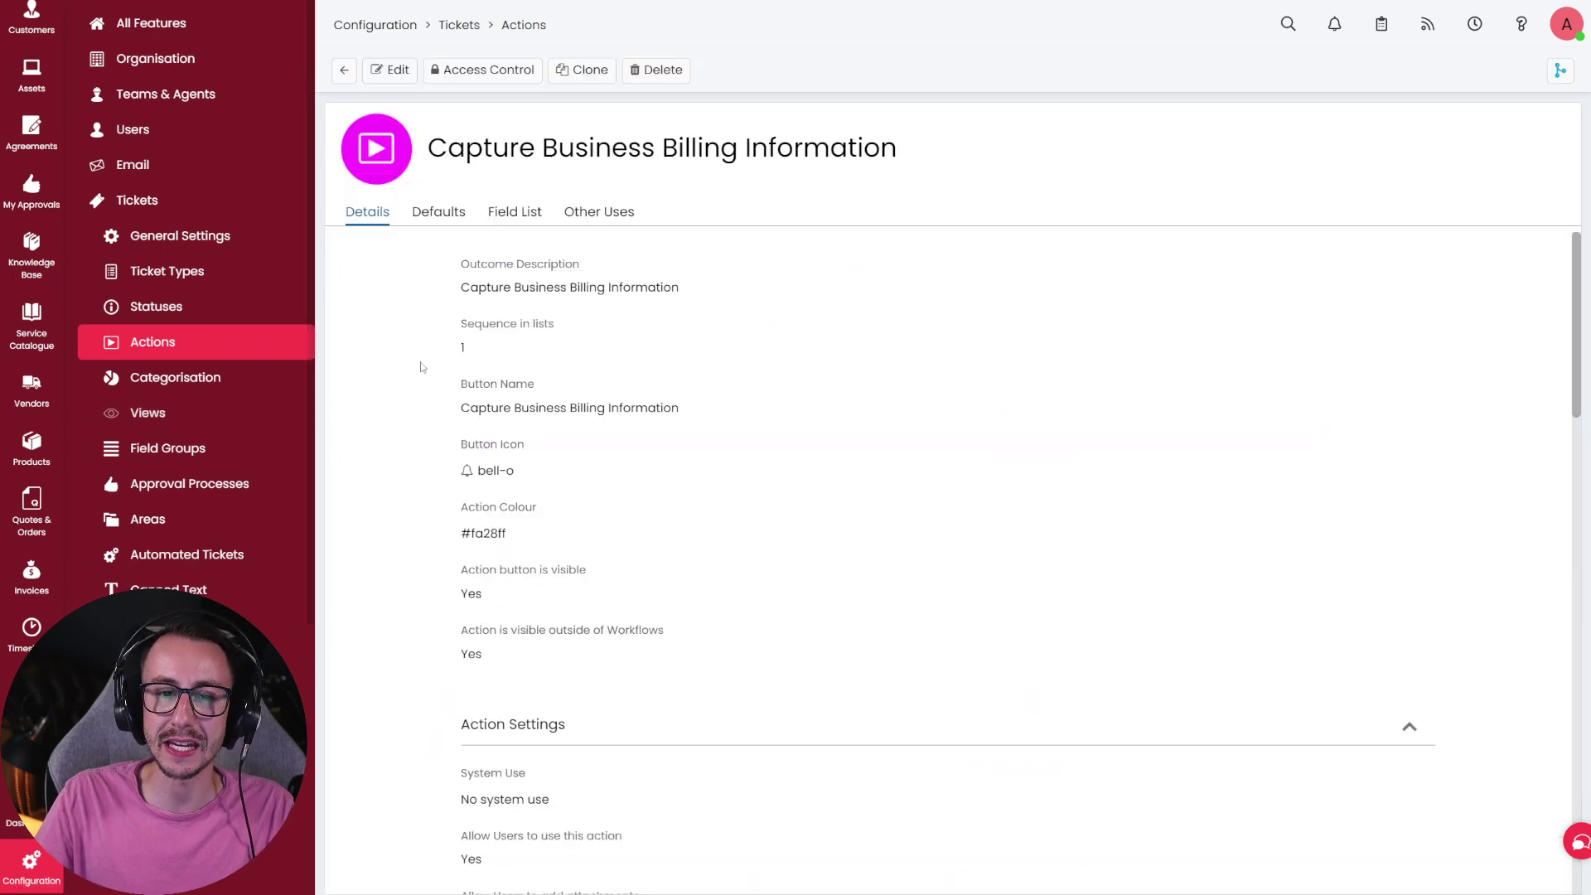
pyautogui.press('F11')
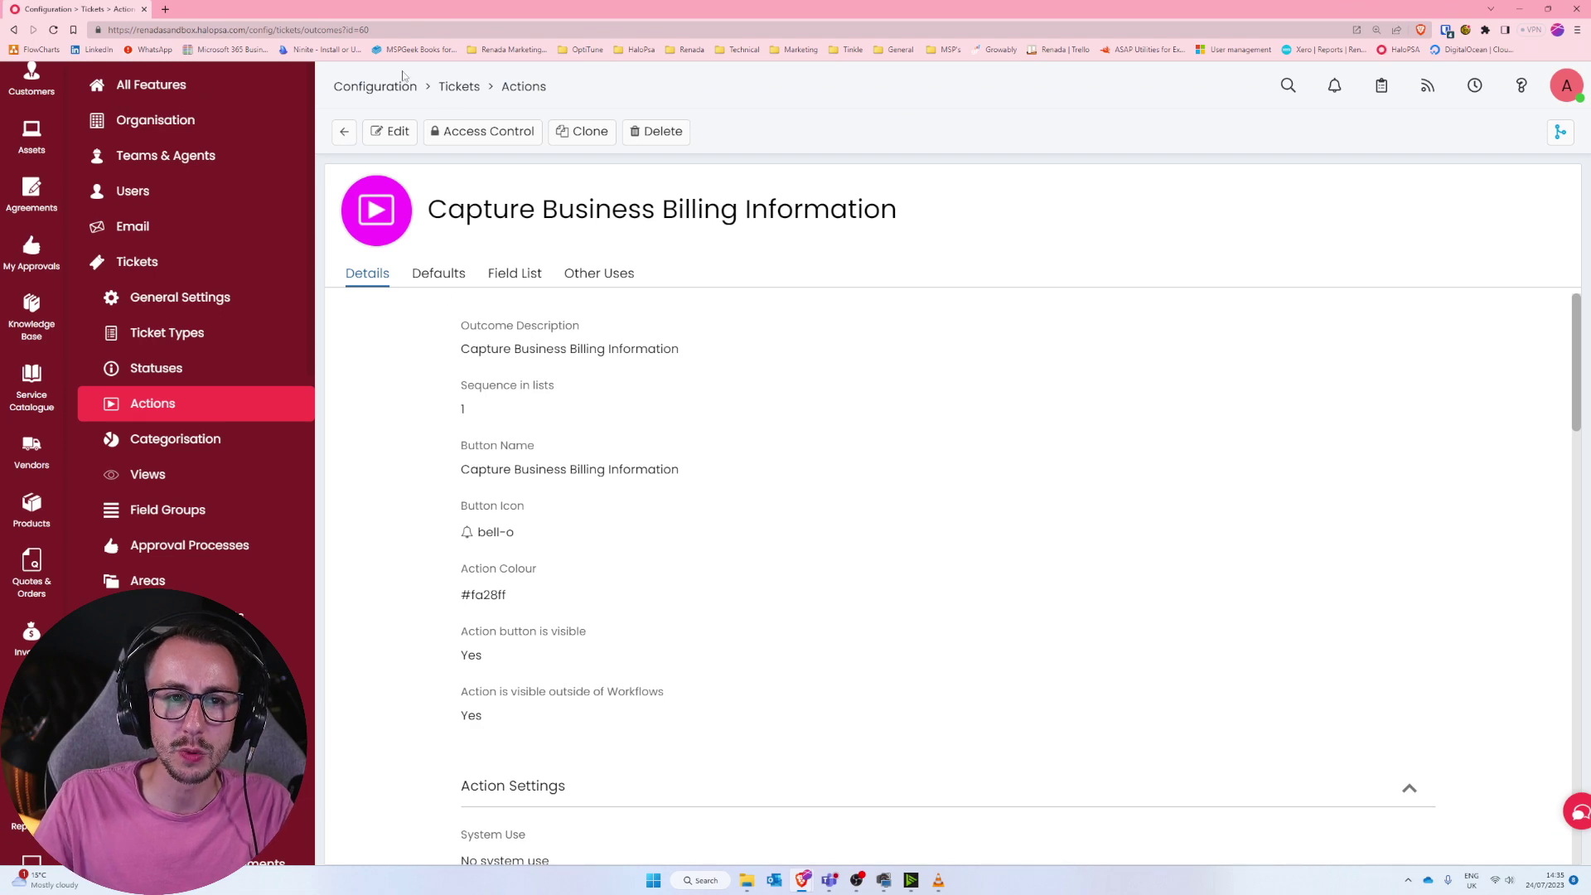
pyautogui.moveTo(370, 30); pyautogui.dragTo(108, 29)
pyautogui.click(428, 29)
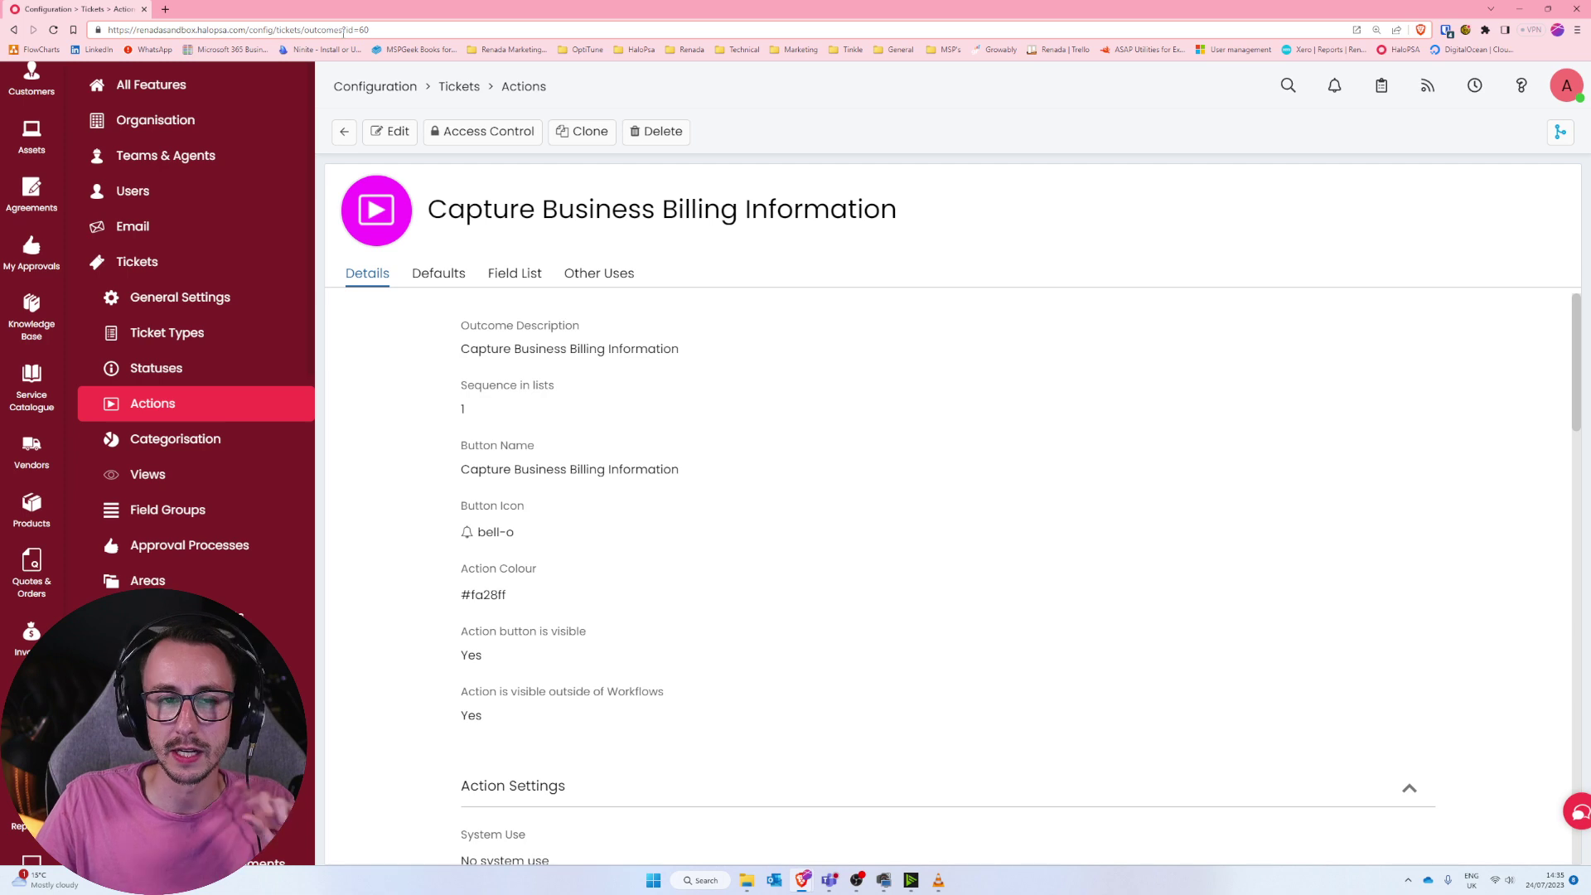
# - Compare it with the Leave Site action, then reopen Capture Business Billing Information
pyautogui.click(344, 131)
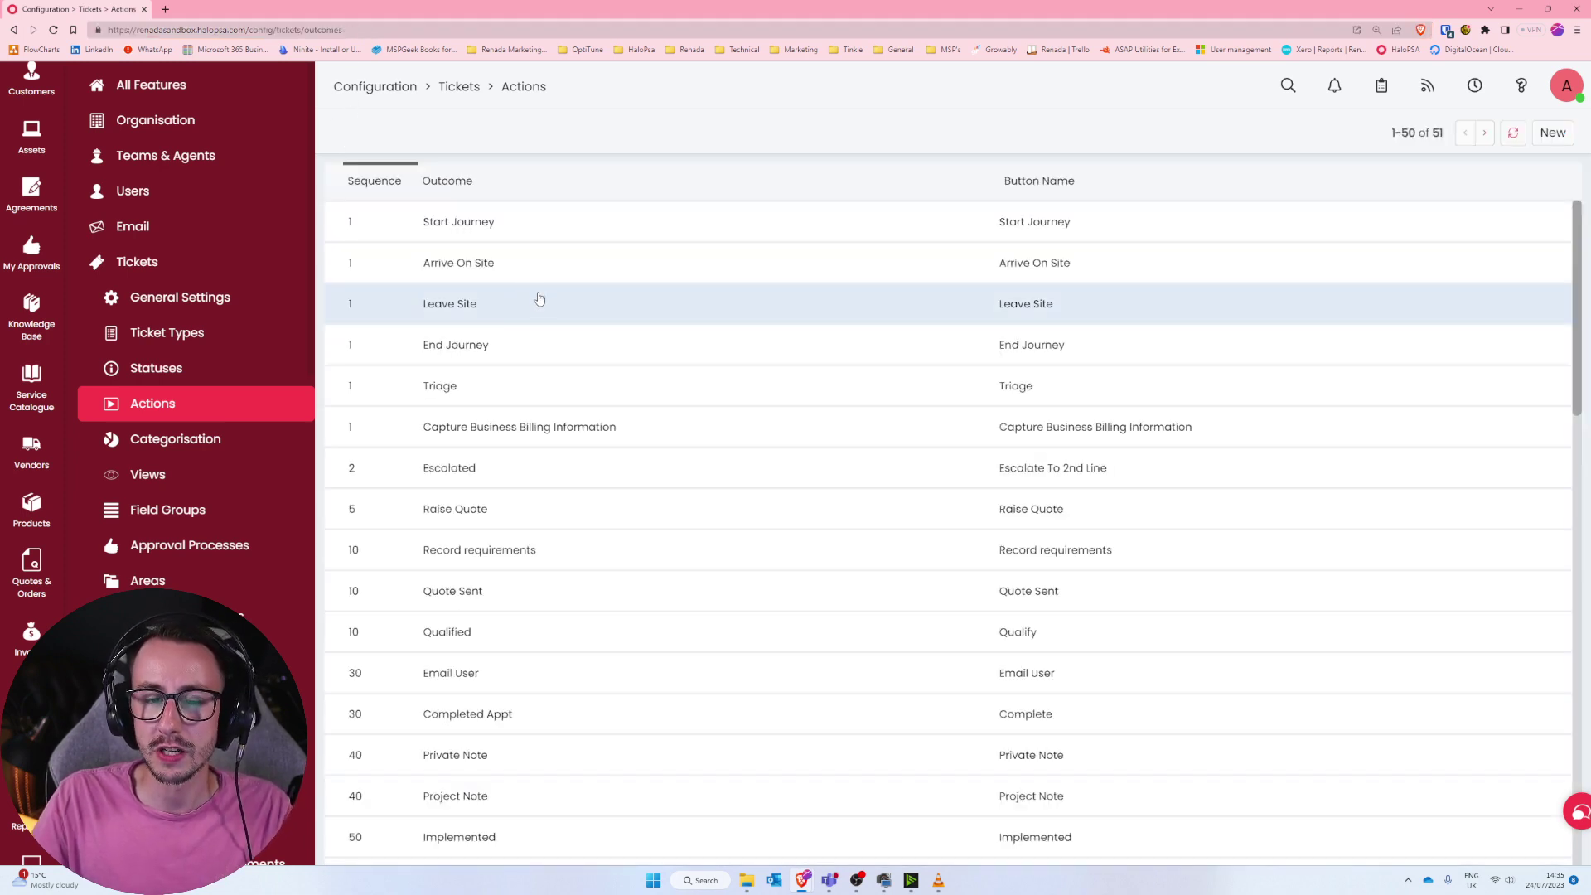
pyautogui.click(538, 300)
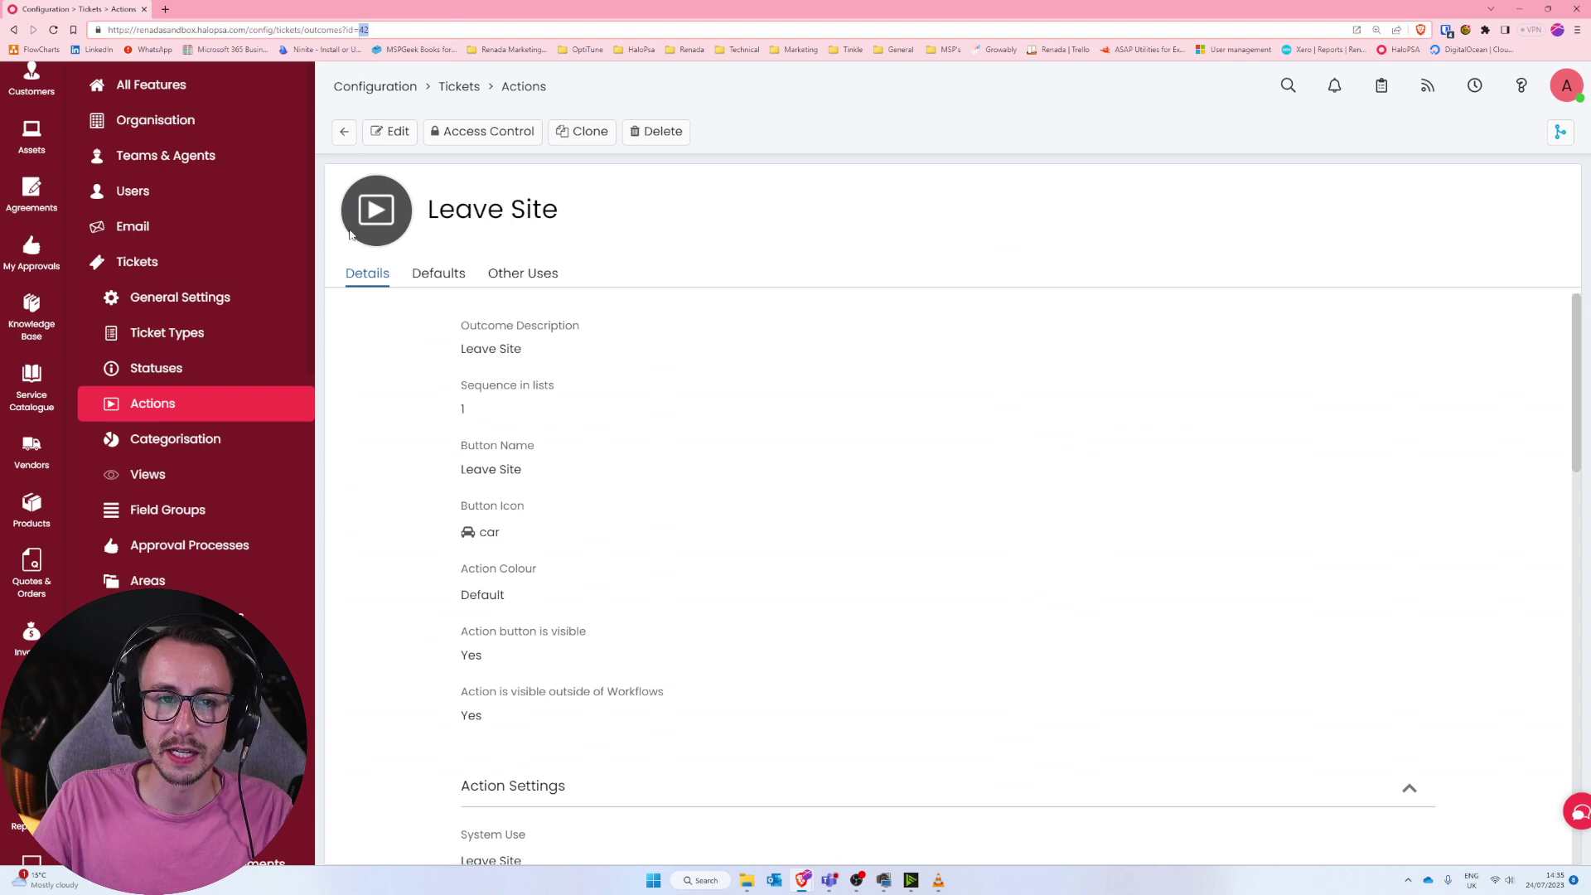
pyautogui.click(344, 131)
pyautogui.click(546, 429)
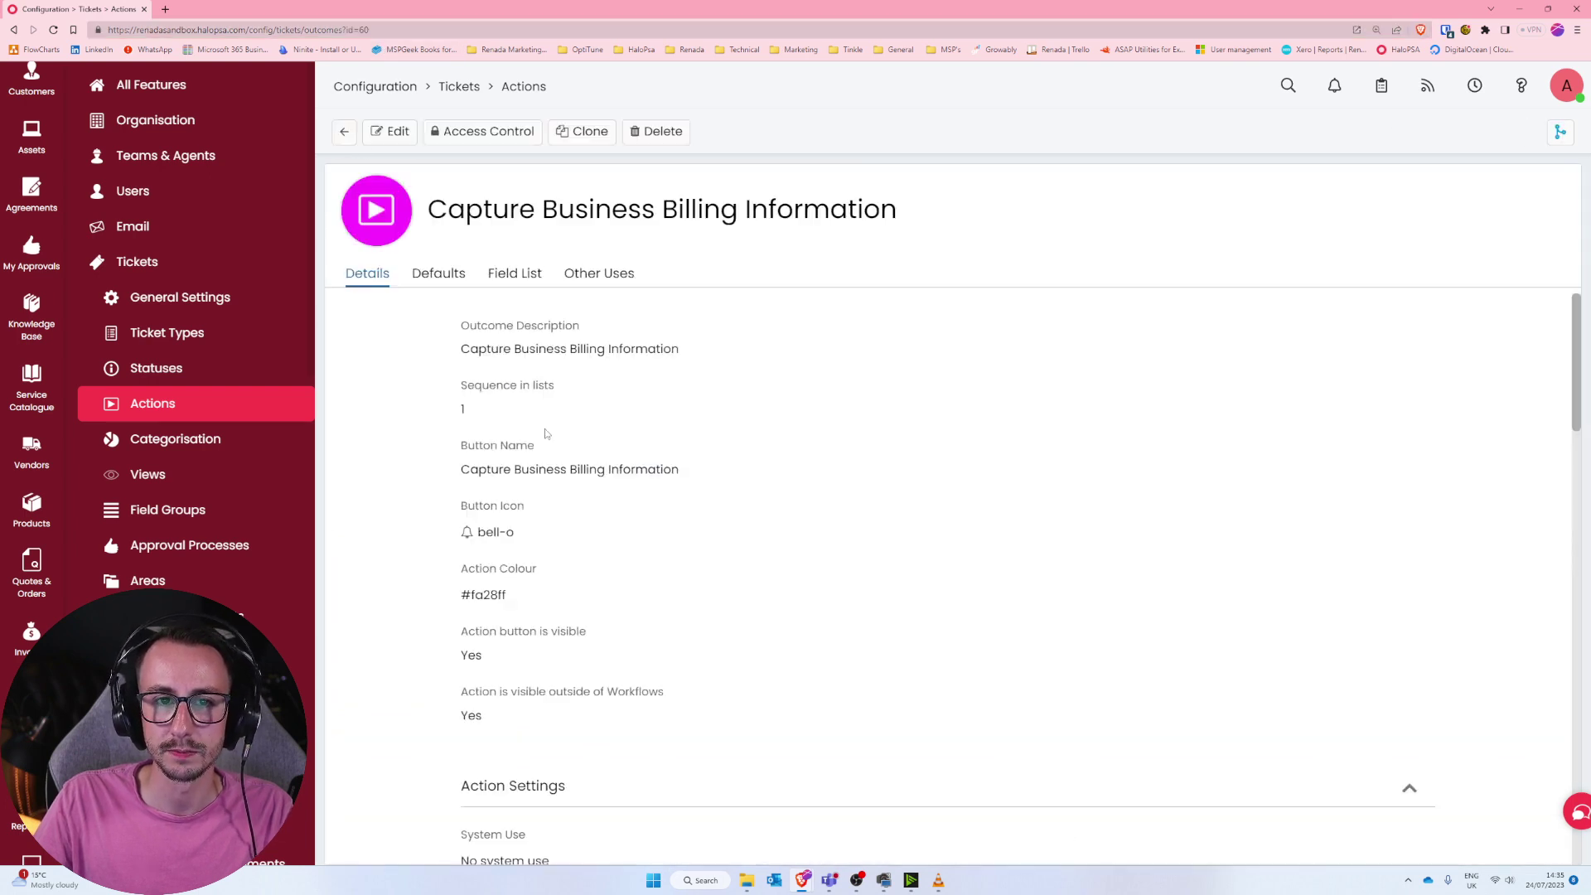
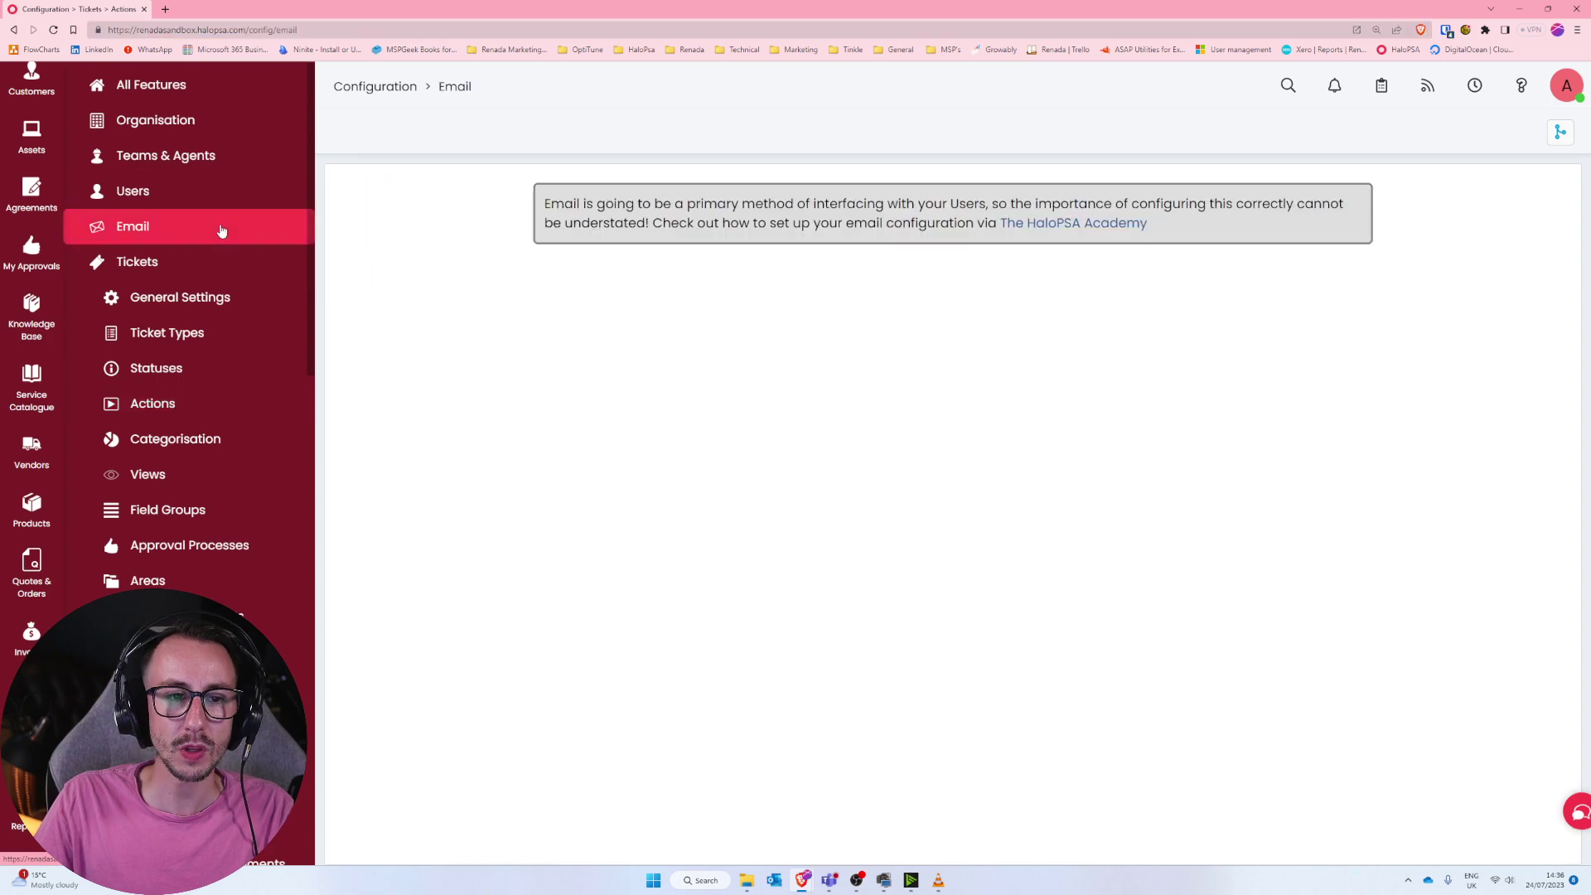
# - Open the Email Templates list filtered to Custom Templates
pyautogui.scroll(-5, 420, 536)
pyautogui.scroll(-2, 857, 713)
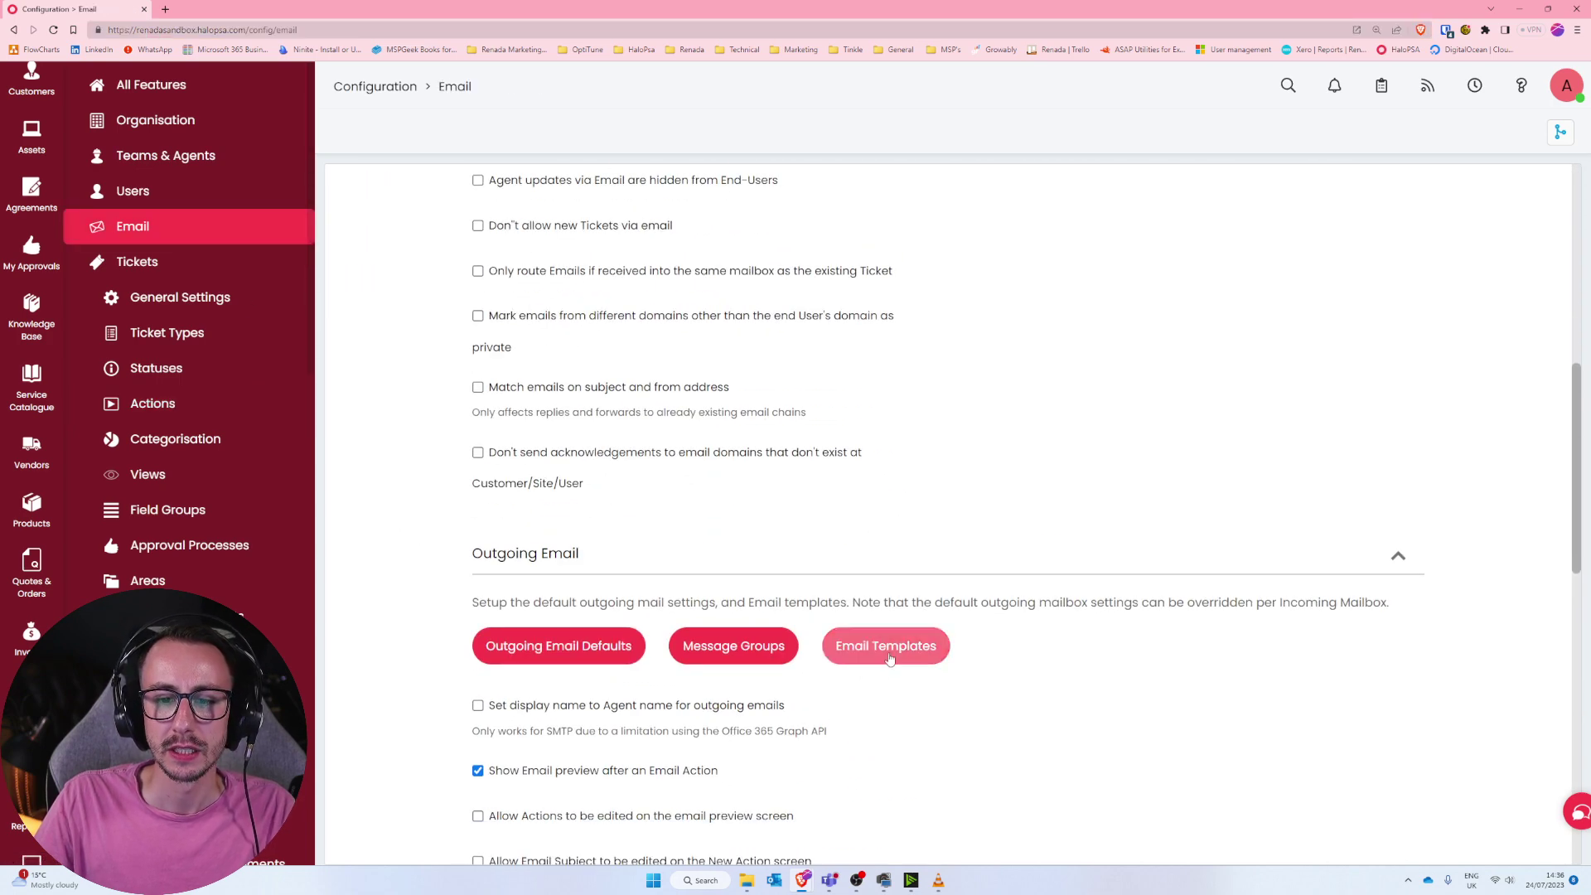
pyautogui.click(889, 660)
pyautogui.click(429, 137)
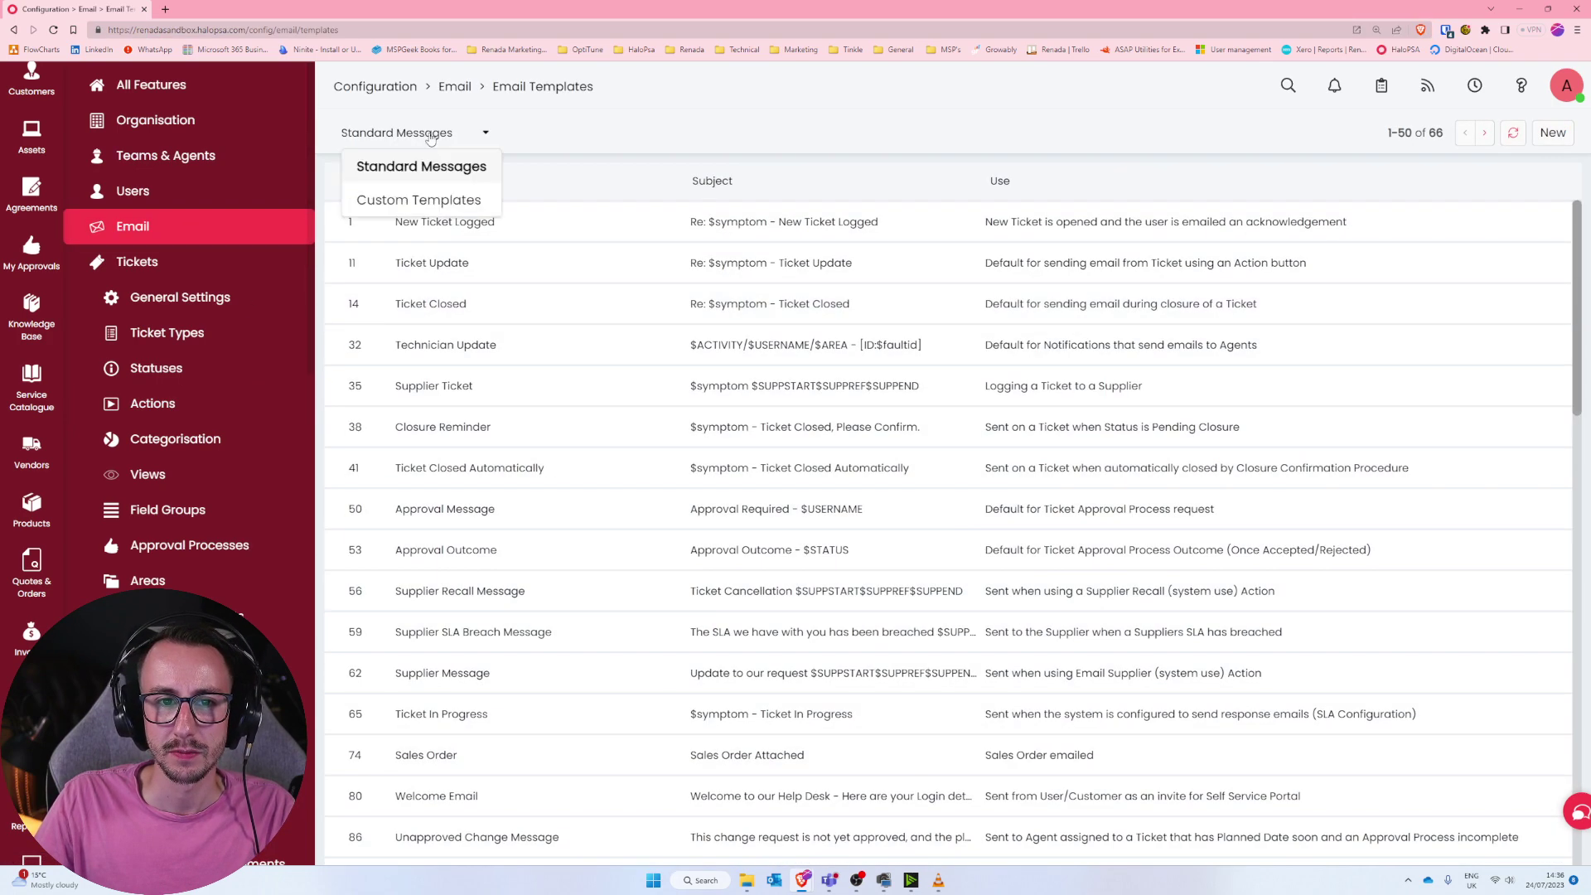
pyautogui.click(448, 202)
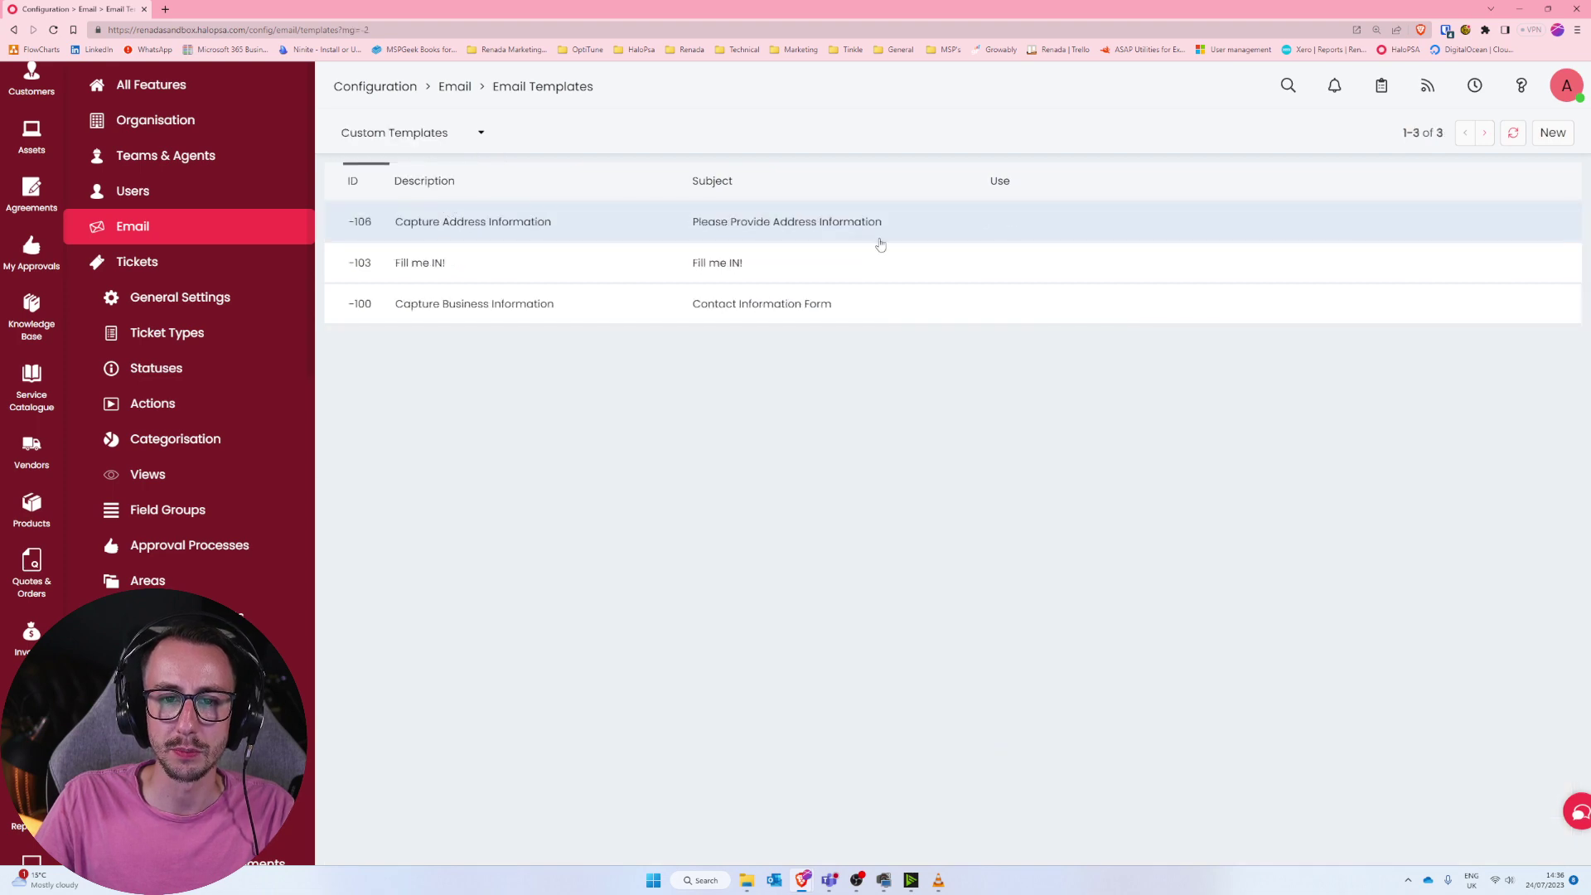
# - Glance at Capture Business Information, then delete the Capture Address Information template
pyautogui.click(890, 304)
pyautogui.click(461, 131)
pyautogui.click(924, 456)
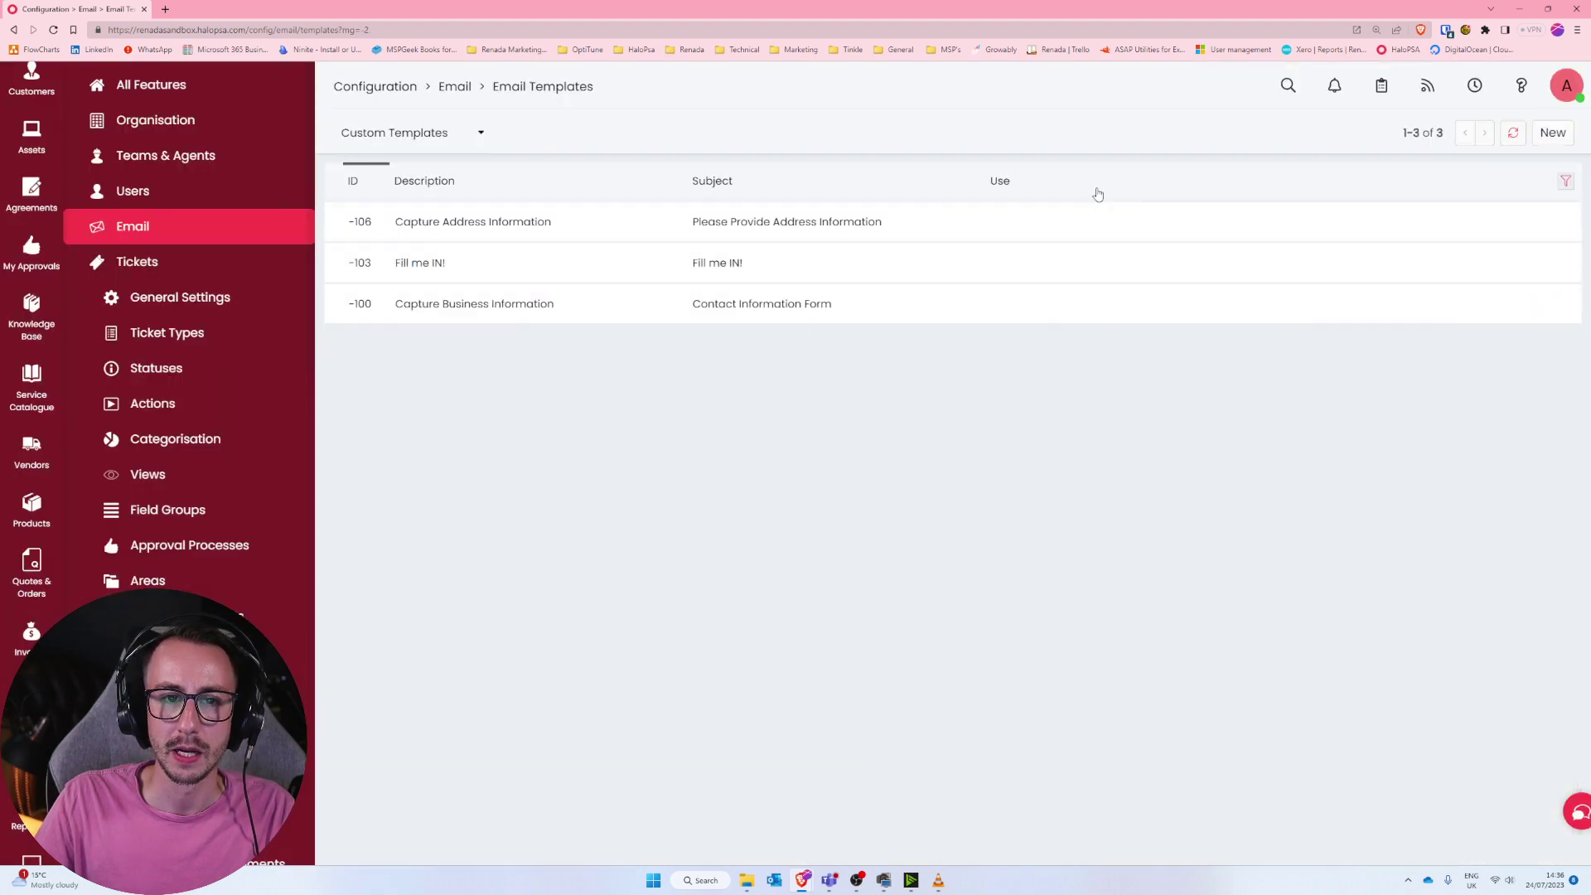
pyautogui.click(1077, 221)
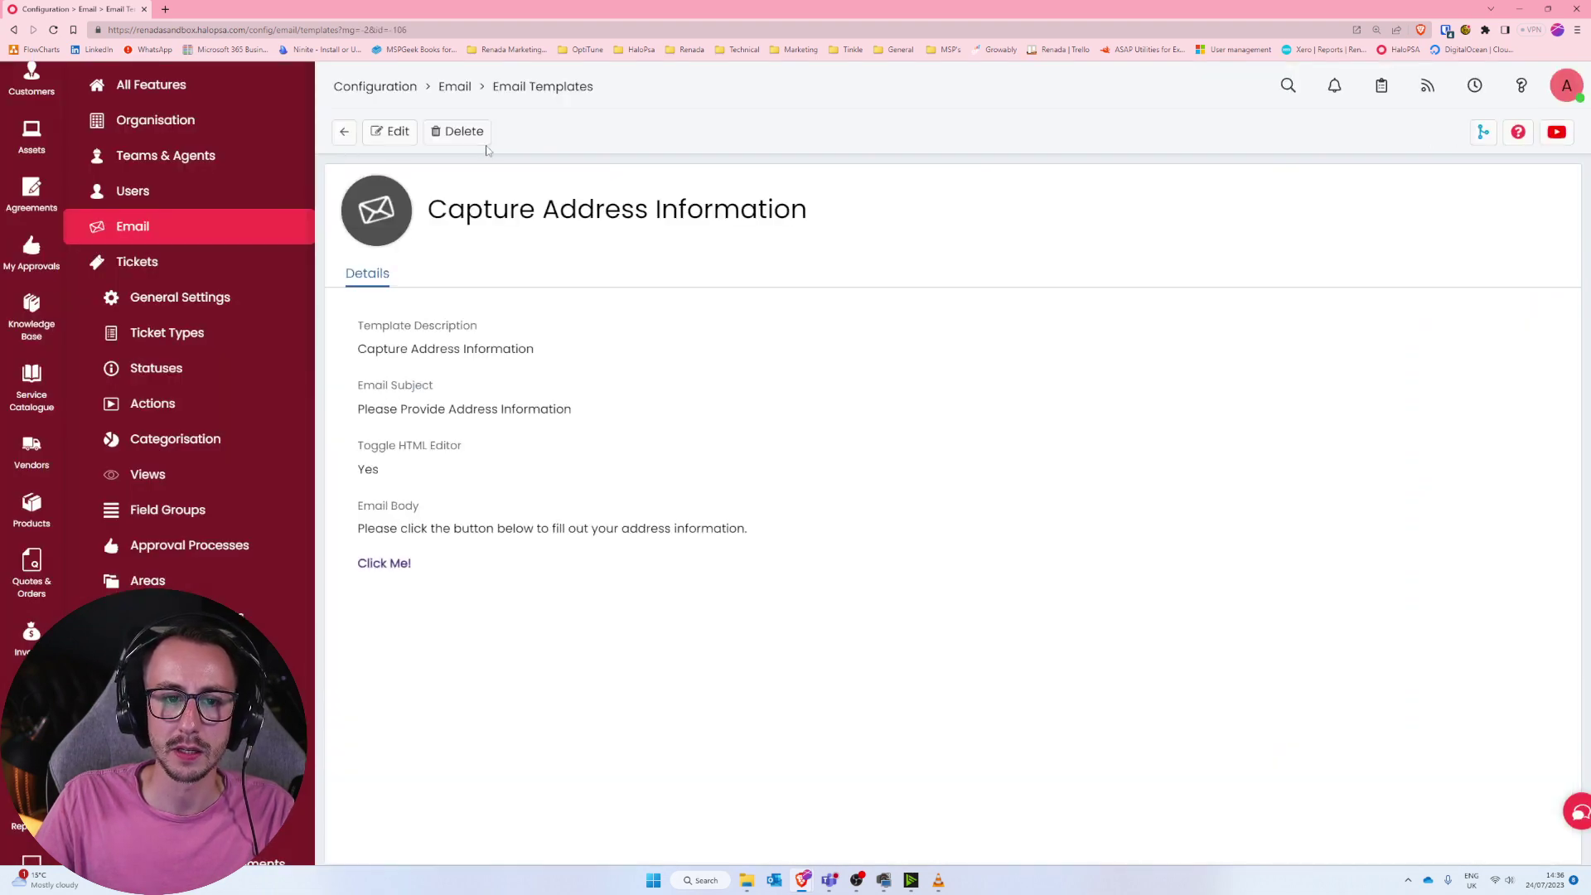
pyautogui.click(458, 131)
pyautogui.click(919, 457)
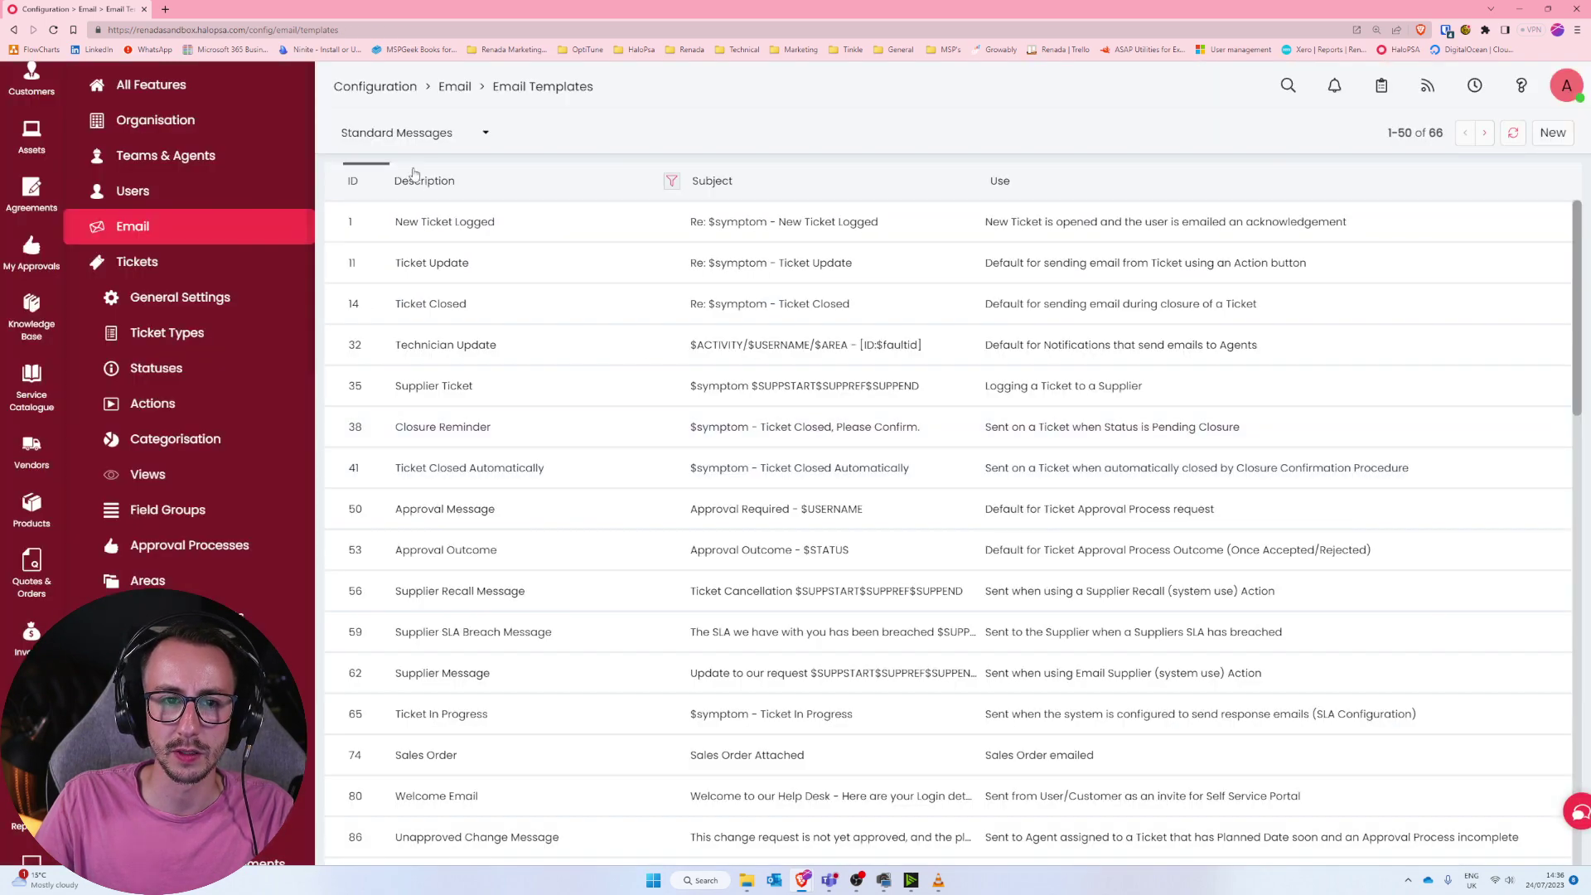
# - Delete the Fill me IN! template and return to the Custom Templates list
pyautogui.click(398, 132)
pyautogui.click(397, 199)
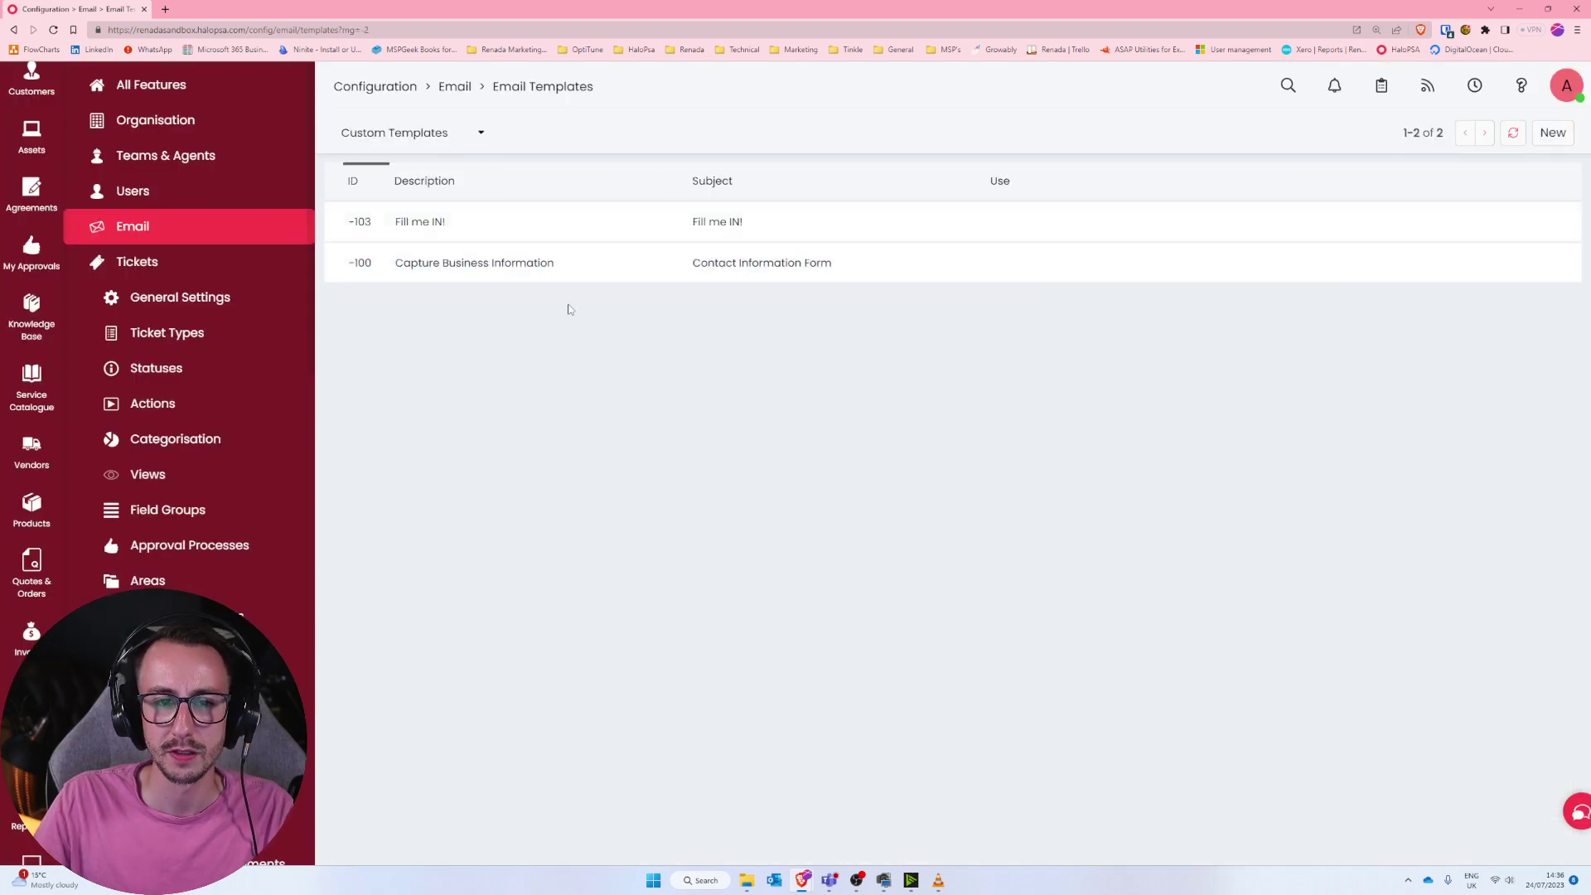
pyautogui.click(553, 221)
pyautogui.click(461, 132)
pyautogui.click(902, 472)
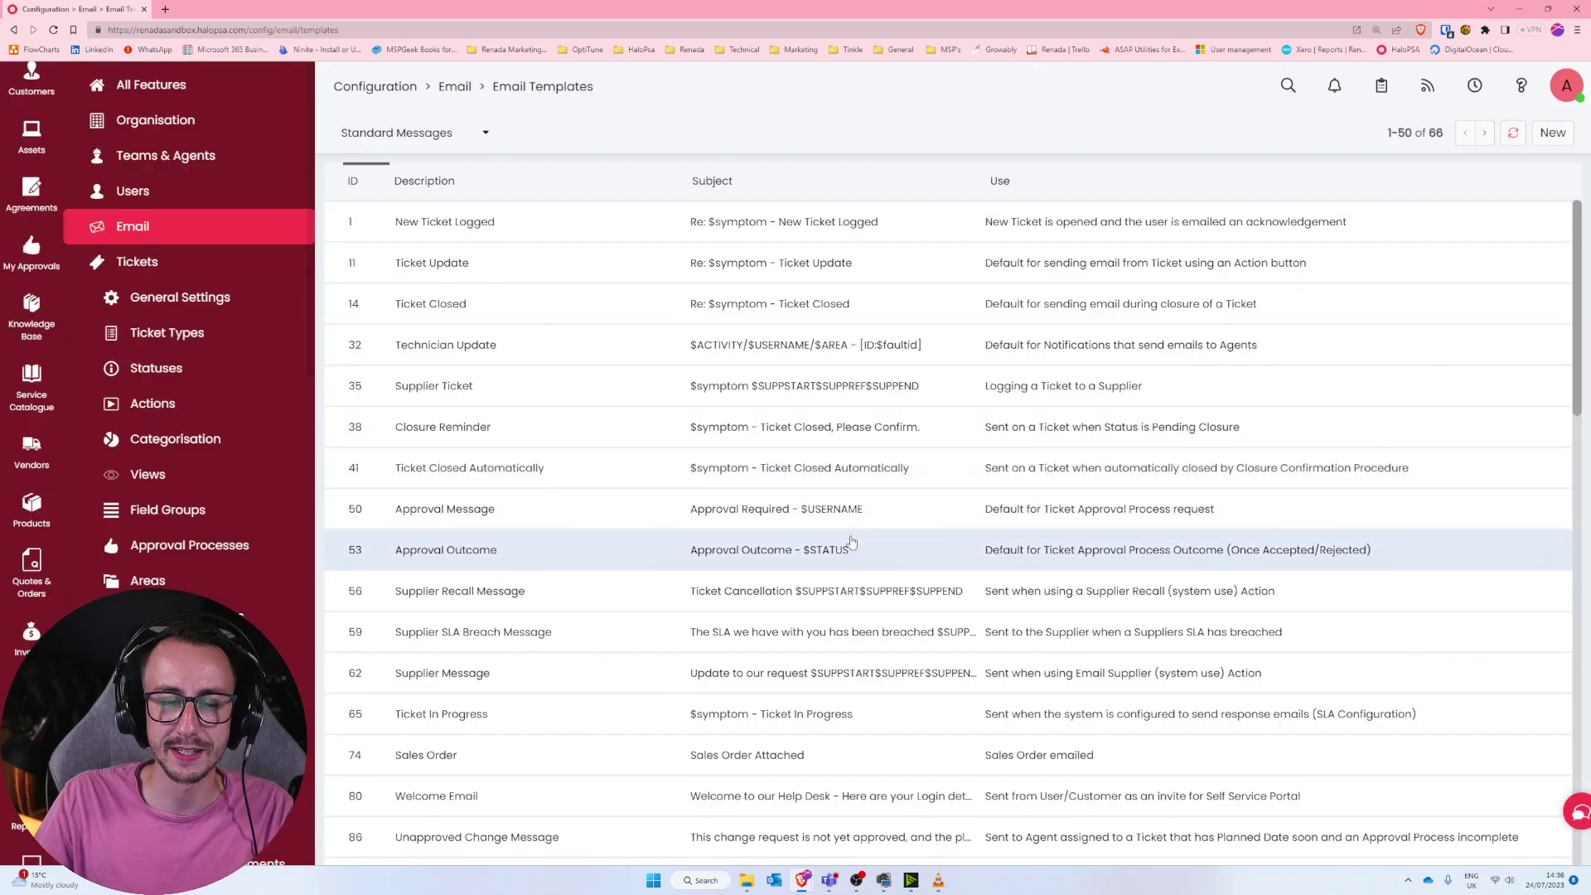
pyautogui.click(398, 133)
pyautogui.click(406, 199)
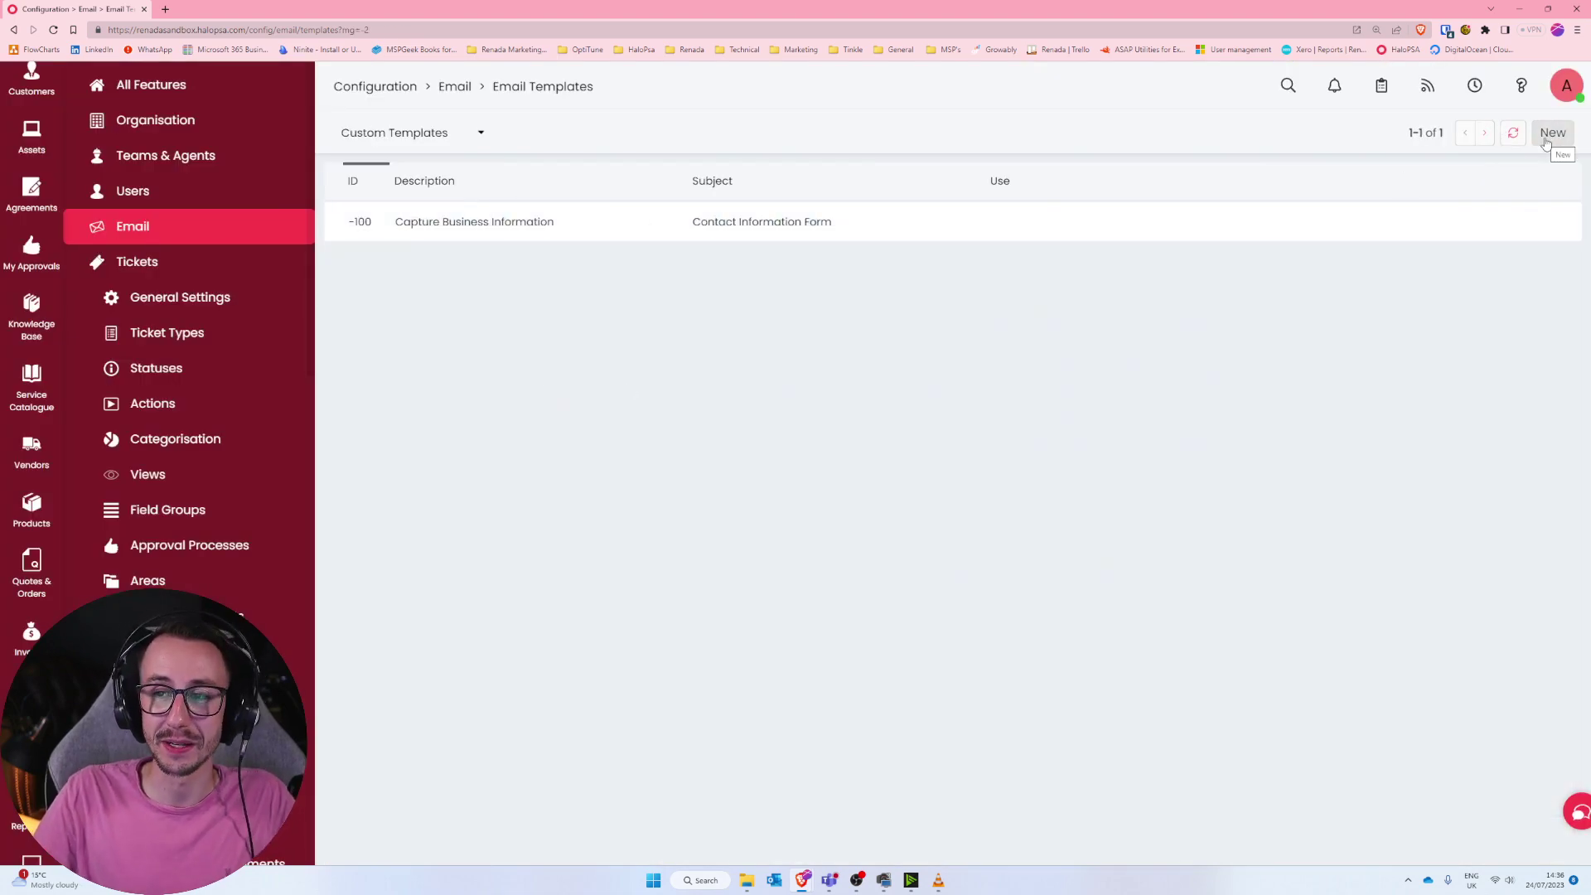
# - Create template 'Capture Business Information - Youtube' with subject 'Please provide business information', HTML editor off
pyautogui.click(1546, 141)
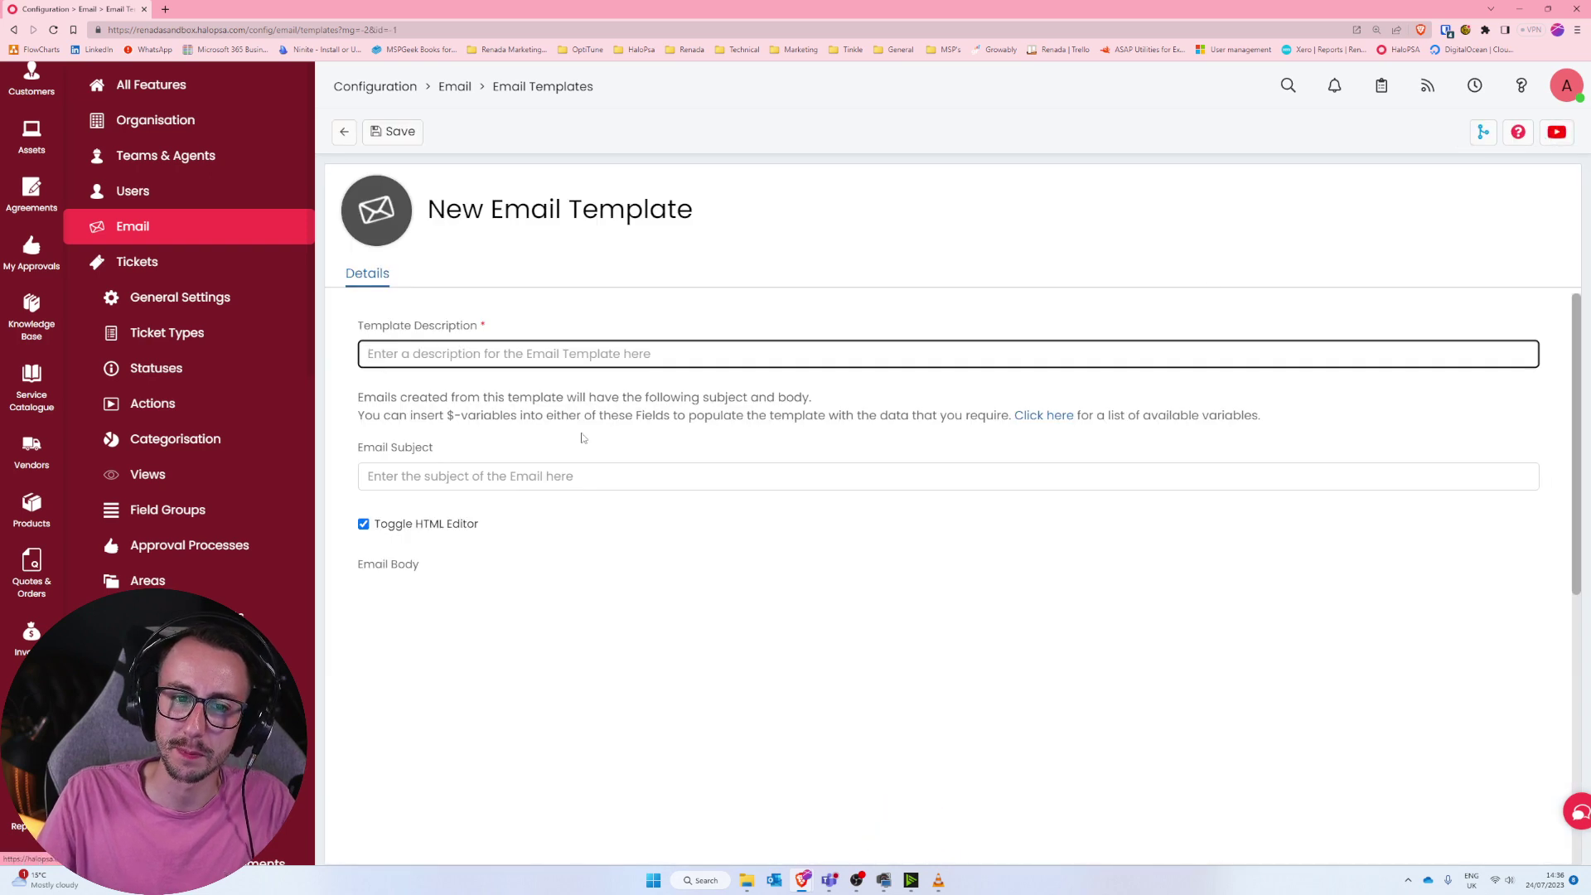
pyautogui.write('C')
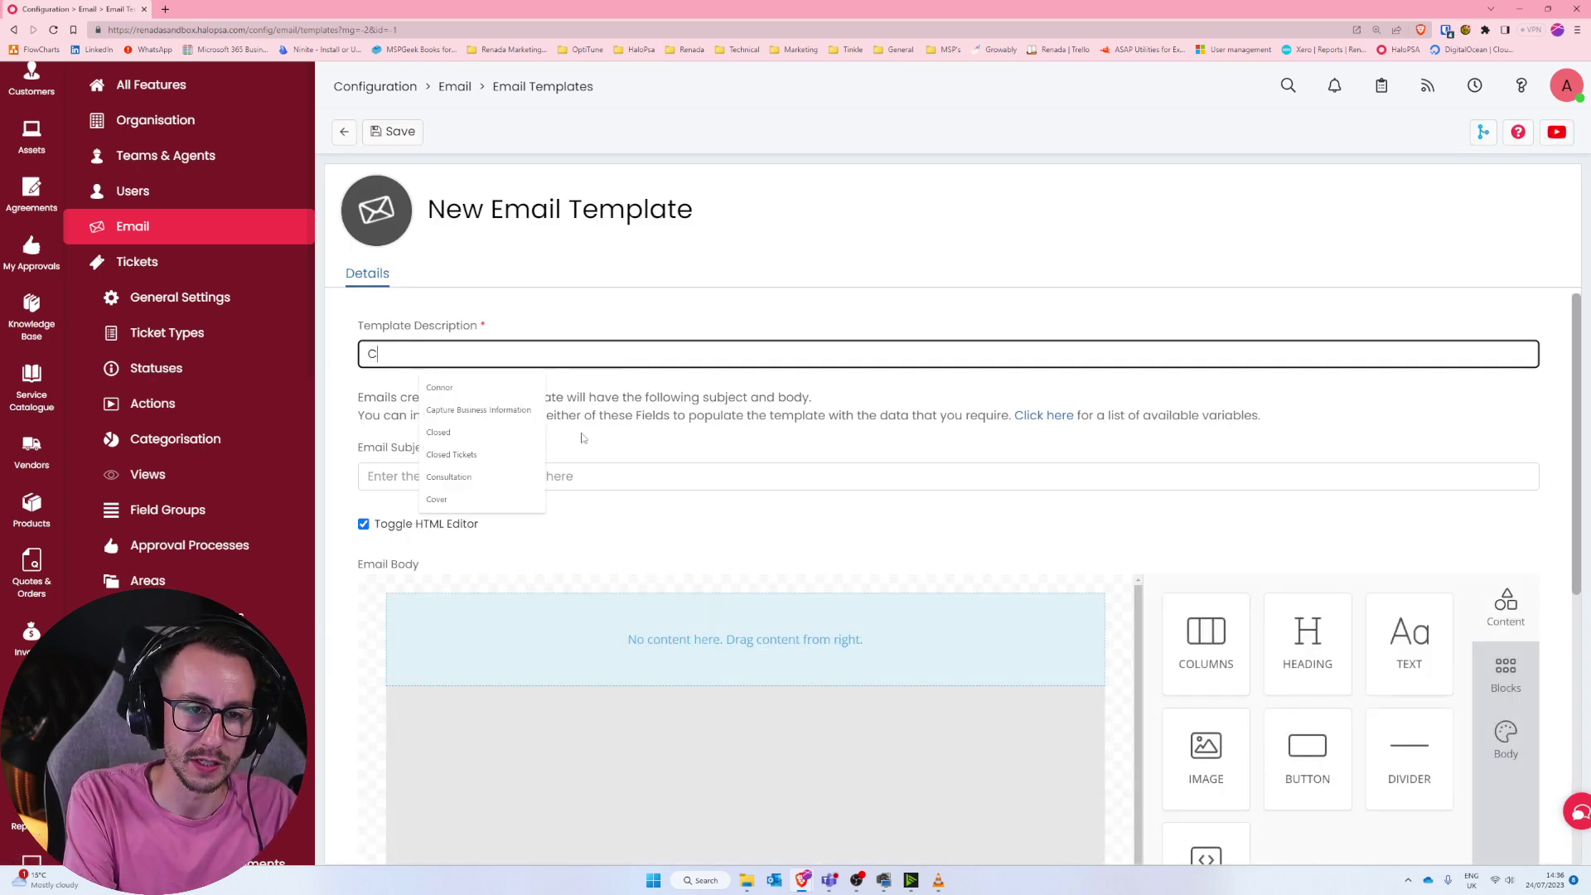
pyautogui.write('apture Busines')
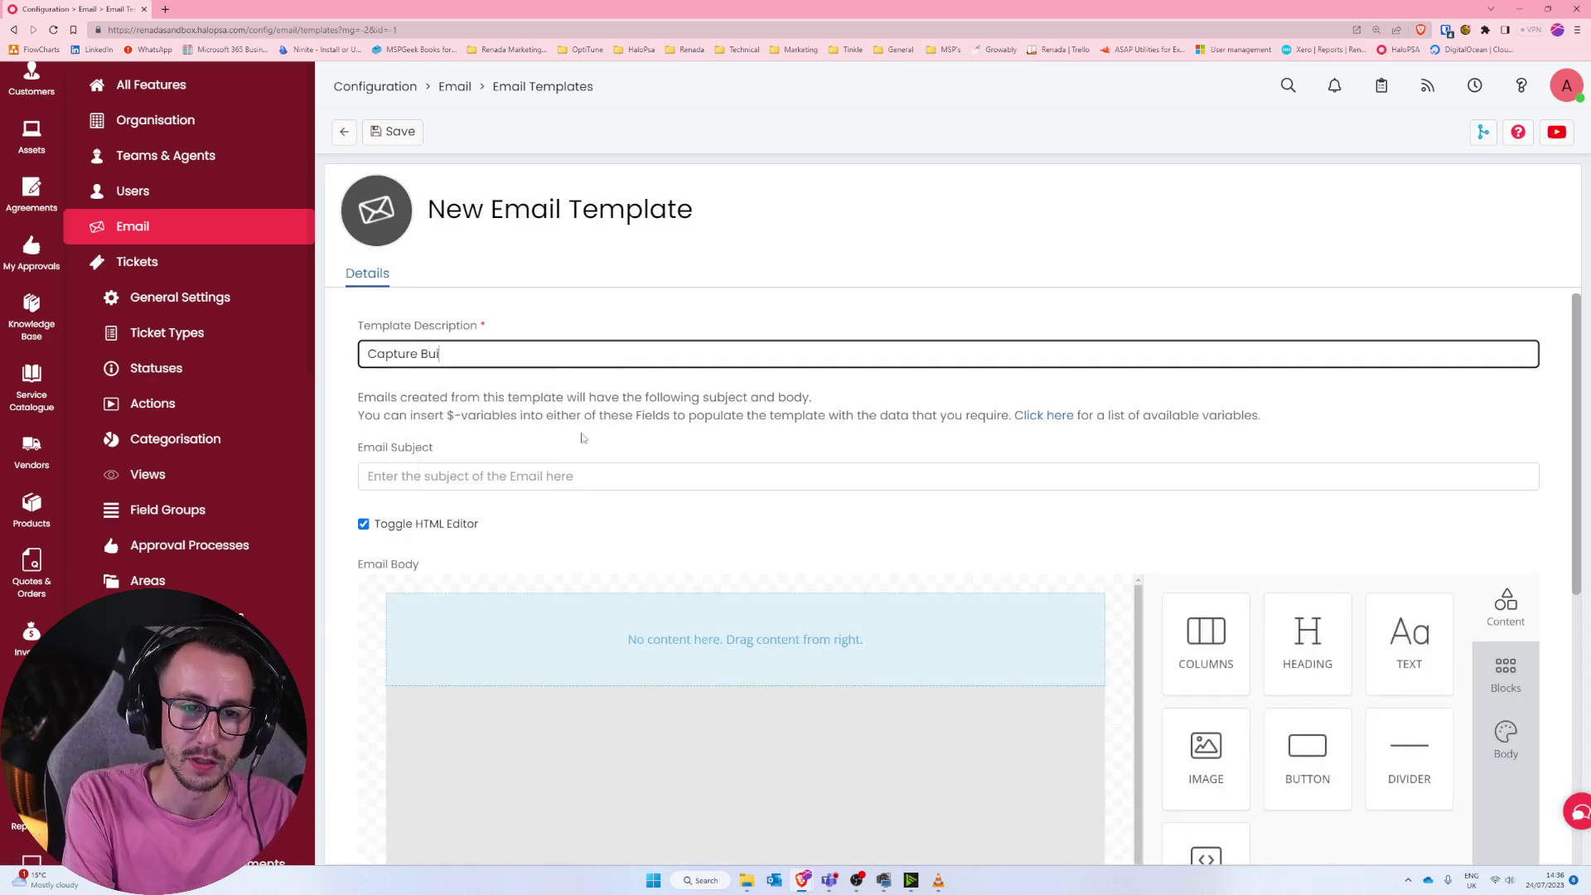
pyautogui.write('s Information ')
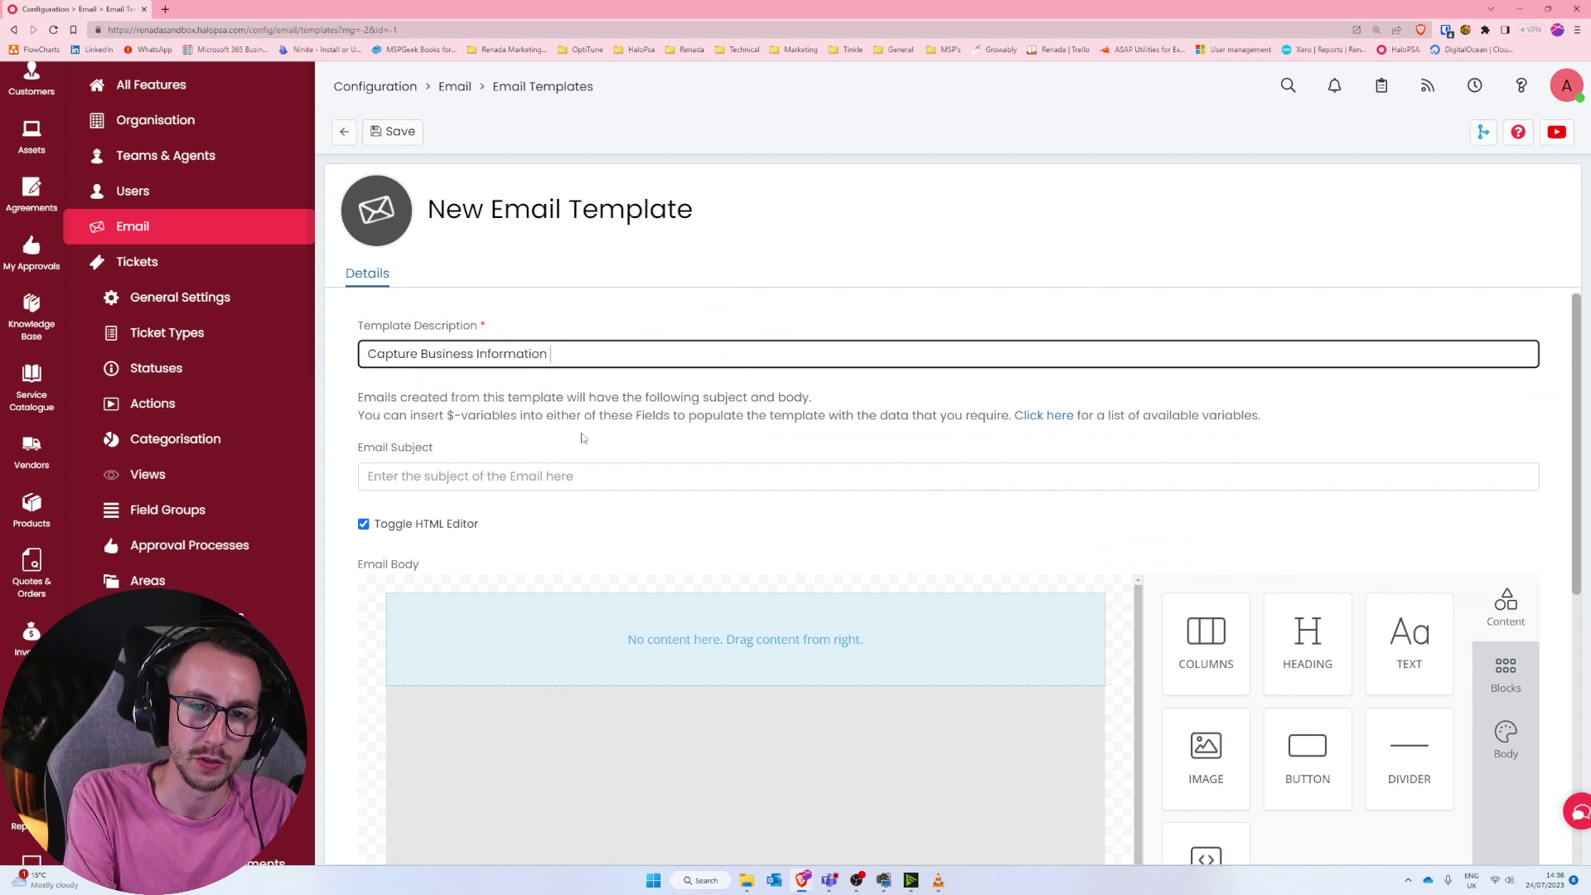
pyautogui.write('- Youtube')
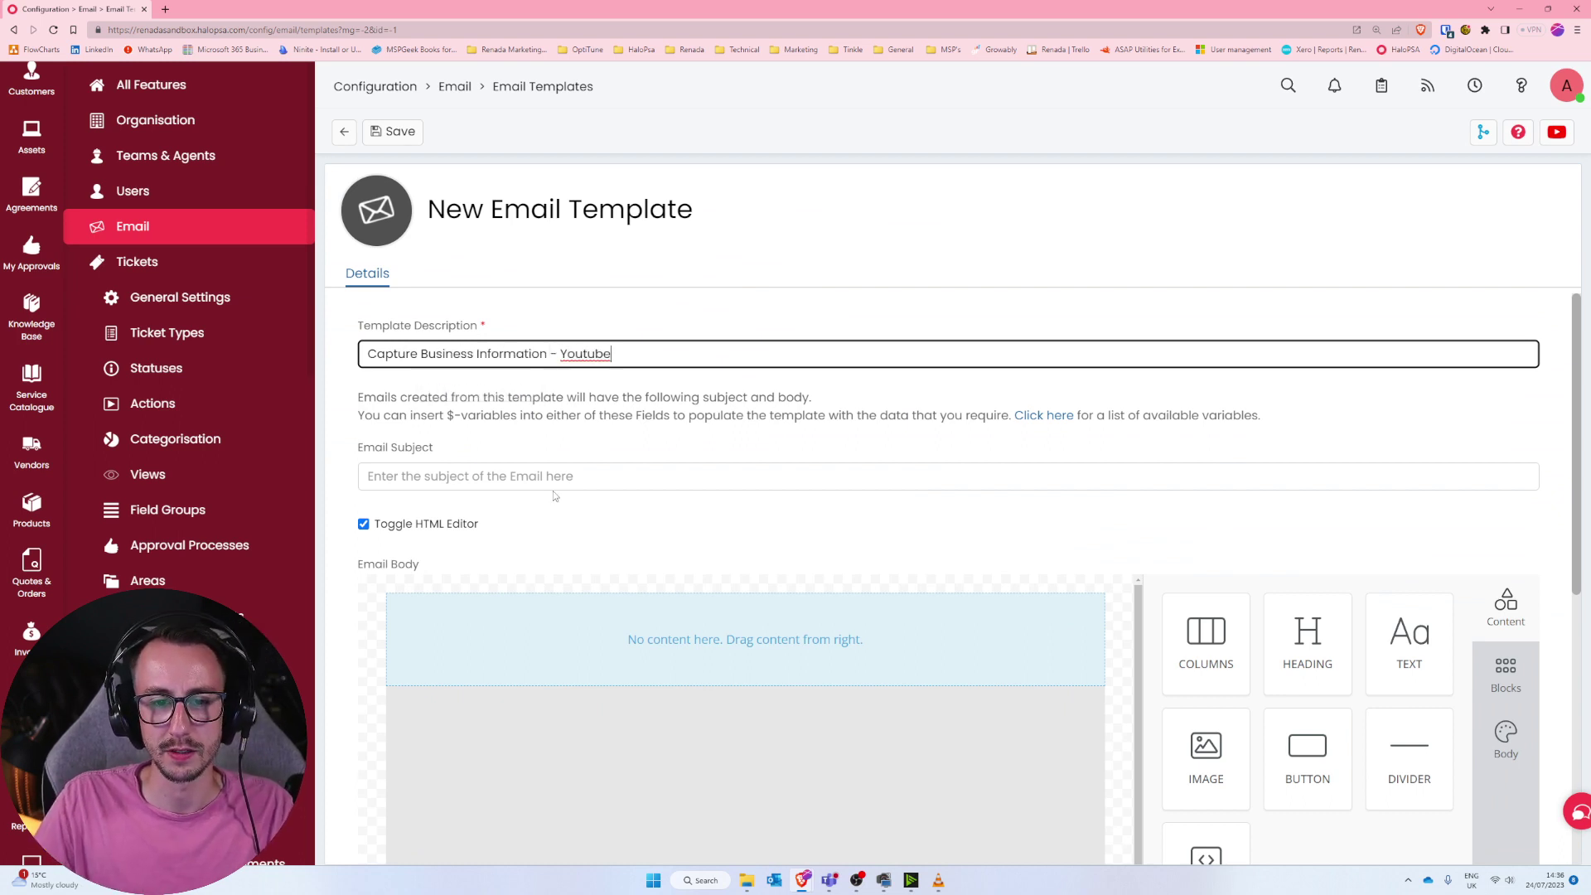
pyautogui.click(554, 484)
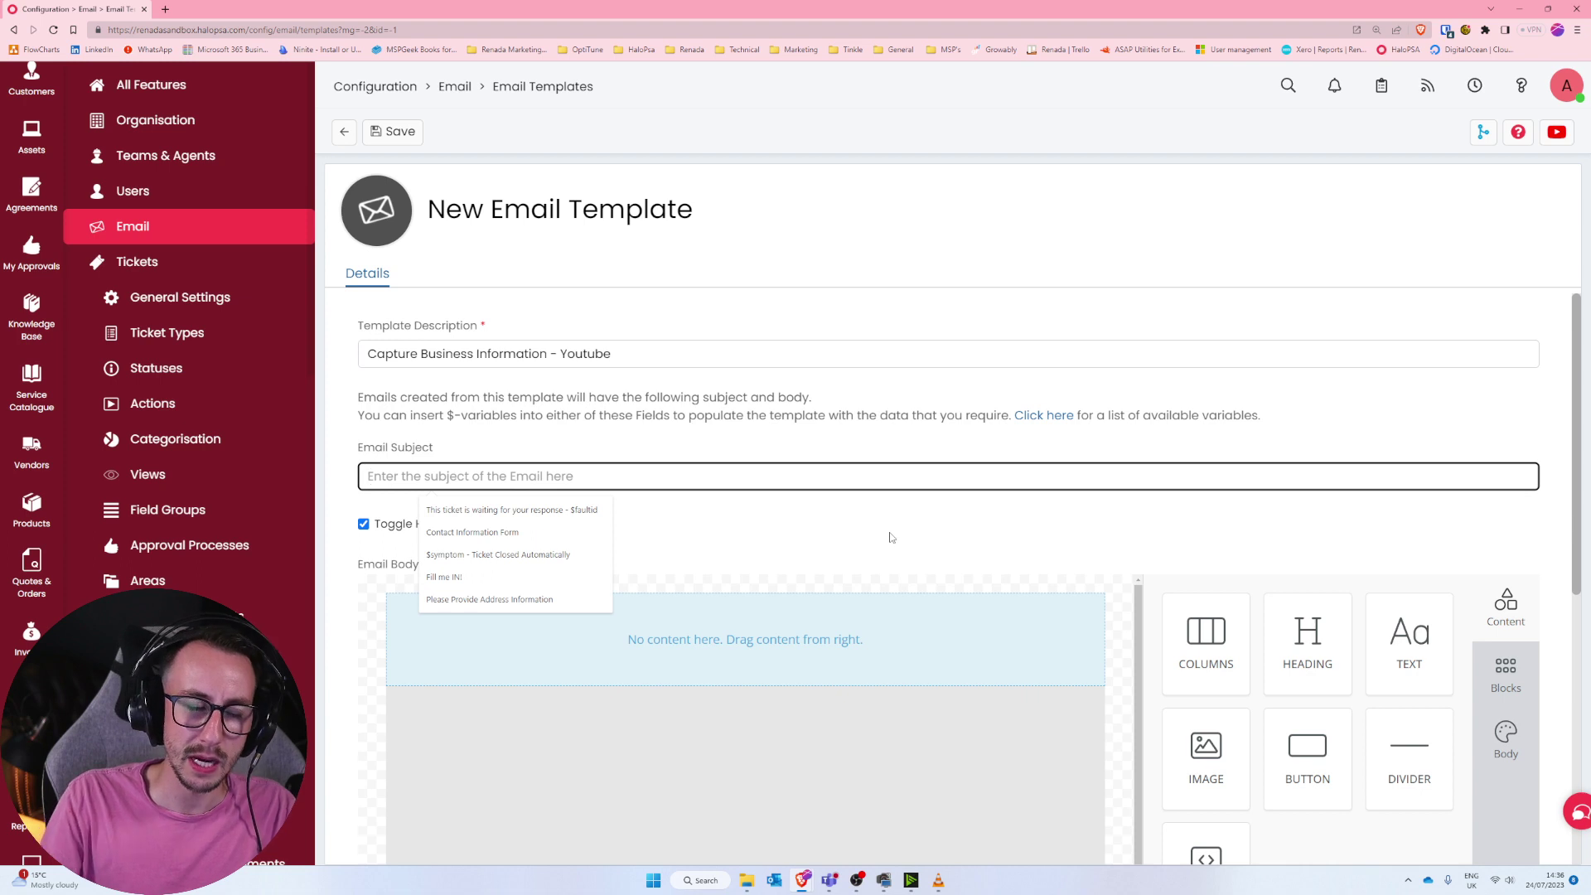
pyautogui.write('P')
pyautogui.press('BackSpace')
pyautogui.write('Please fi')
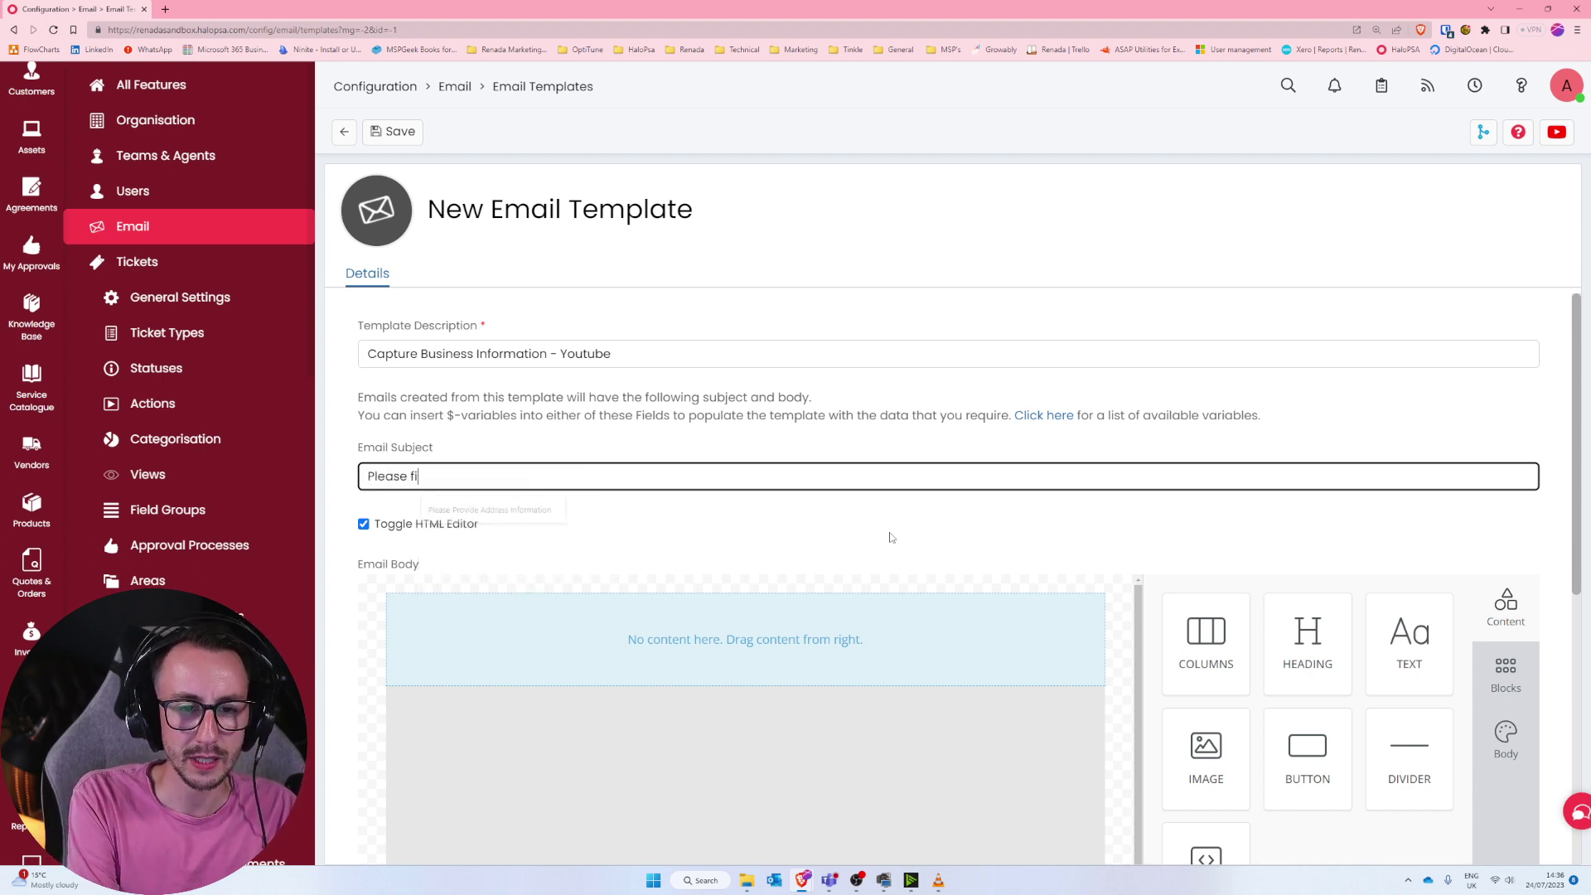
pyautogui.press('BackSpace')
pyautogui.press('BackSpace')
pyautogui.write('provid')
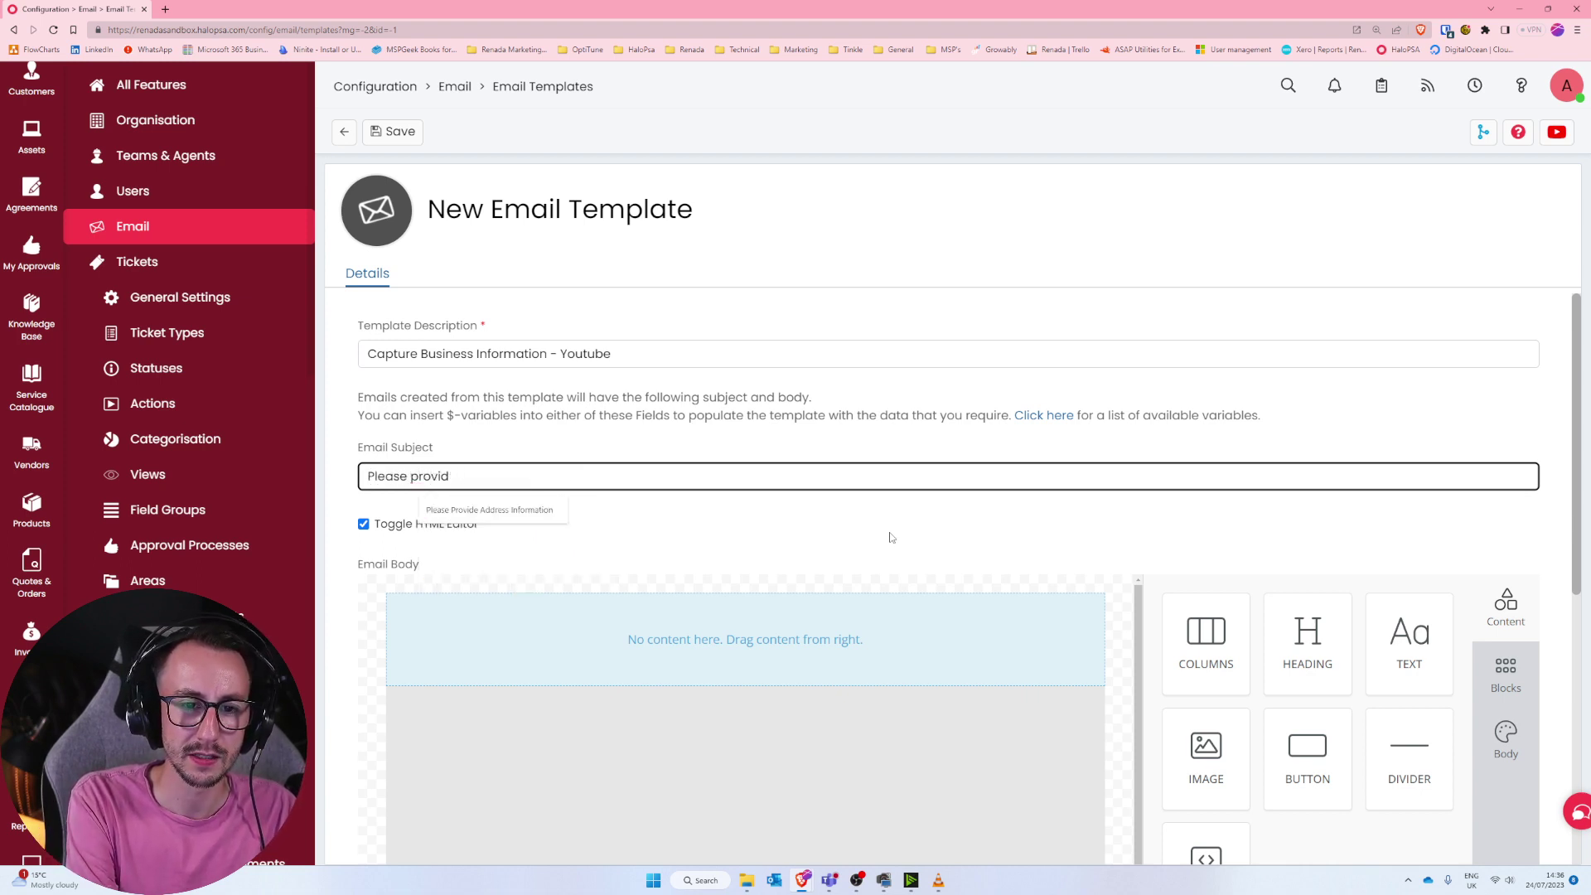
pyautogui.write('e business information ')
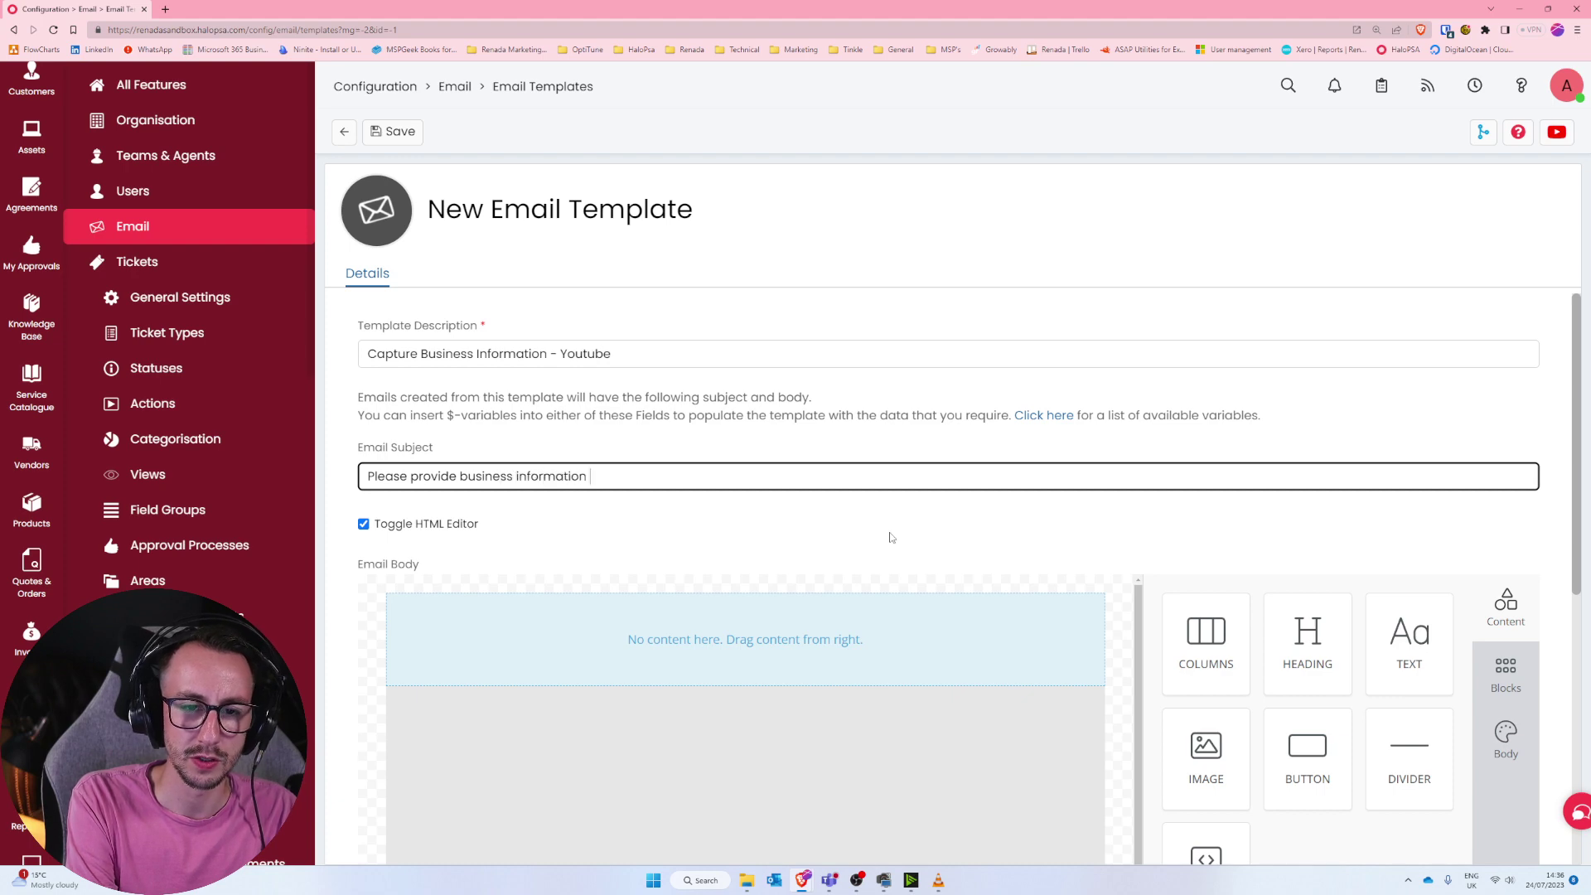
pyautogui.write('| Thanks Renada')
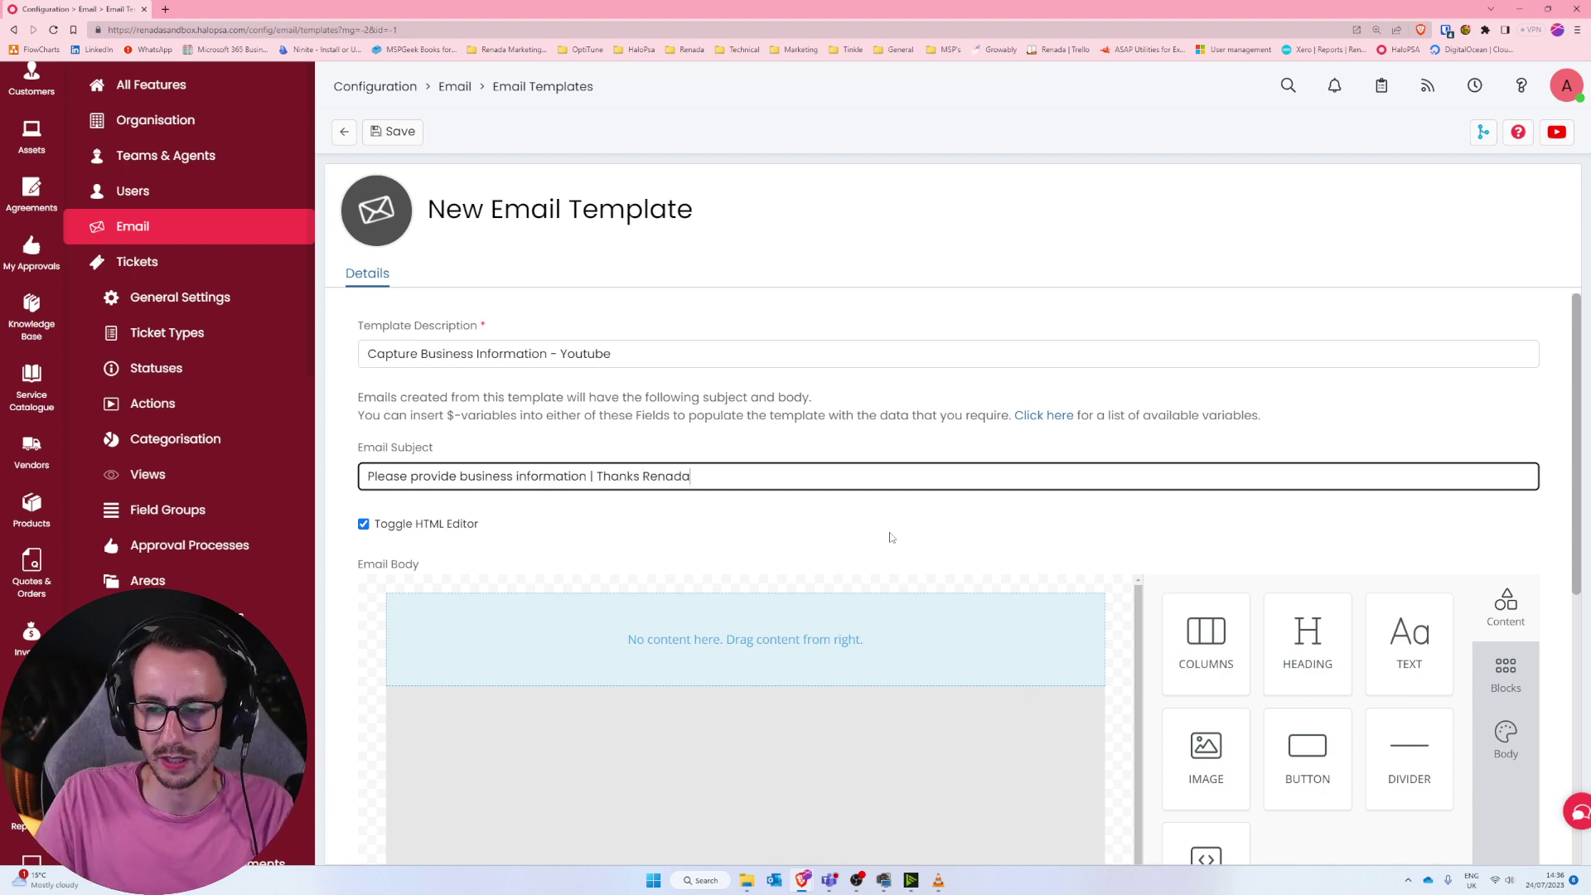
pyautogui.scroll(-2, 891, 538)
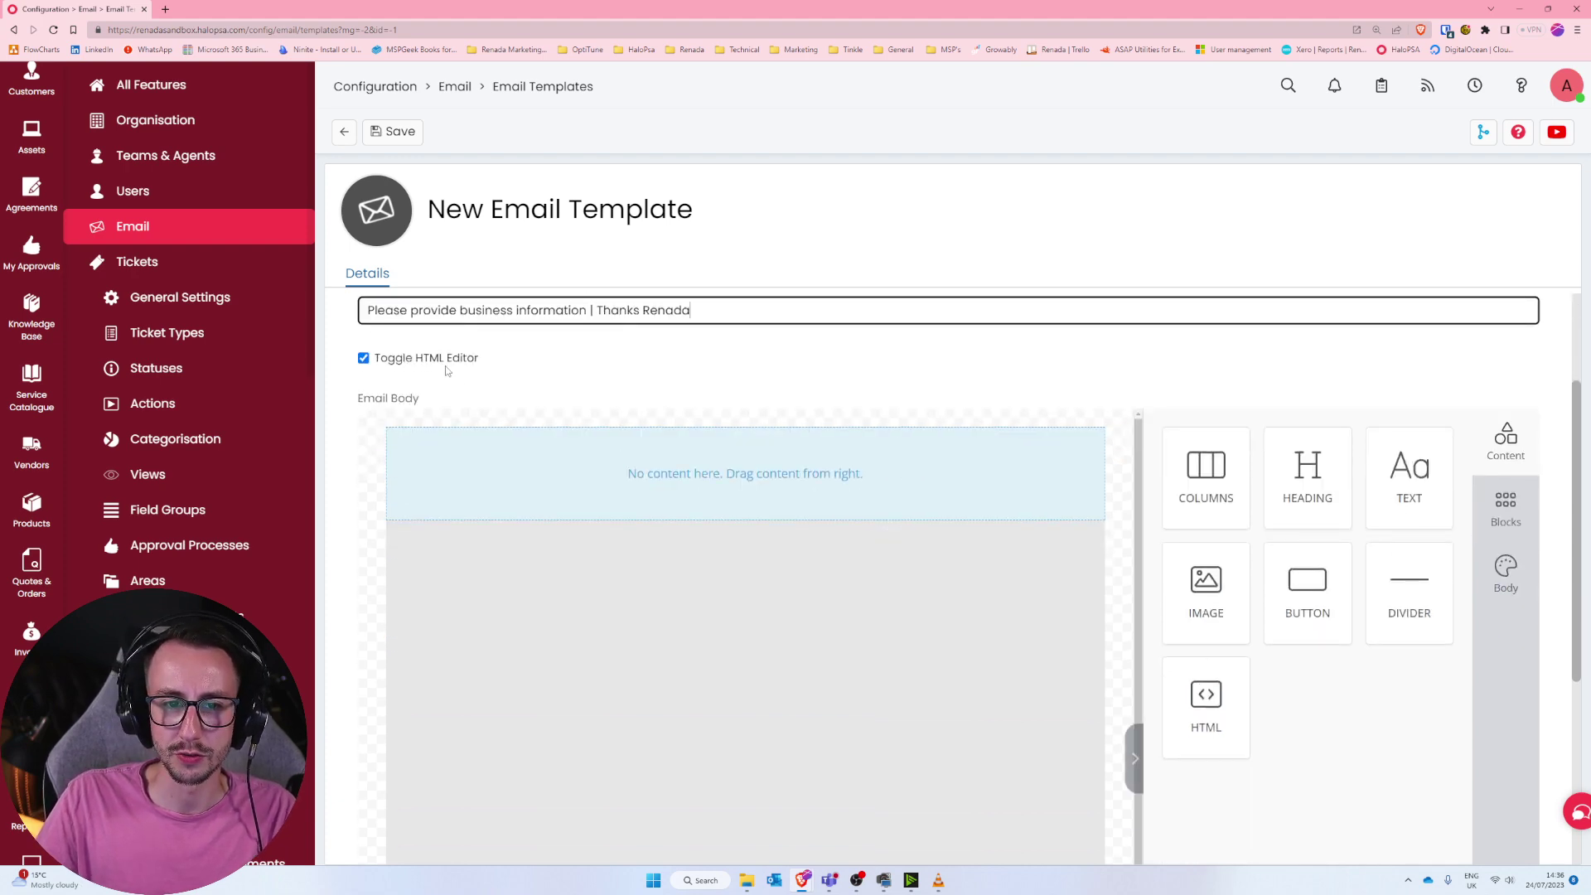
pyautogui.click(445, 365)
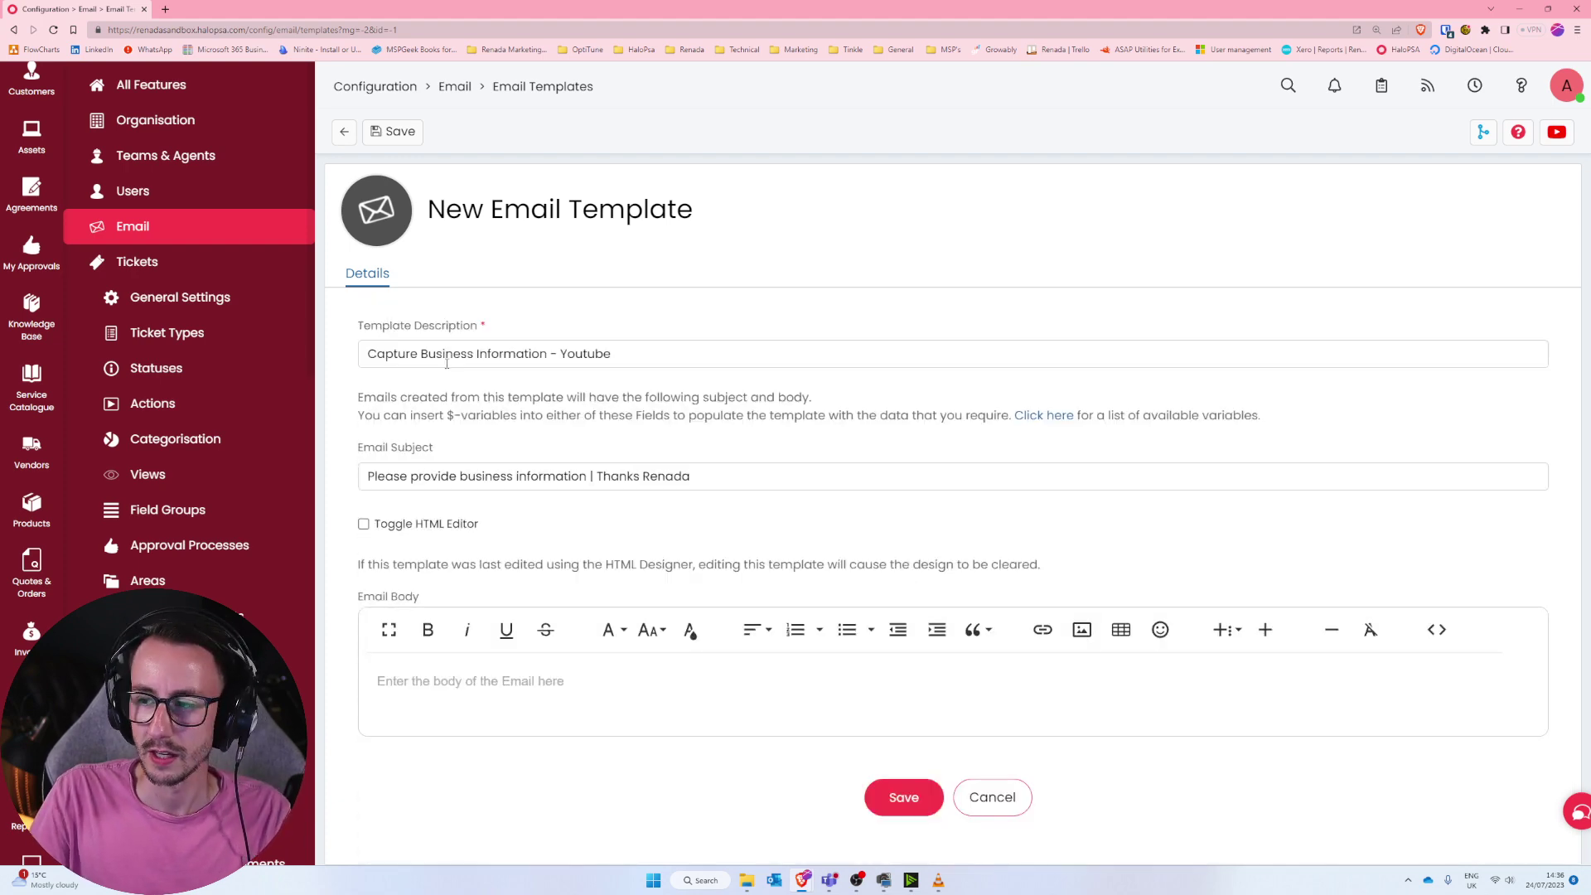
# - Write the body request to fill out business information, add a 'Click Here!' line and select it
pyautogui.click(658, 695)
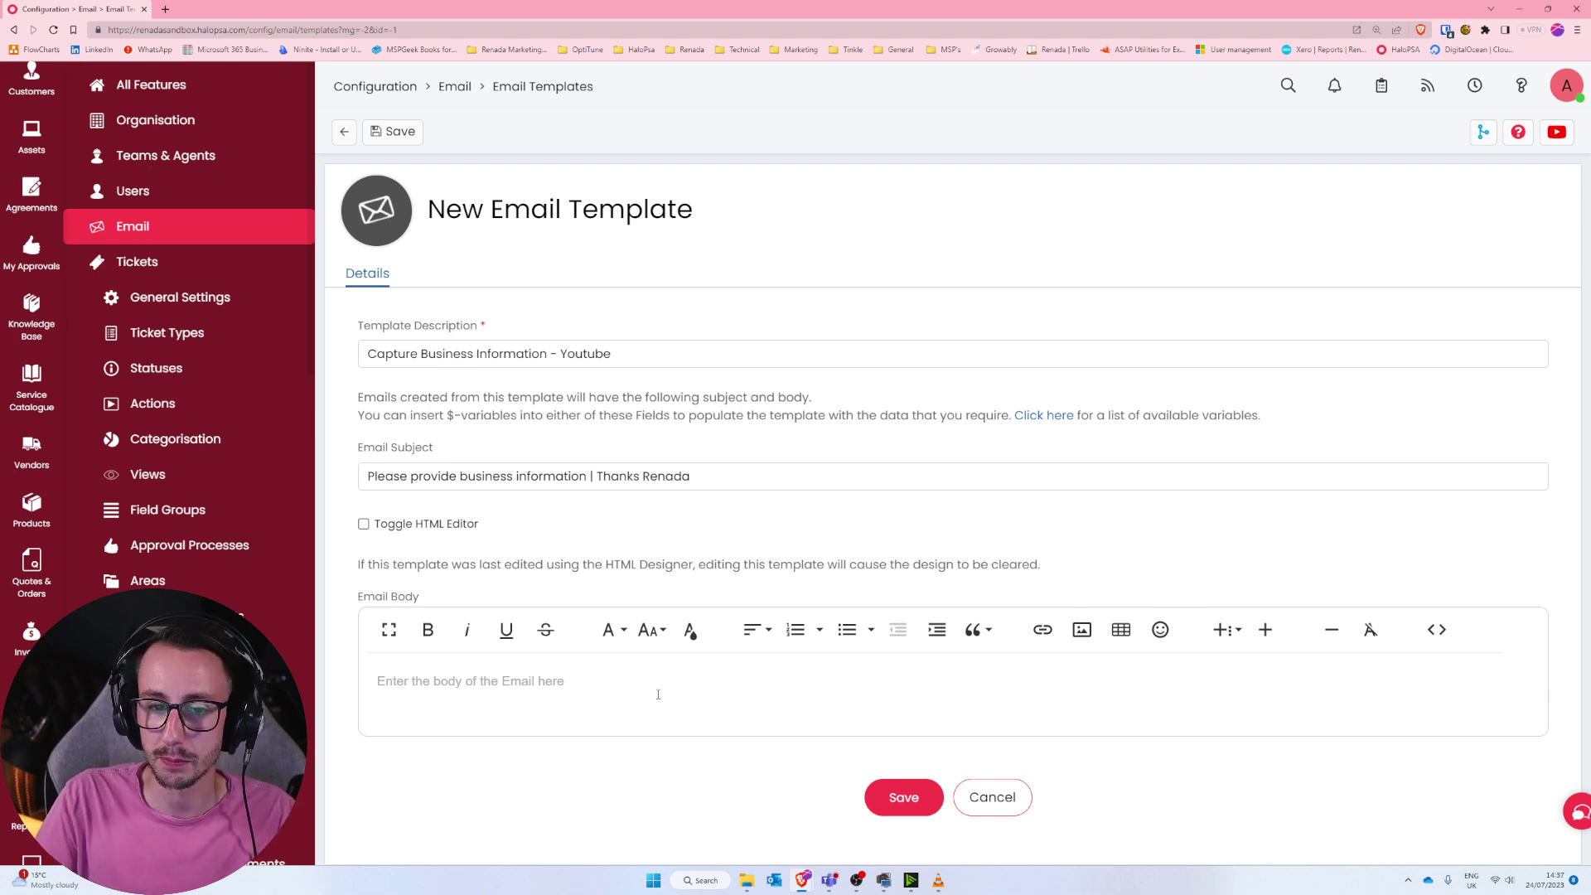
pyautogui.write('Hi')
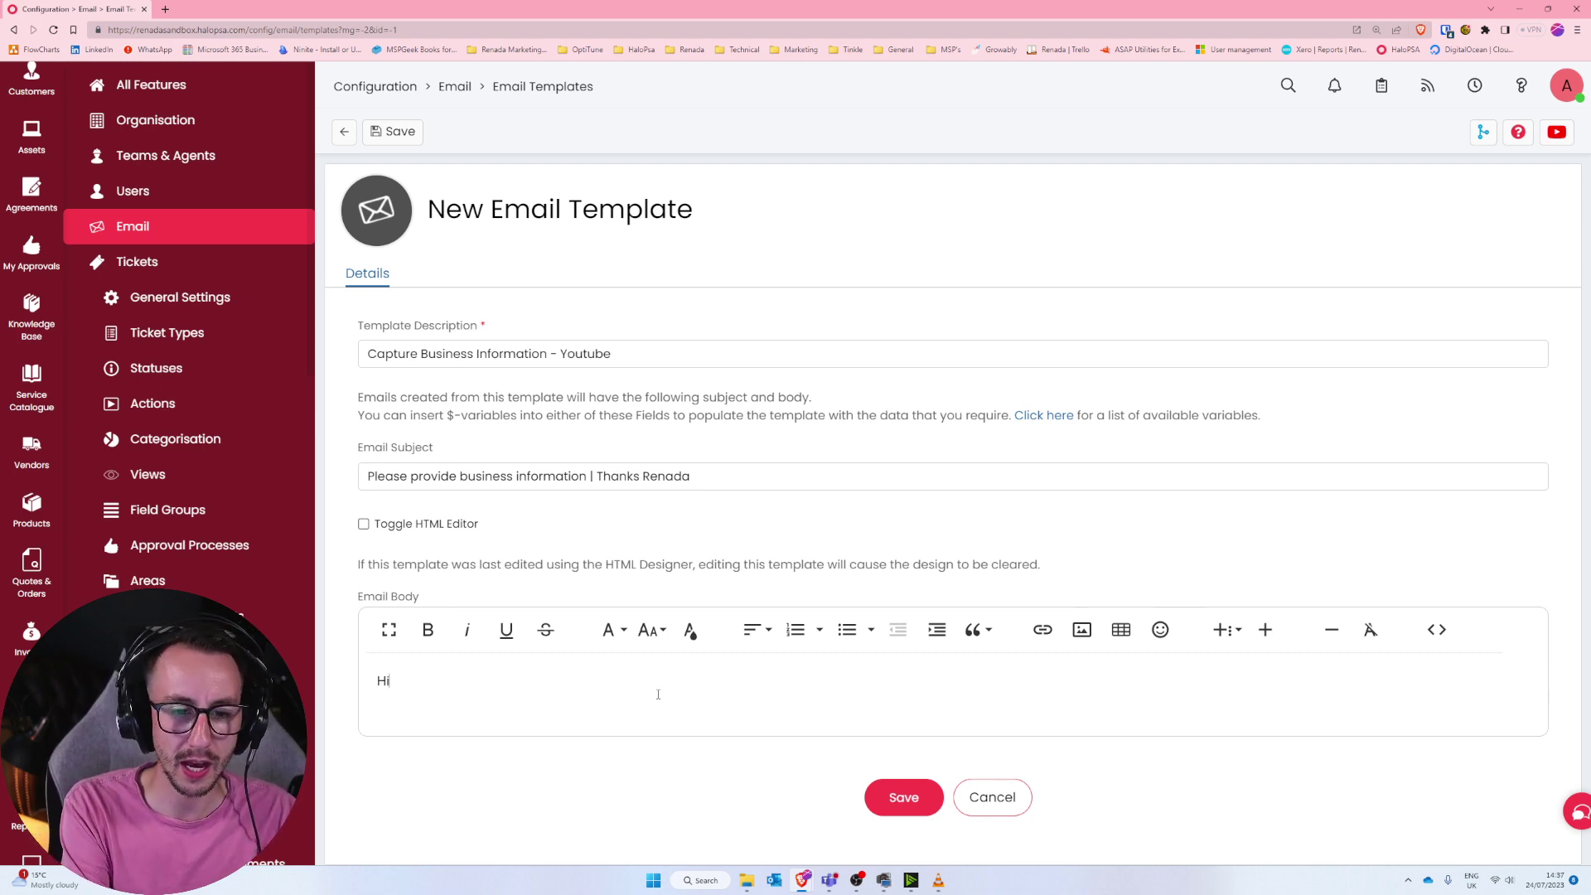
pyautogui.write(' please use')
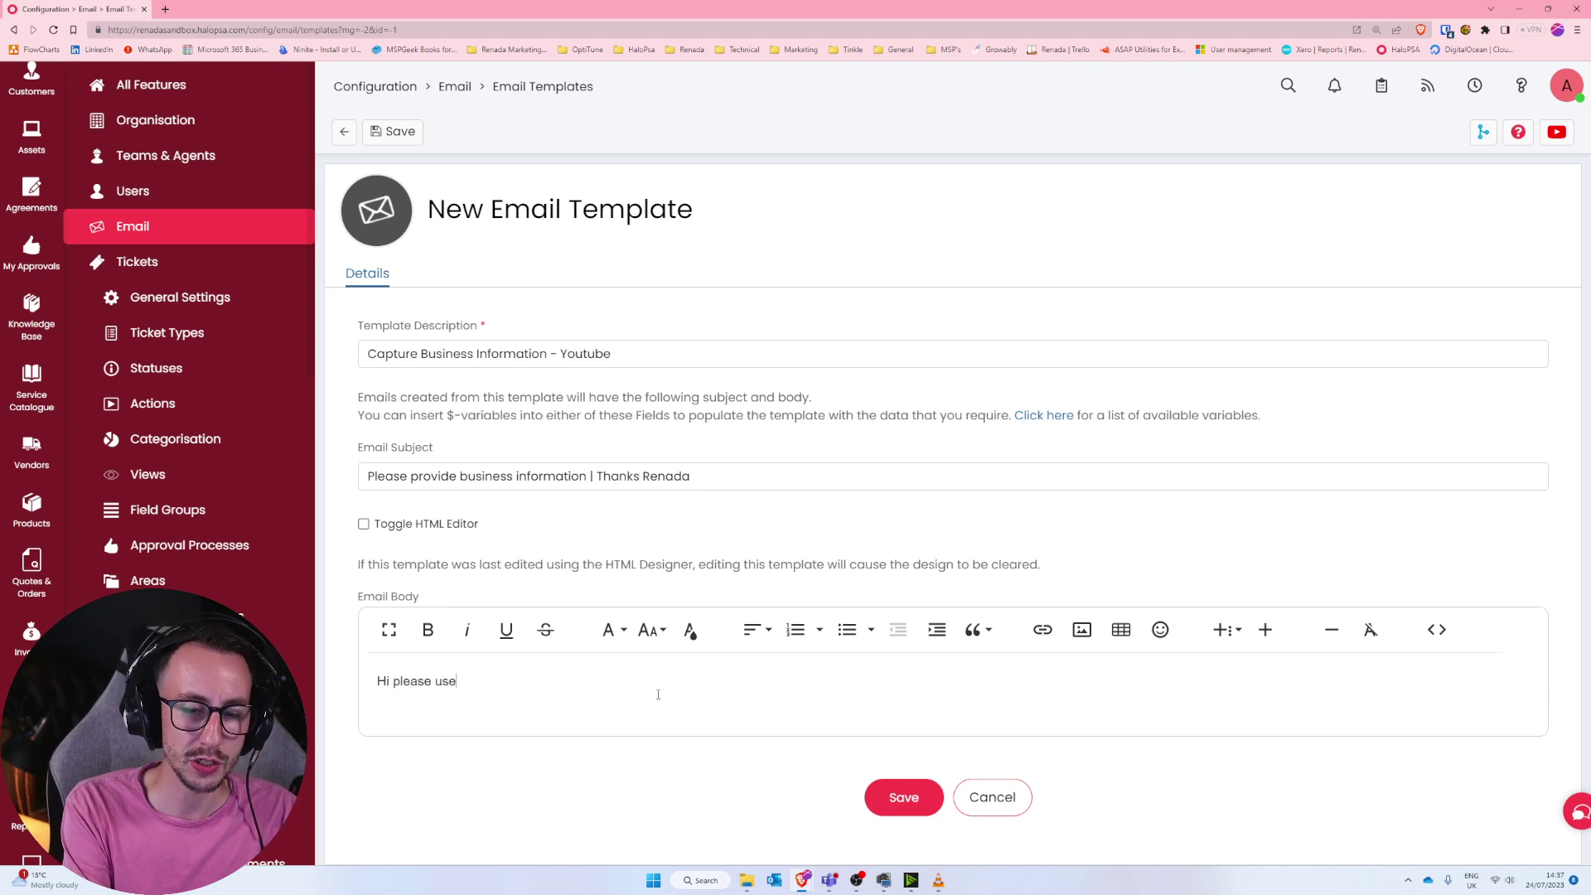
pyautogui.write(' the link below to fi')
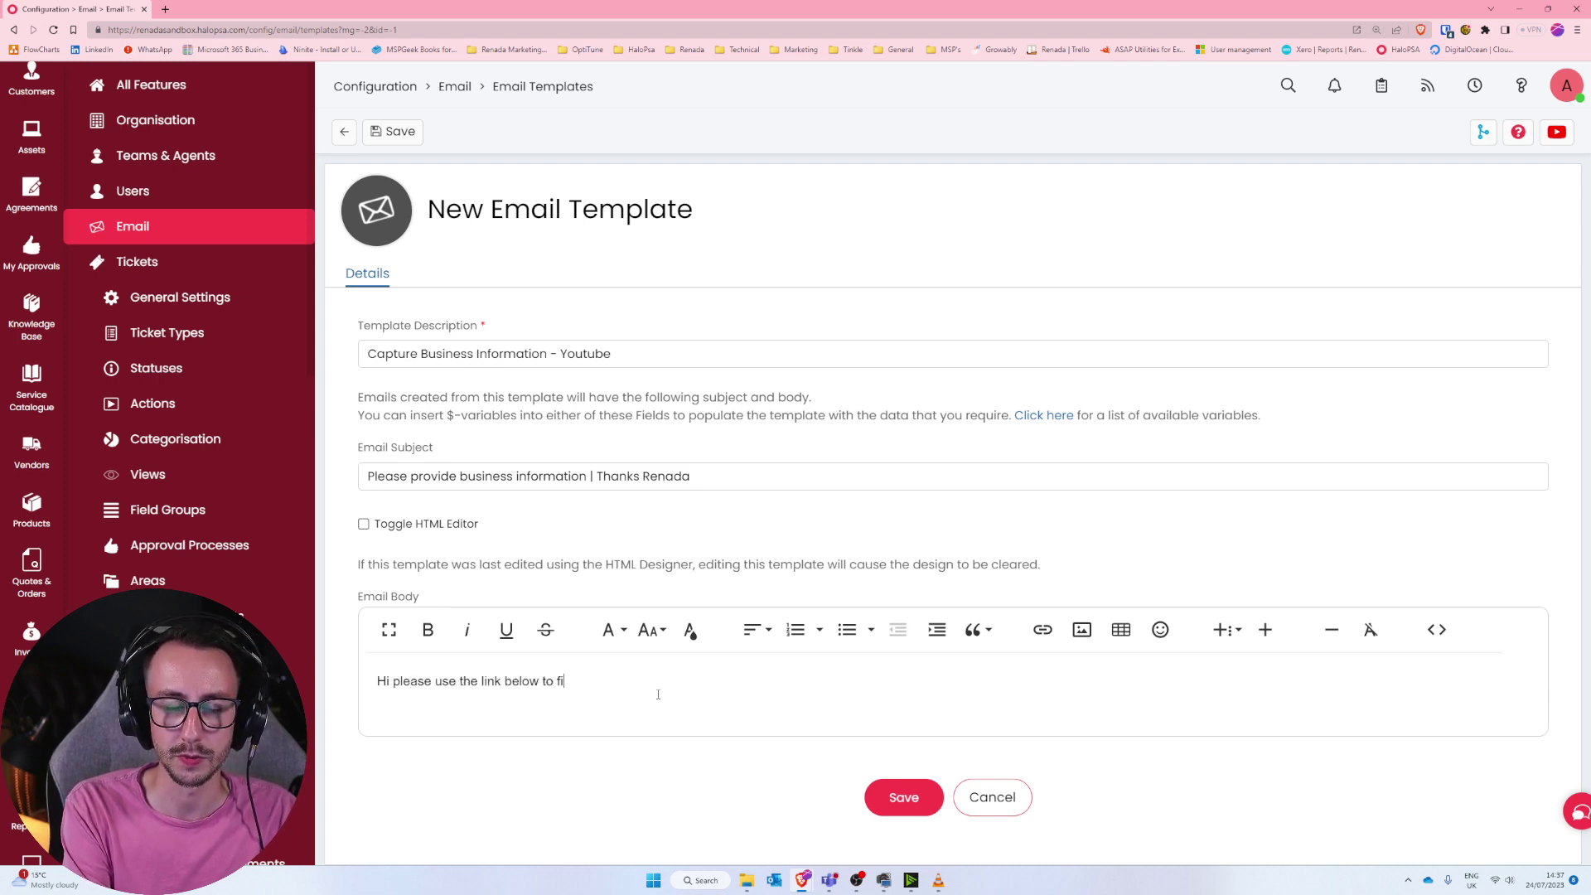
pyautogui.write('ll out your ')
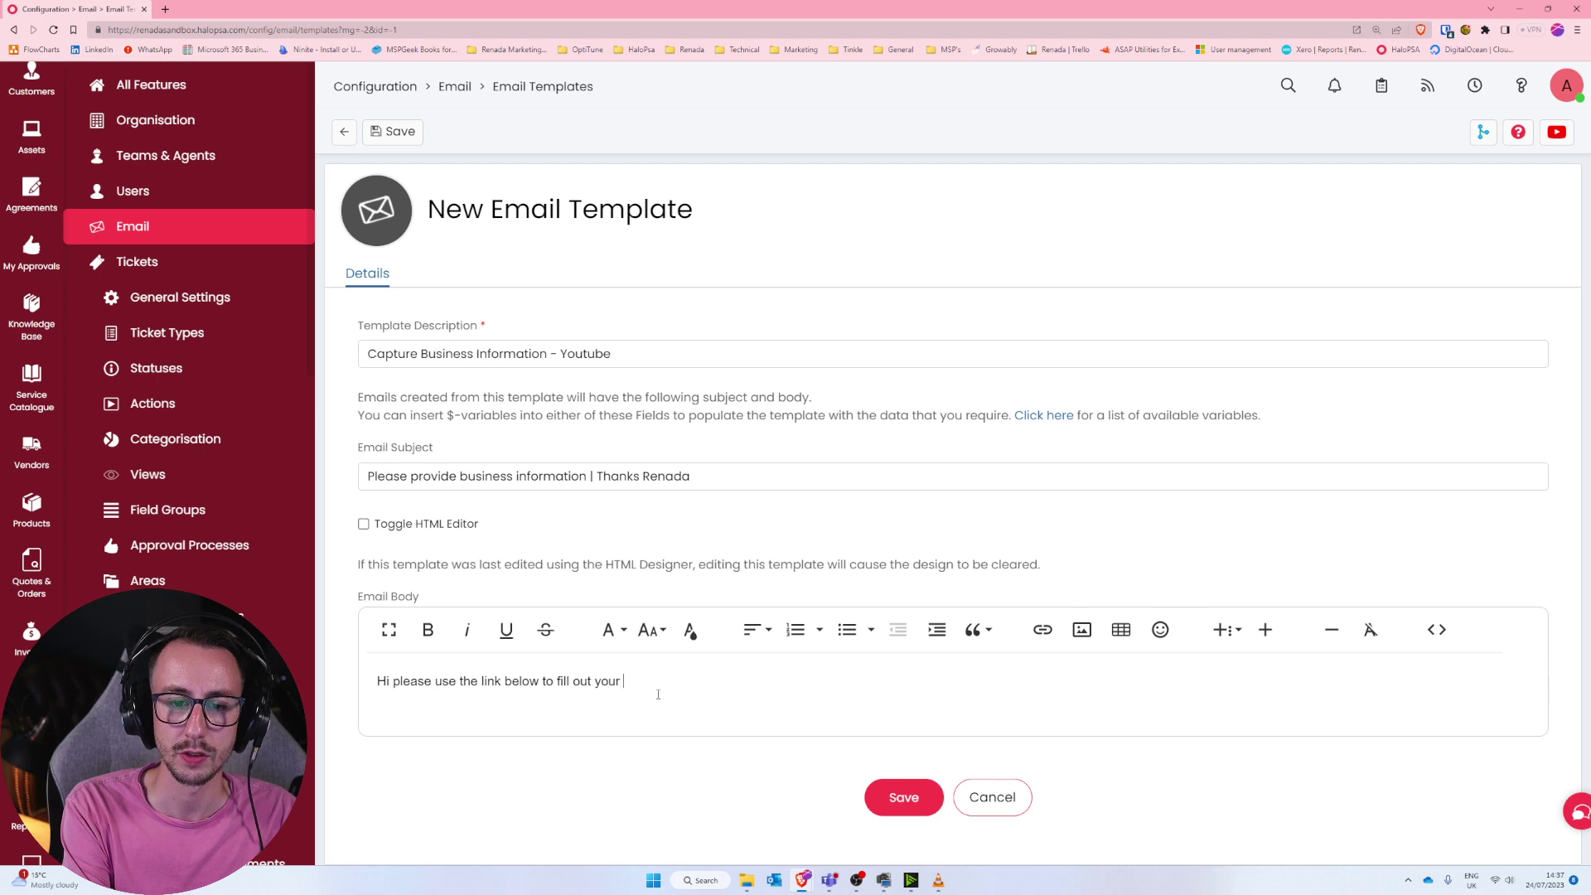
pyautogui.write('business informati')
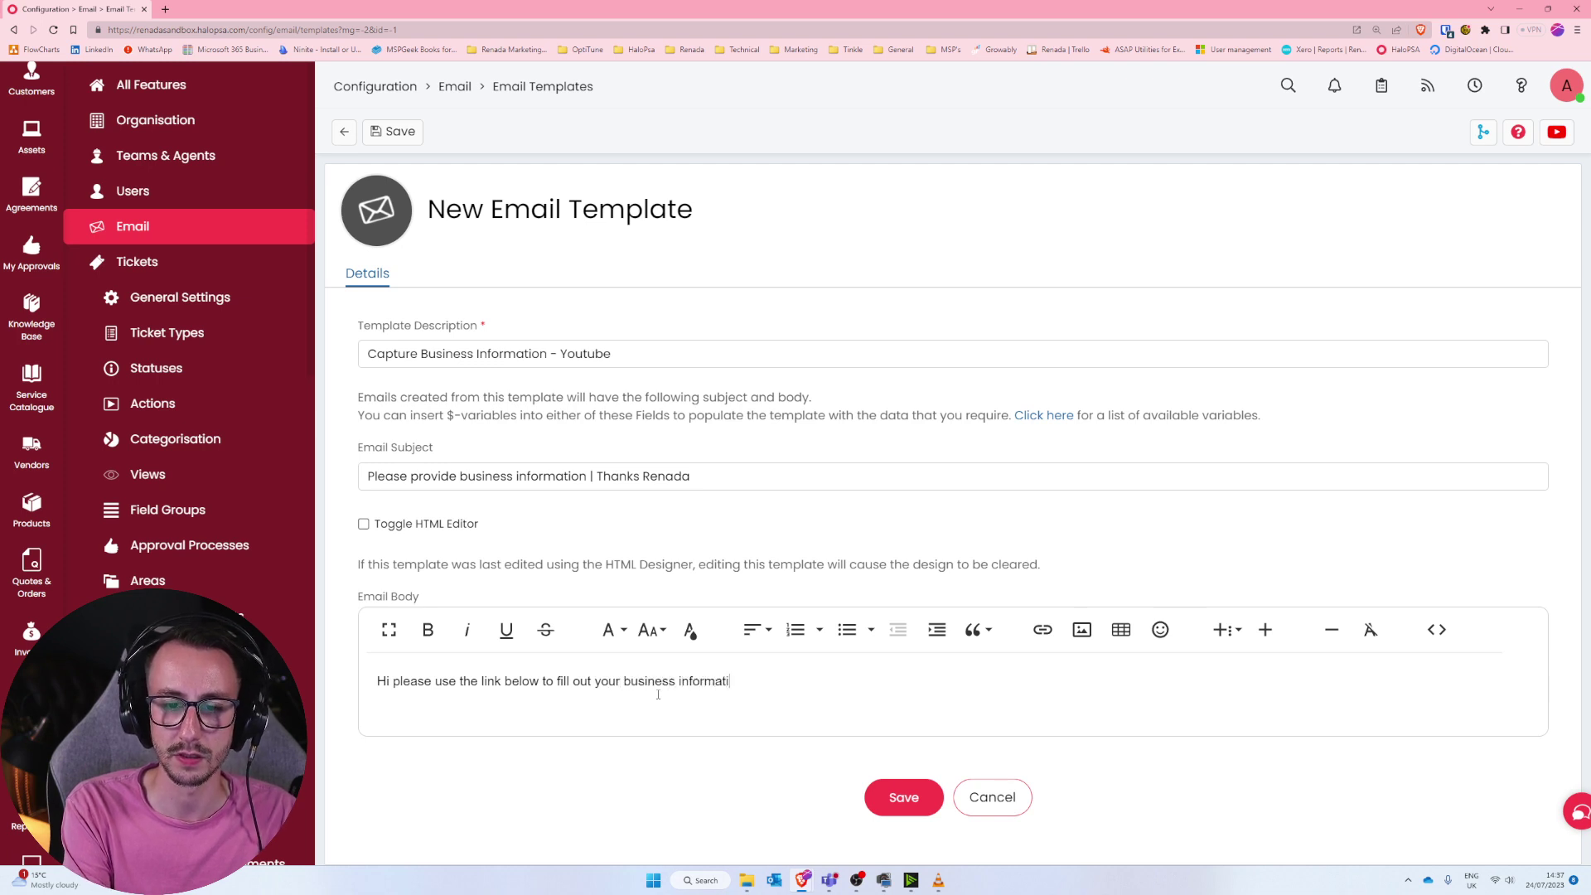
pyautogui.write('on.')
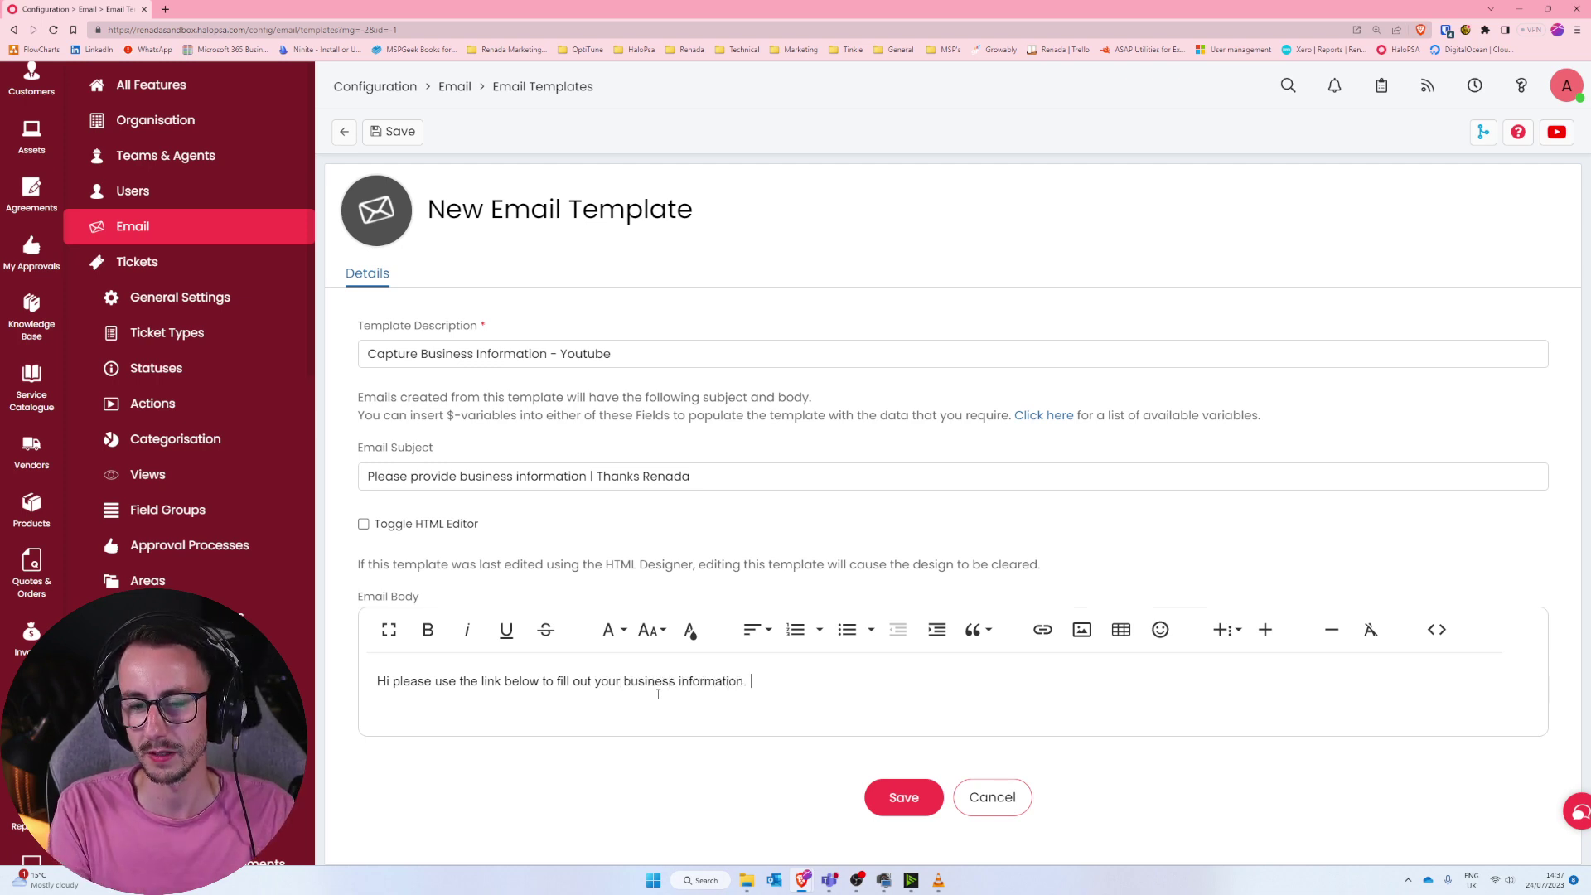
pyautogui.press('Return')
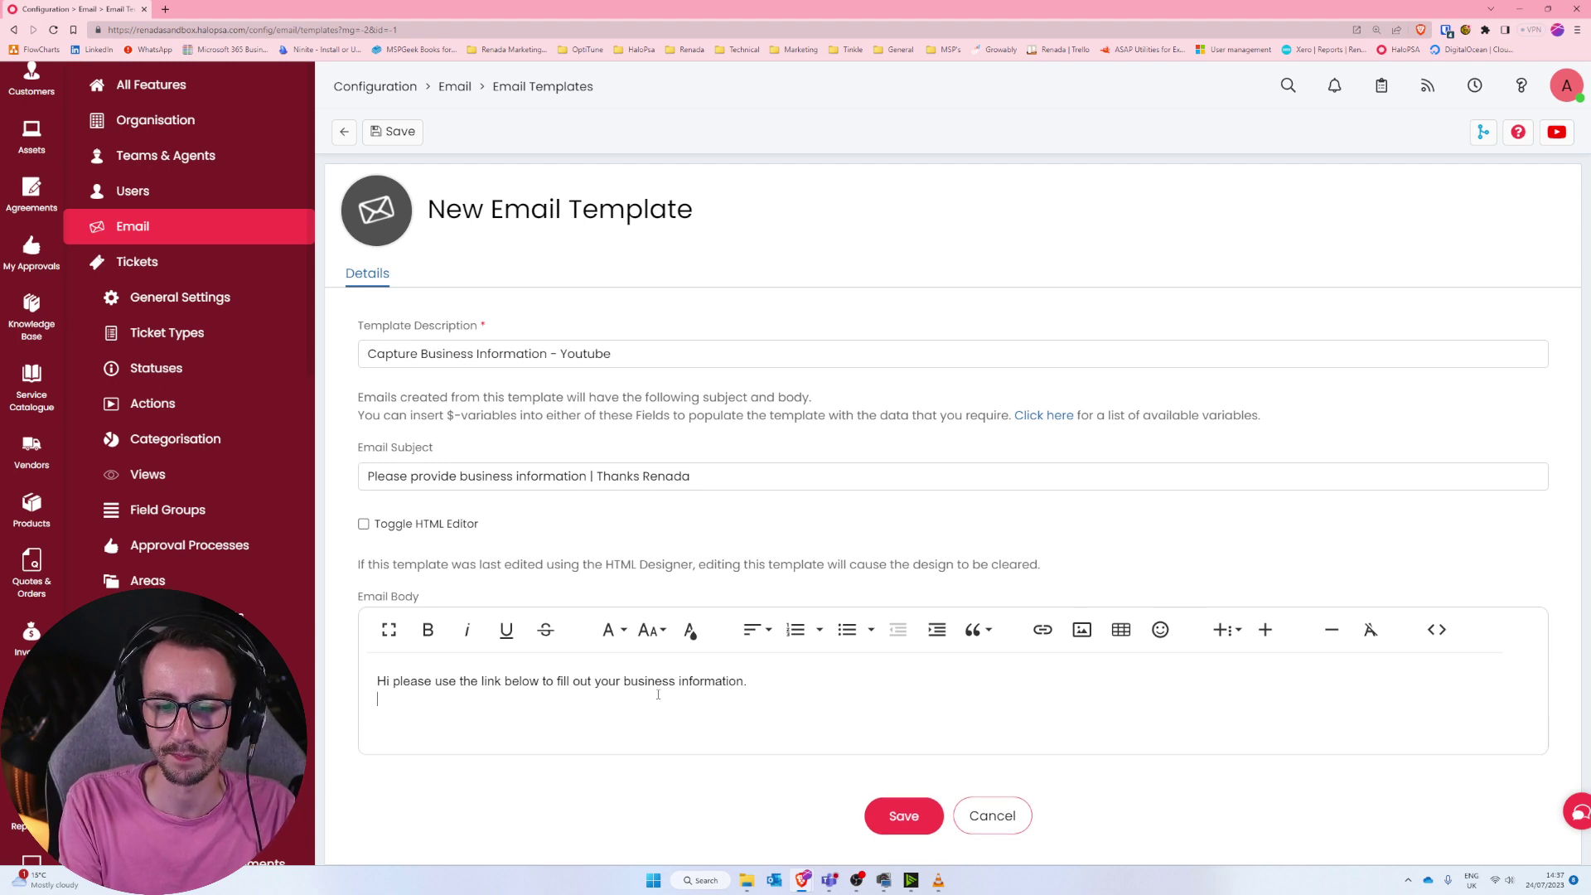
pyautogui.press('Return')
pyautogui.write('Click ')
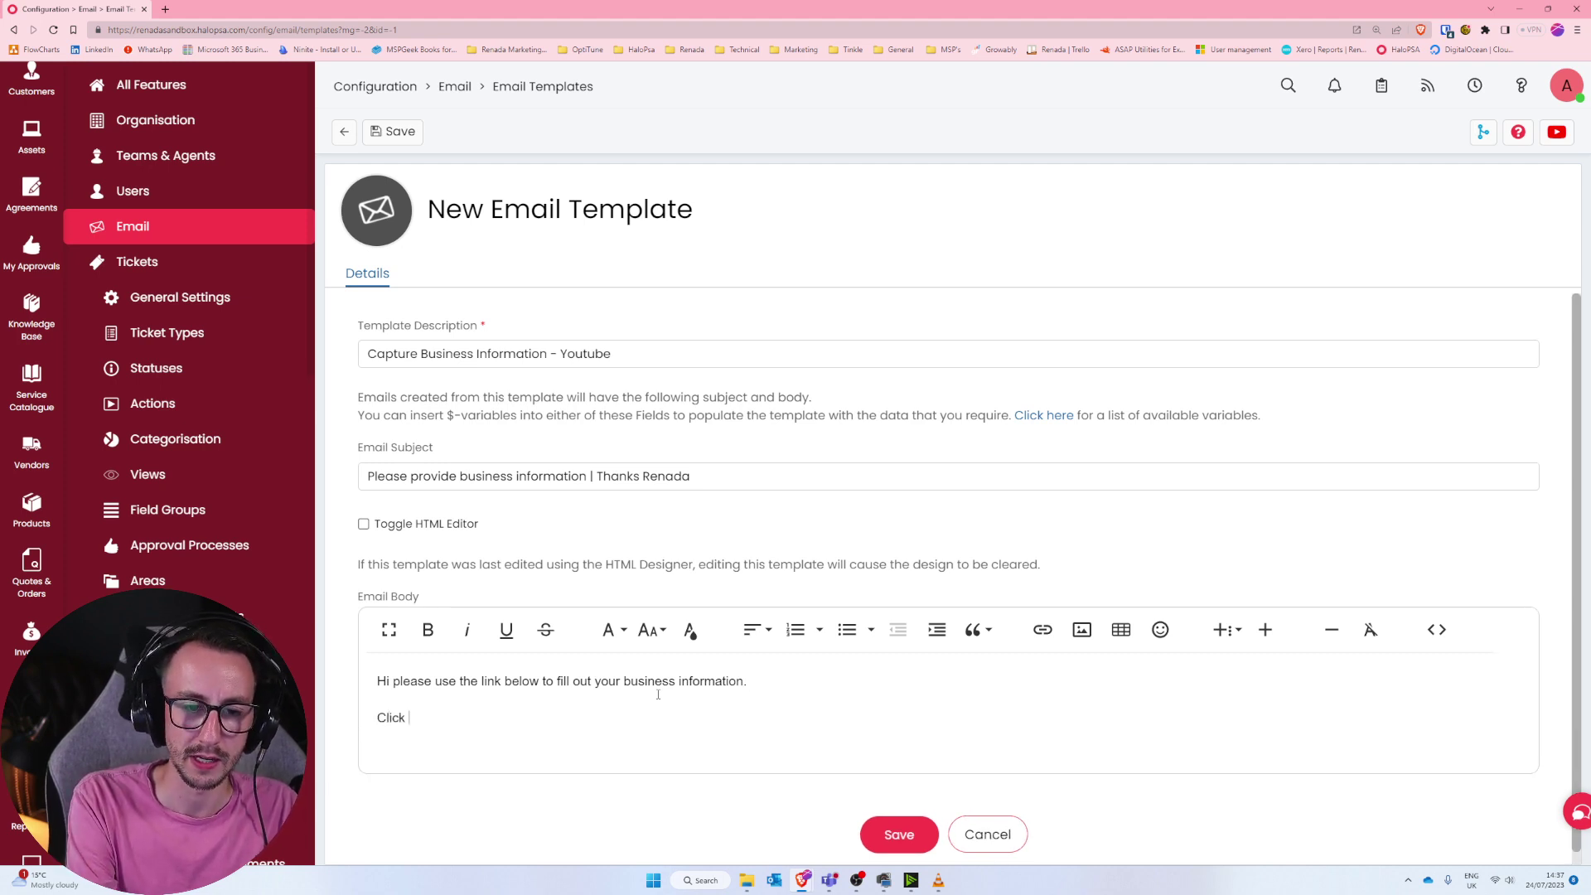
pyautogui.write('M')
pyautogui.press('BackSpace')
pyautogui.write('Here!')
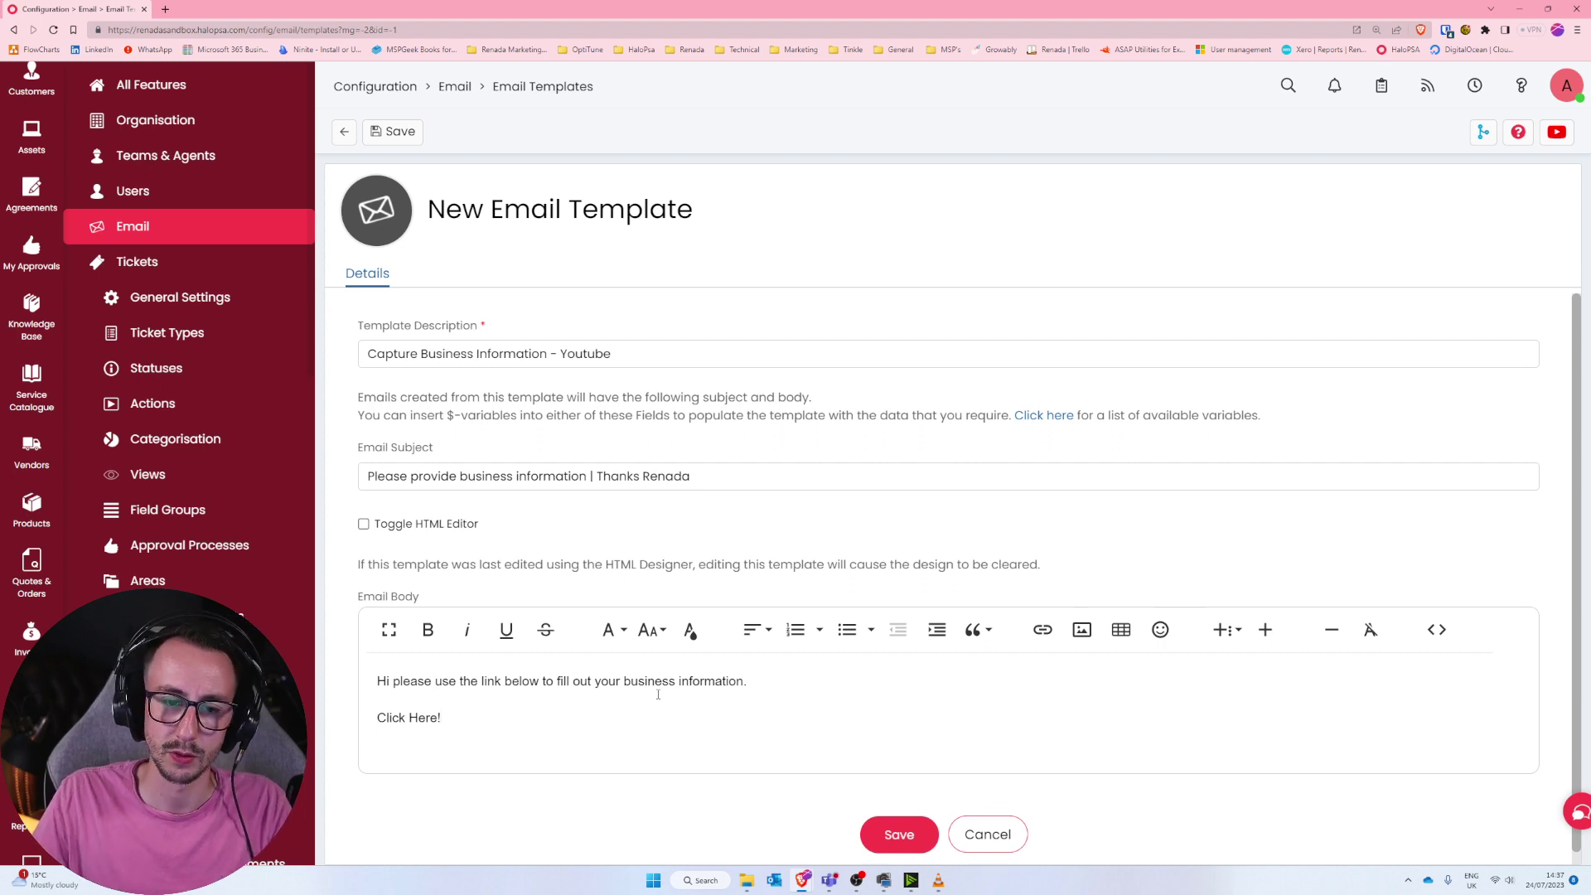
pyautogui.click(427, 630)
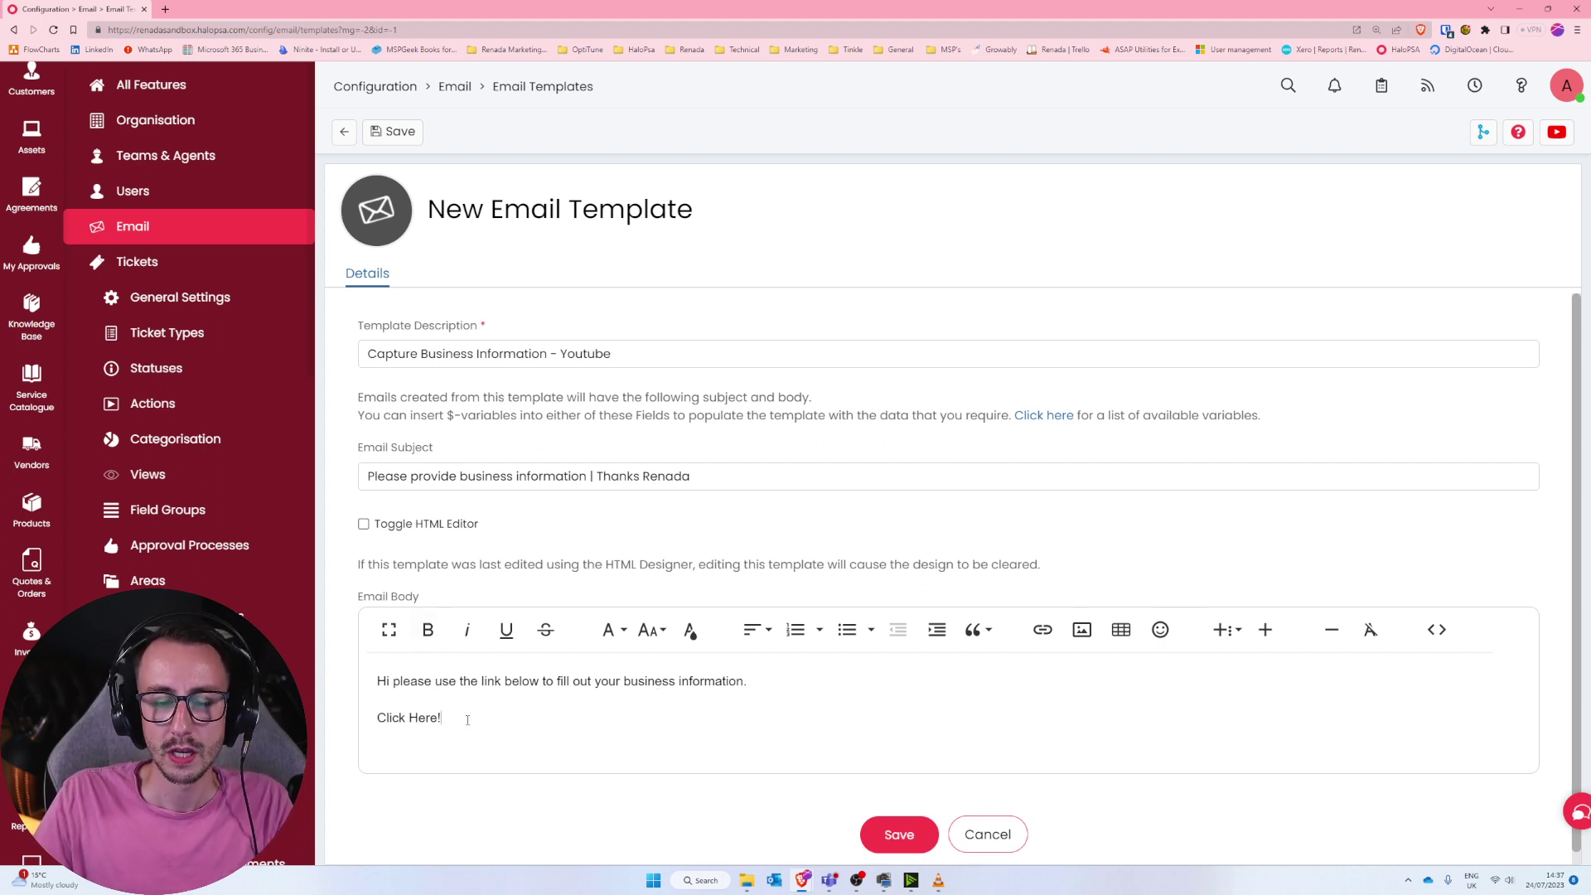
pyautogui.moveTo(467, 720); pyautogui.dragTo(375, 718)
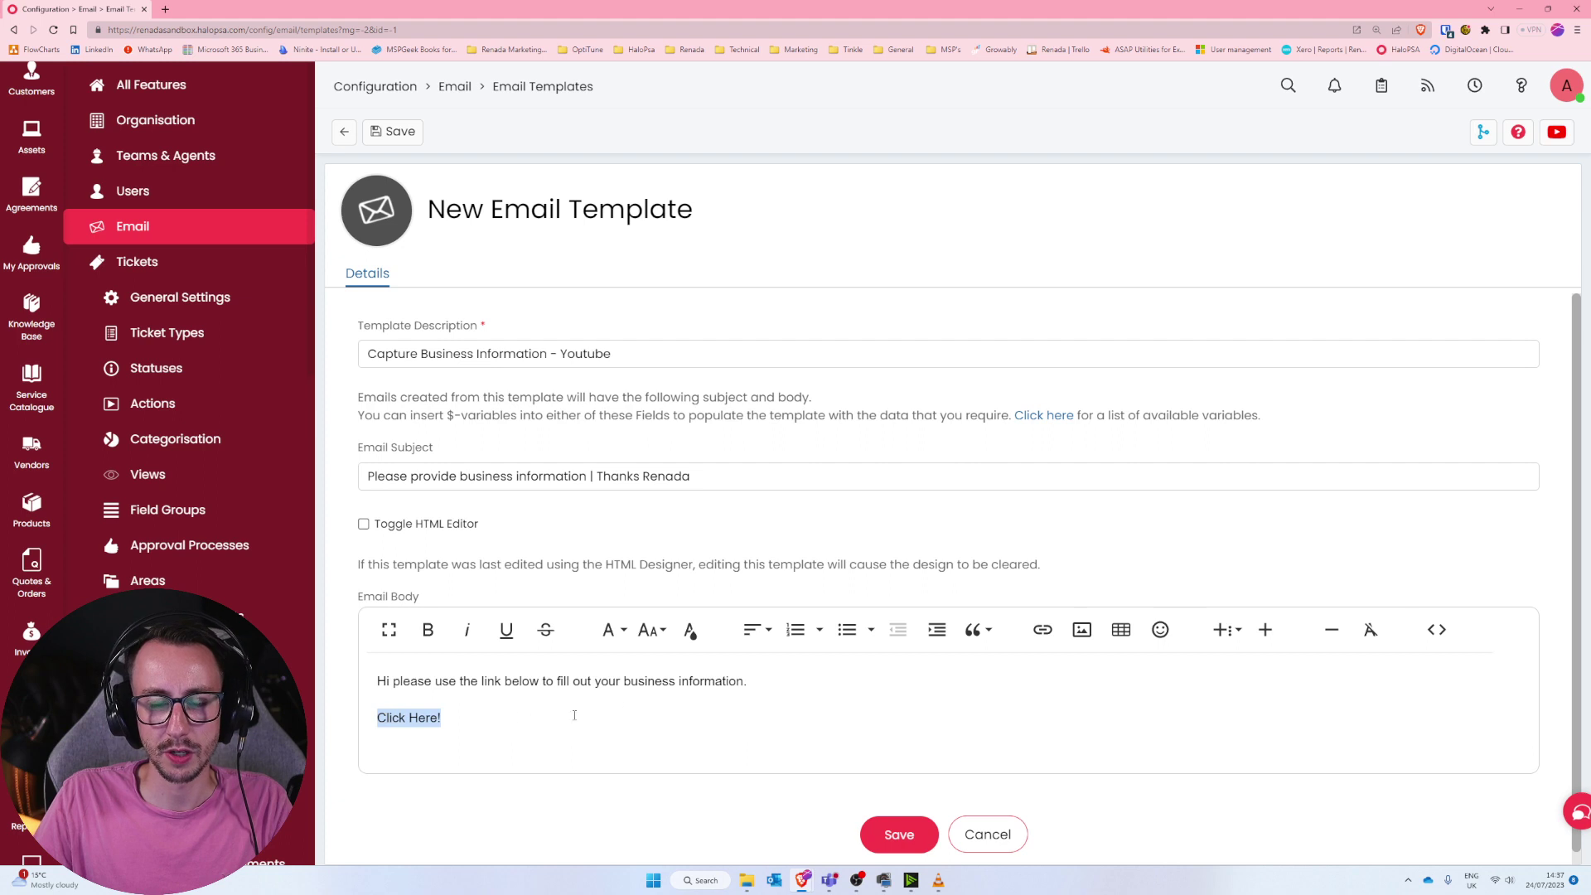
# - Link 'Click Here!' to $linktouseraction{60}, opening in a new tab
pyautogui.click(1046, 629)
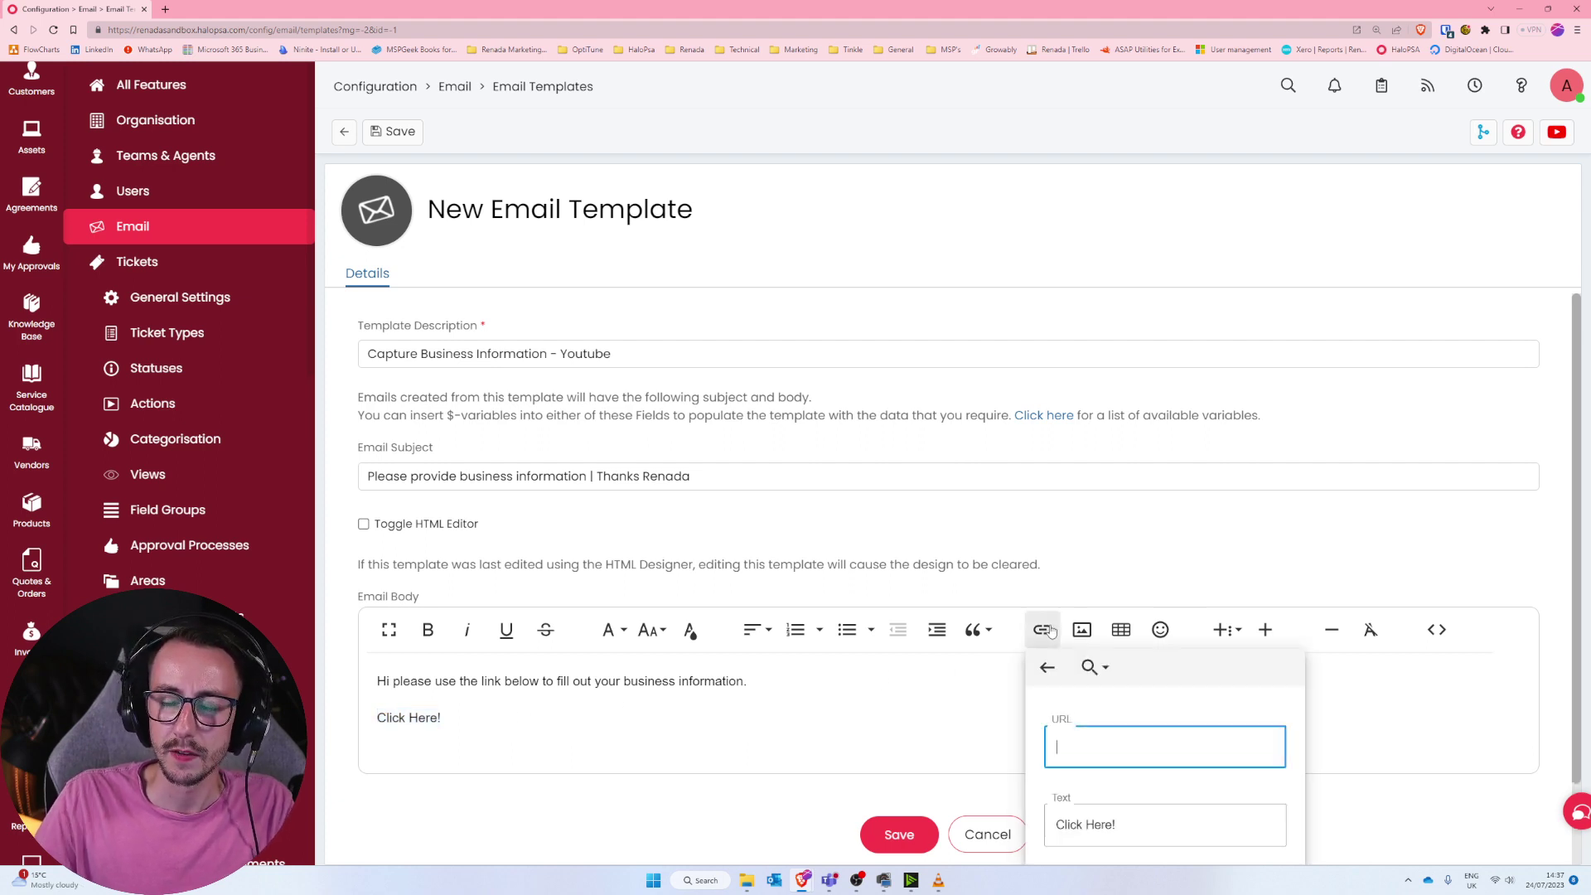
pyautogui.scroll(-1, 1412, 701)
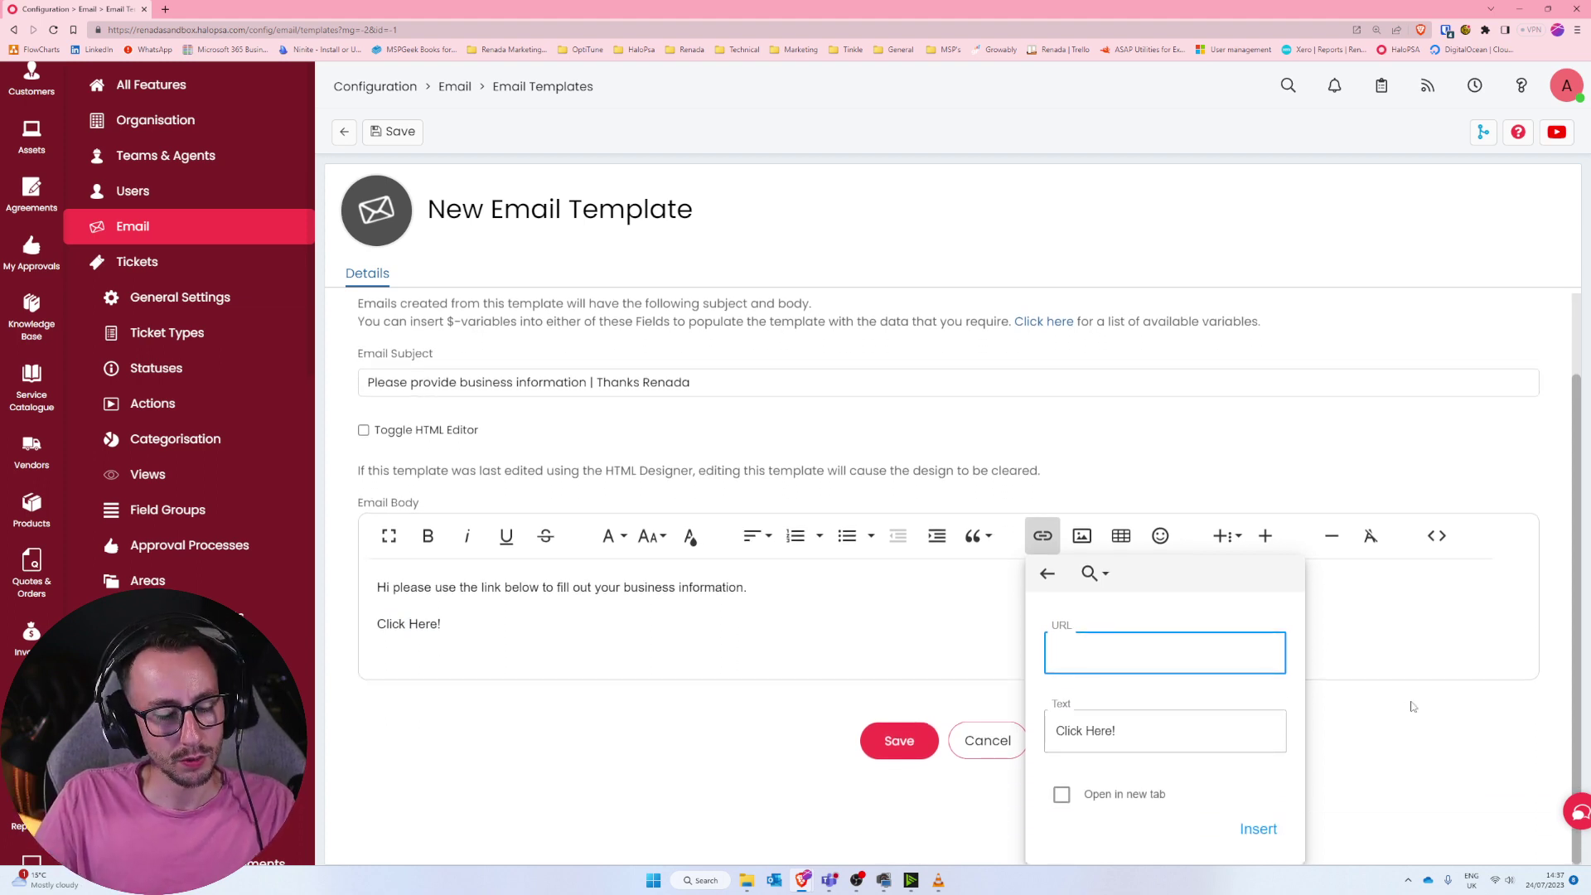
pyautogui.write('$')
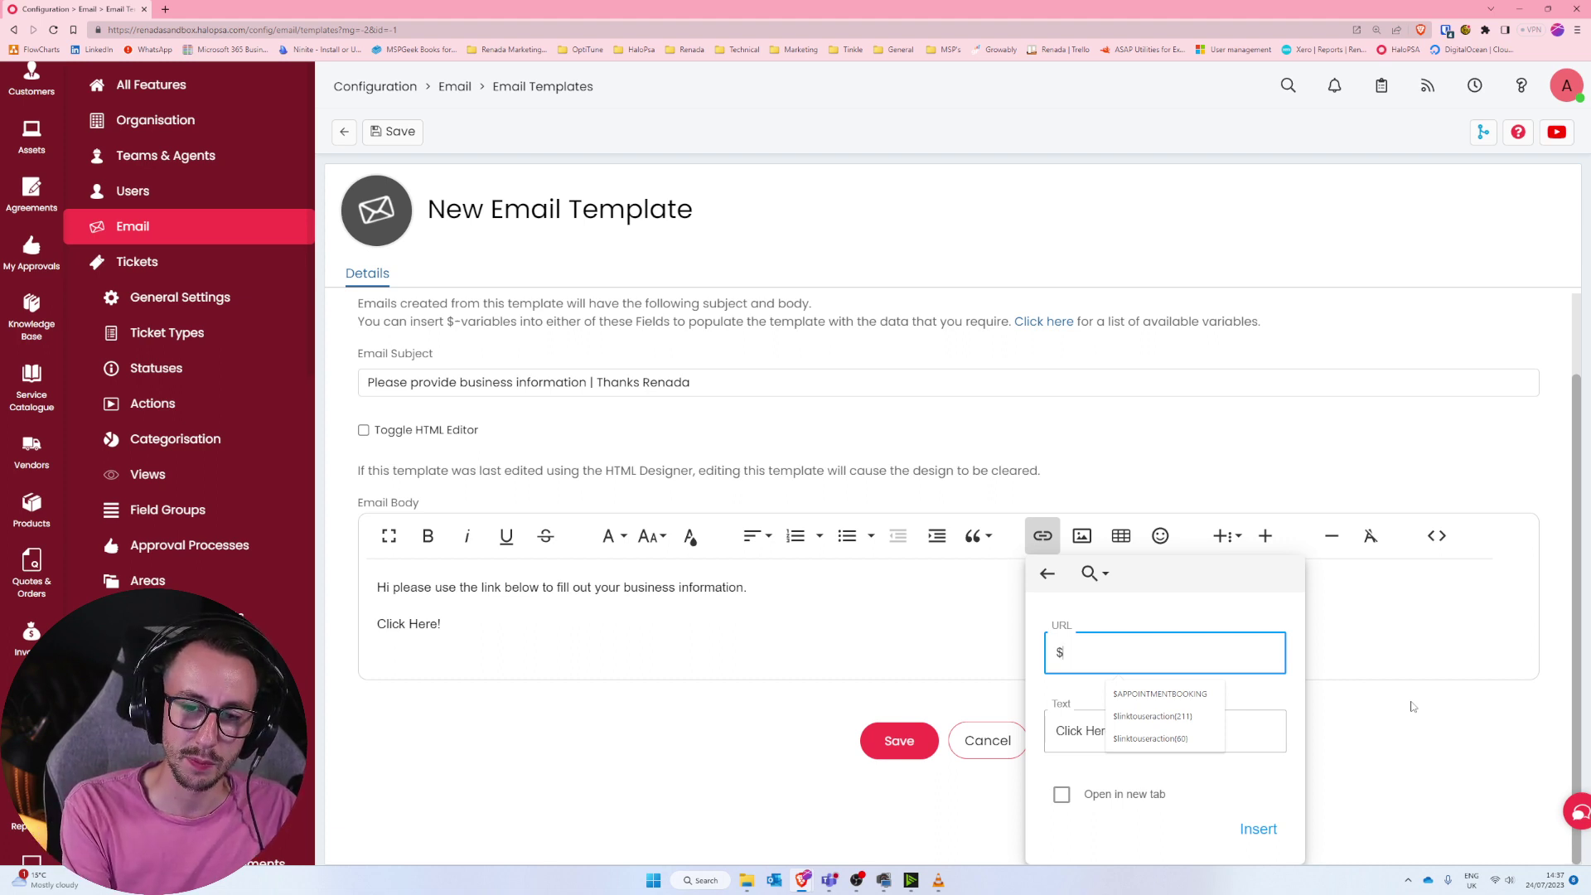
pyautogui.write('linktouseraction{')
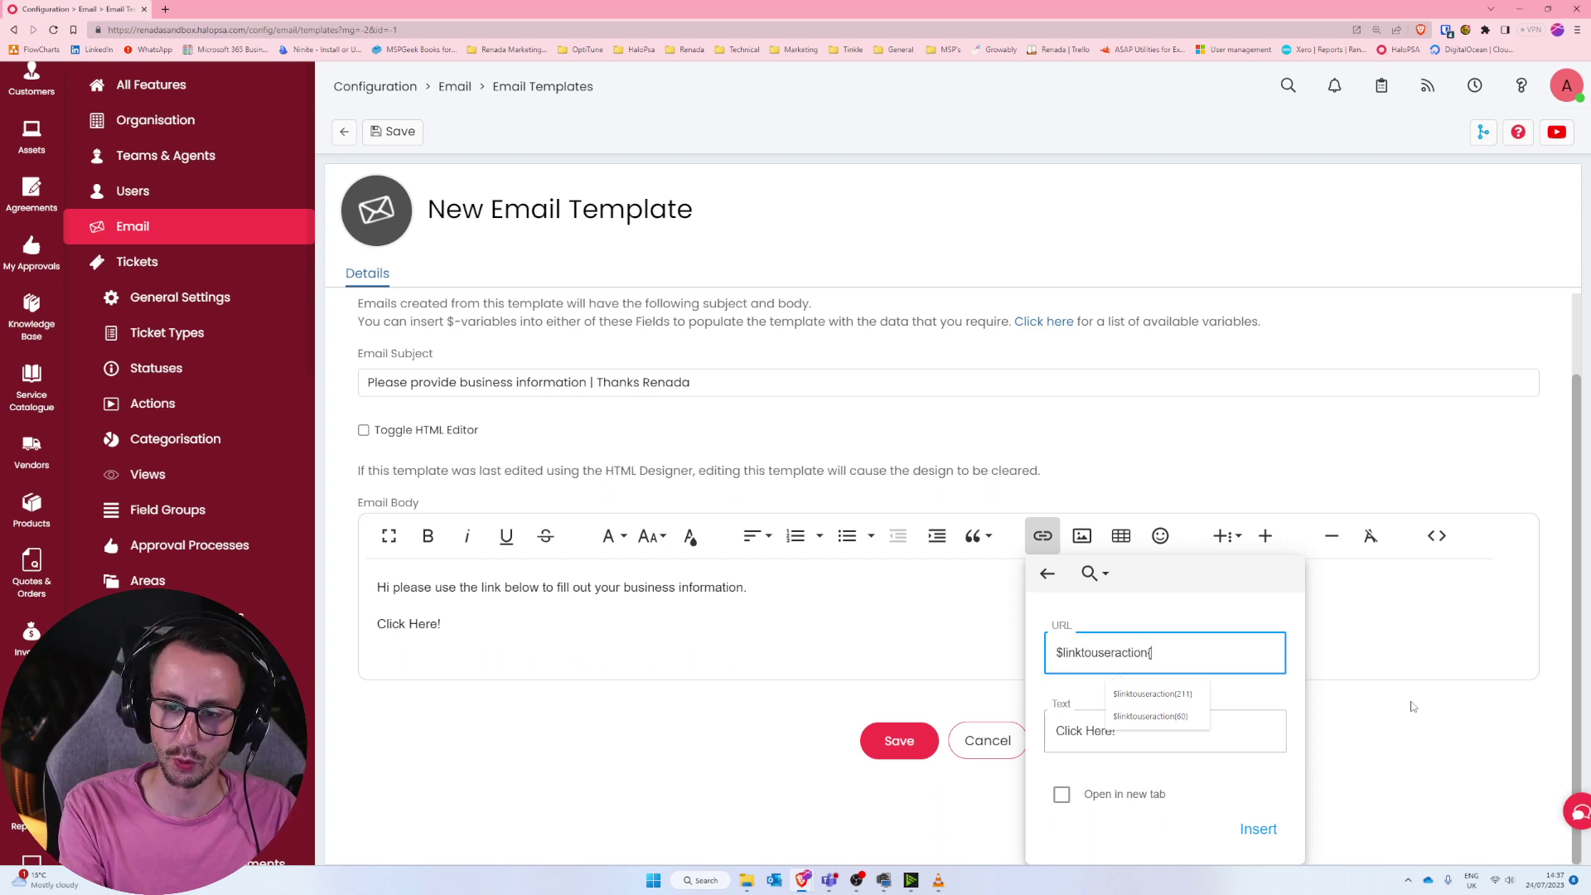
pyautogui.write(')')
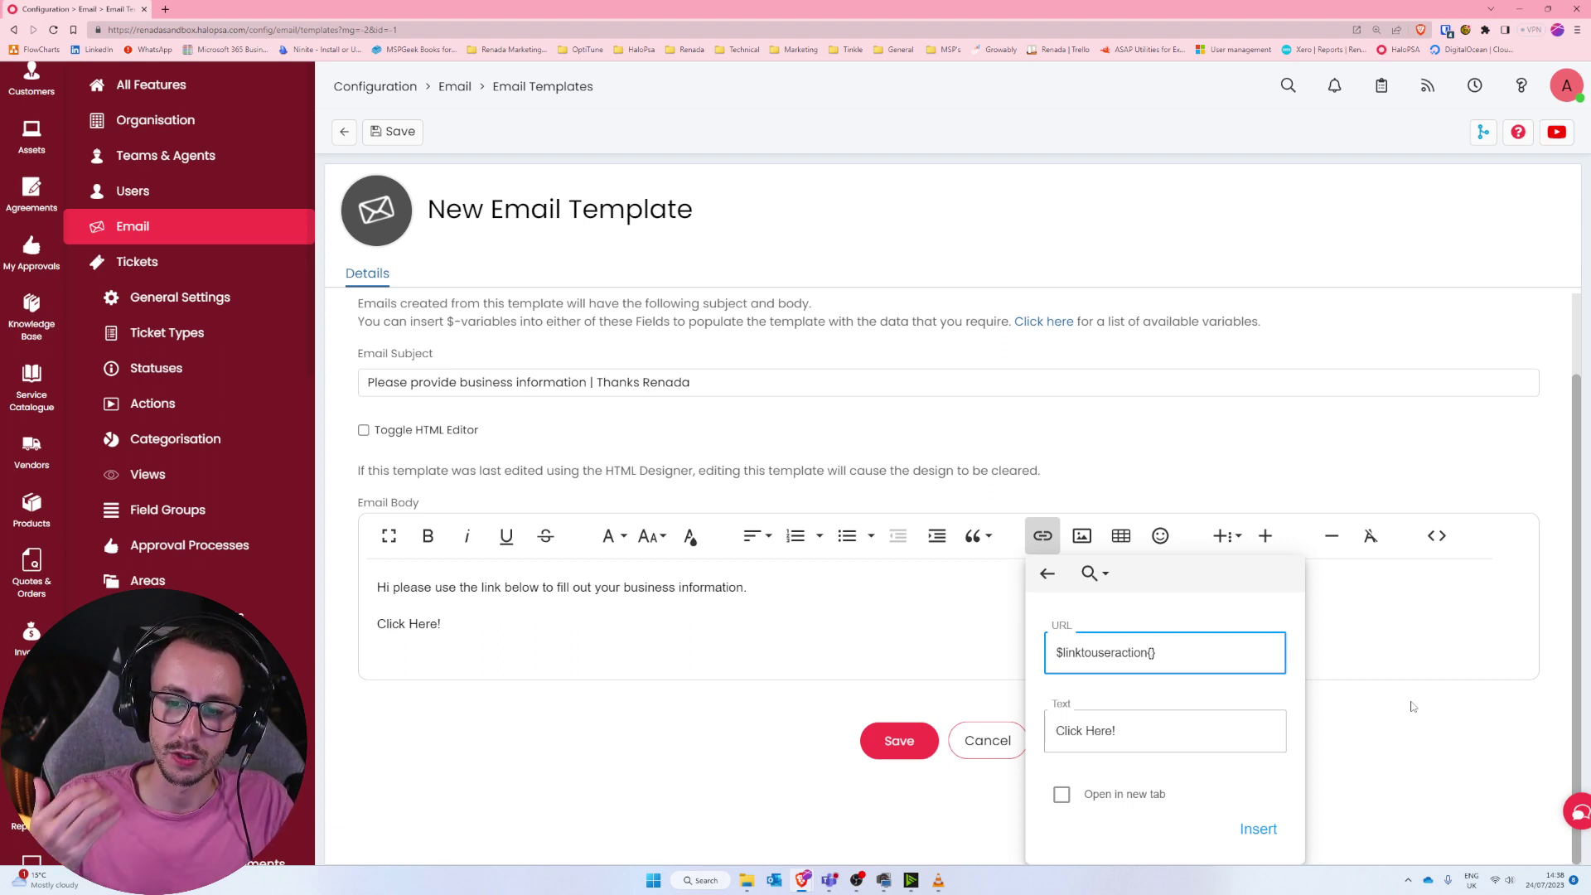
pyautogui.write('60')
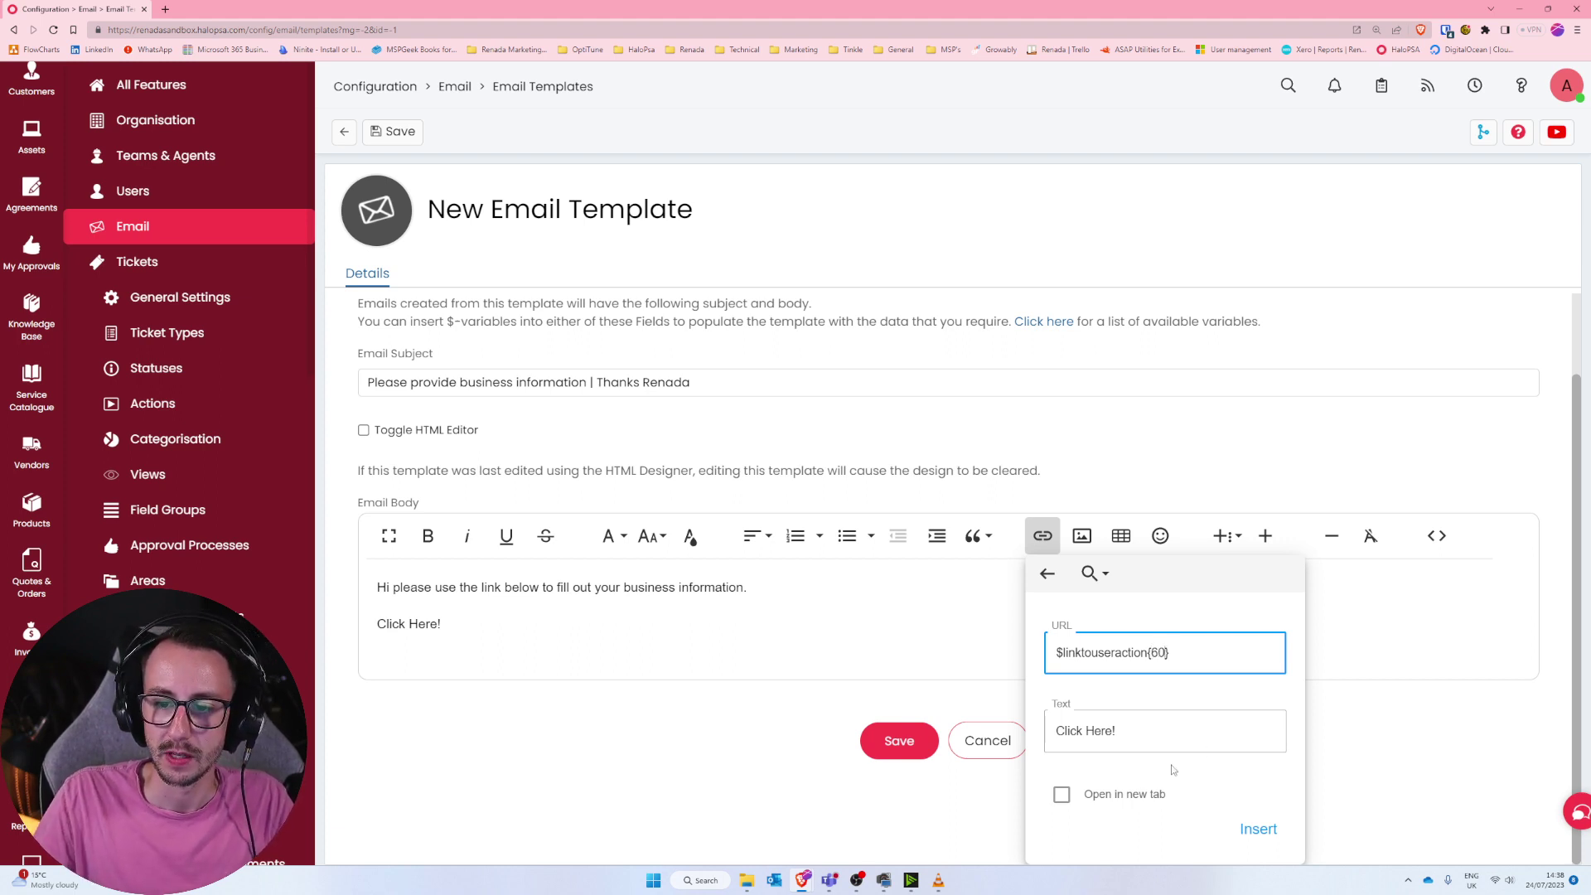
pyautogui.click(1060, 795)
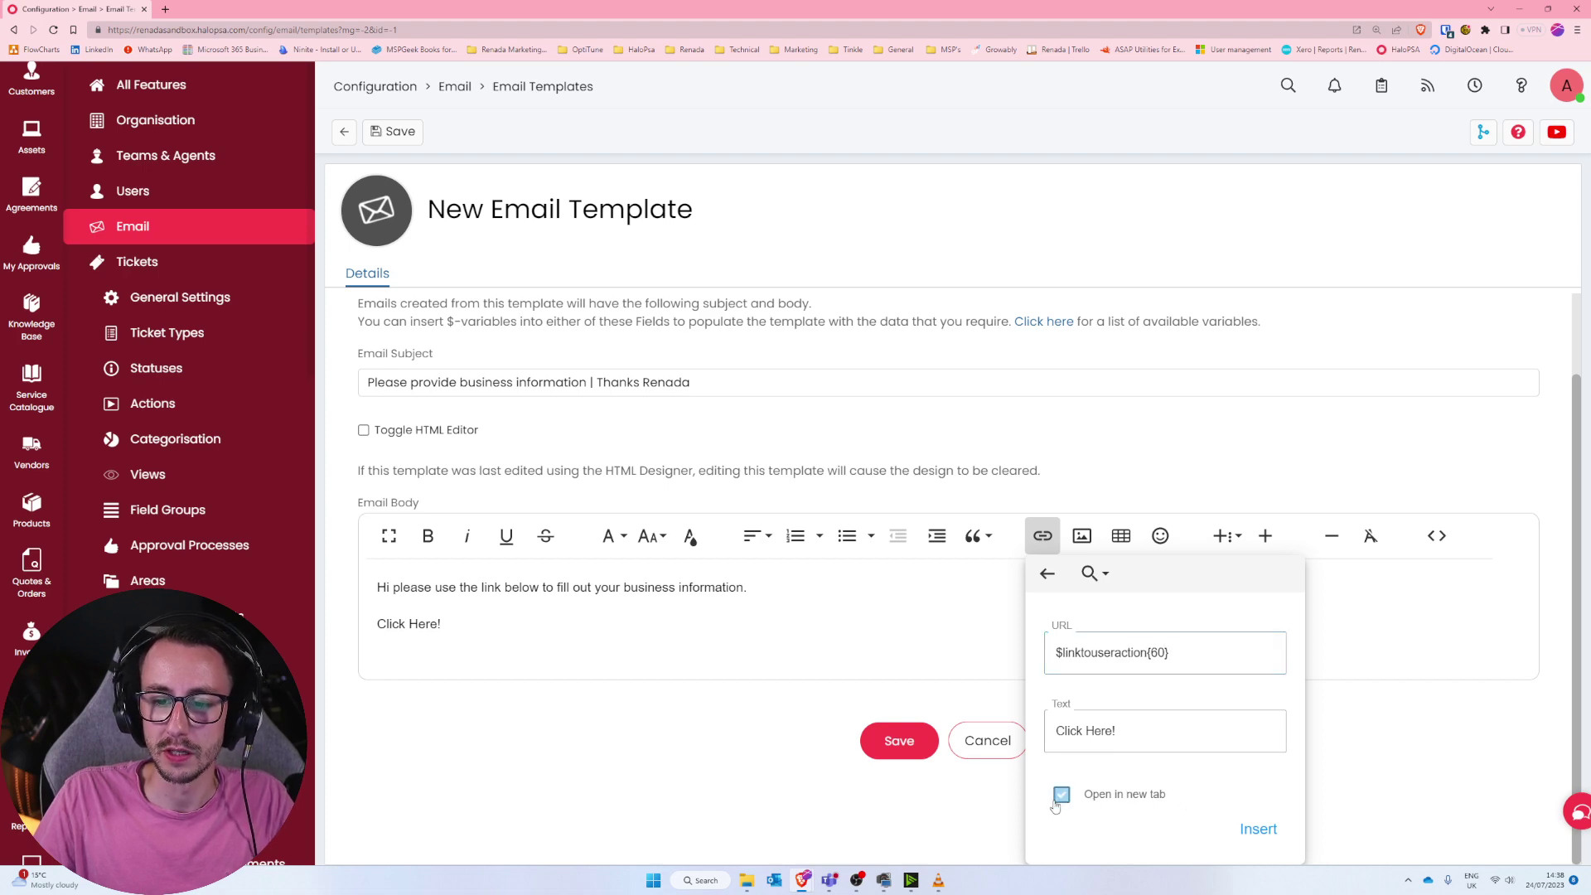
pyautogui.click(1259, 829)
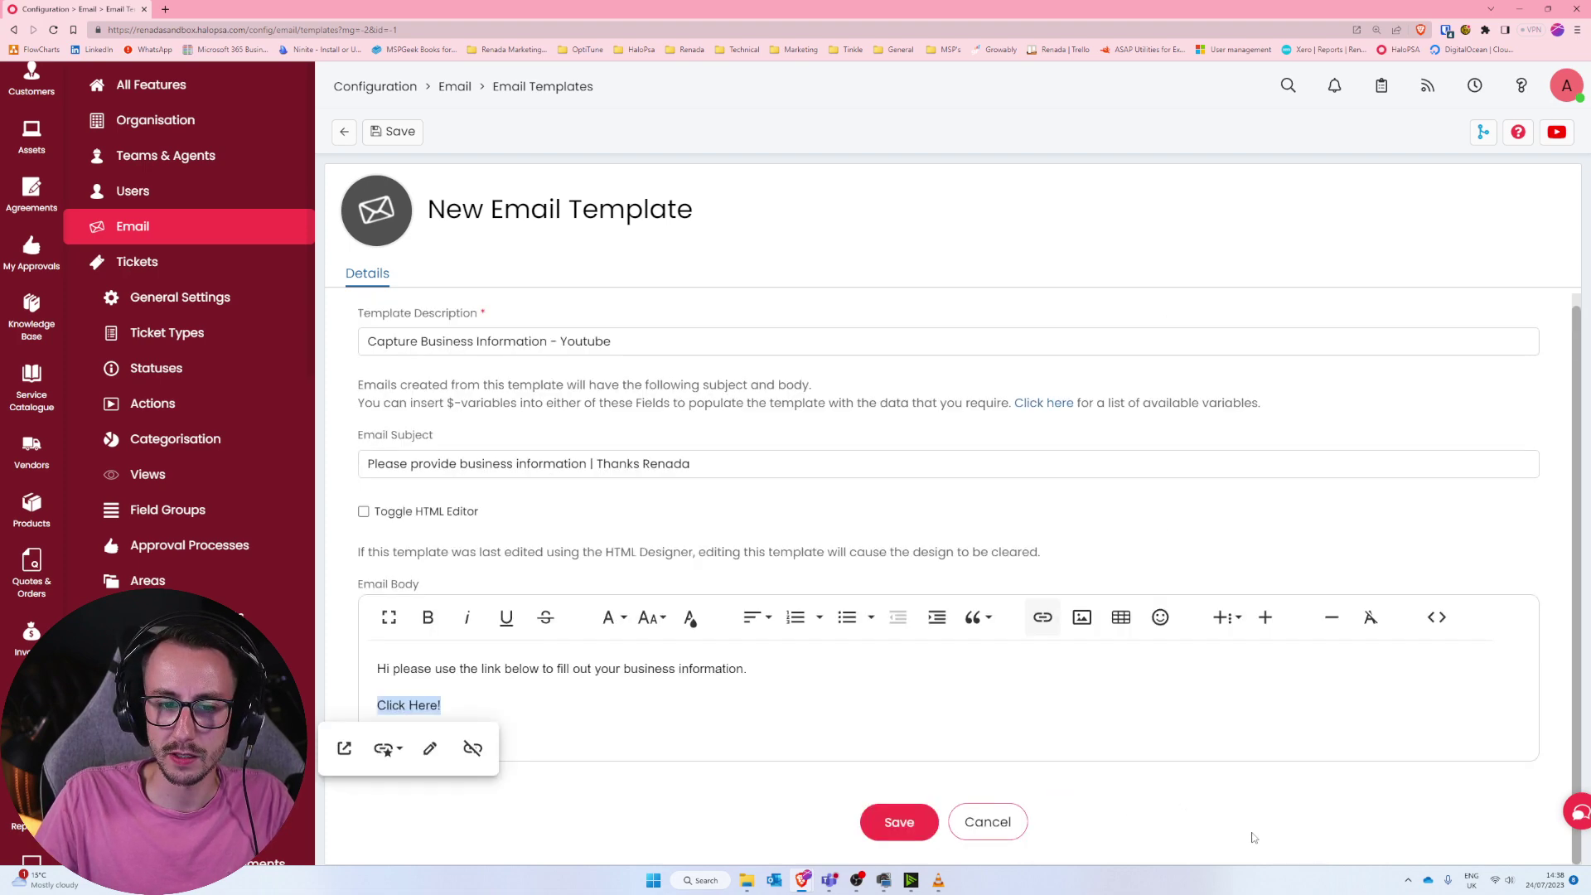
# - Save the new template, then inspect the original Capture Business Information body with HTML editor off
pyautogui.click(899, 822)
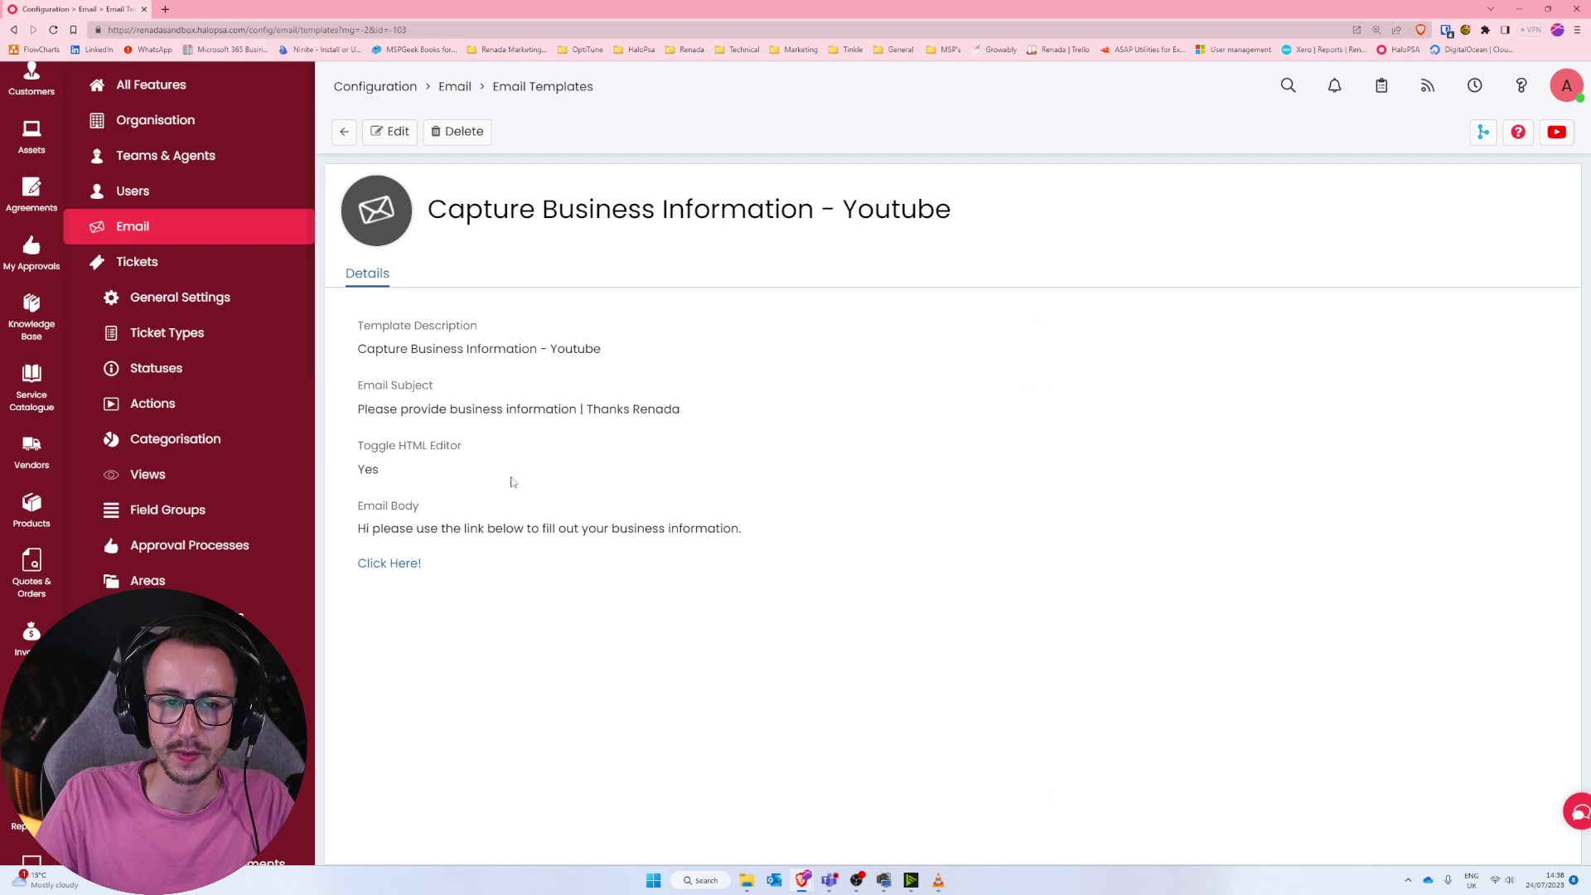
pyautogui.click(345, 132)
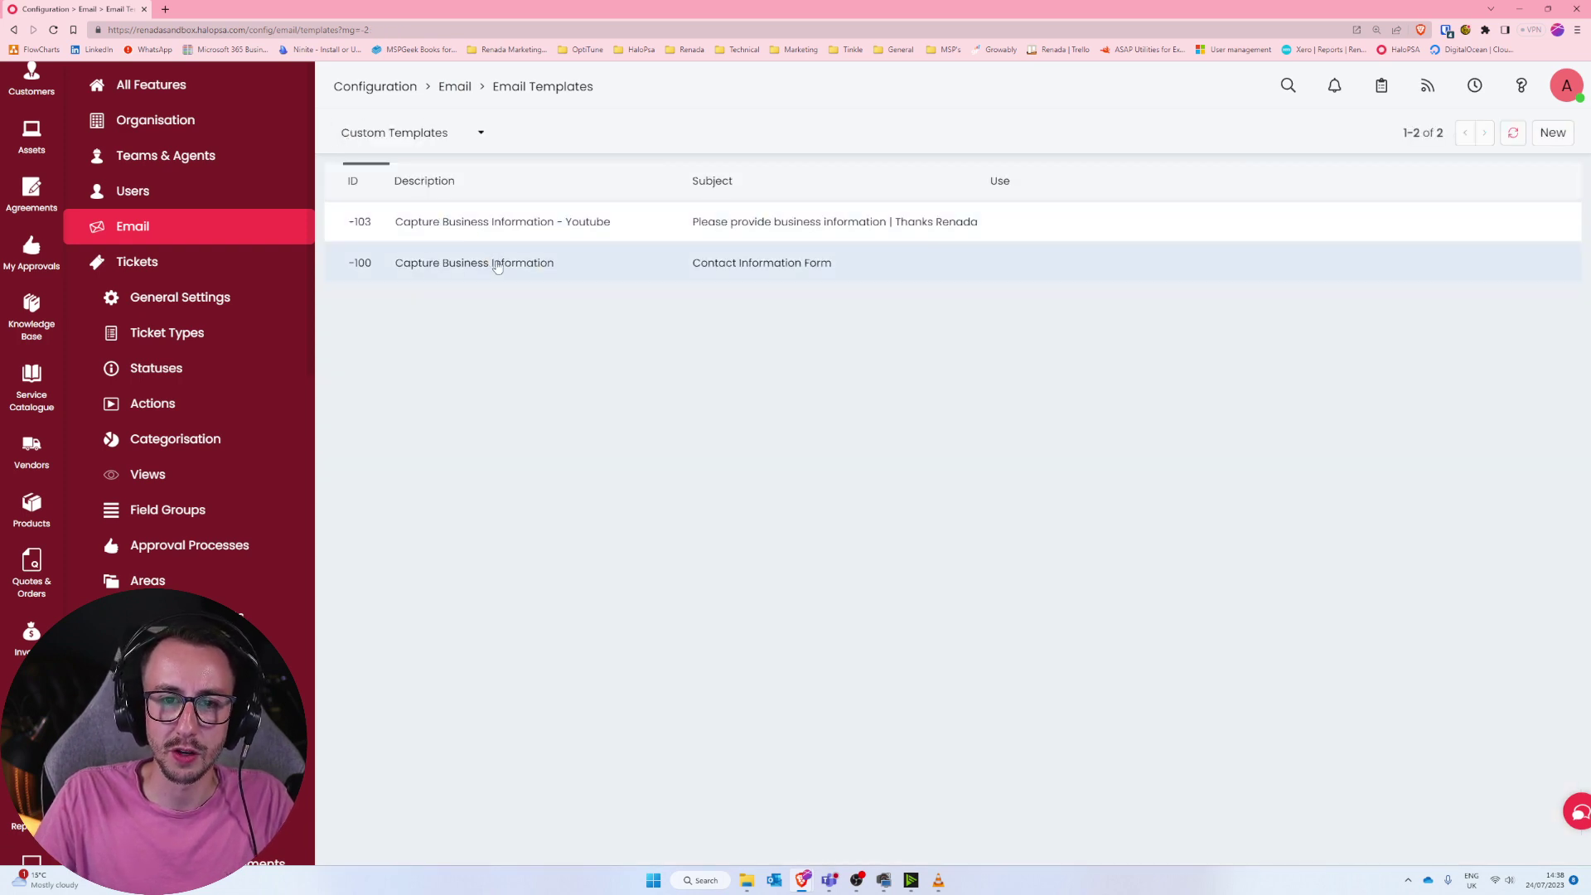
pyautogui.click(494, 262)
pyautogui.scroll(-1, 635, 402)
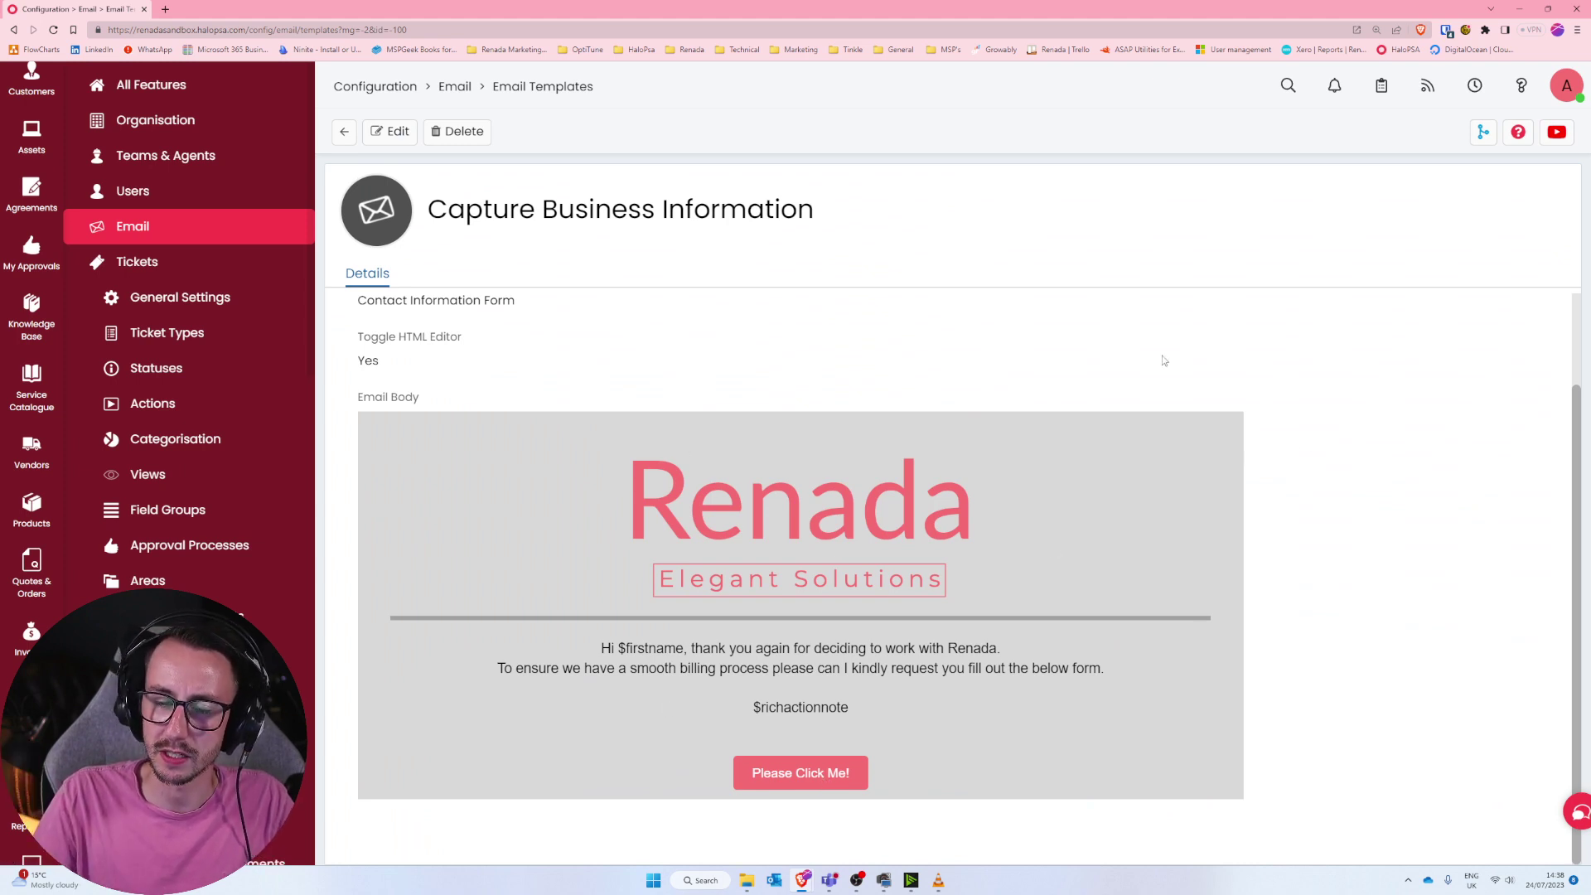
pyautogui.click(389, 130)
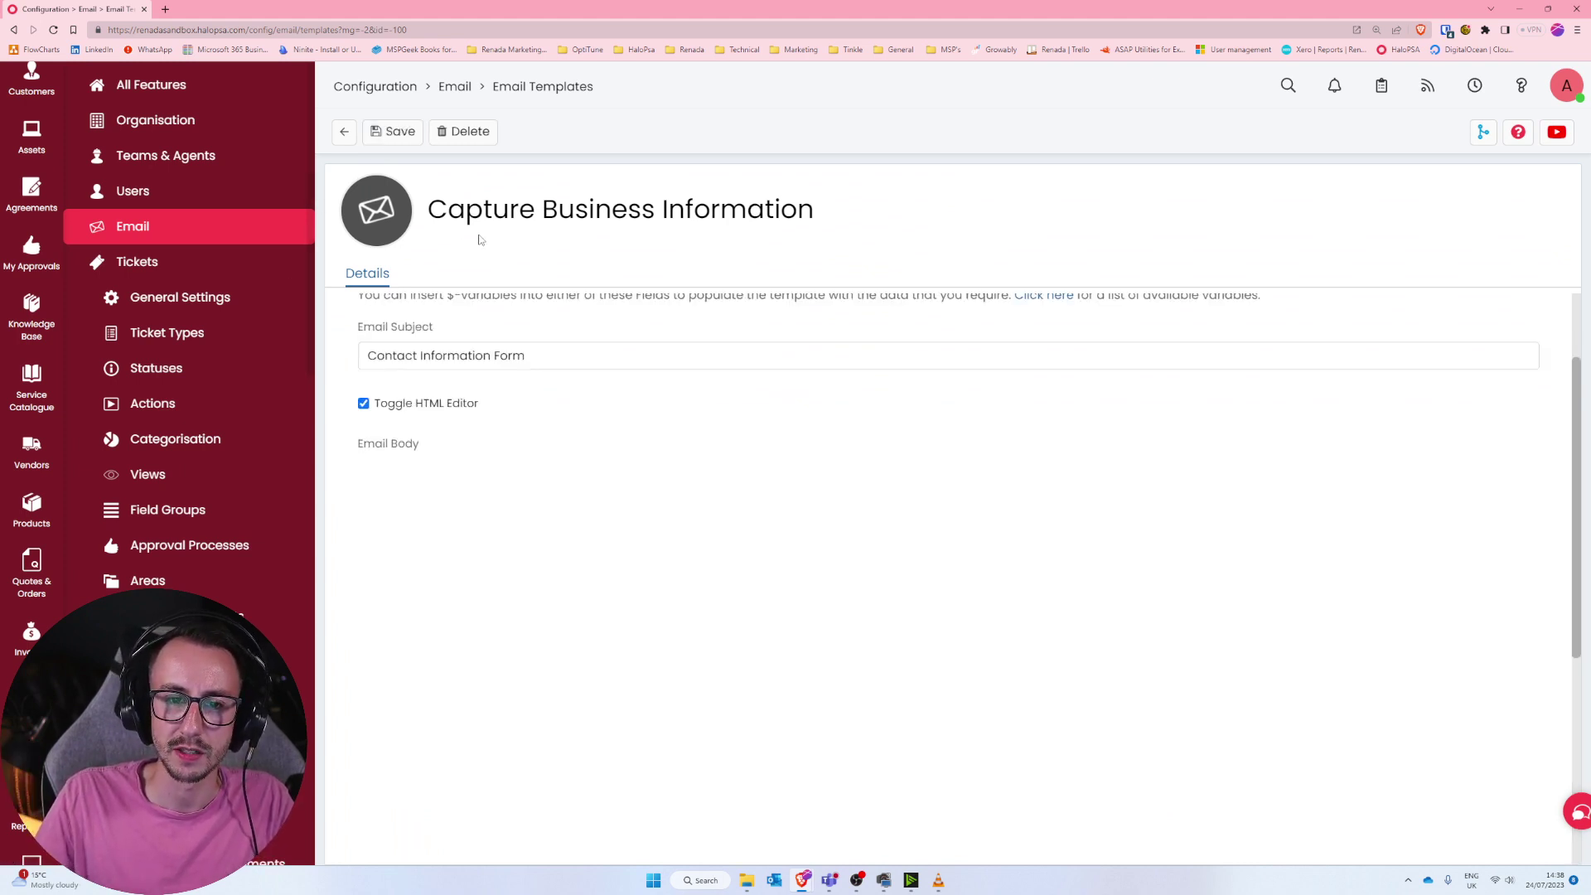
pyautogui.click(411, 405)
pyautogui.scroll(-3, 866, 570)
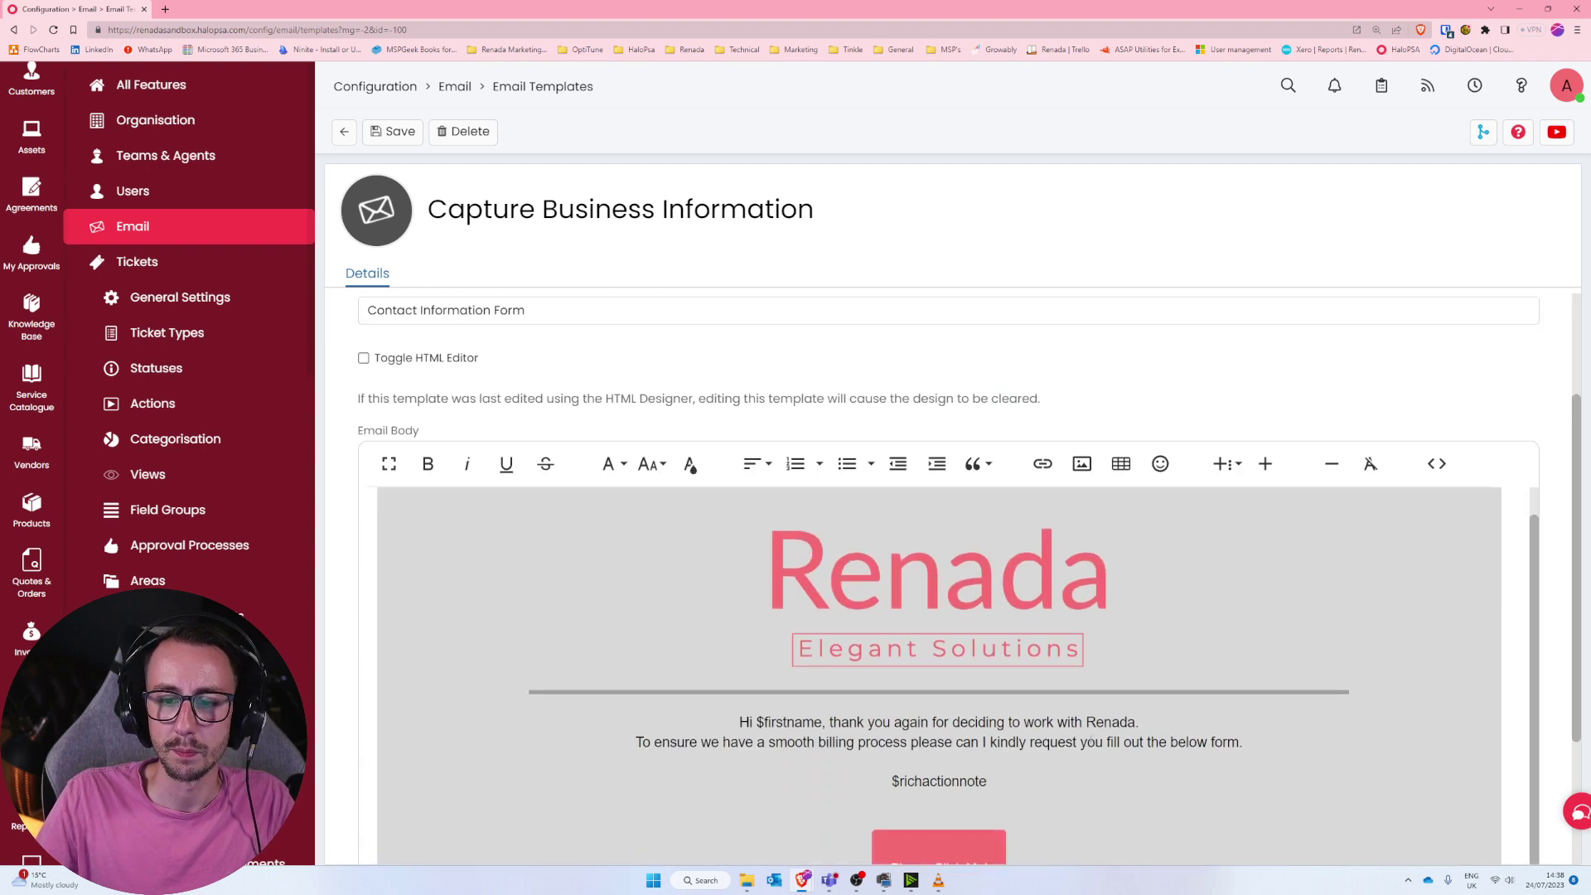
pyautogui.scroll(-3, 932, 679)
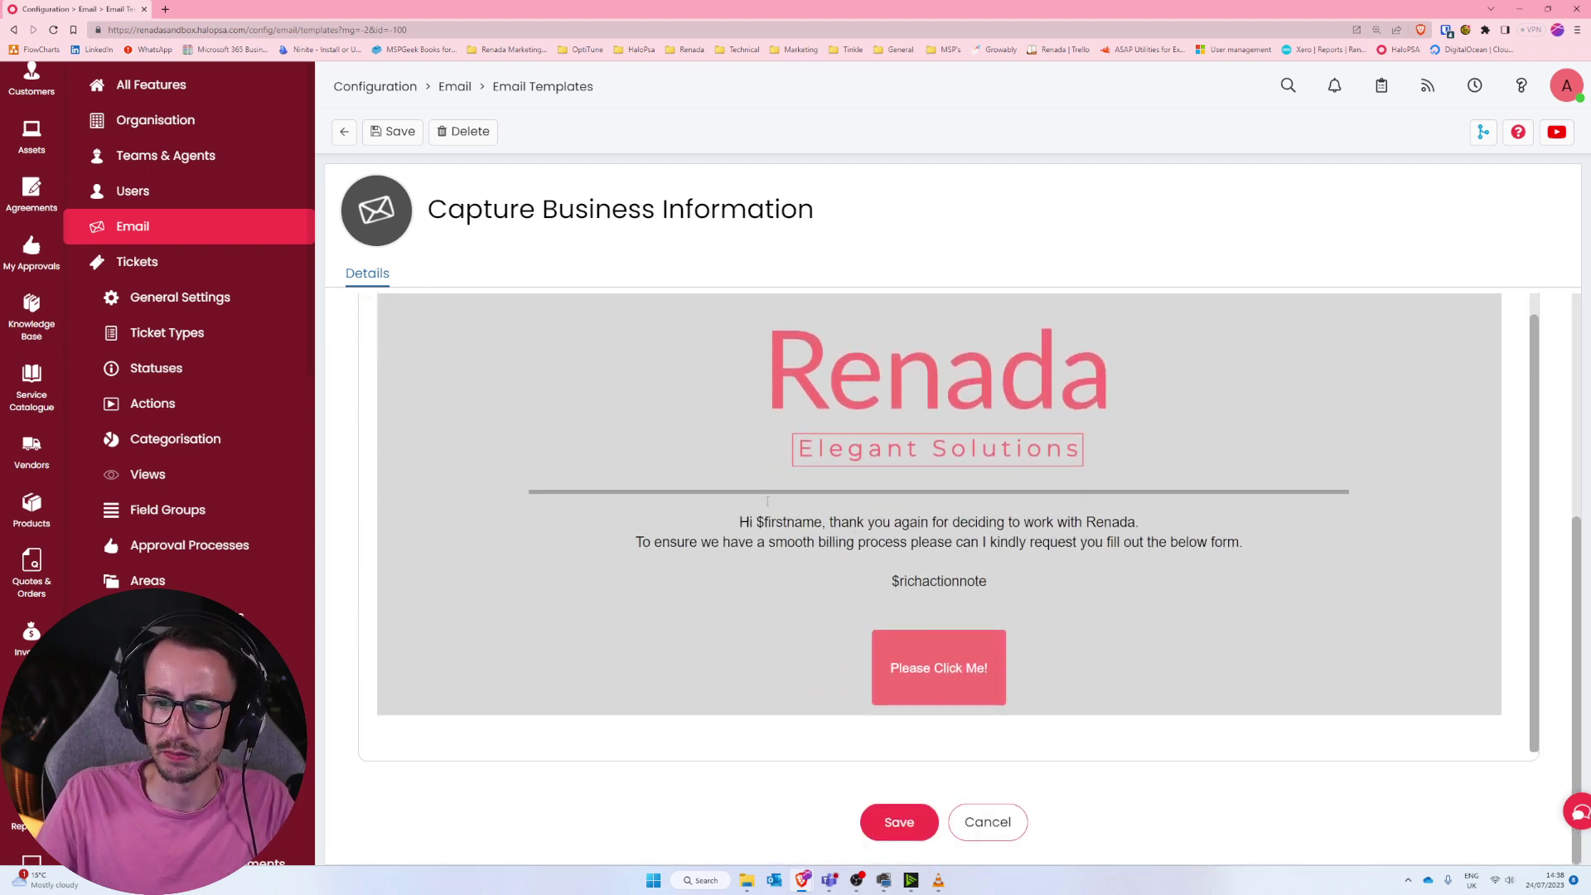
# - Leave the original unsaved and reopen Capture Business Information - Youtube to review its body
pyautogui.click(344, 131)
pyautogui.click(430, 261)
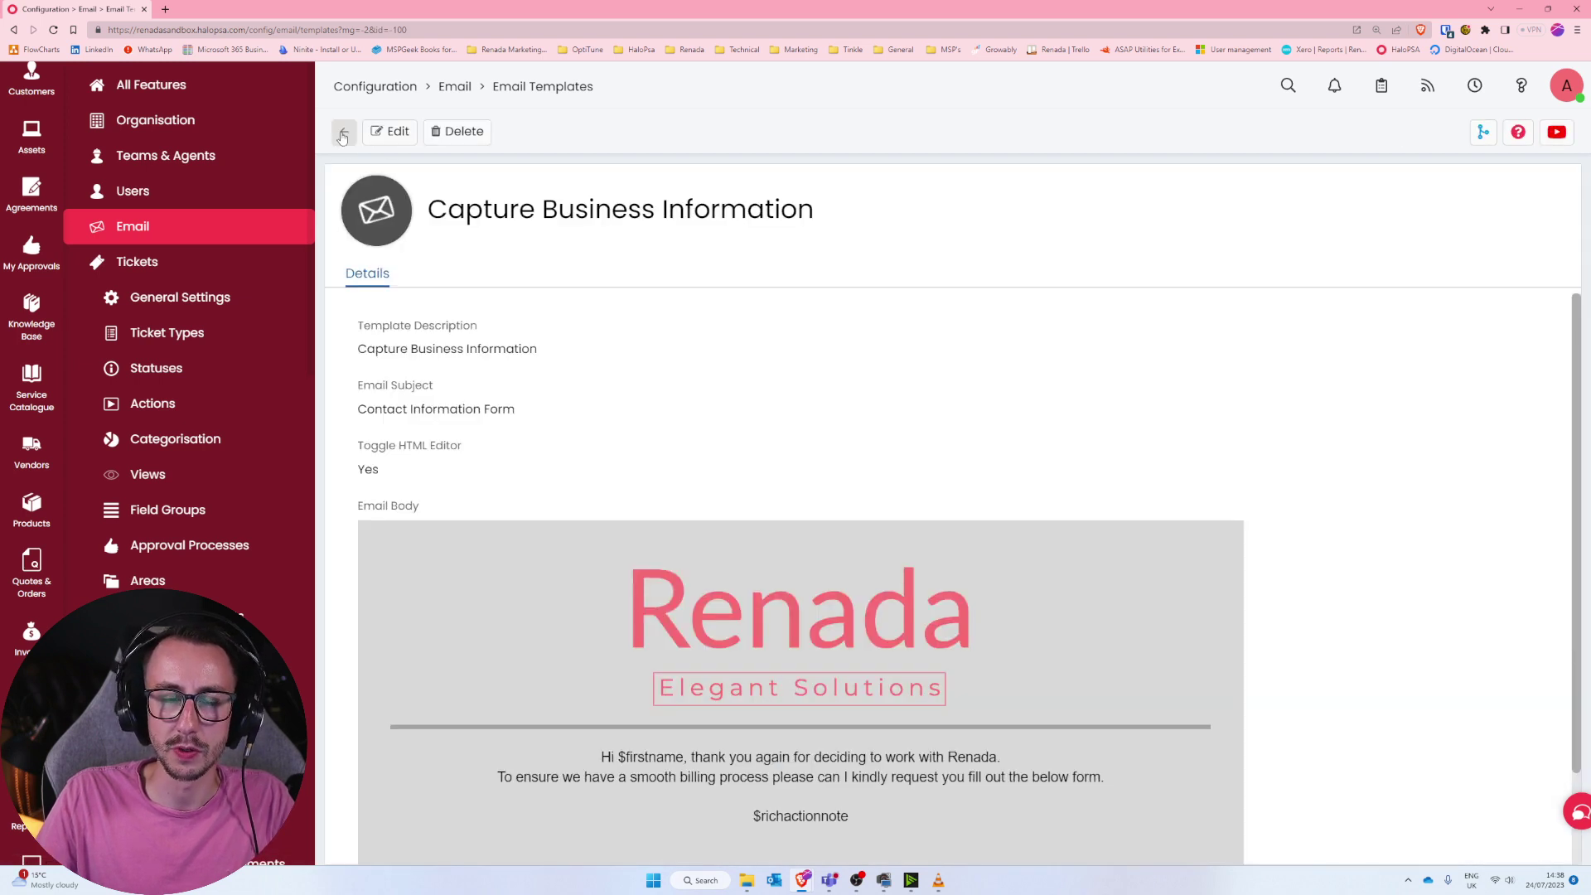
pyautogui.click(344, 131)
pyautogui.click(431, 220)
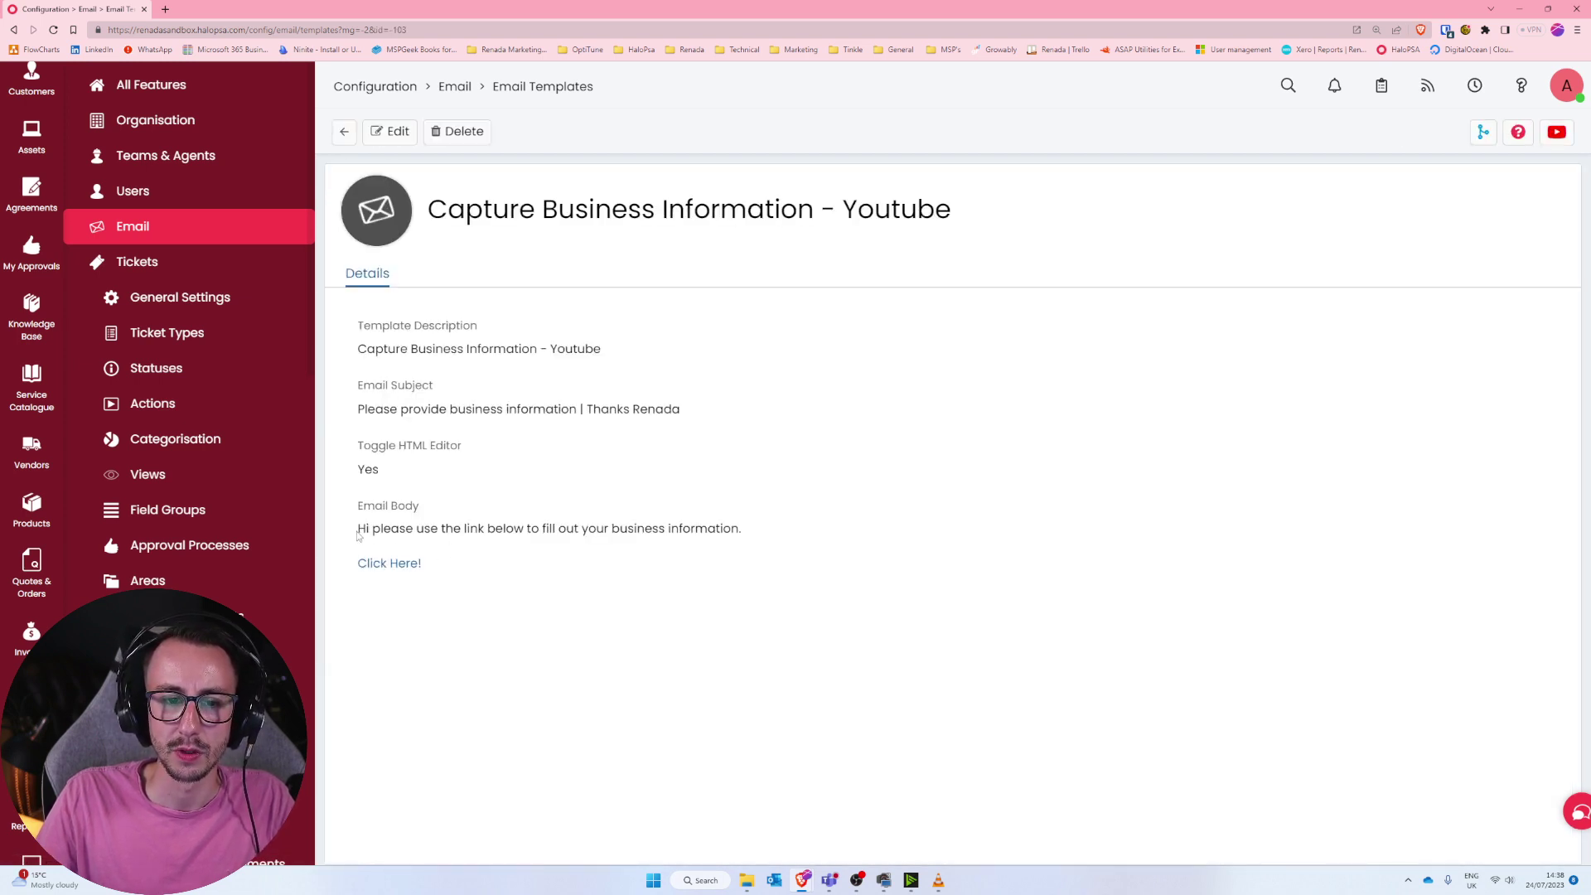
pyautogui.moveTo(358, 536); pyautogui.dragTo(769, 540)
pyautogui.click(769, 540)
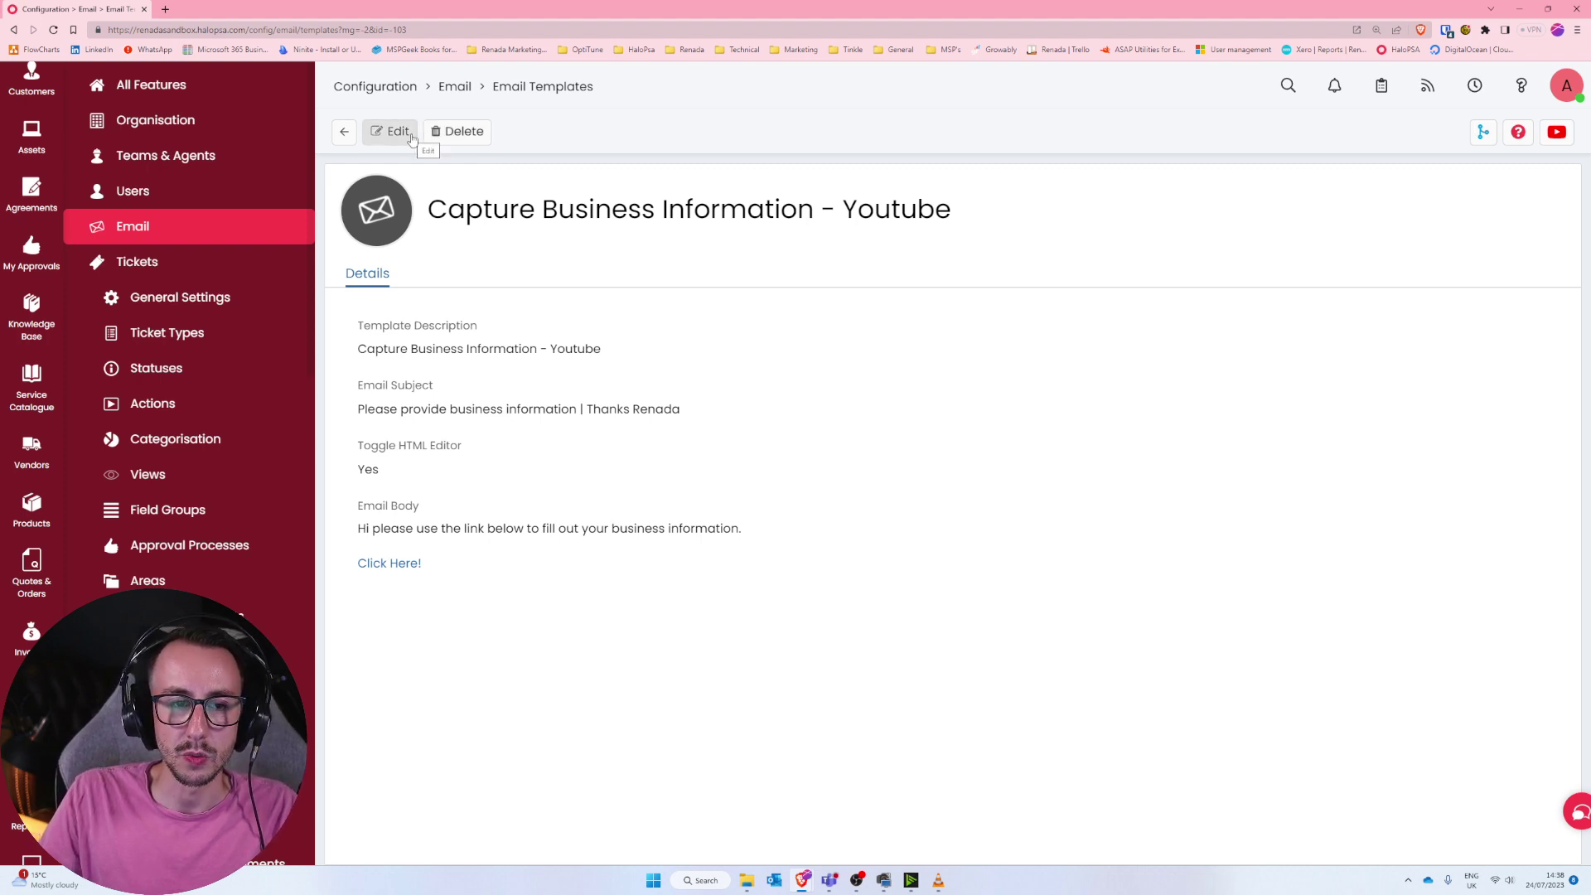
pyautogui.scroll(4, 37, 282)
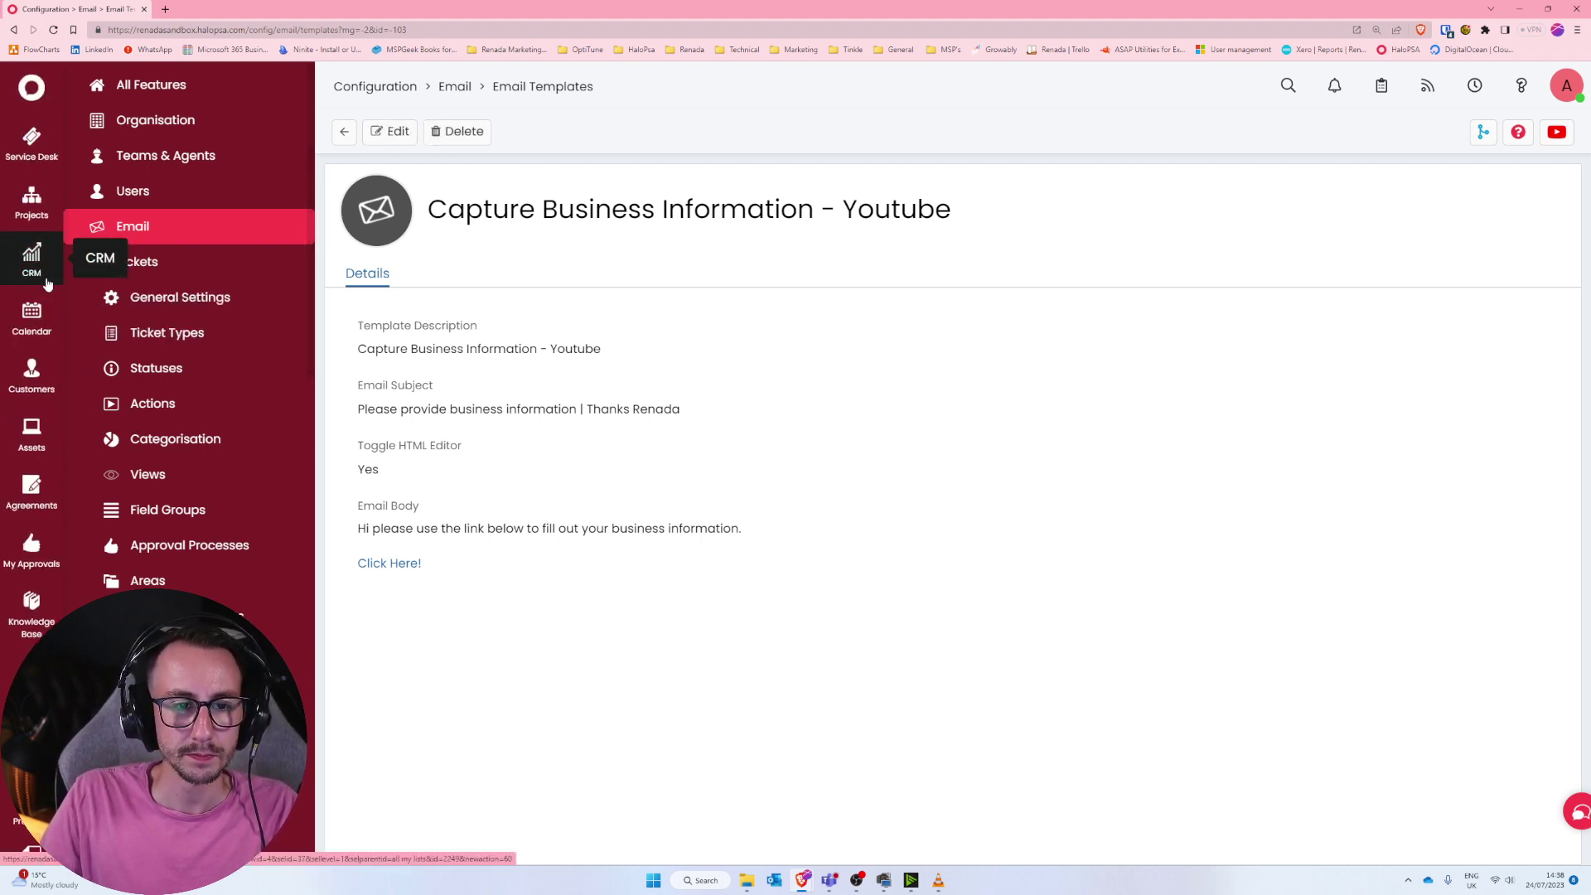
# - Open the default settings of the Capture Business Billing Information ticket action
pyautogui.click(250, 407)
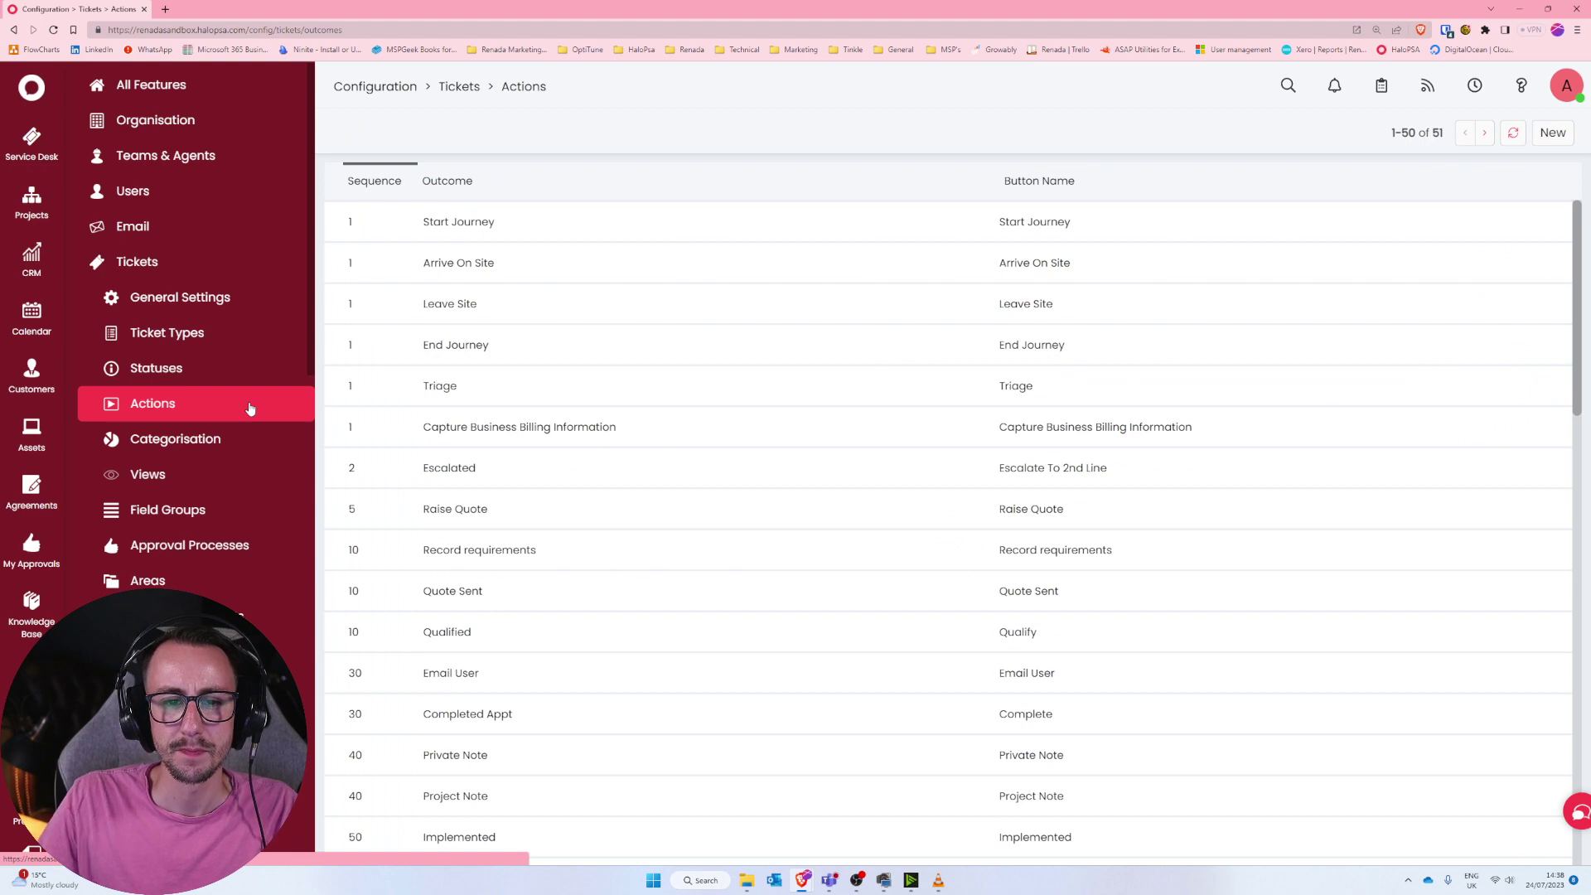
pyautogui.click(648, 434)
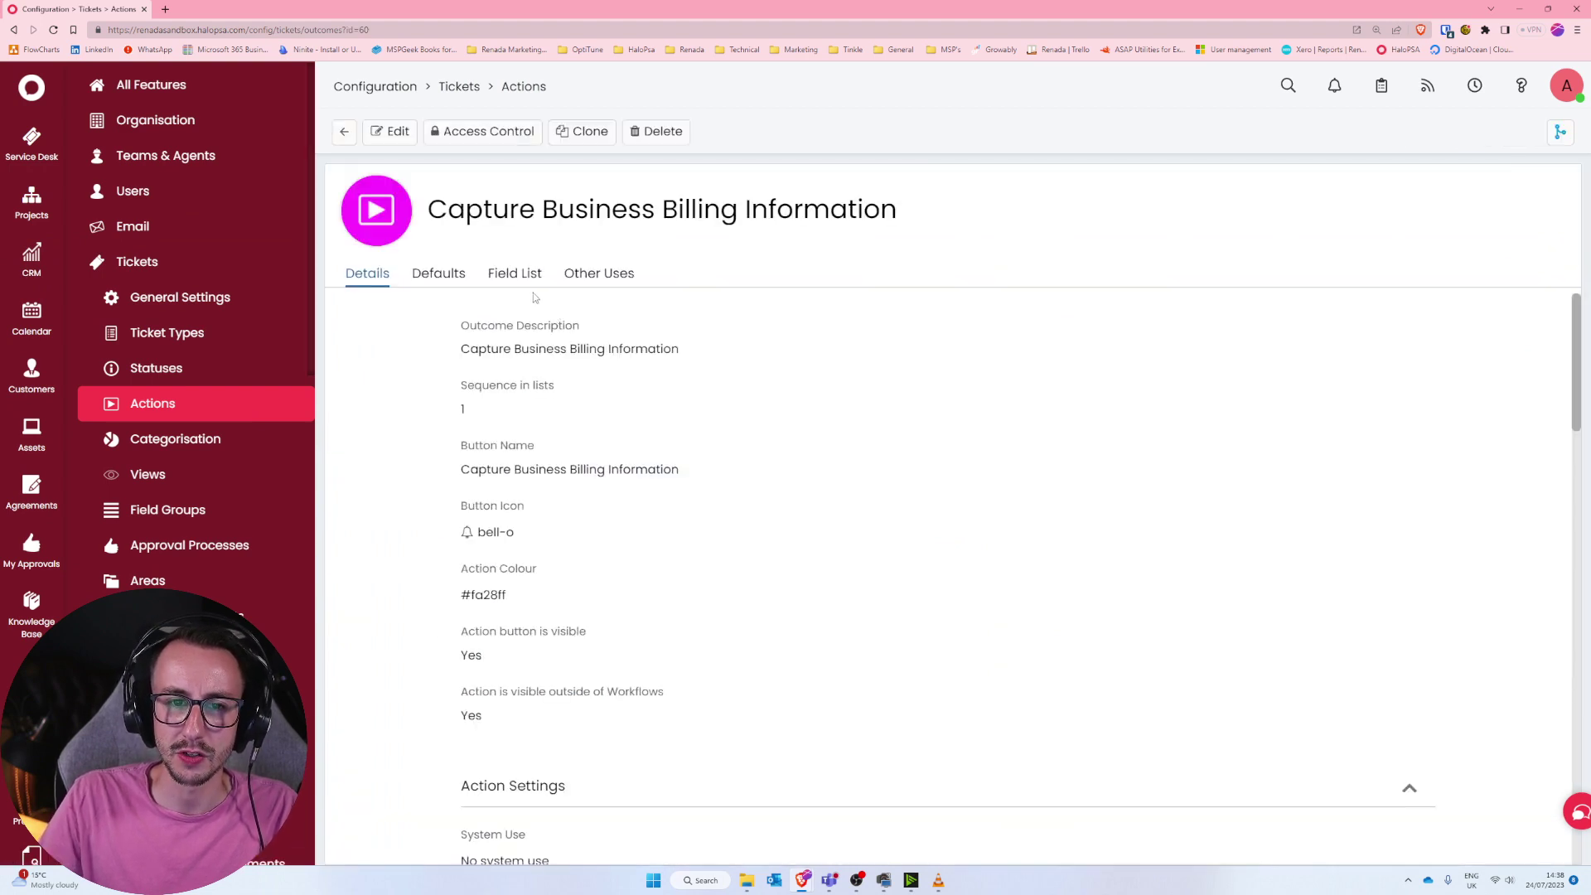
pyautogui.click(511, 277)
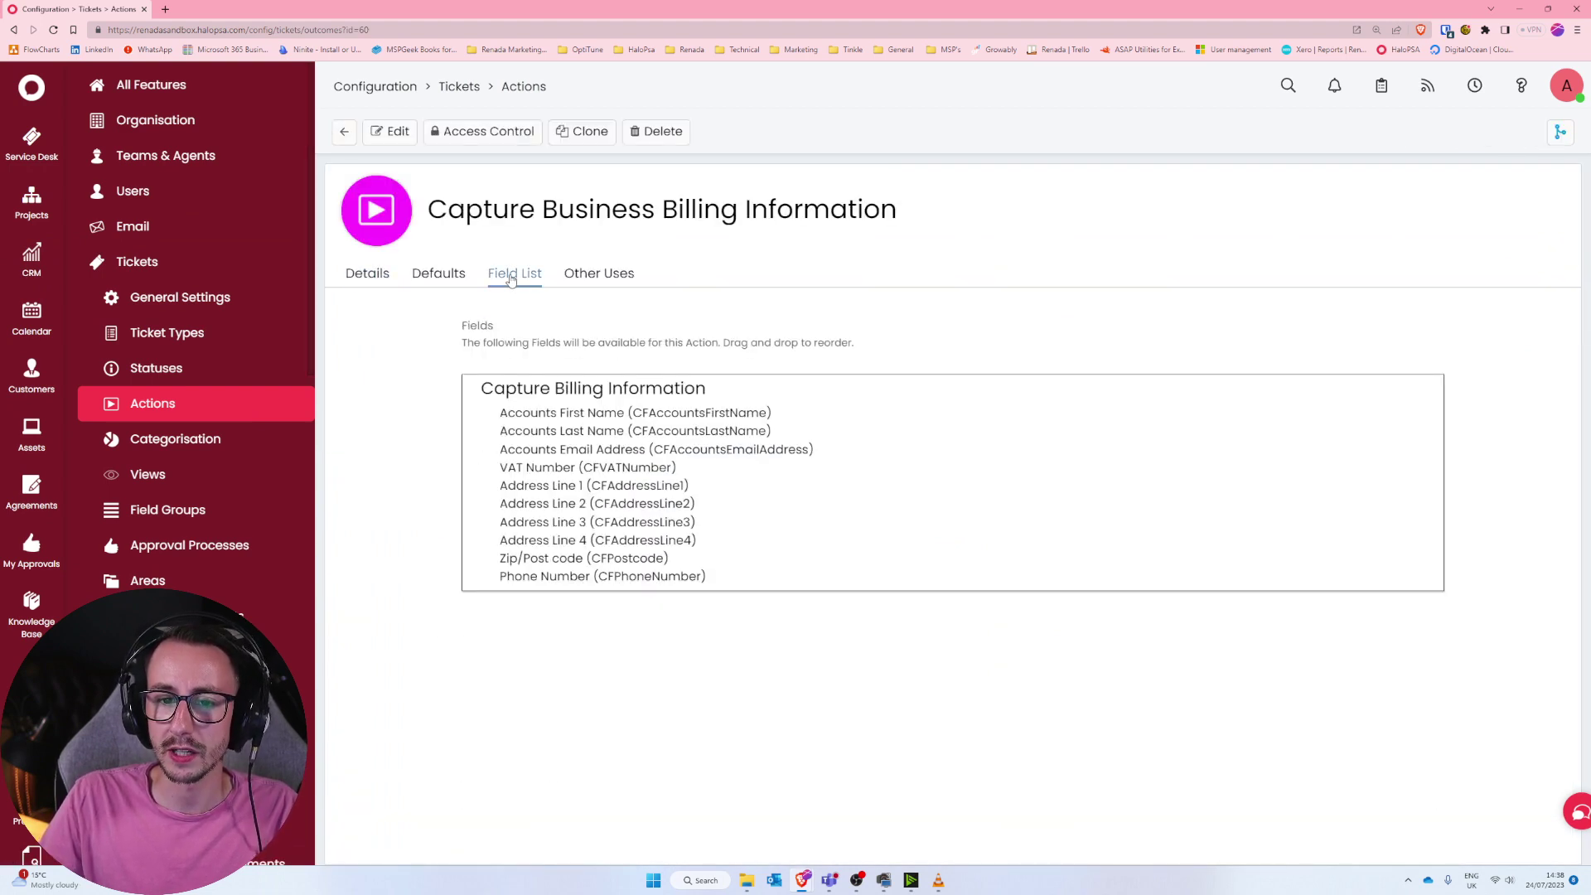
pyautogui.click(454, 289)
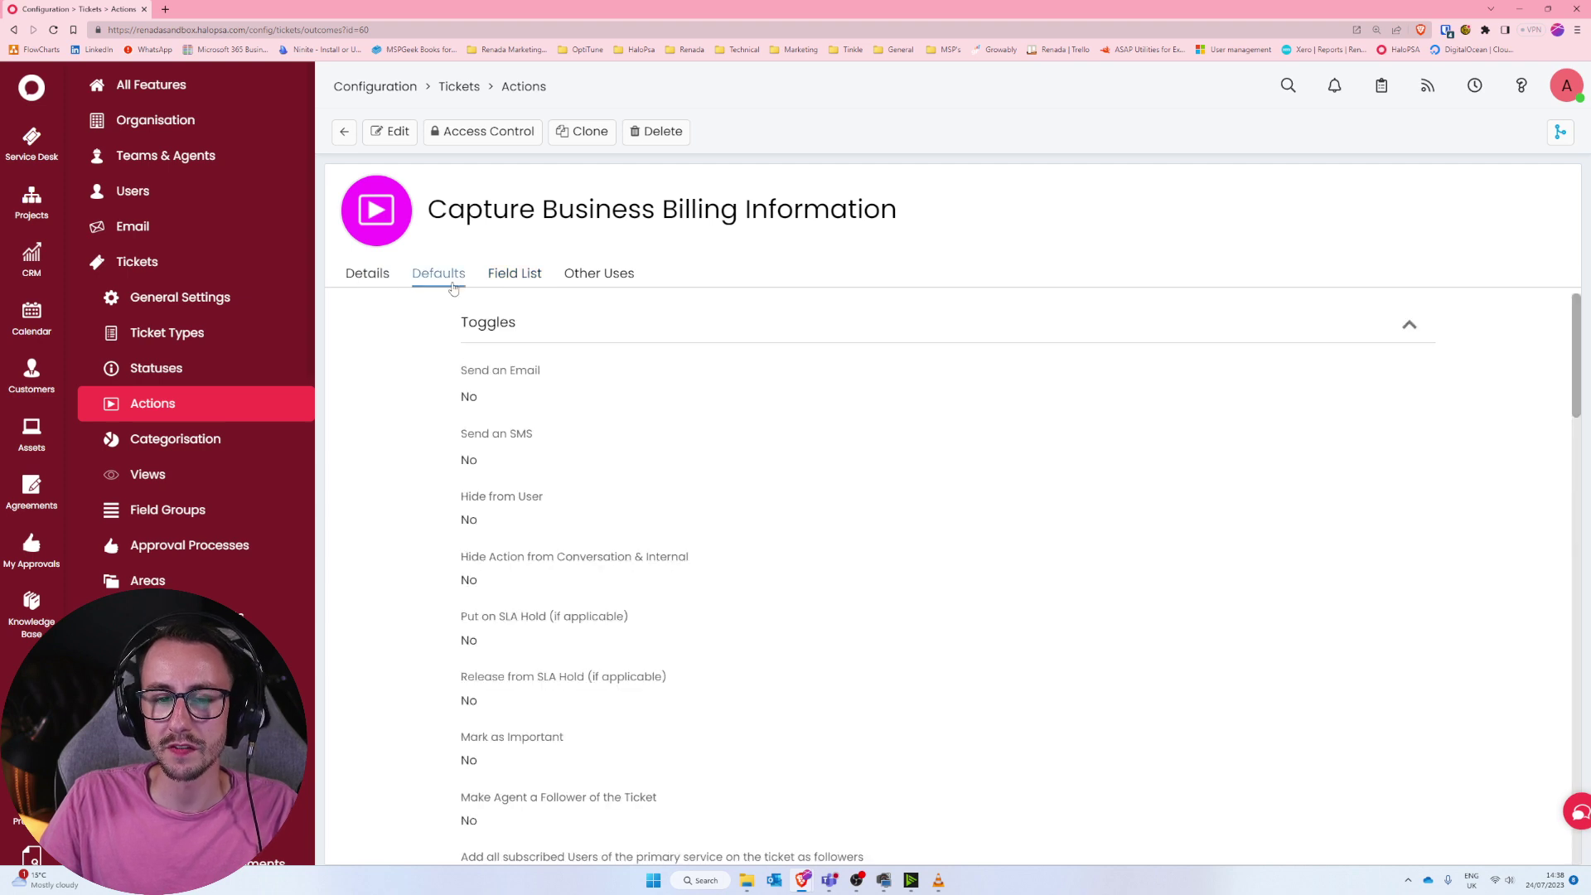
# - Make the action send the 'Capture Business Information - Youtube' email, save, and return to CRM
pyautogui.click(390, 131)
pyautogui.click(539, 406)
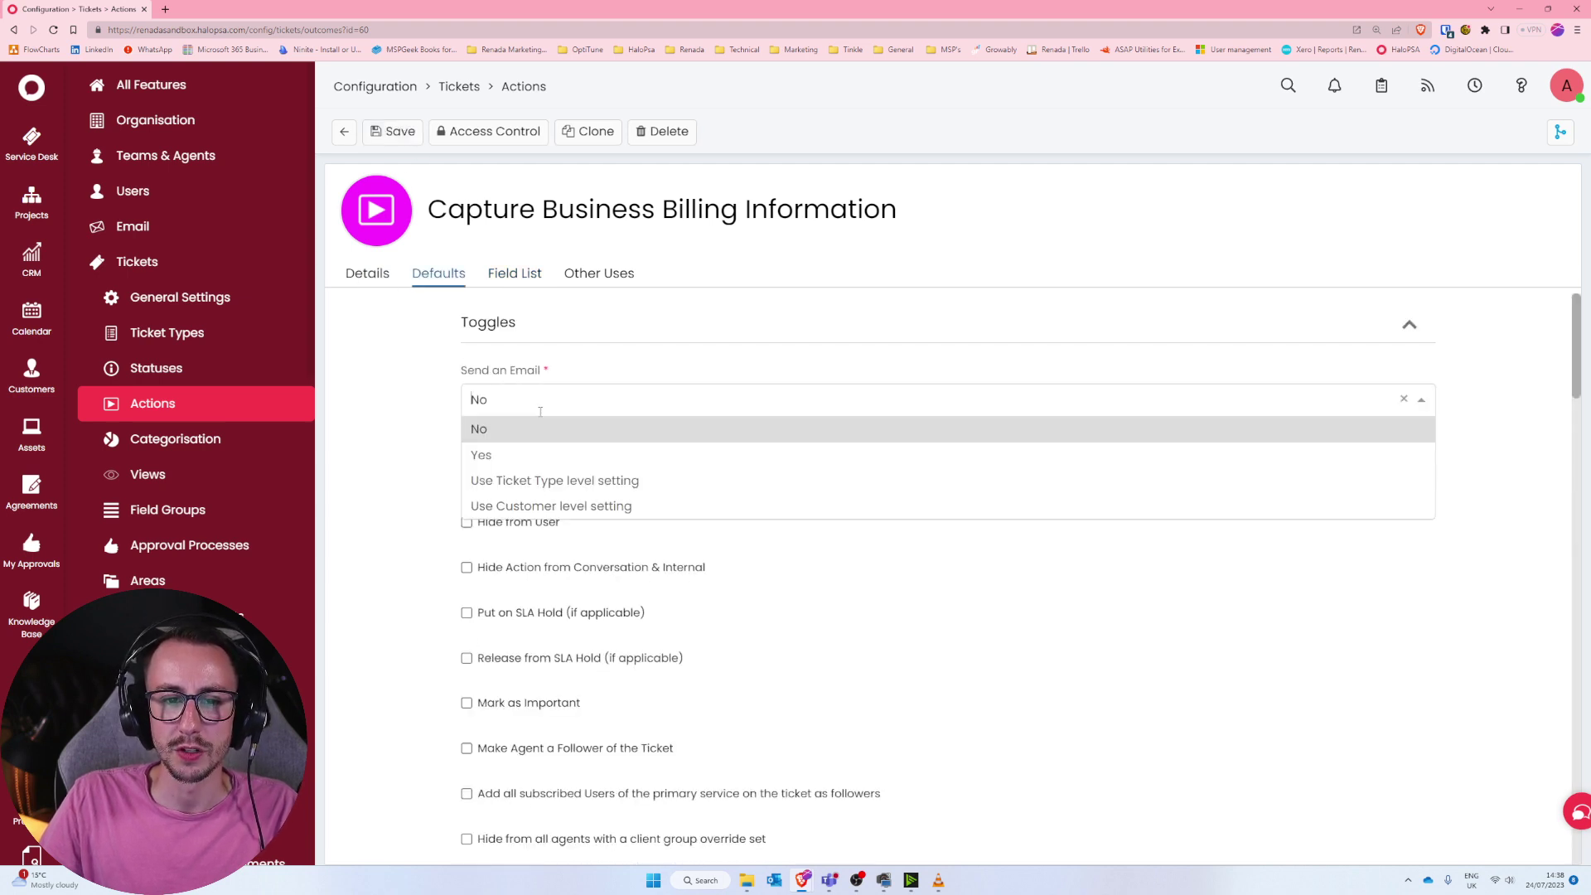
pyautogui.click(527, 458)
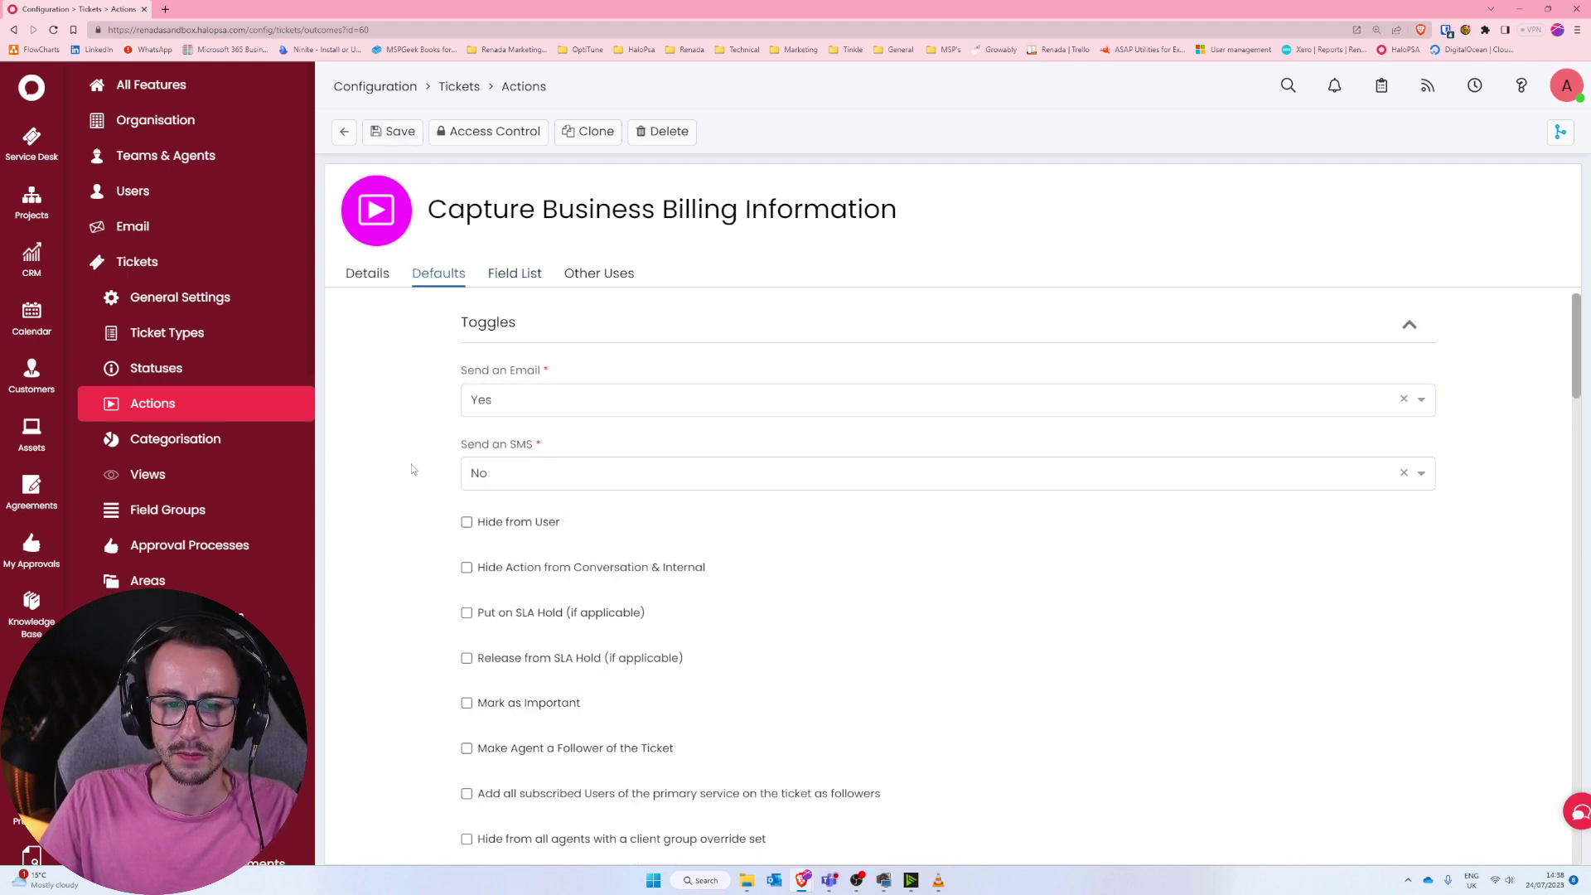
pyautogui.scroll(-6, 412, 469)
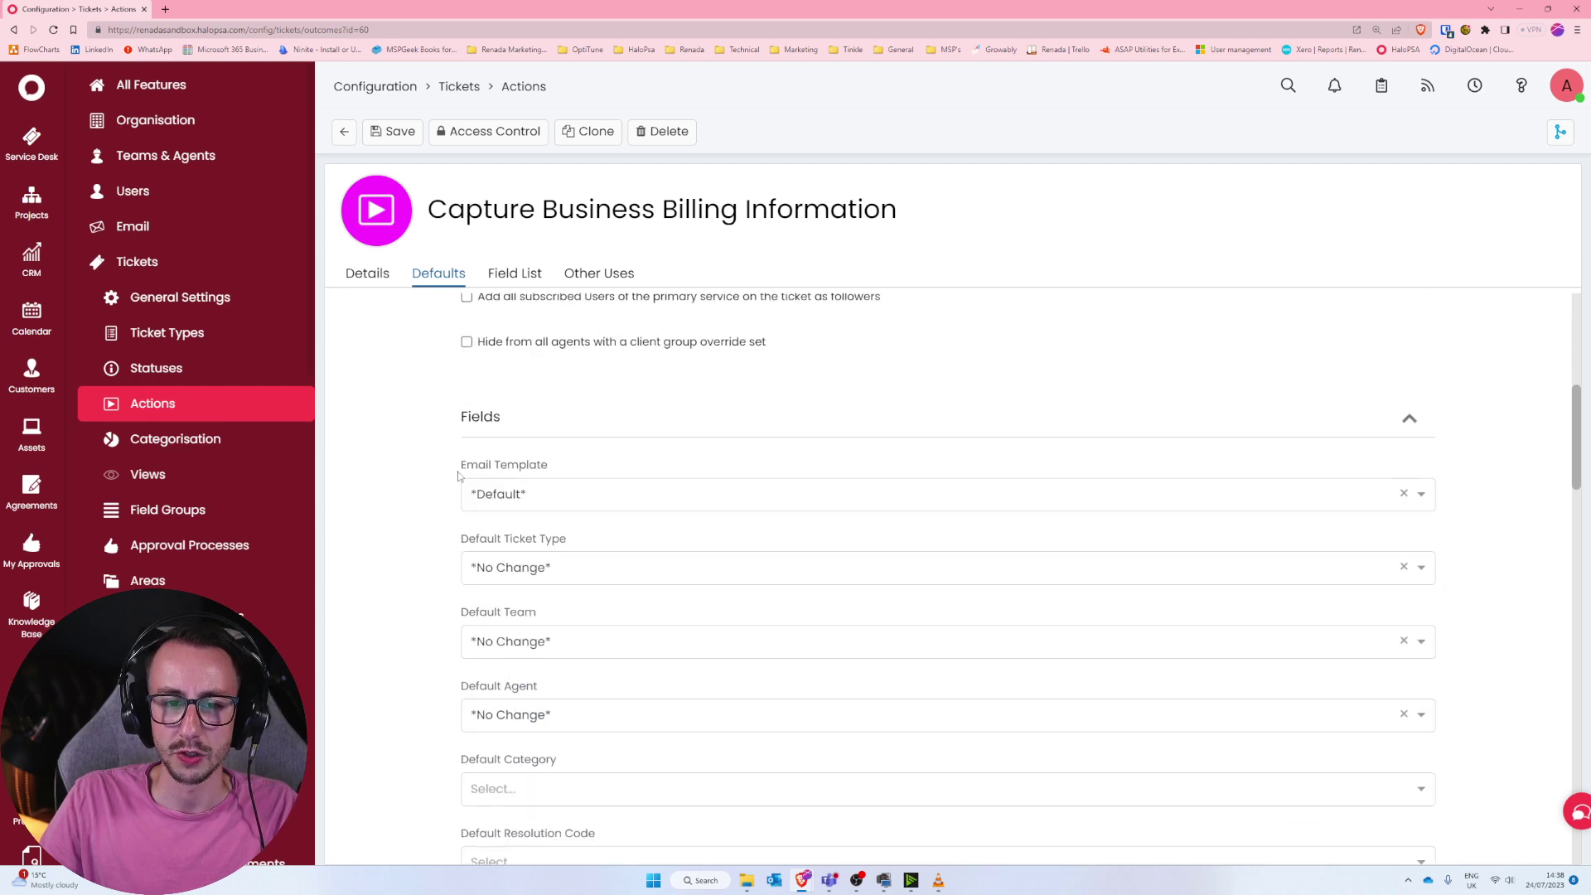
pyautogui.moveTo(461, 472); pyautogui.dragTo(557, 474)
pyautogui.click(560, 494)
pyautogui.click(682, 550)
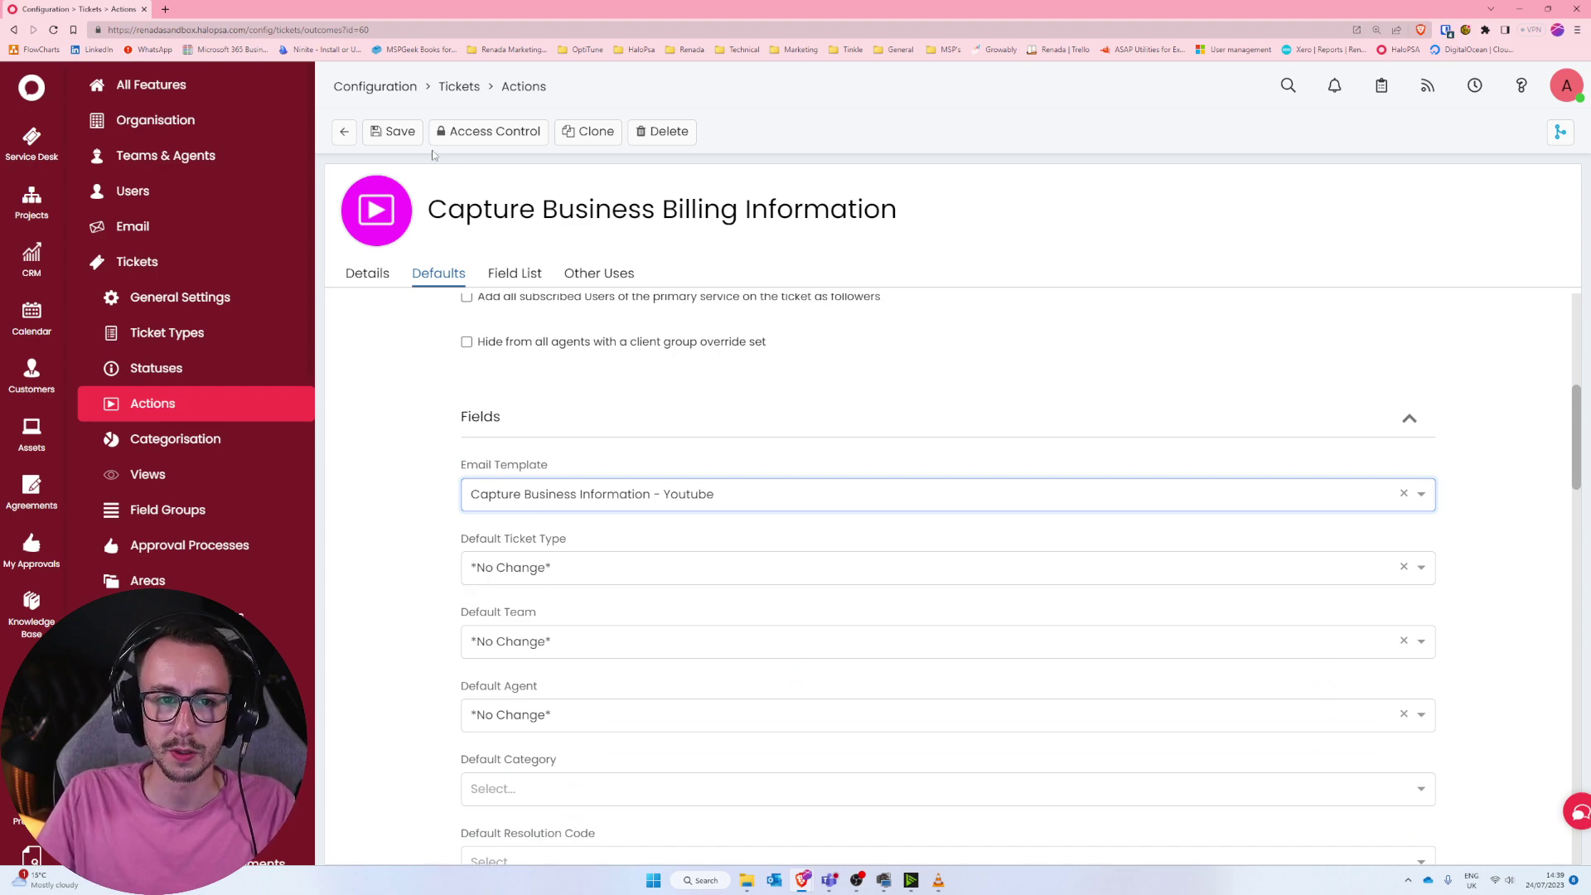
pyautogui.click(392, 131)
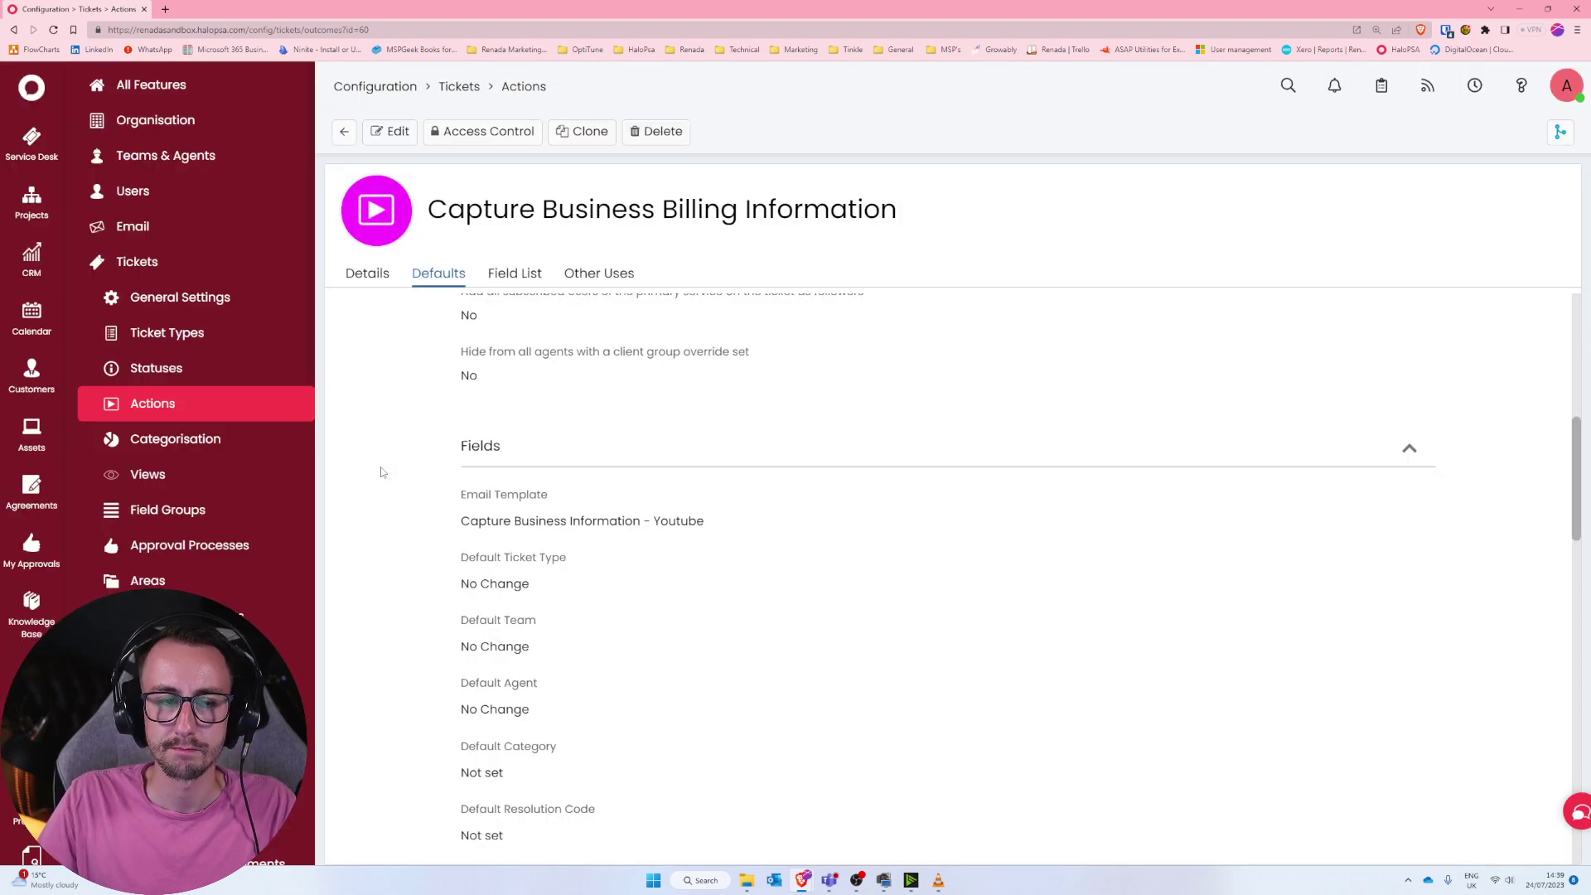
pyautogui.click(32, 273)
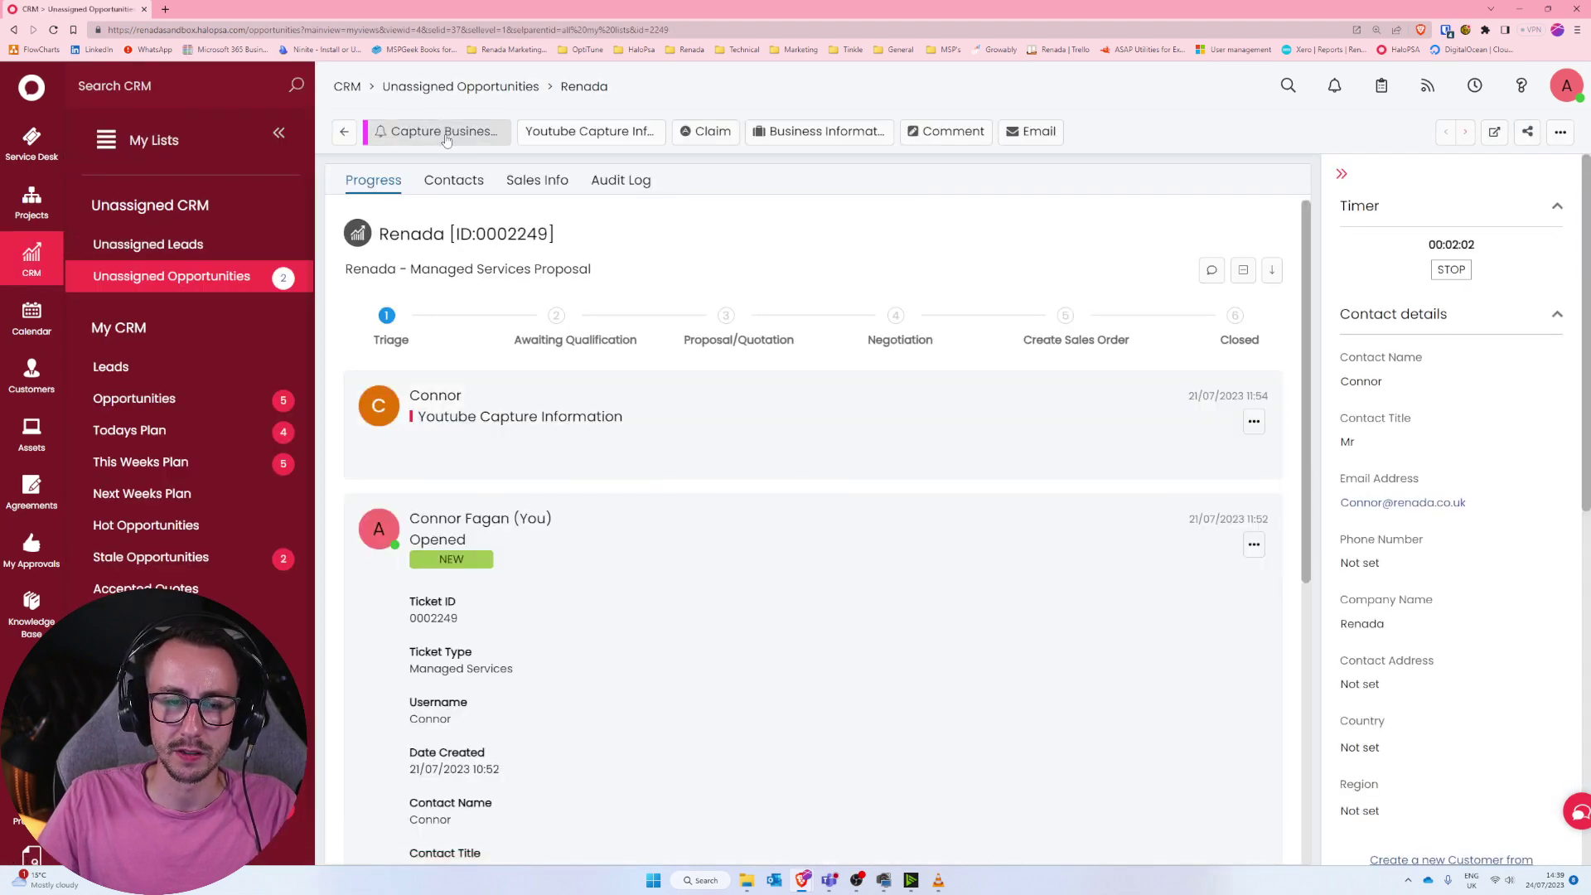
# - Send a Capture Business Billing Information action and follow its Click Here! link to the portal
pyautogui.click(445, 132)
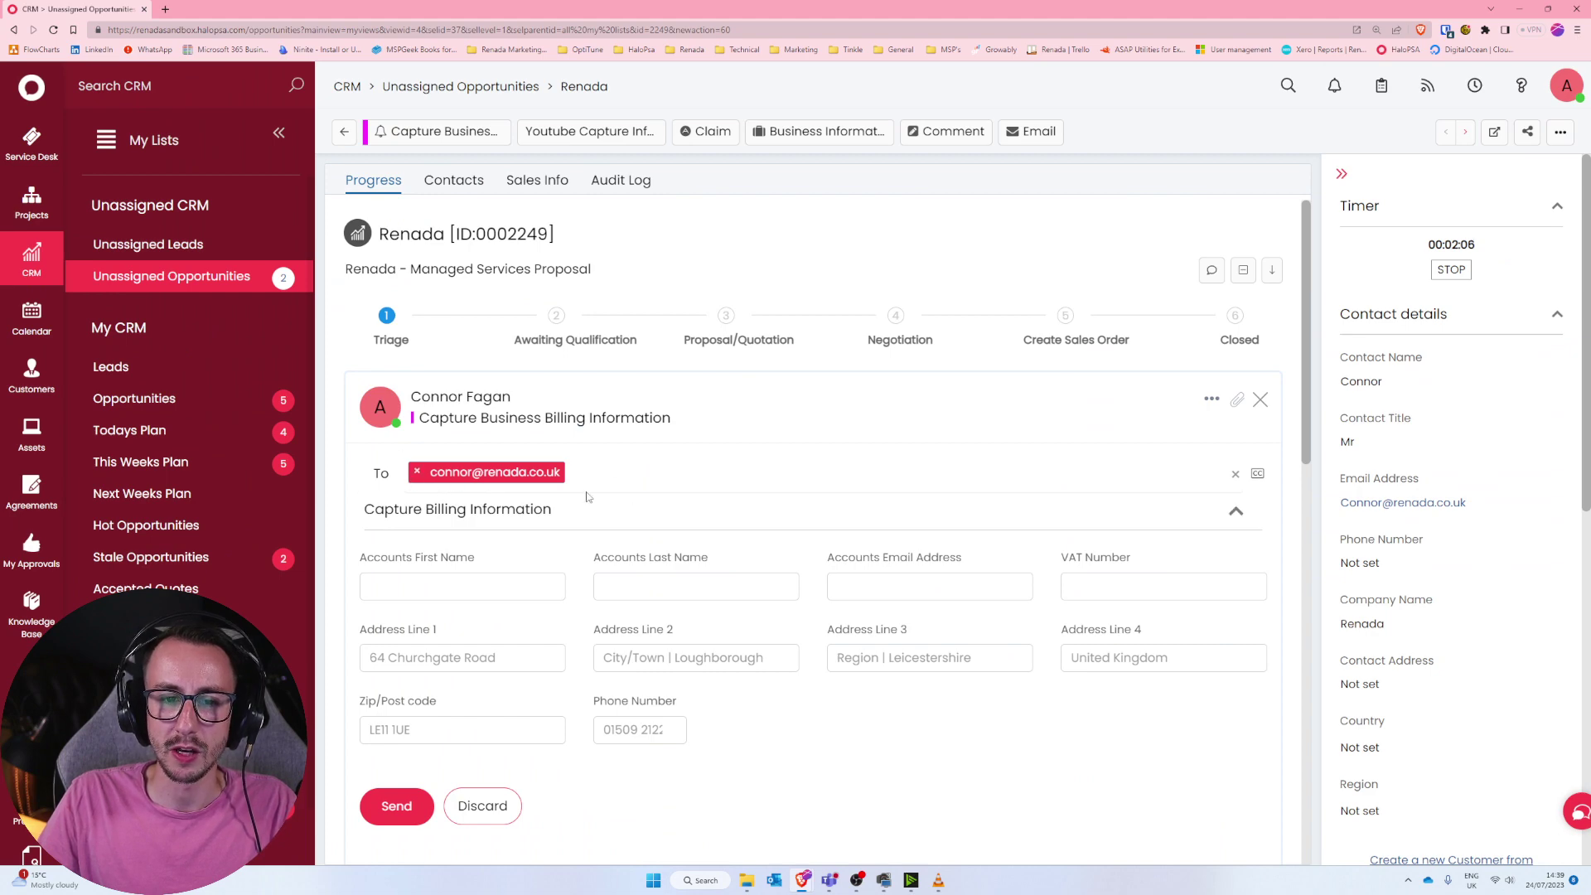
pyautogui.click(398, 806)
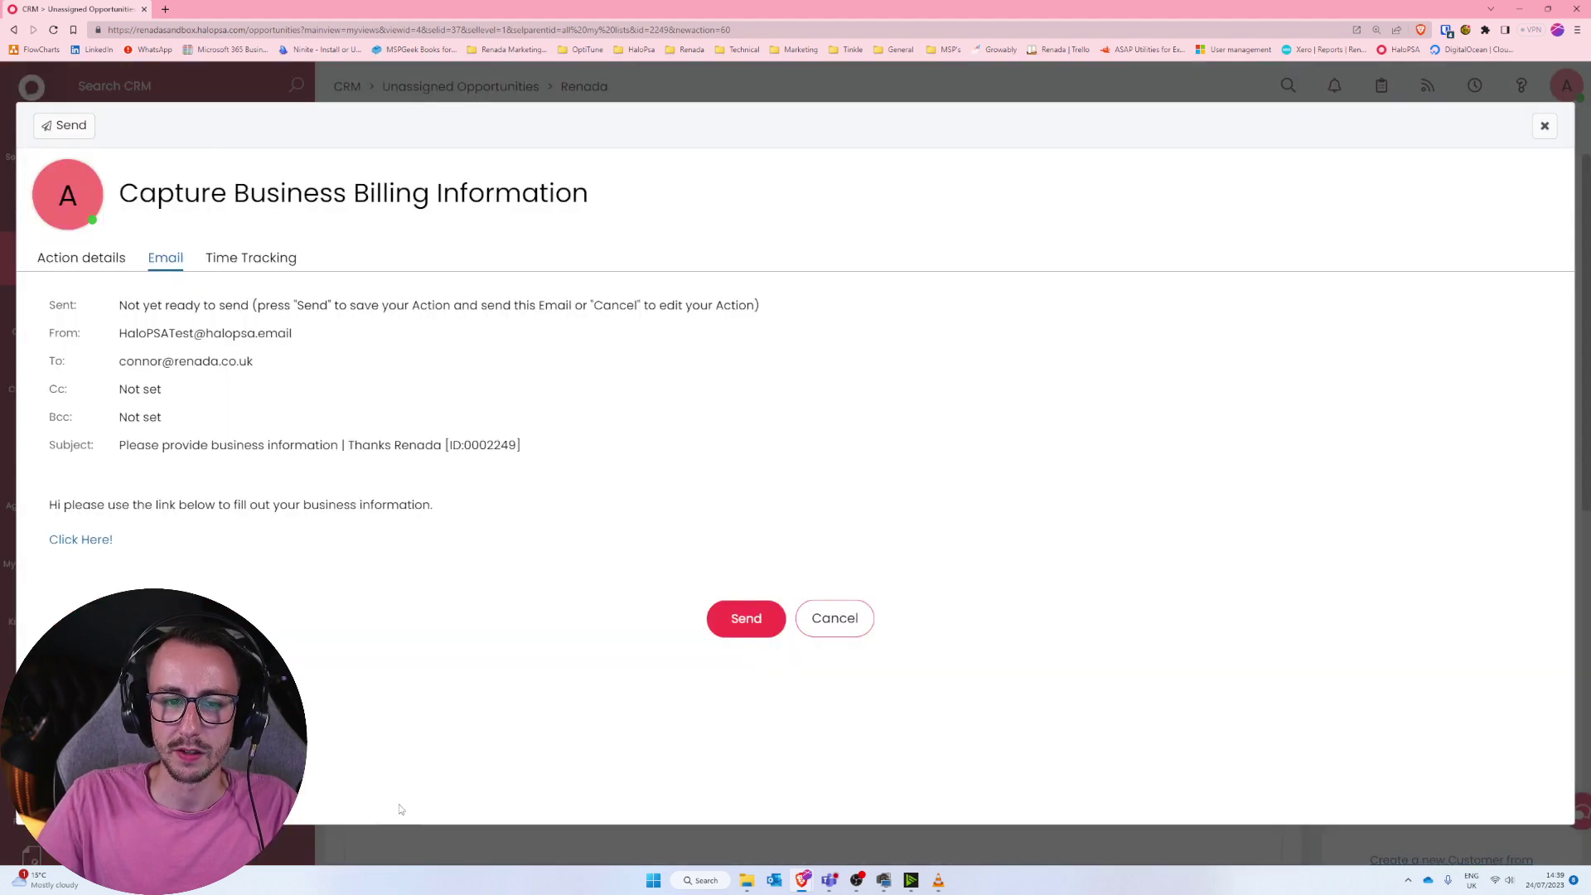
pyautogui.click(98, 540)
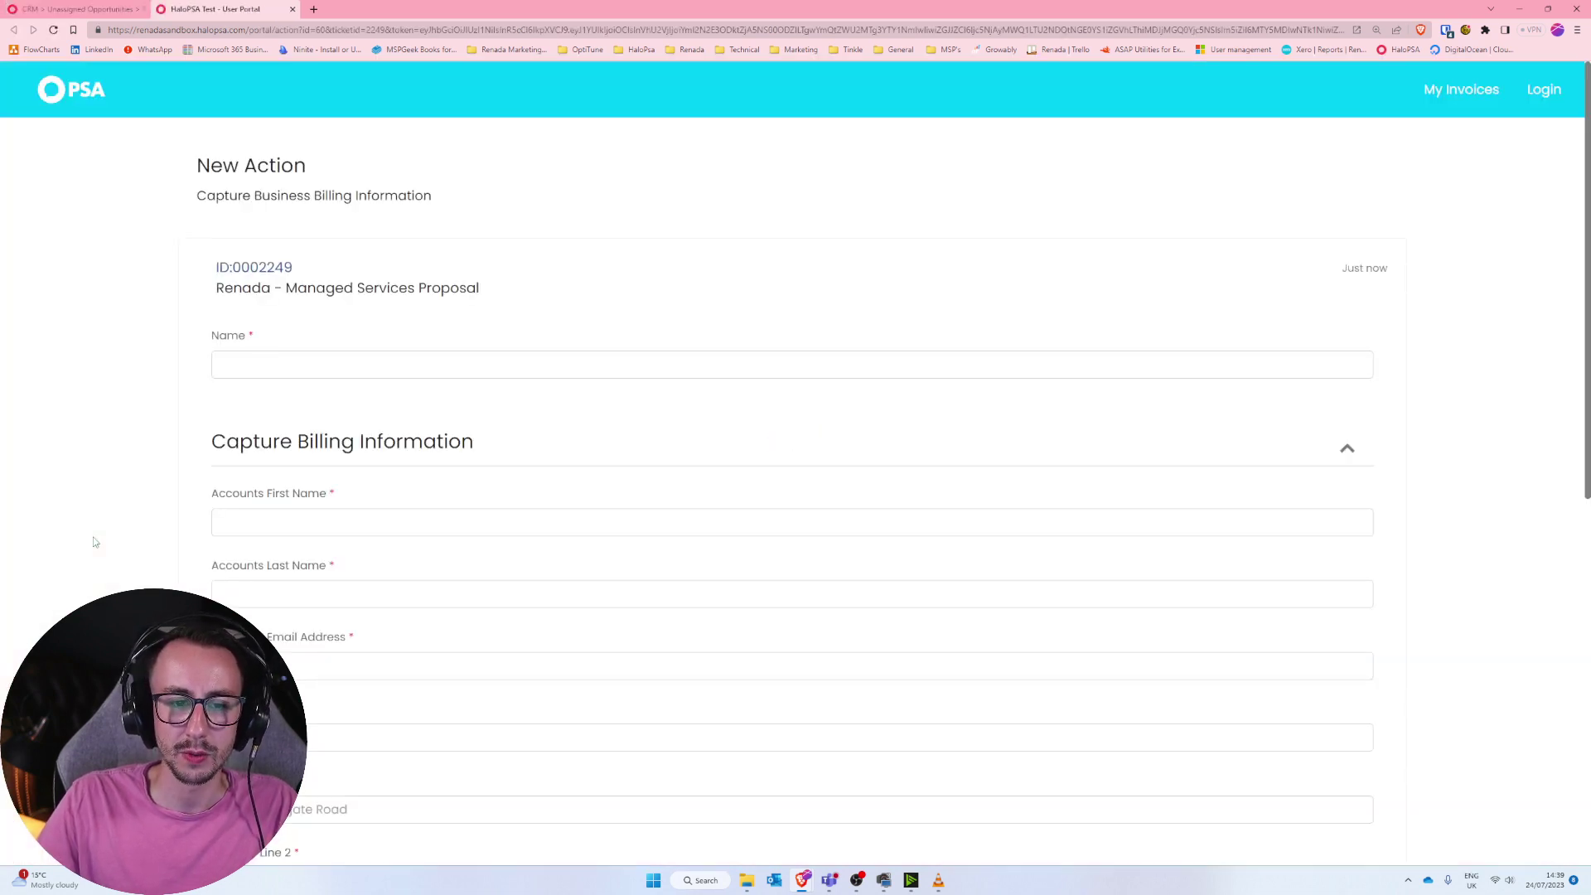
# - Look over the portal form's accounts fields and the Capture Billing Information section
pyautogui.click(278, 522)
pyautogui.click(335, 591)
pyautogui.click(464, 665)
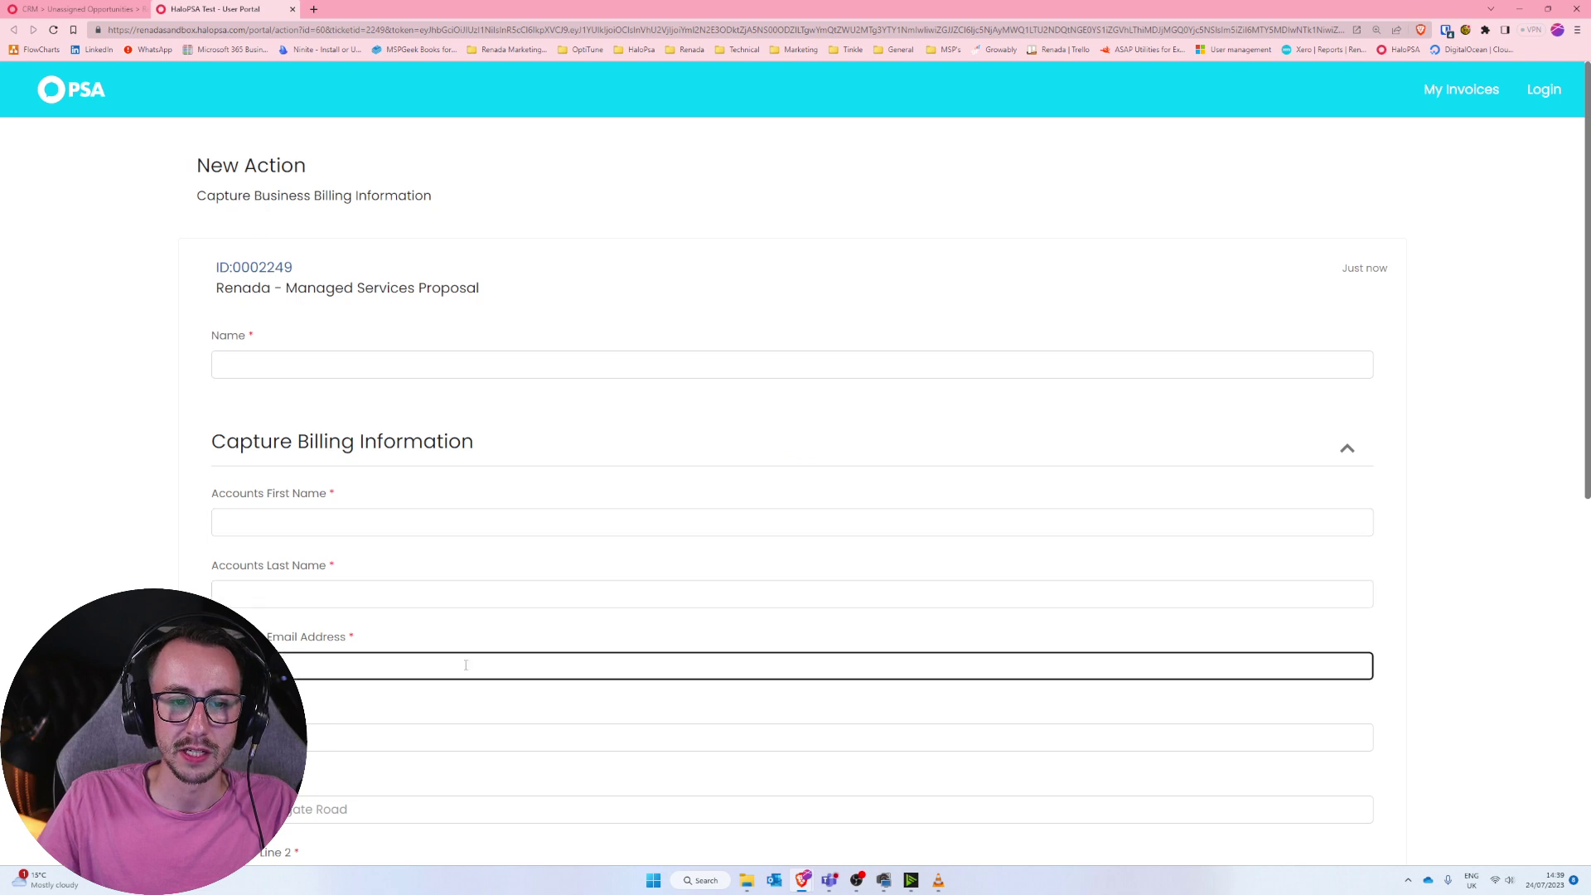
pyautogui.scroll(-4, 566, 701)
pyautogui.scroll(-1, 555, 704)
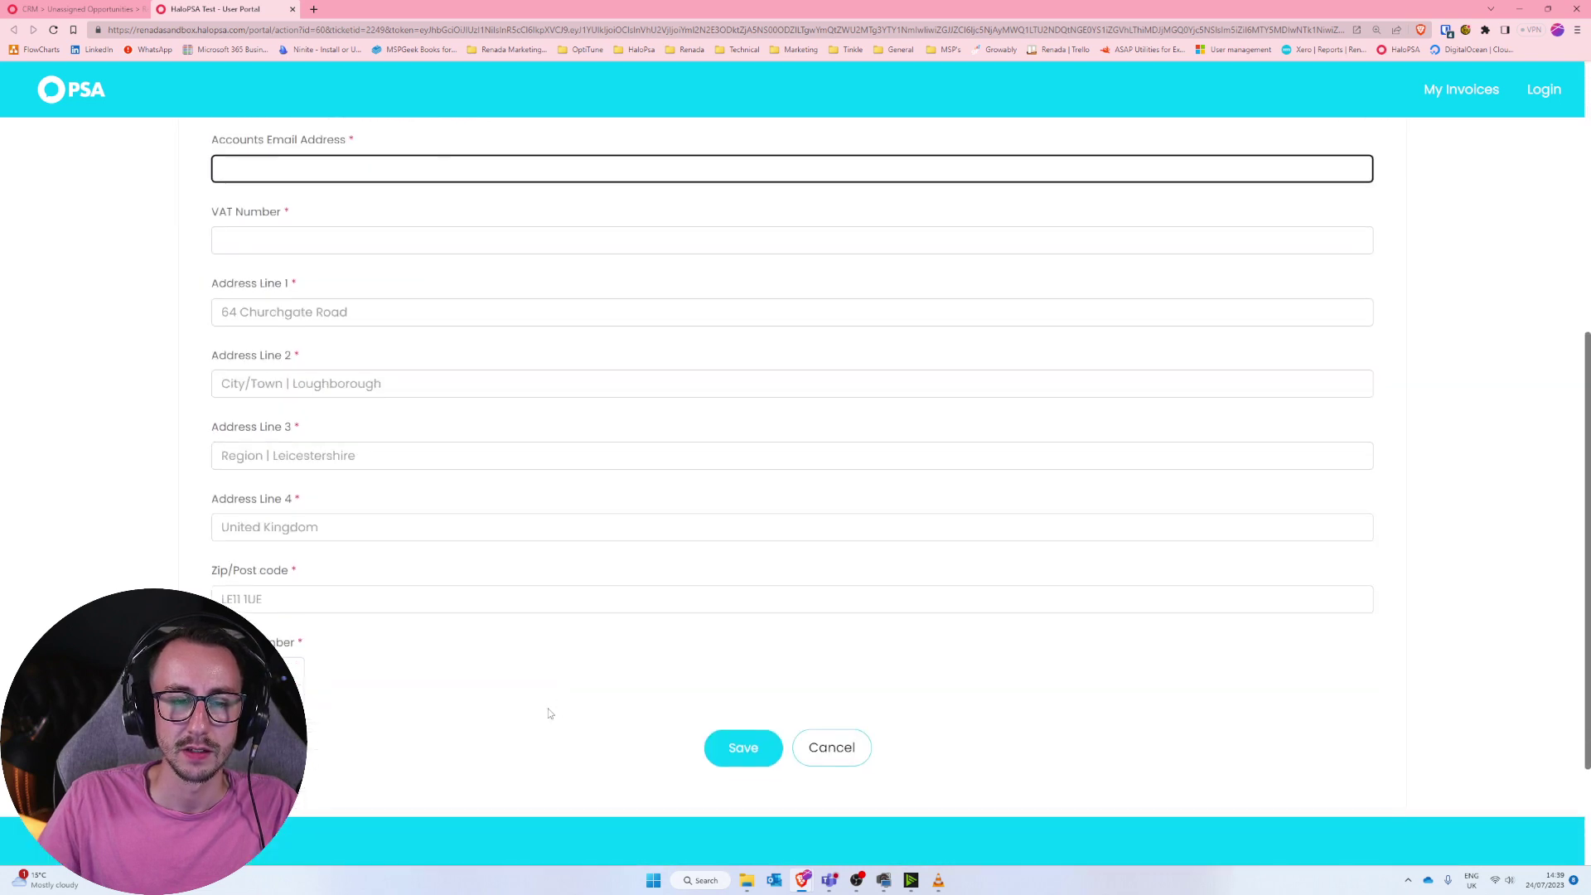
pyautogui.scroll(2, 547, 713)
pyautogui.scroll(4, 541, 704)
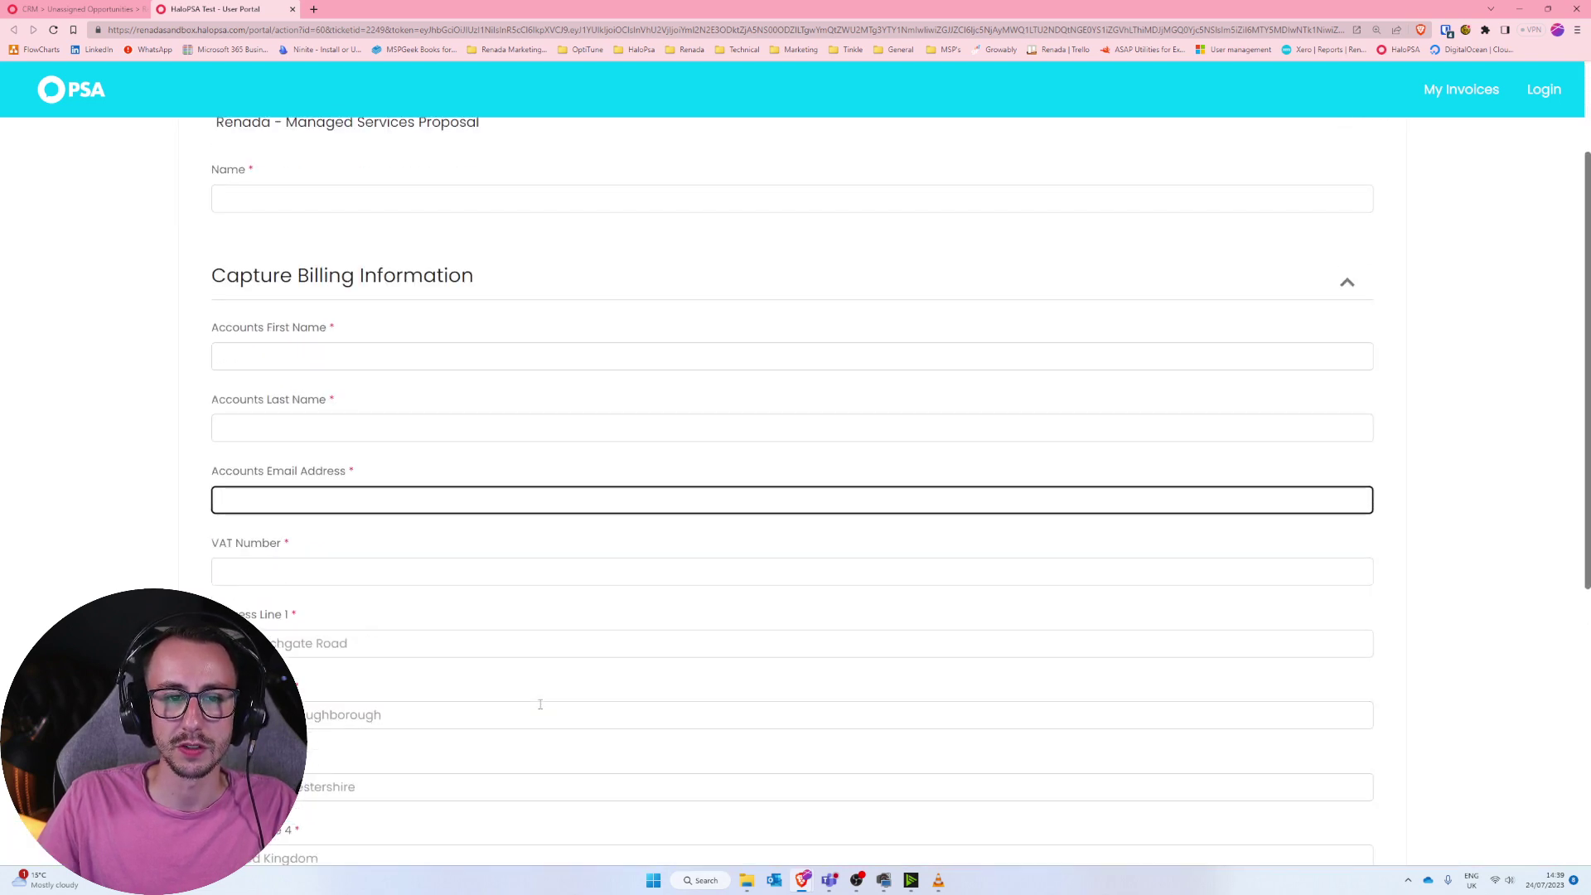
pyautogui.click(587, 464)
pyautogui.click(588, 466)
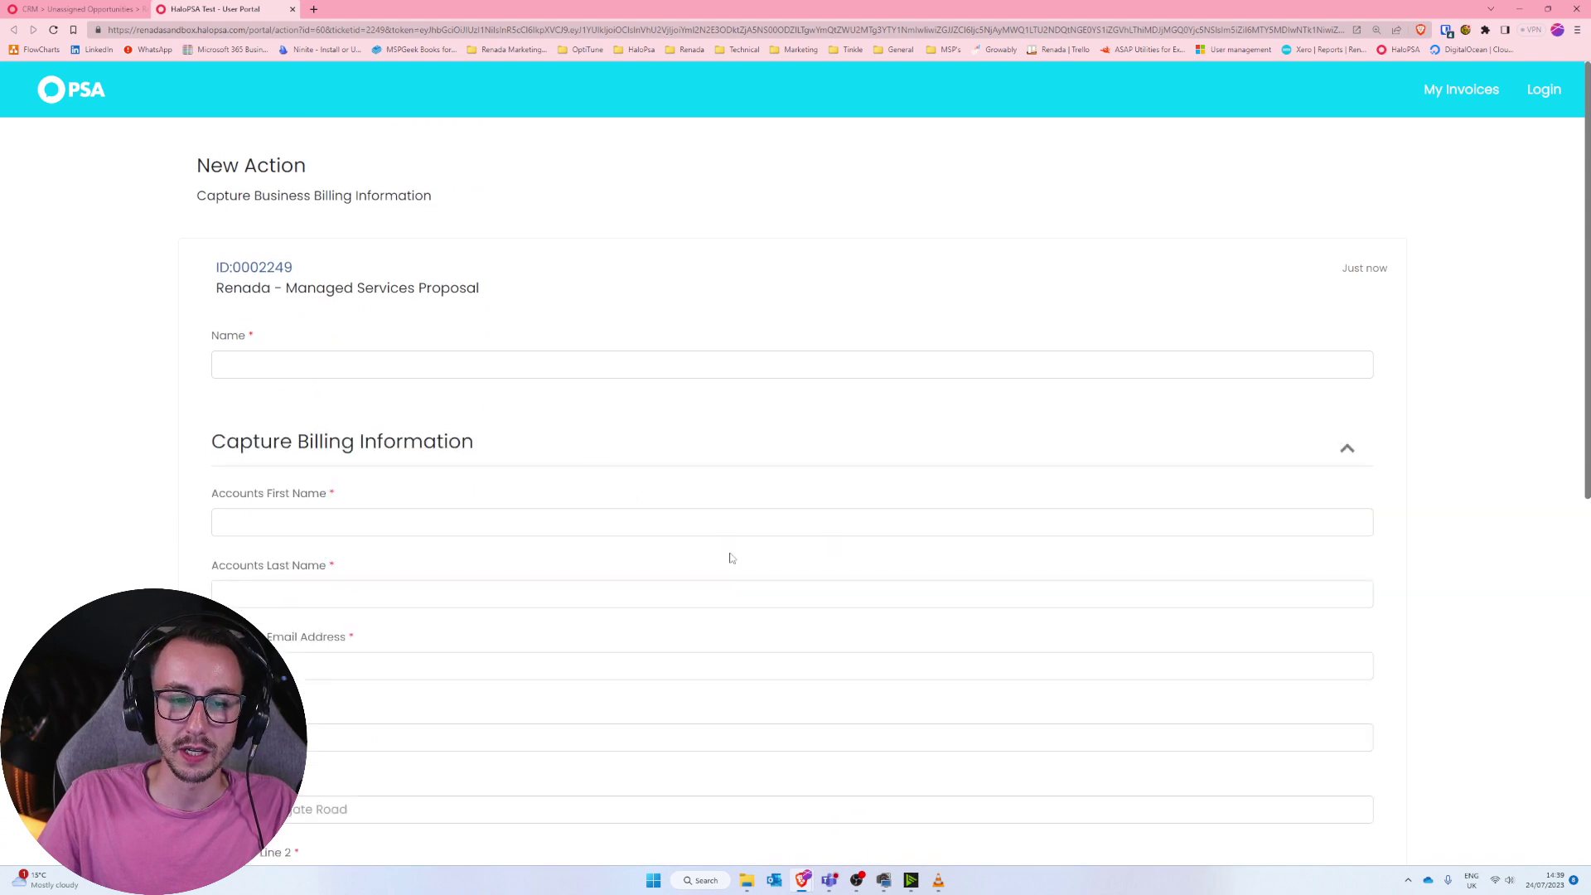
pyautogui.scroll(-4, 727, 557)
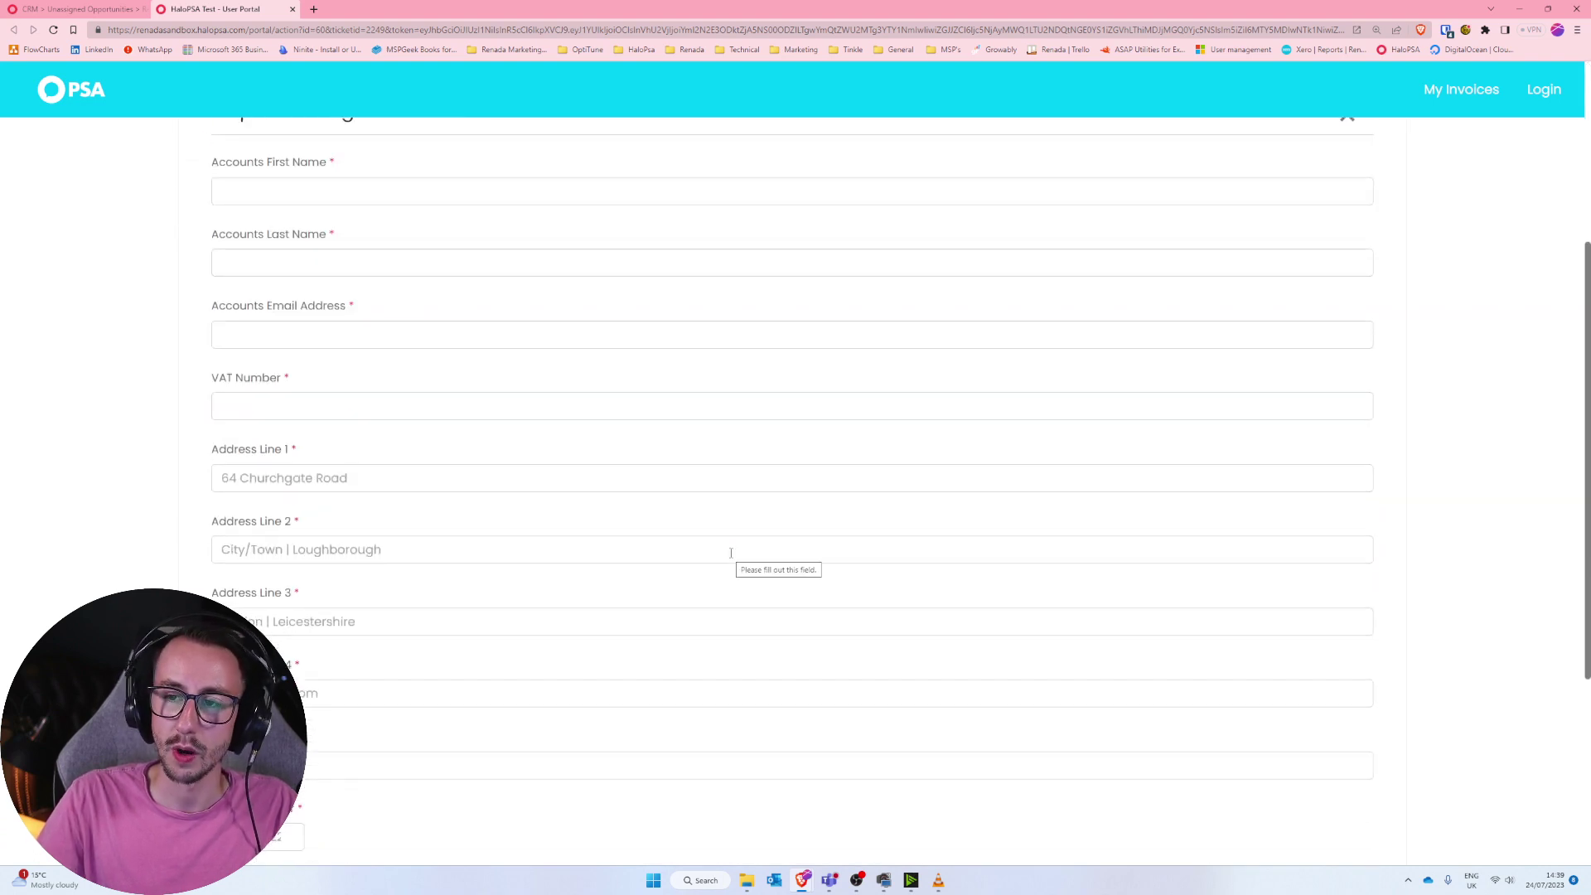
pyautogui.scroll(4, 729, 550)
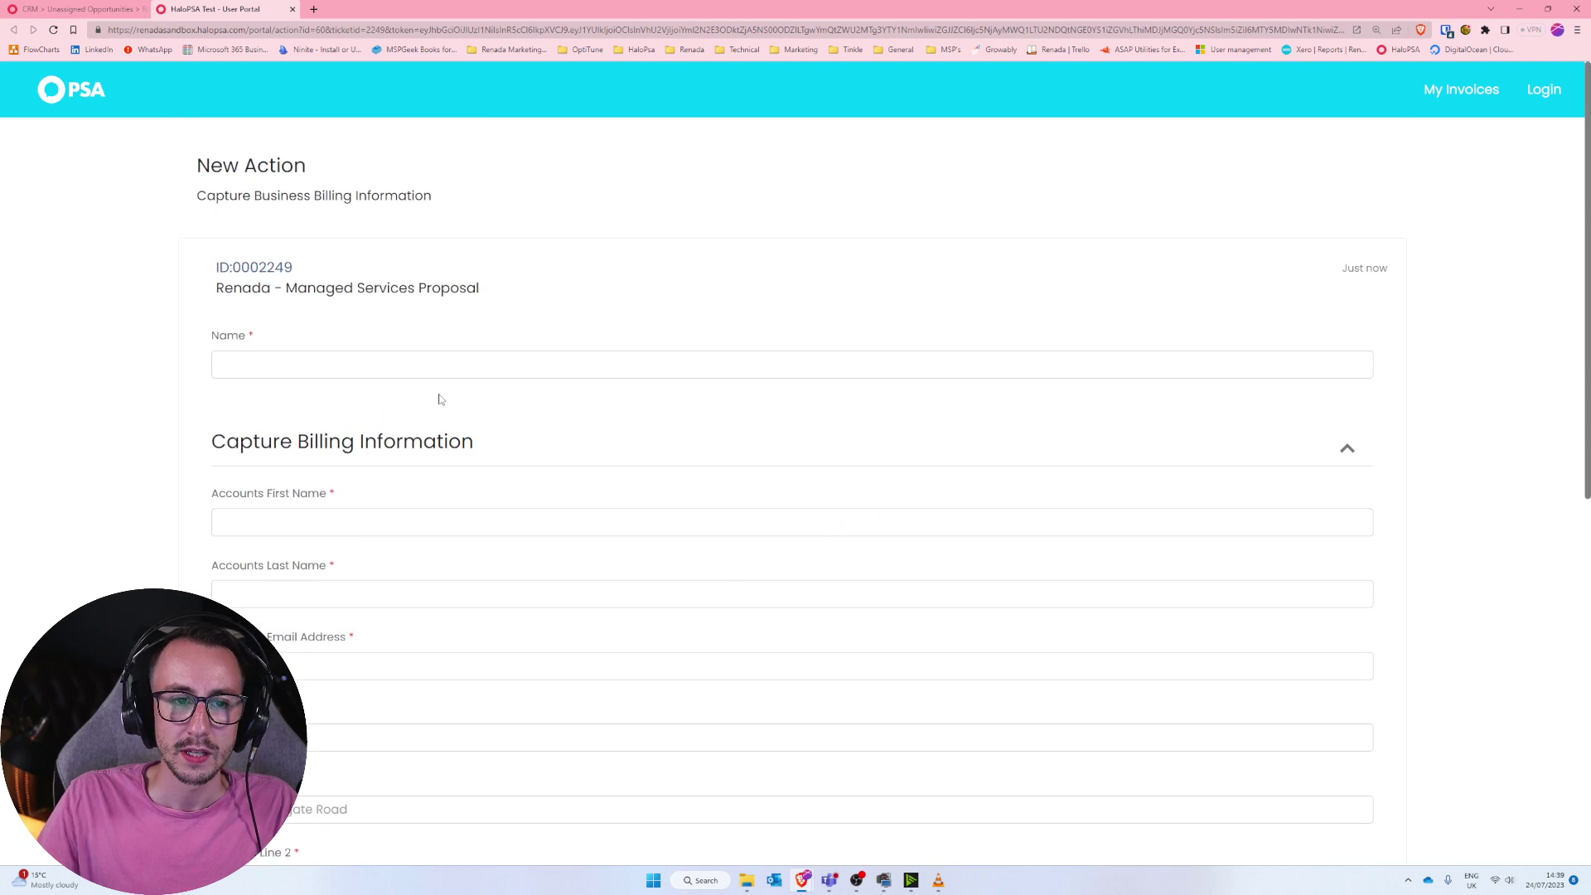
# - Enter the requester's name, the accounts contact's first and last name, email and VAT number
pyautogui.click(386, 358)
pyautogui.write('Connor')
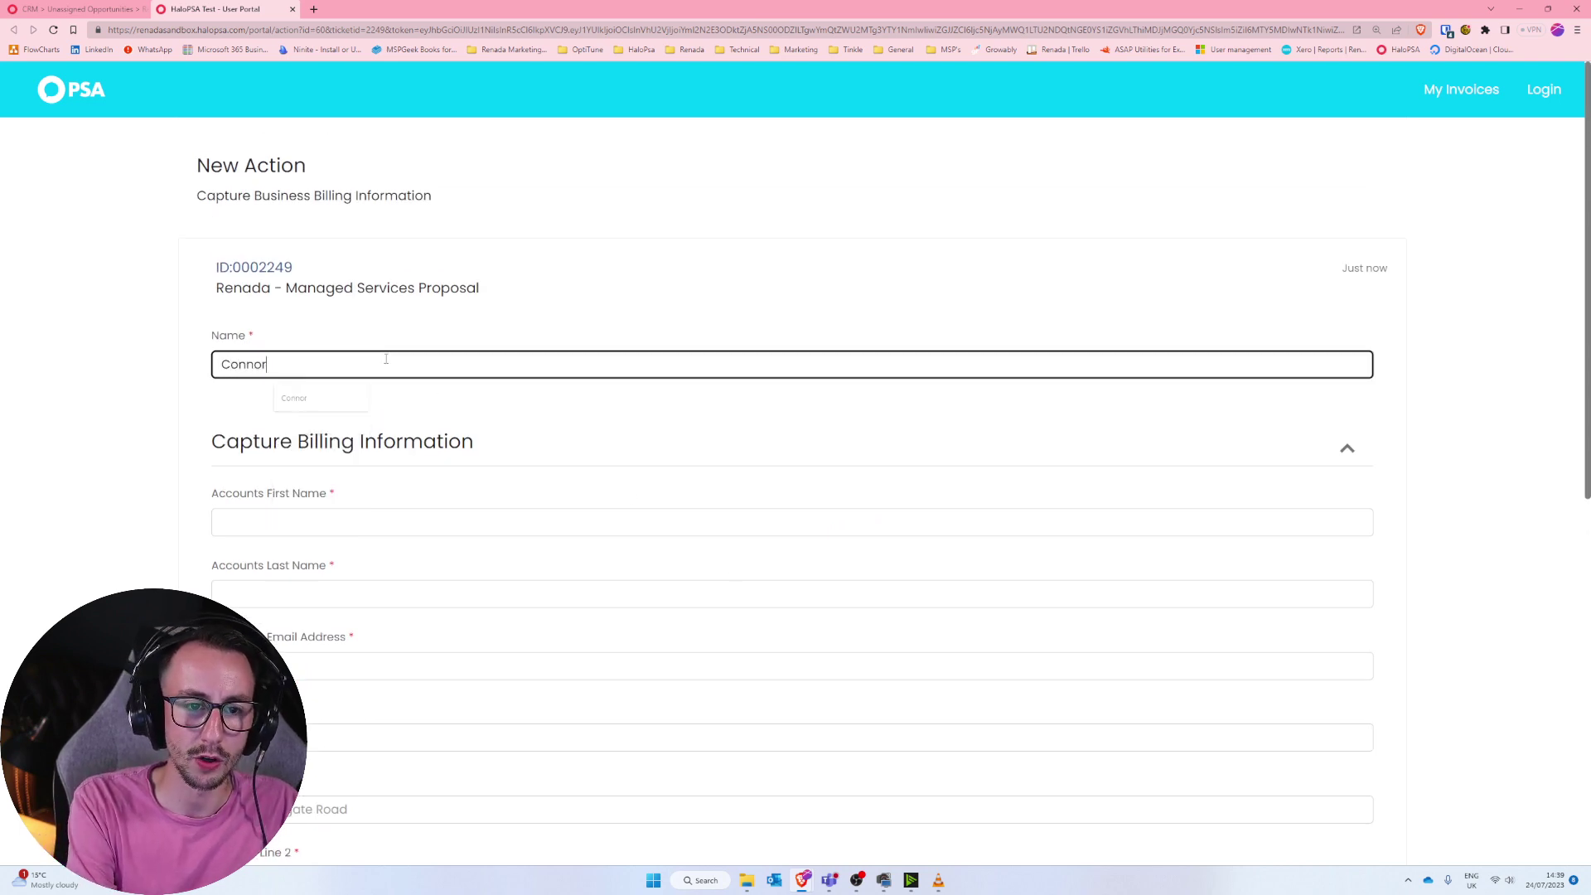
pyautogui.press('Tab')
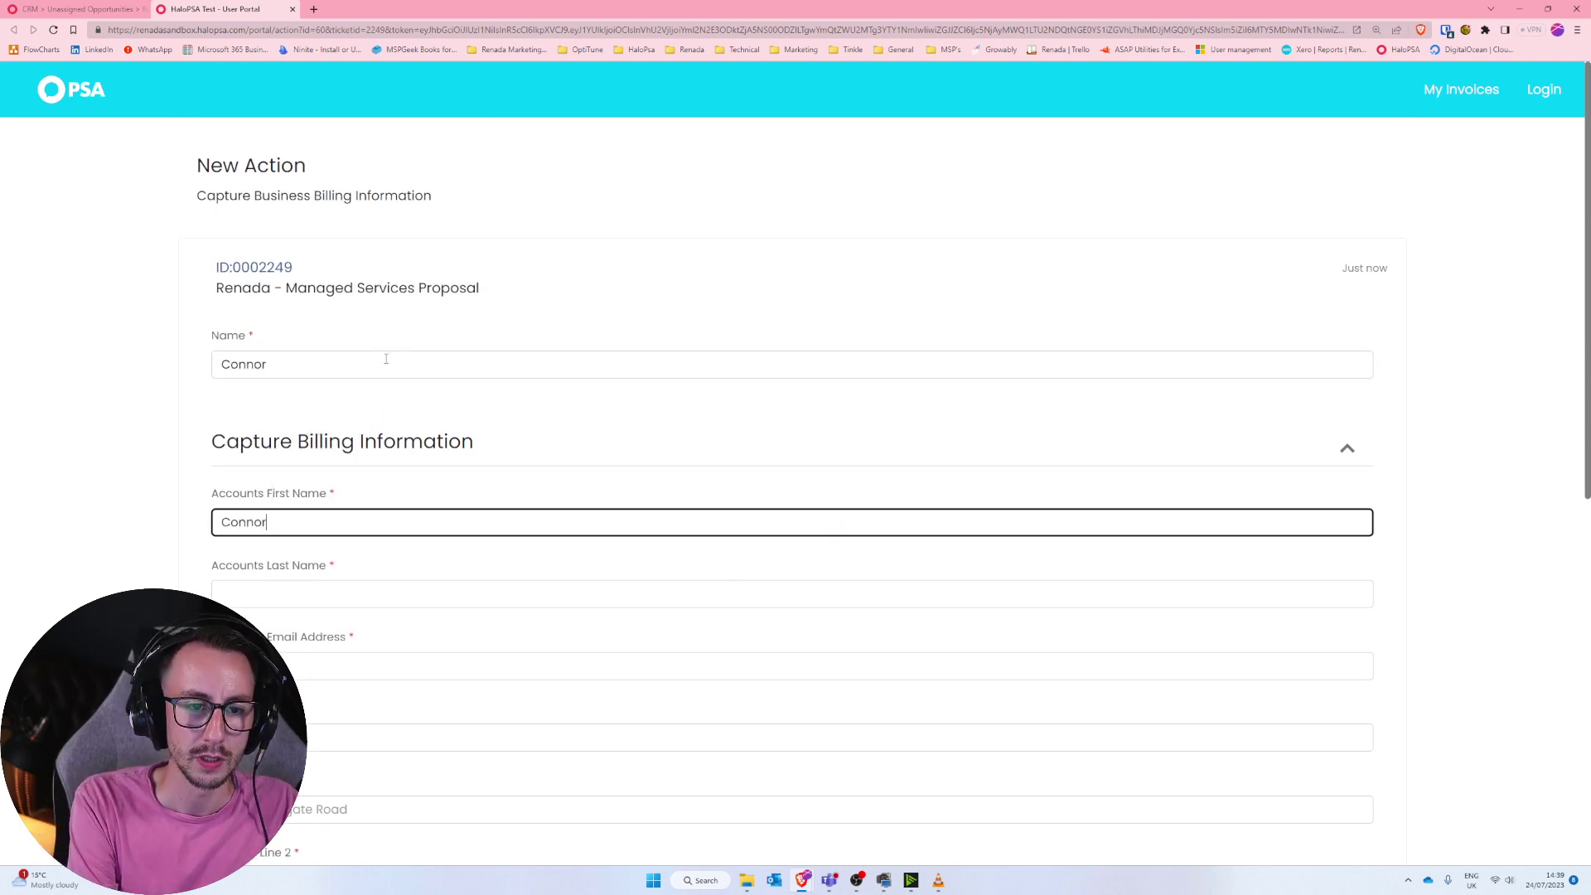
pyautogui.press('Tab')
pyautogui.press('Tab')
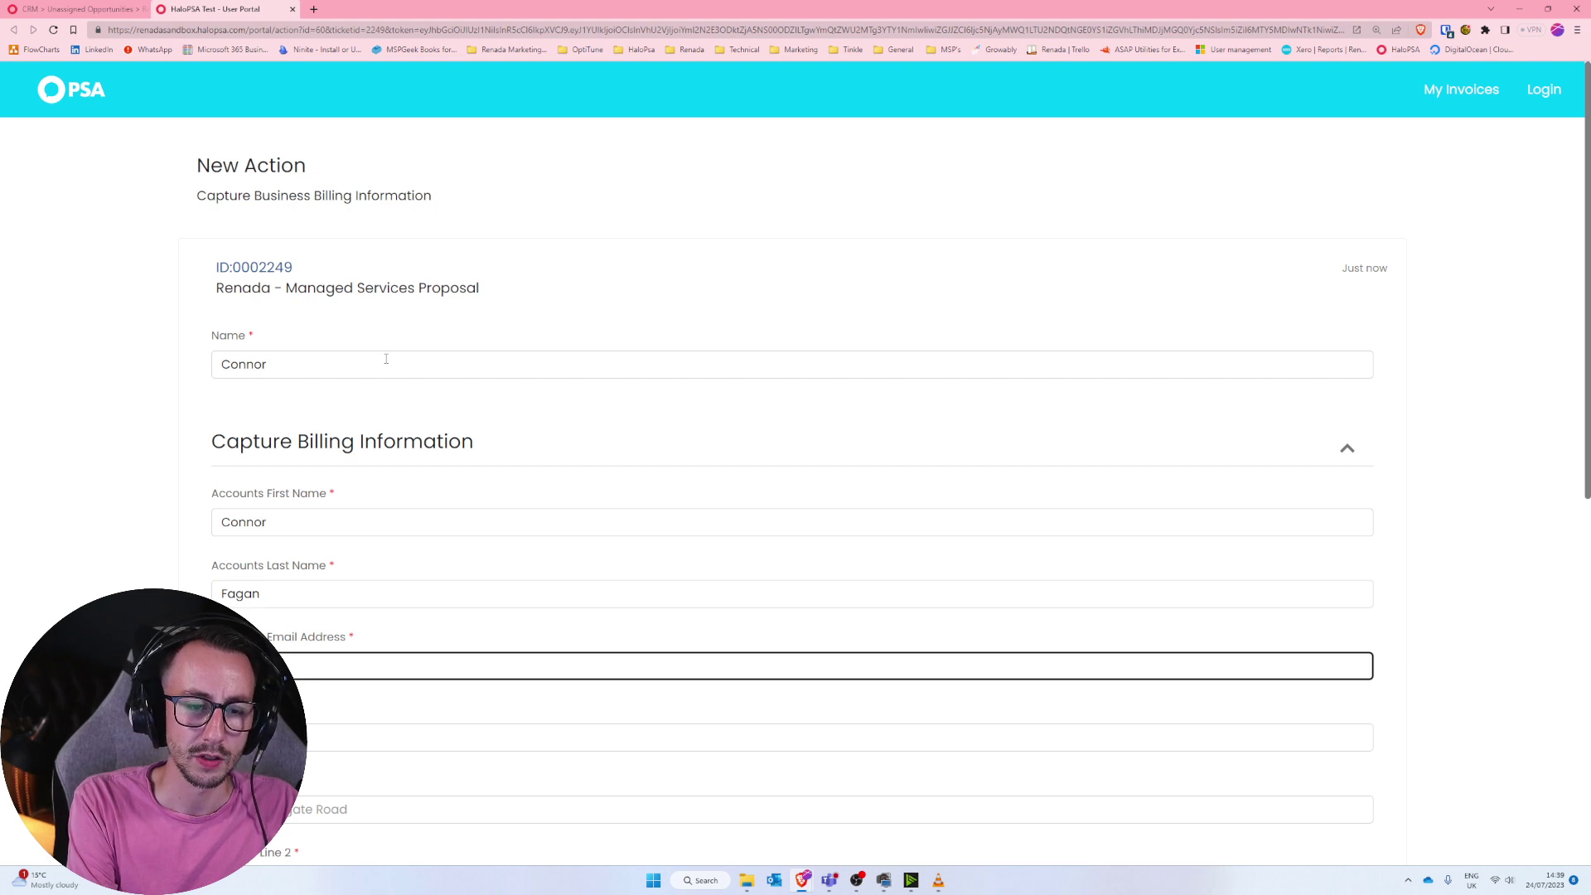
pyautogui.press('Tab')
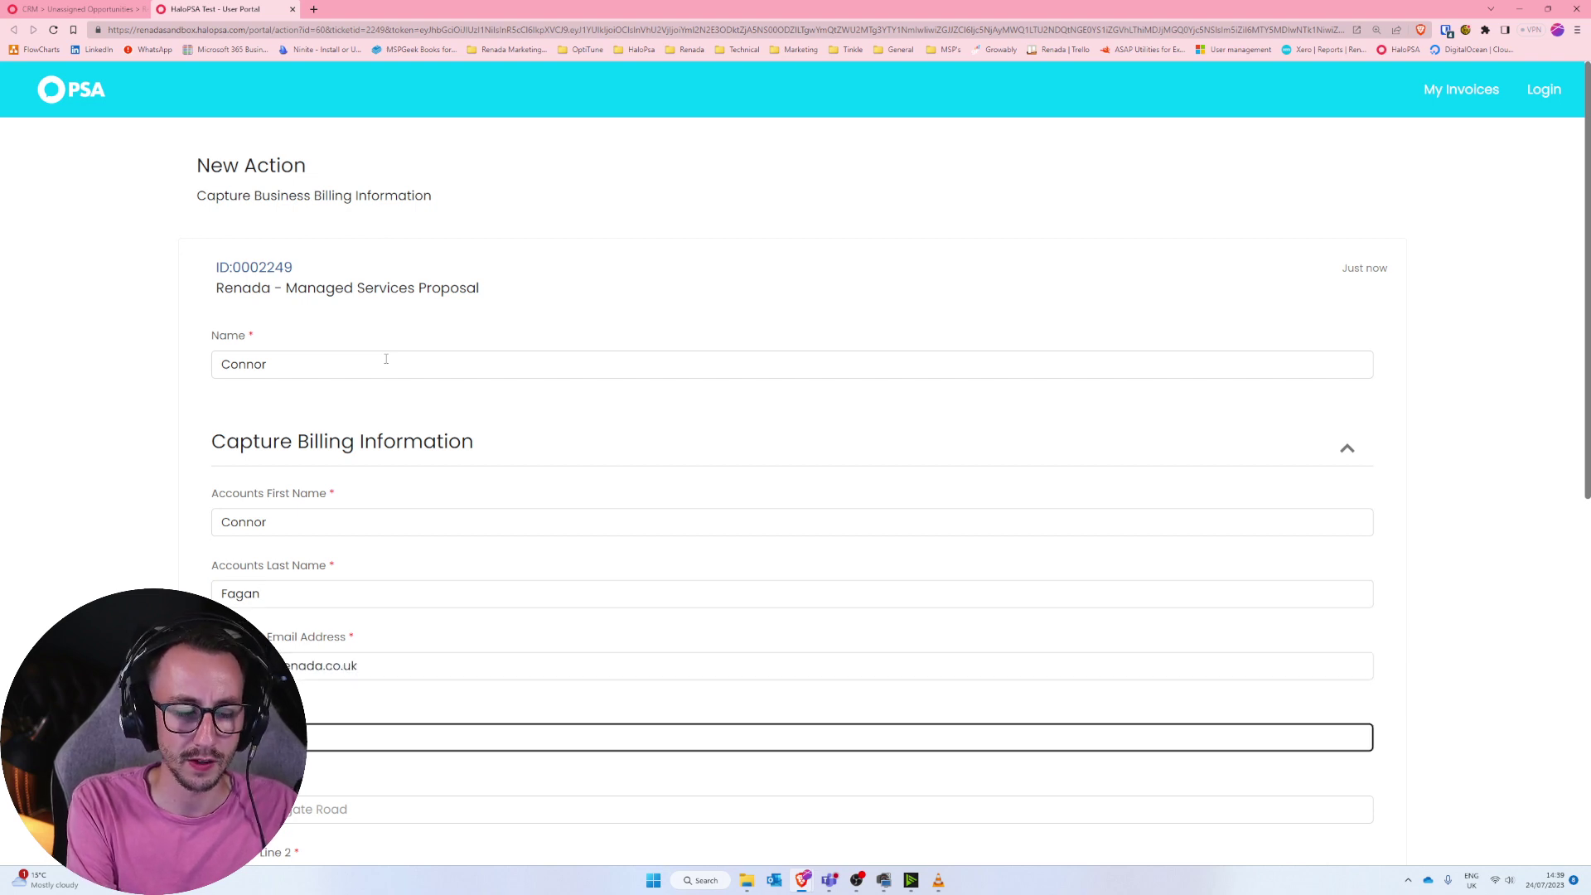
pyautogui.press('Tab')
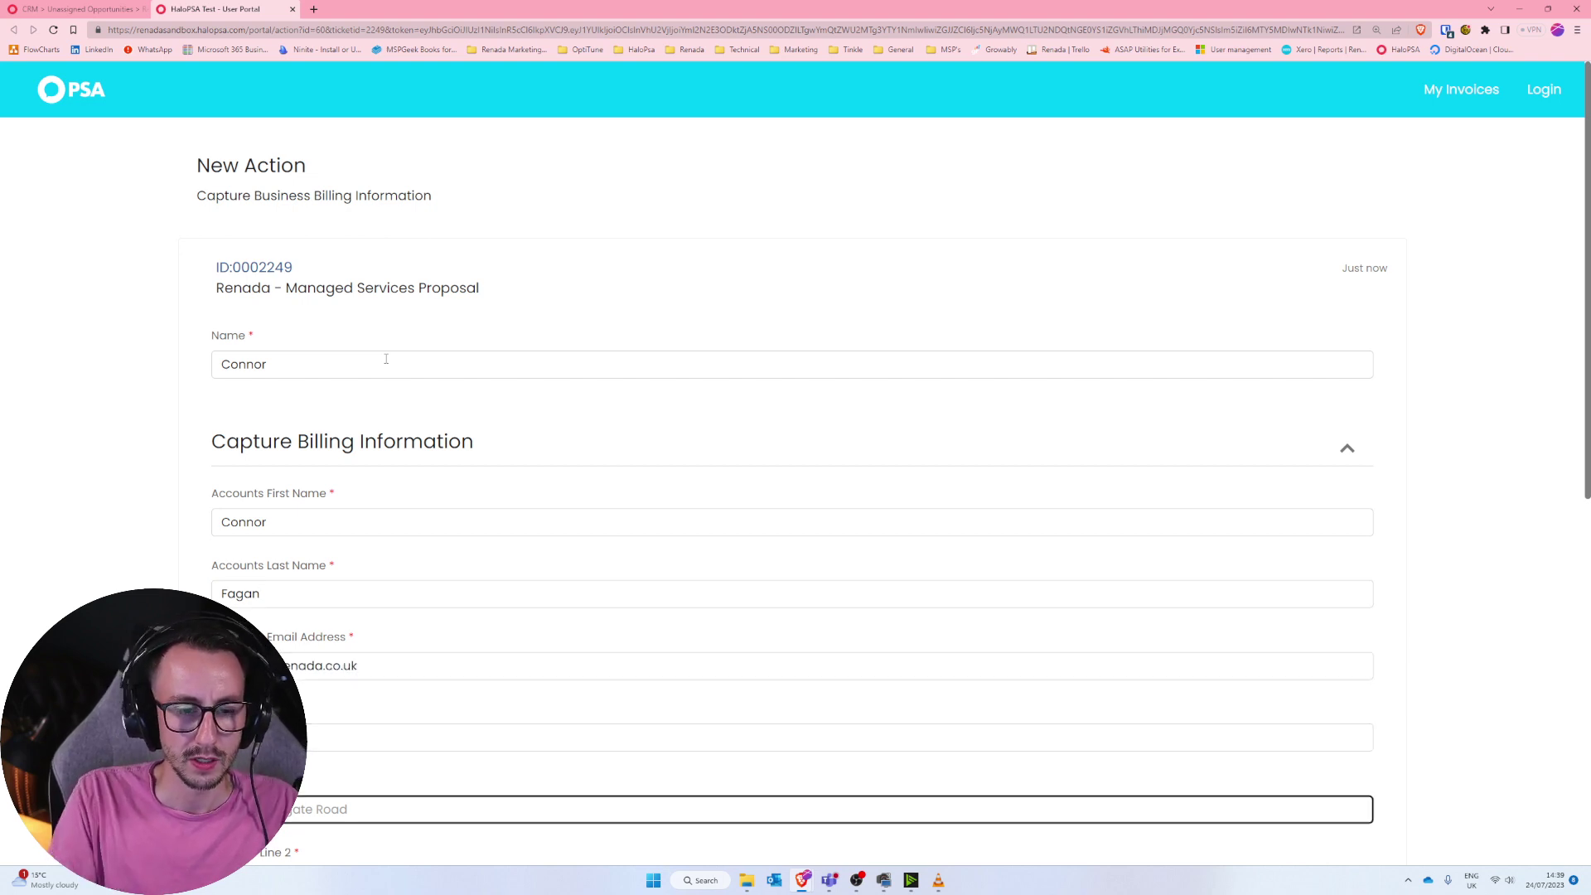
# - Fill in the address lines, post code and phone, then submit the billing form
pyautogui.scroll(-6, 438, 352)
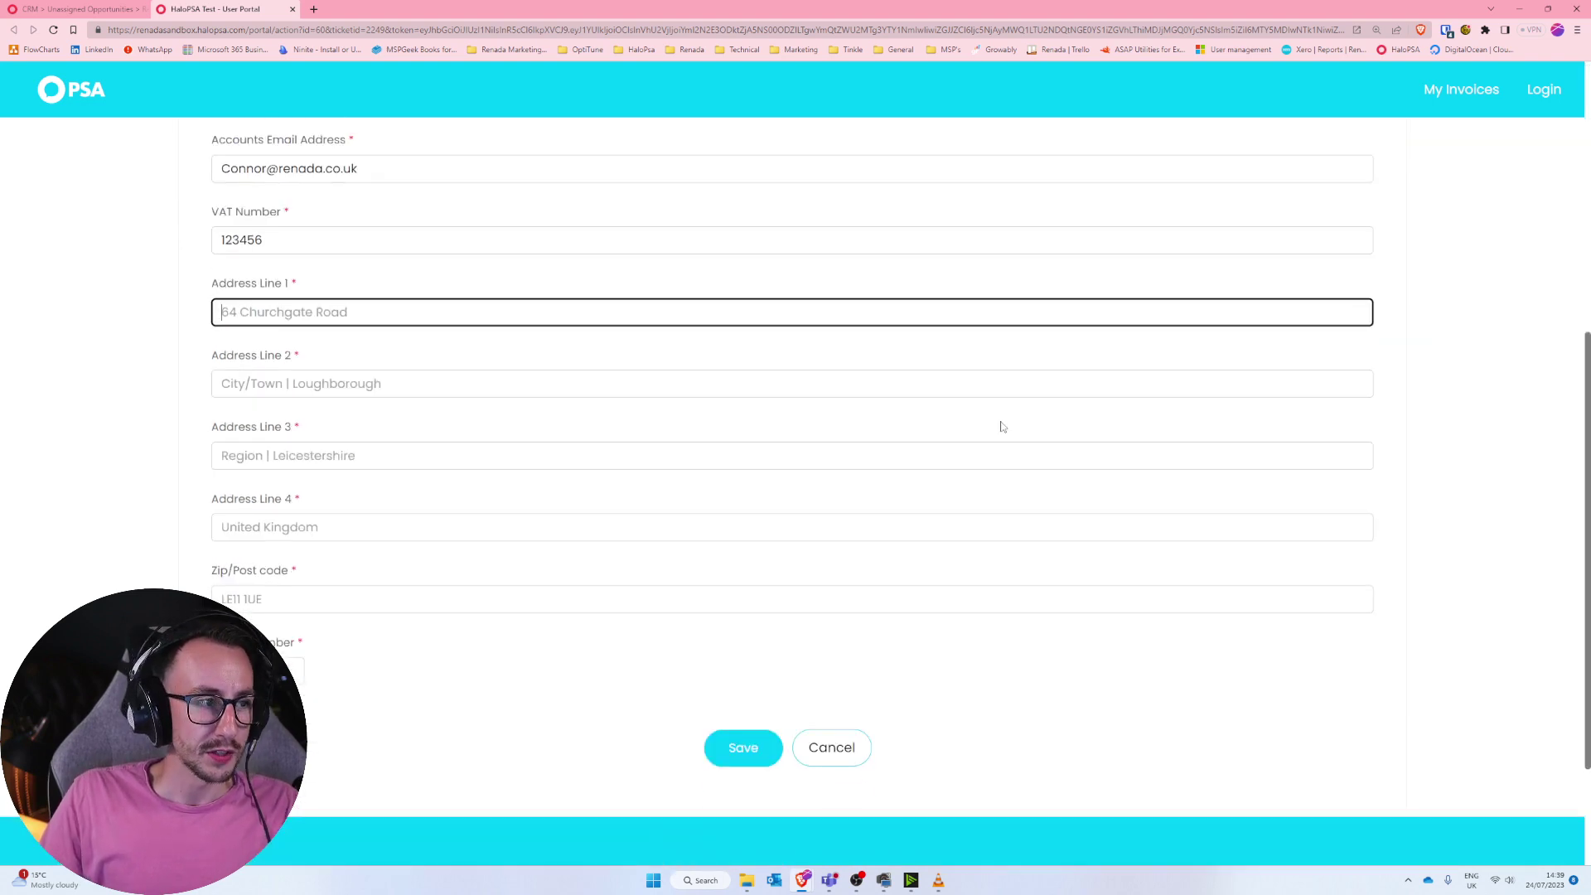
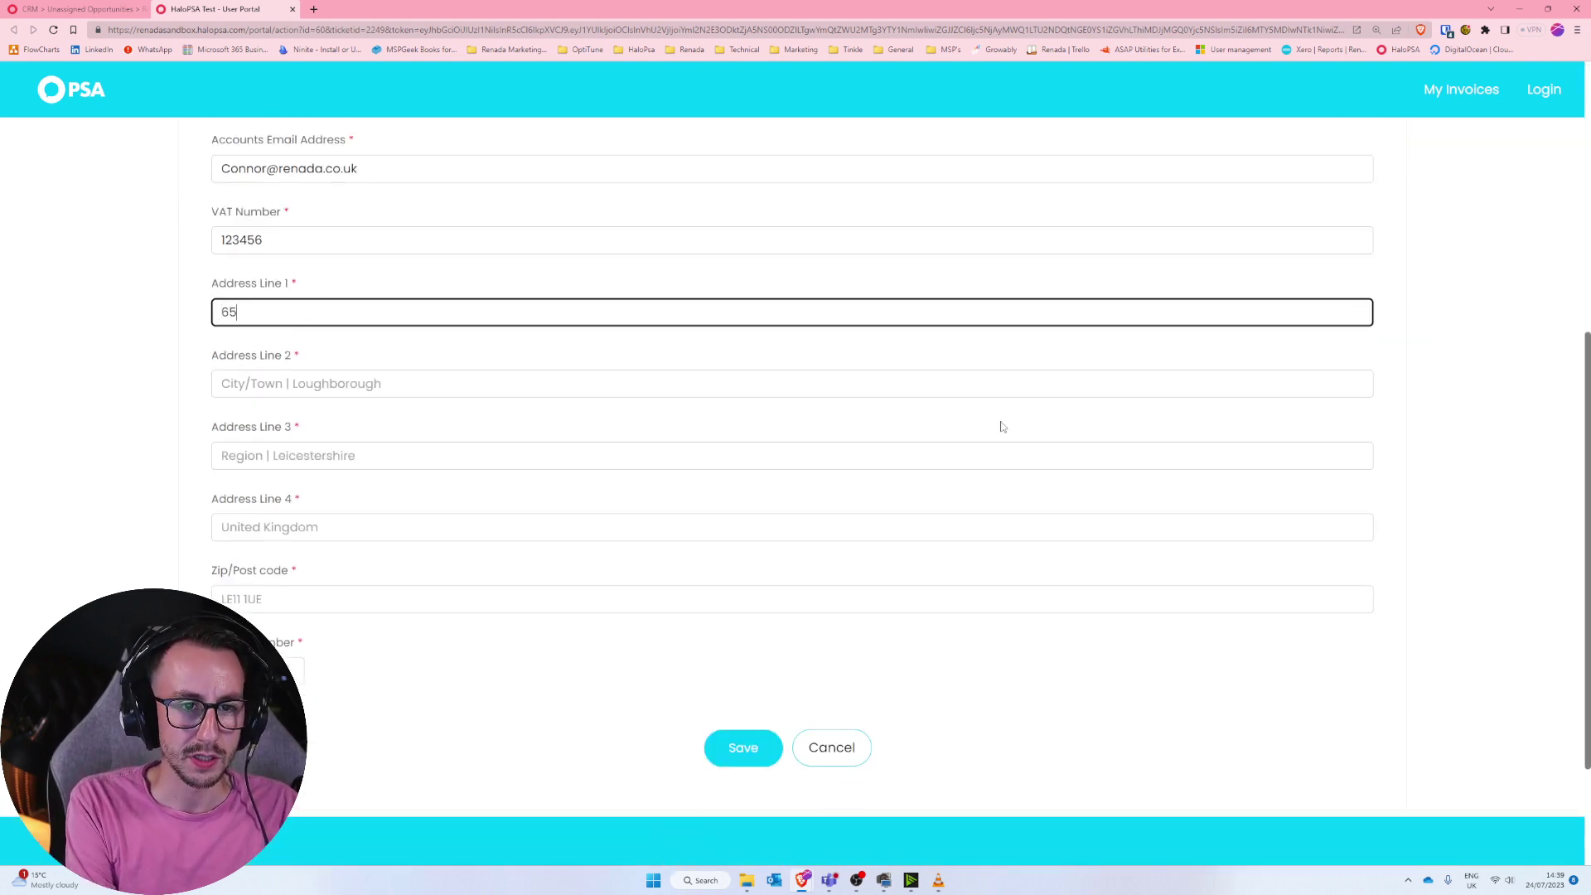
pyautogui.press('Tab')
pyautogui.press('Tab')
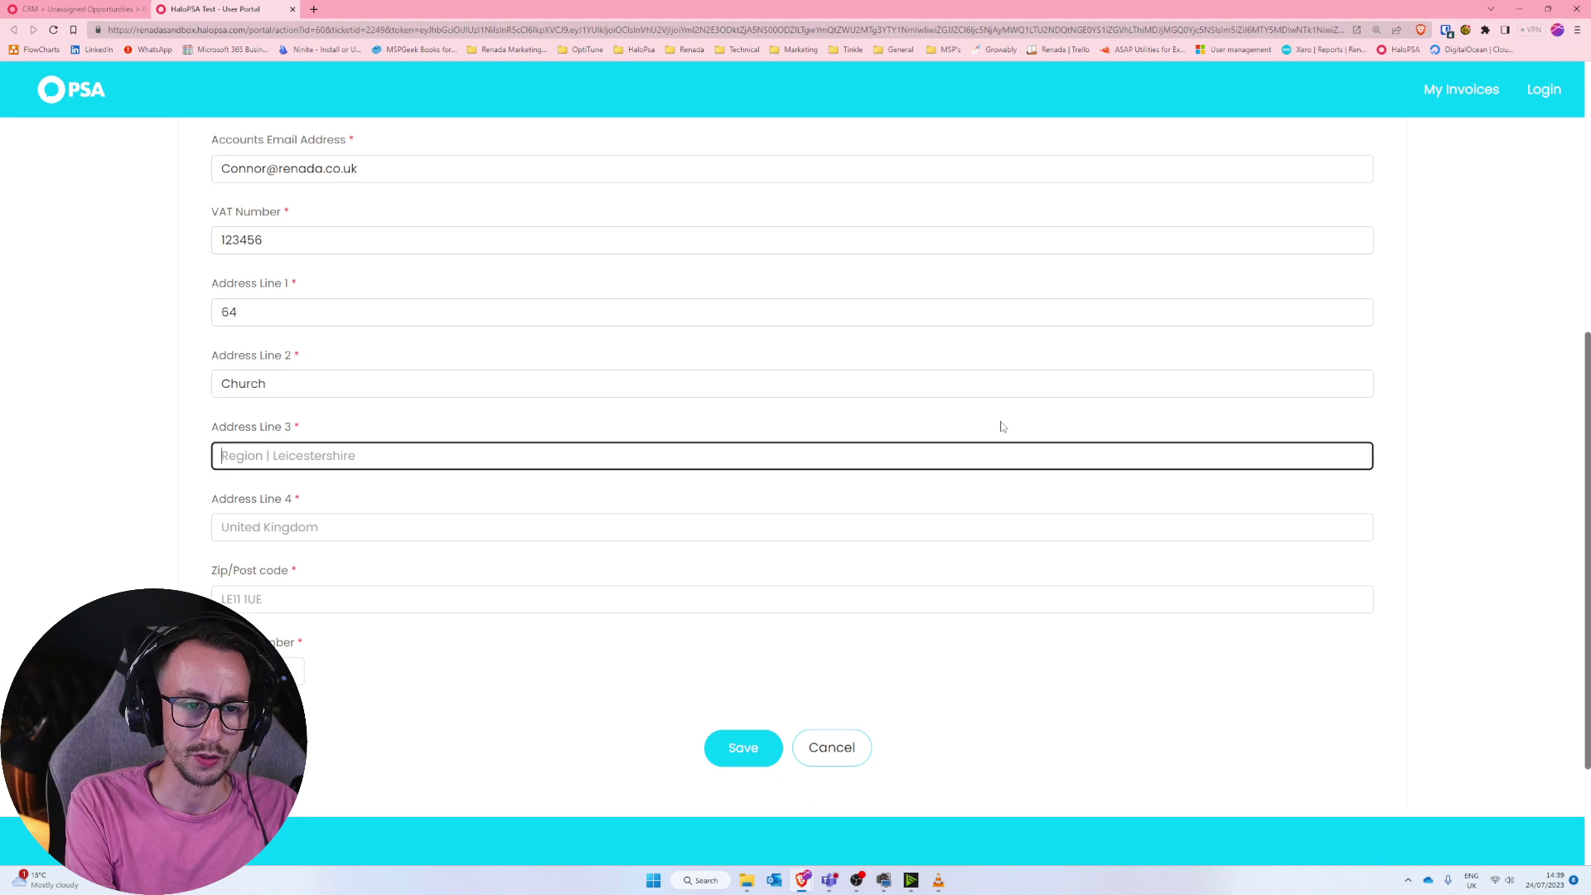
pyautogui.press('Tab')
pyautogui.write('UK')
pyautogui.press('Tab')
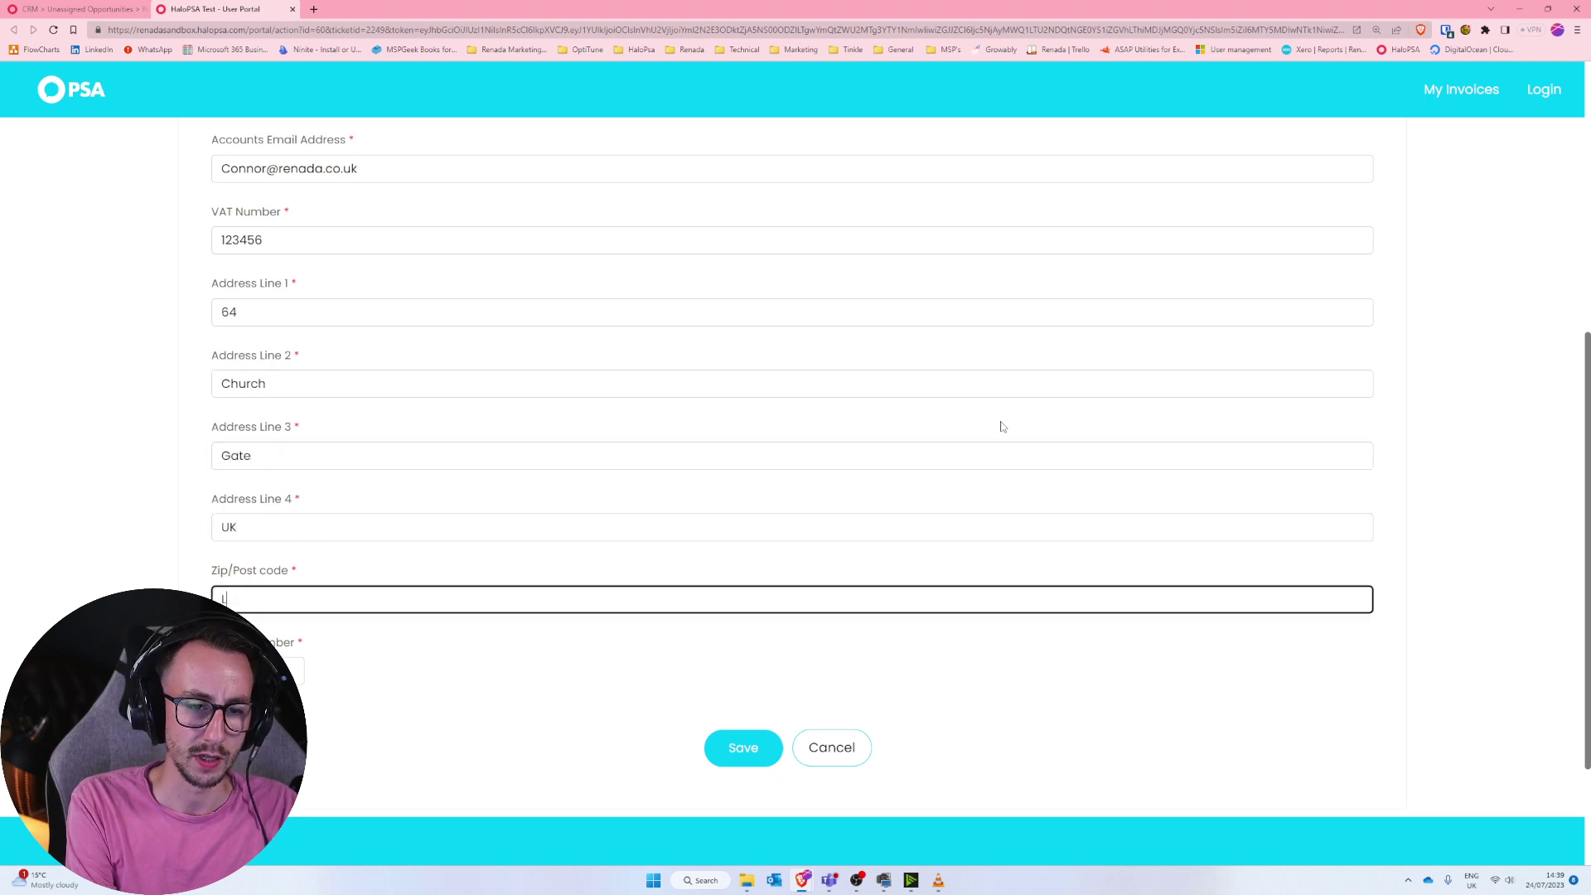
pyautogui.press('Tab')
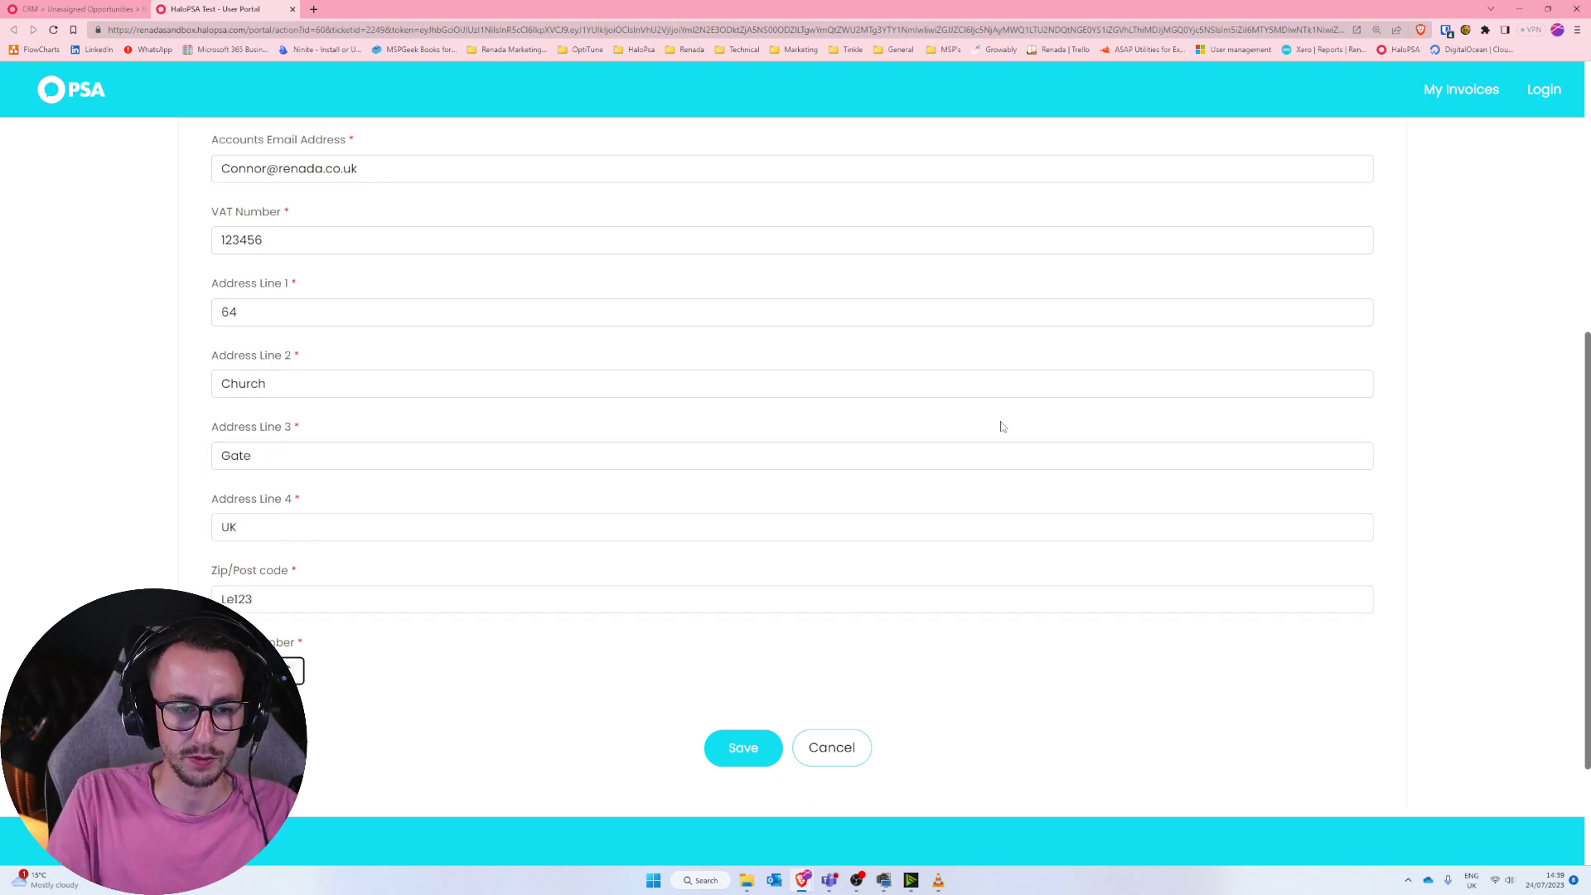
pyautogui.click(732, 744)
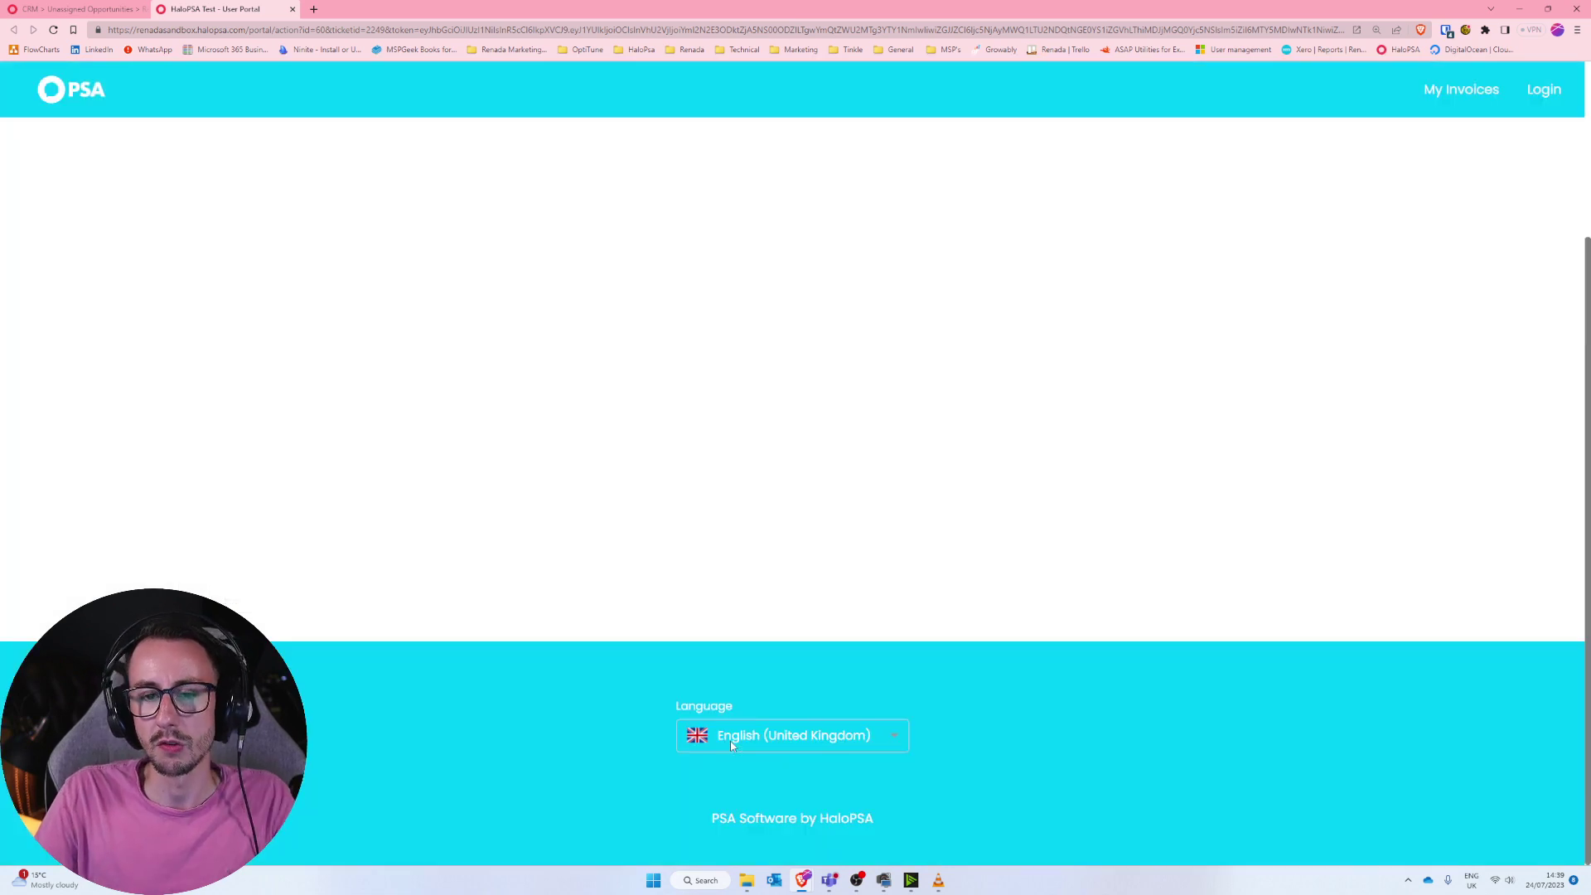
pyautogui.moveTo(639, 192); pyautogui.dragTo(1012, 189)
# - Back on the opportunity, discard the unsent email preview and inline billing form, and reload
pyautogui.click(74, 11)
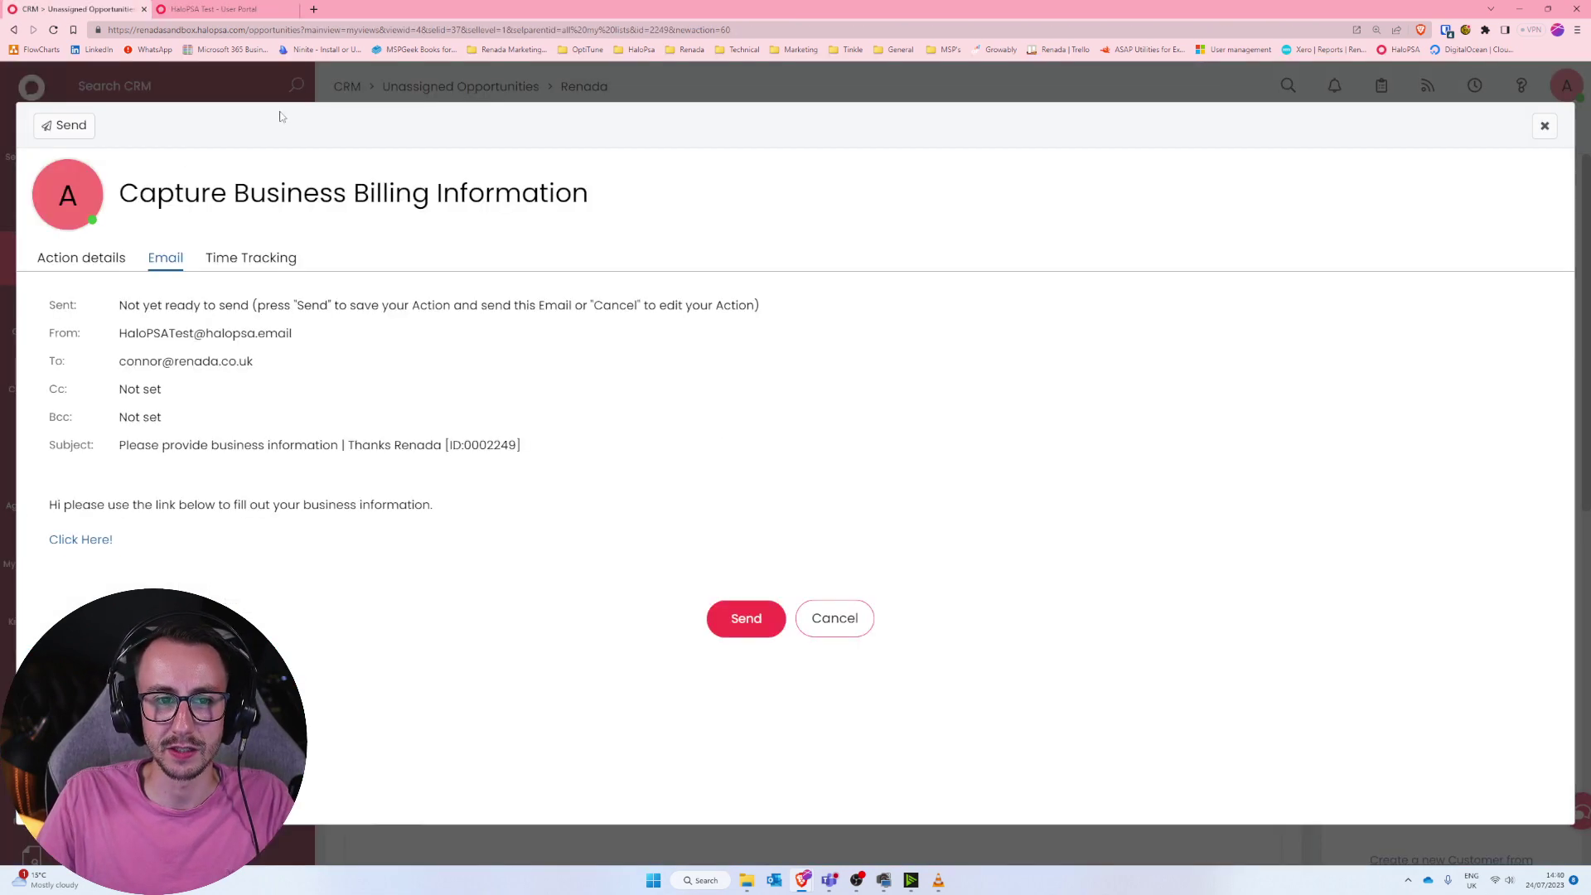
pyautogui.click(835, 615)
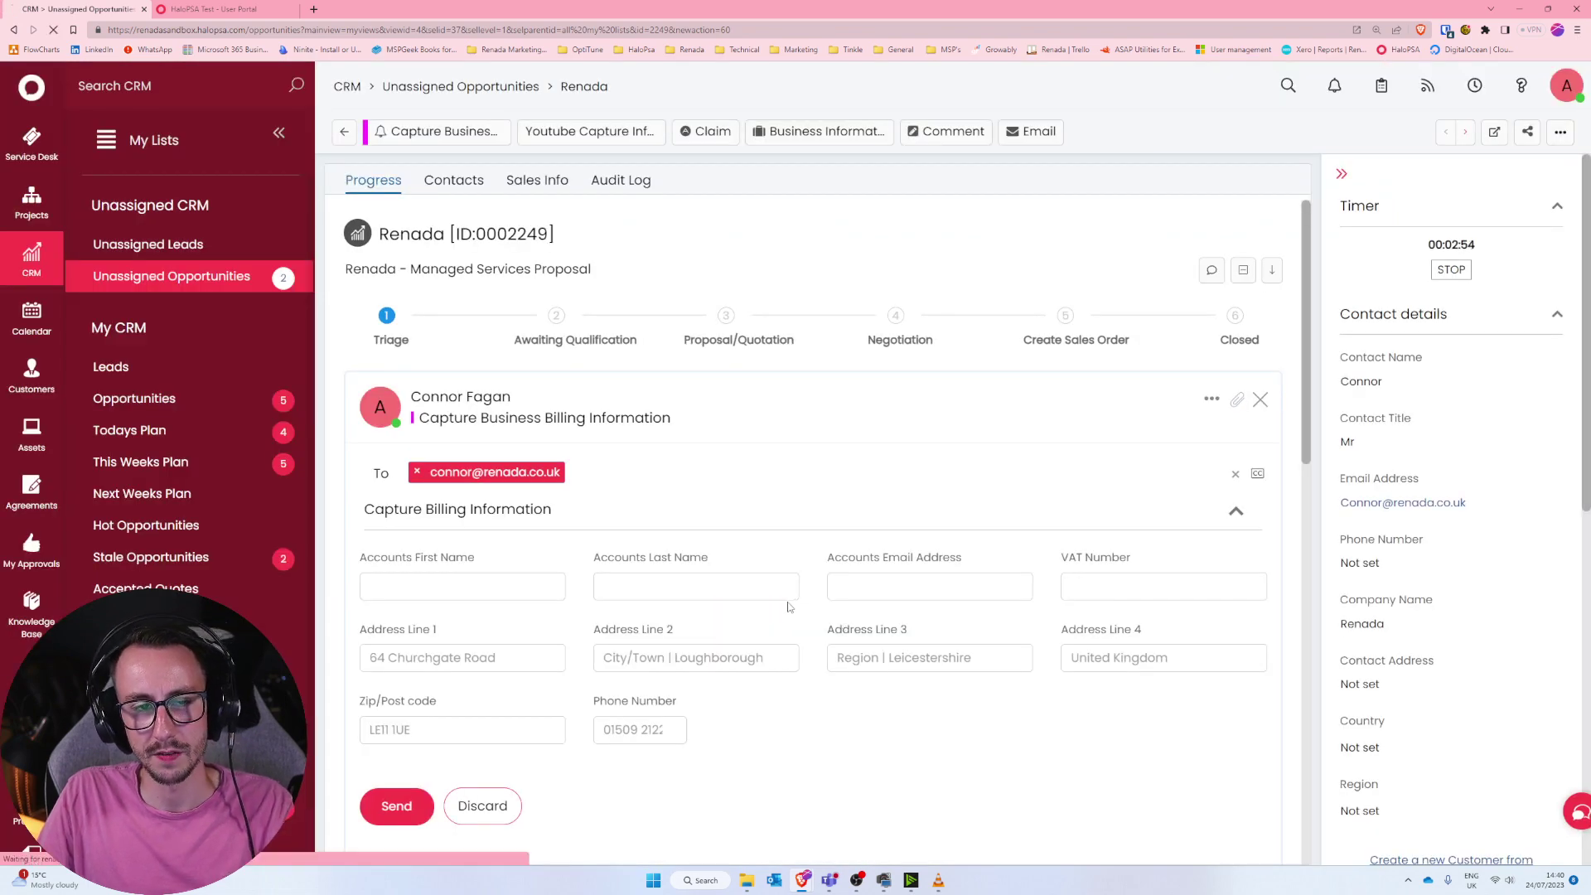
pyautogui.press('F5')
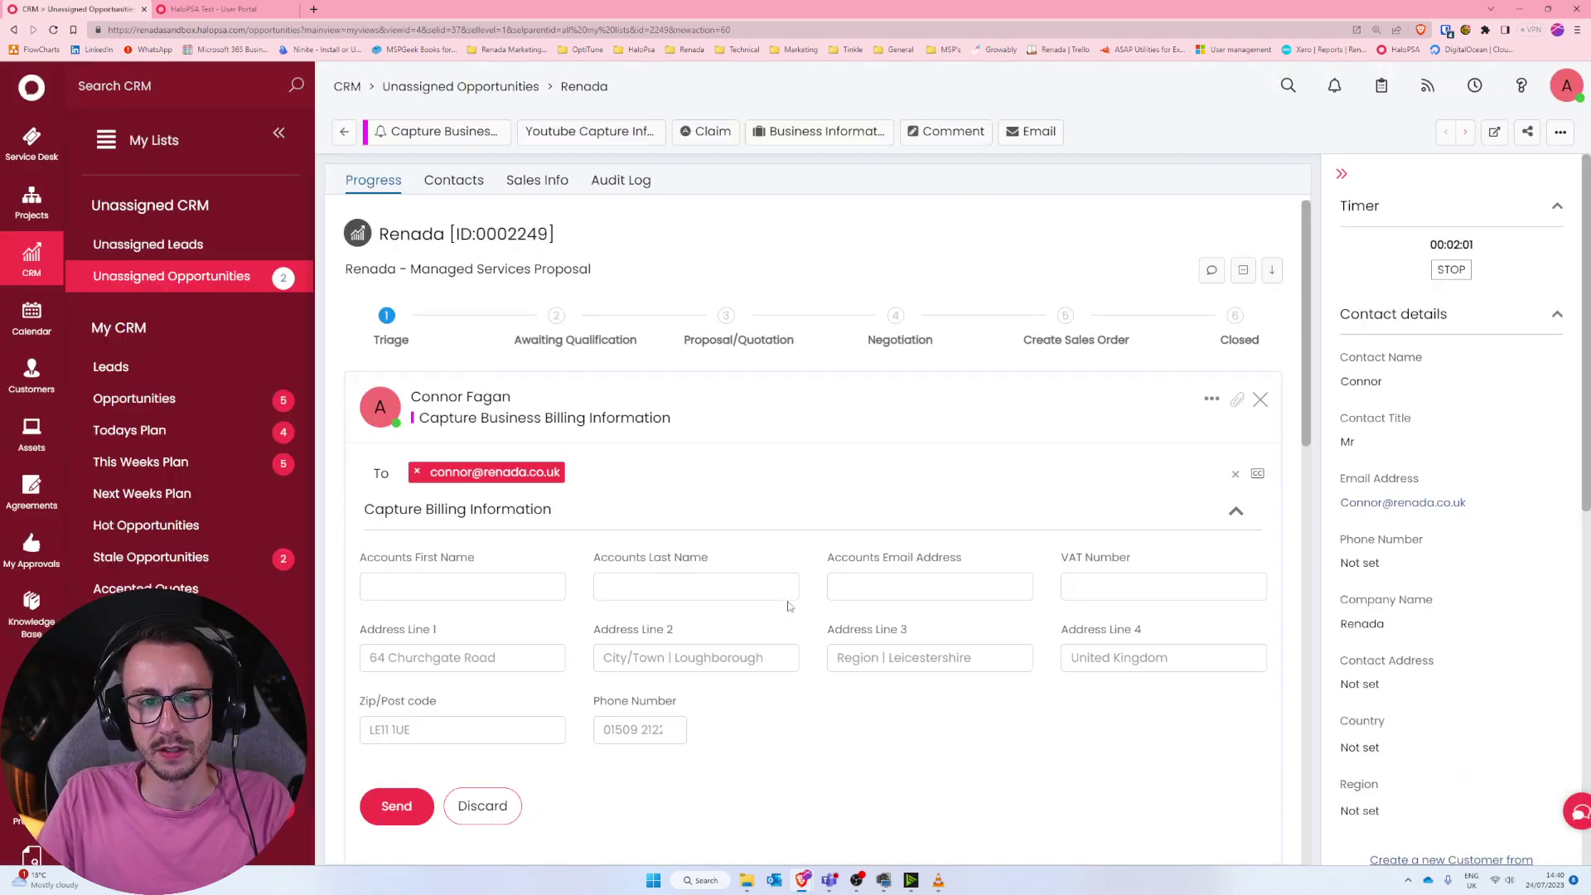
pyautogui.click(482, 805)
pyautogui.scroll(-2, 643, 562)
pyautogui.scroll(2, 643, 562)
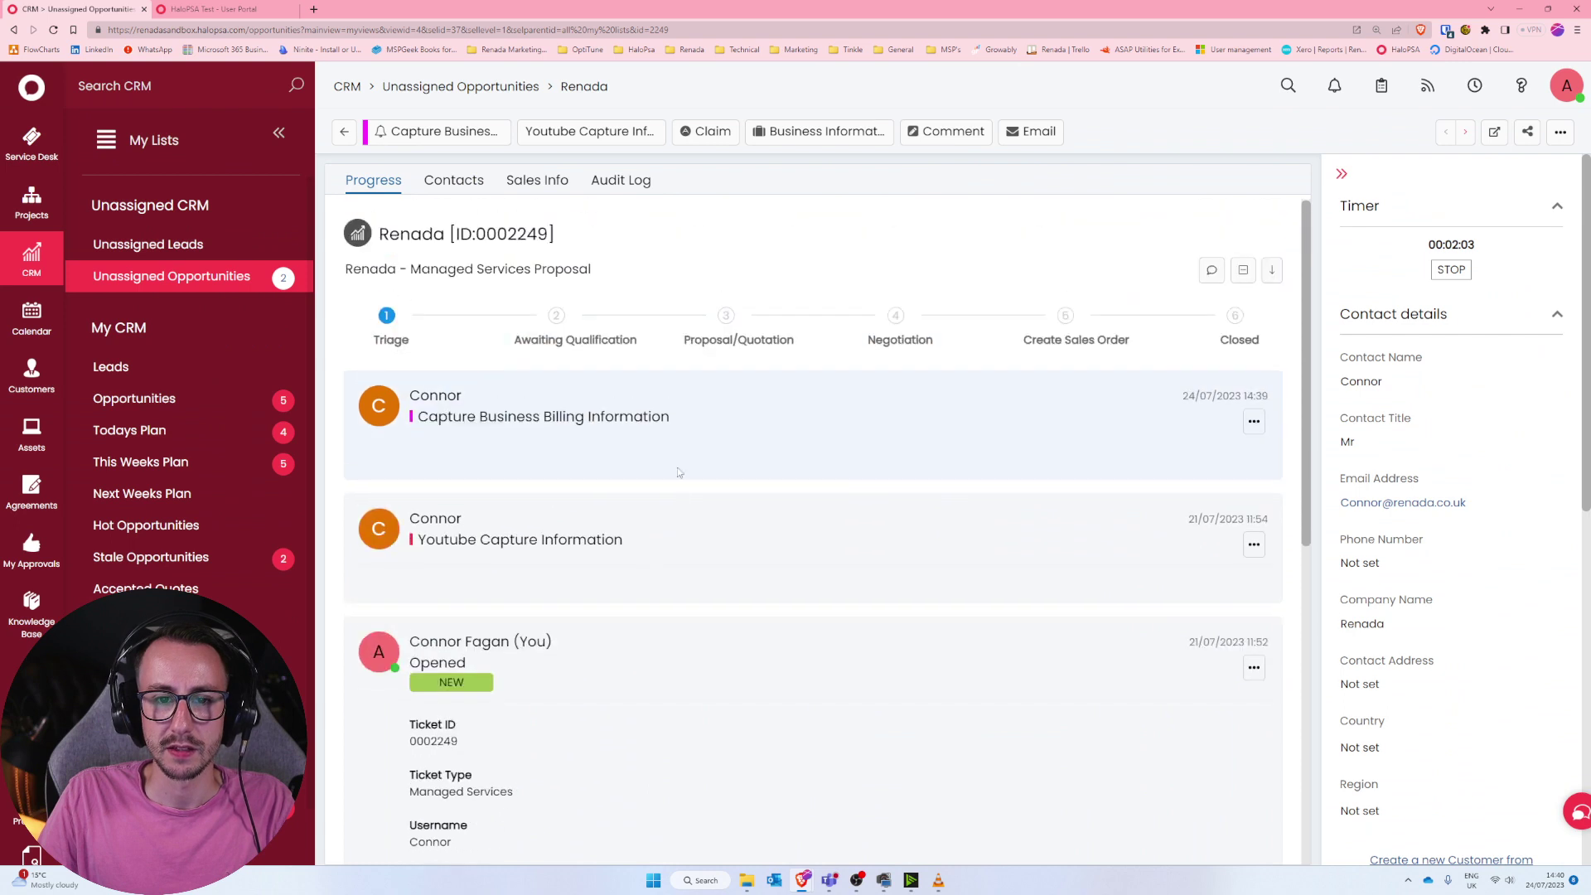
pyautogui.moveTo(669, 416); pyautogui.dragTo(434, 489)
# - Check the opportunity's Contacts, Sales Info and Audit tabs, then go to Configuration
pyautogui.click(489, 181)
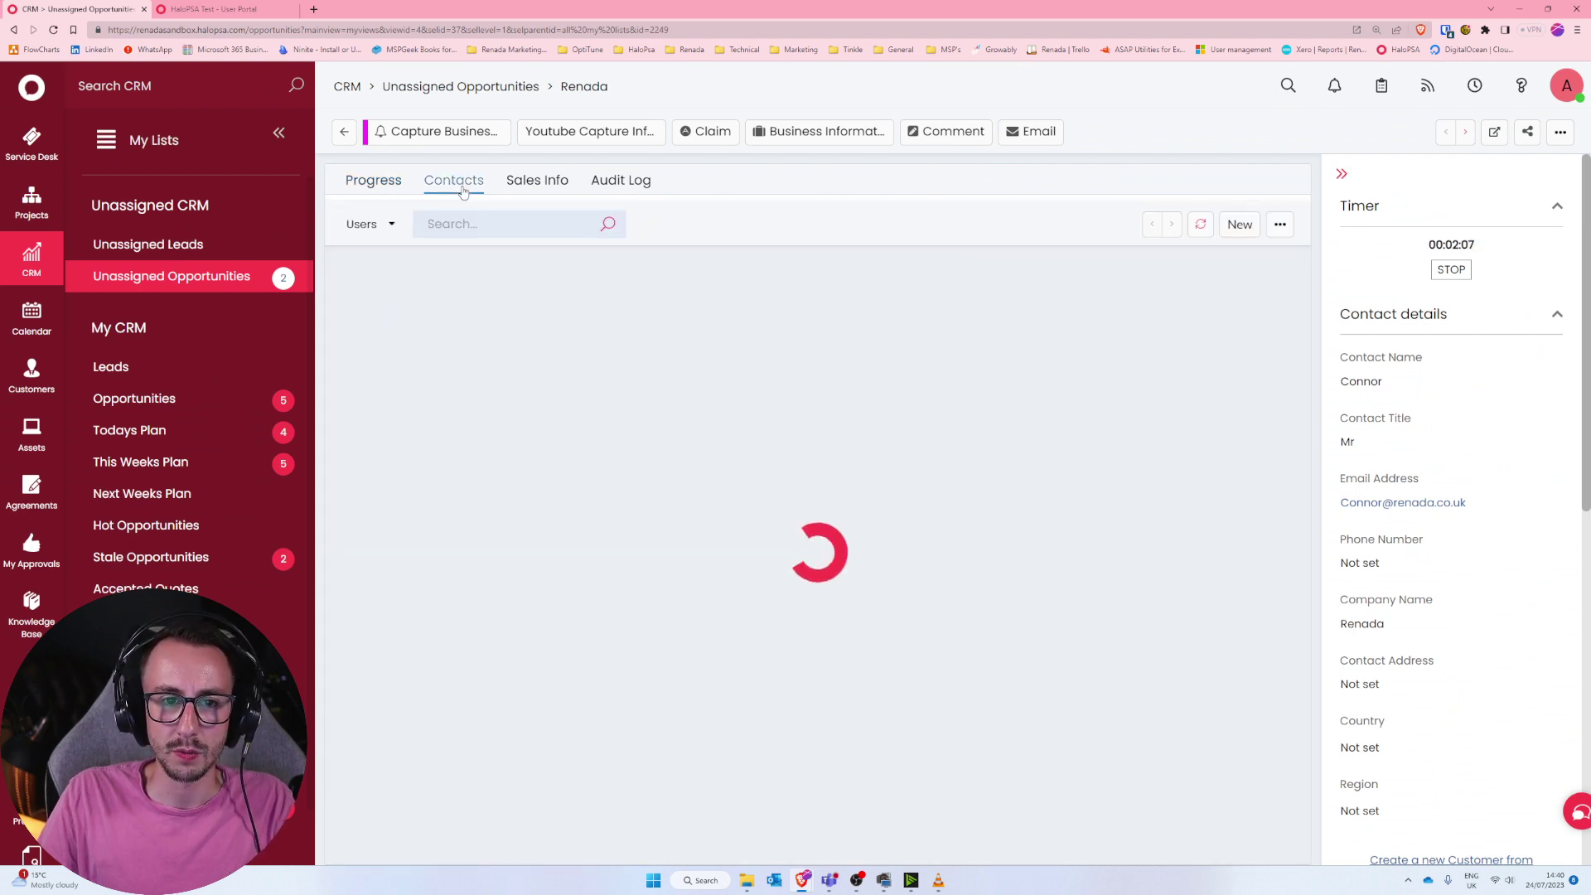
pyautogui.click(545, 182)
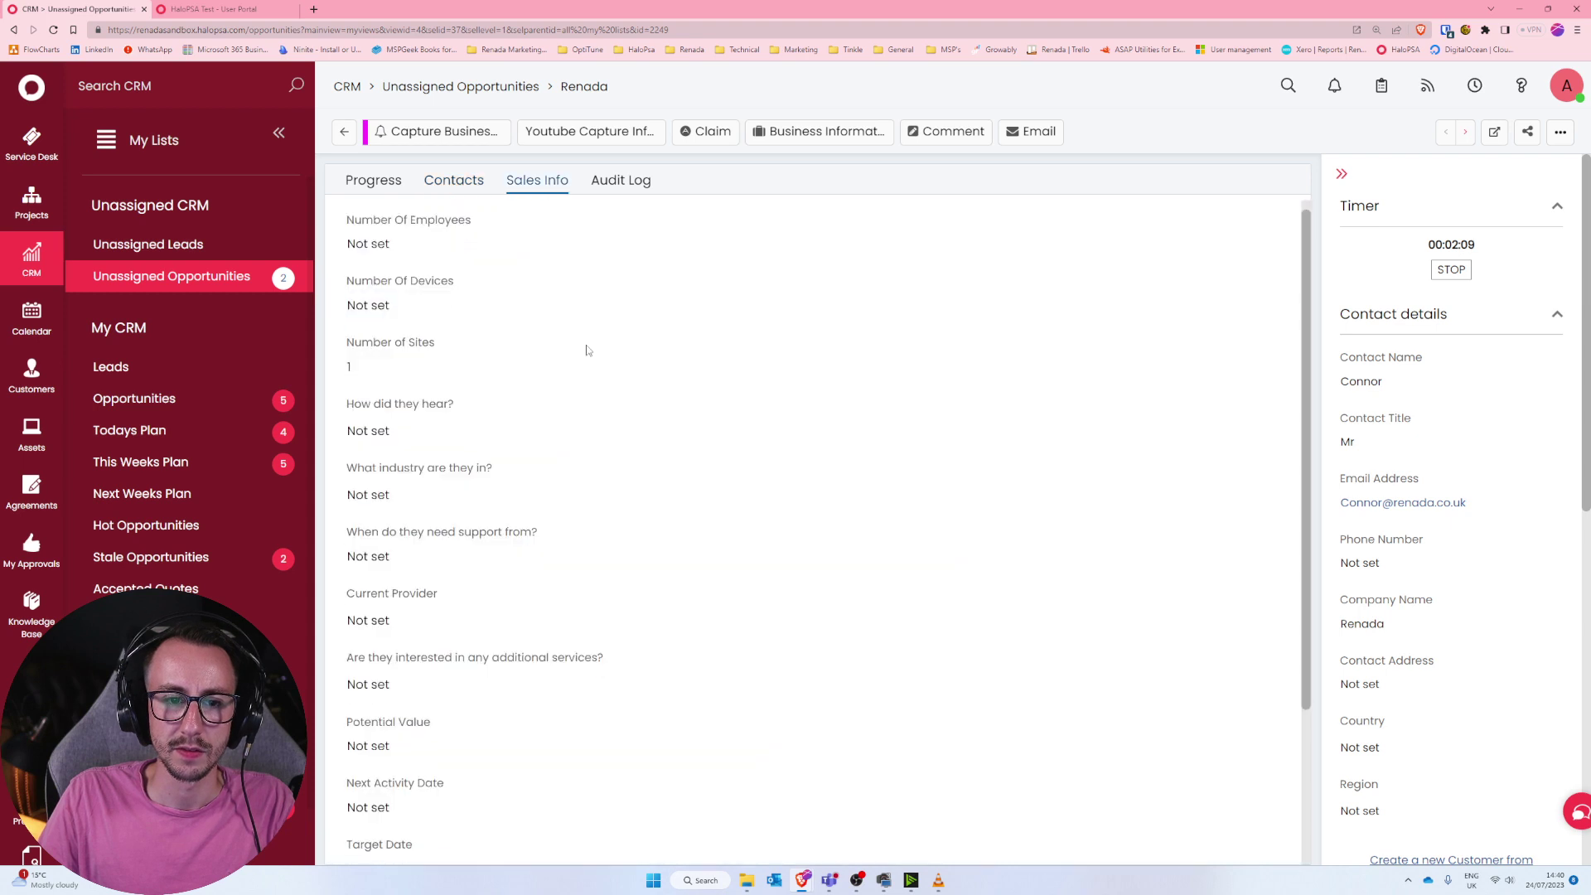
pyautogui.scroll(-3, 586, 357)
pyautogui.click(623, 180)
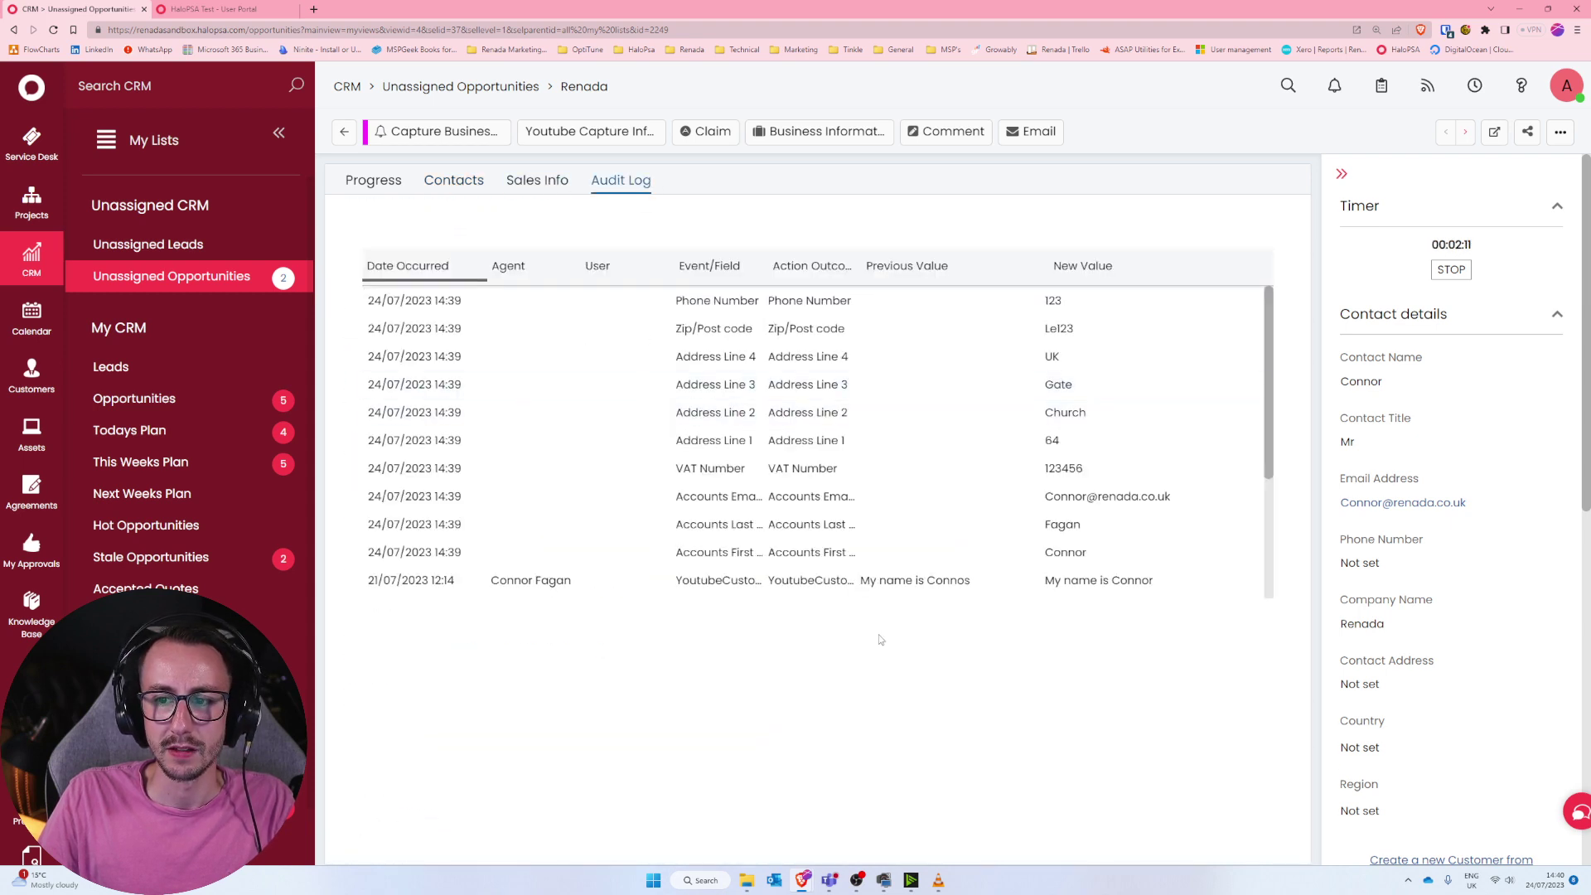
pyautogui.click(374, 182)
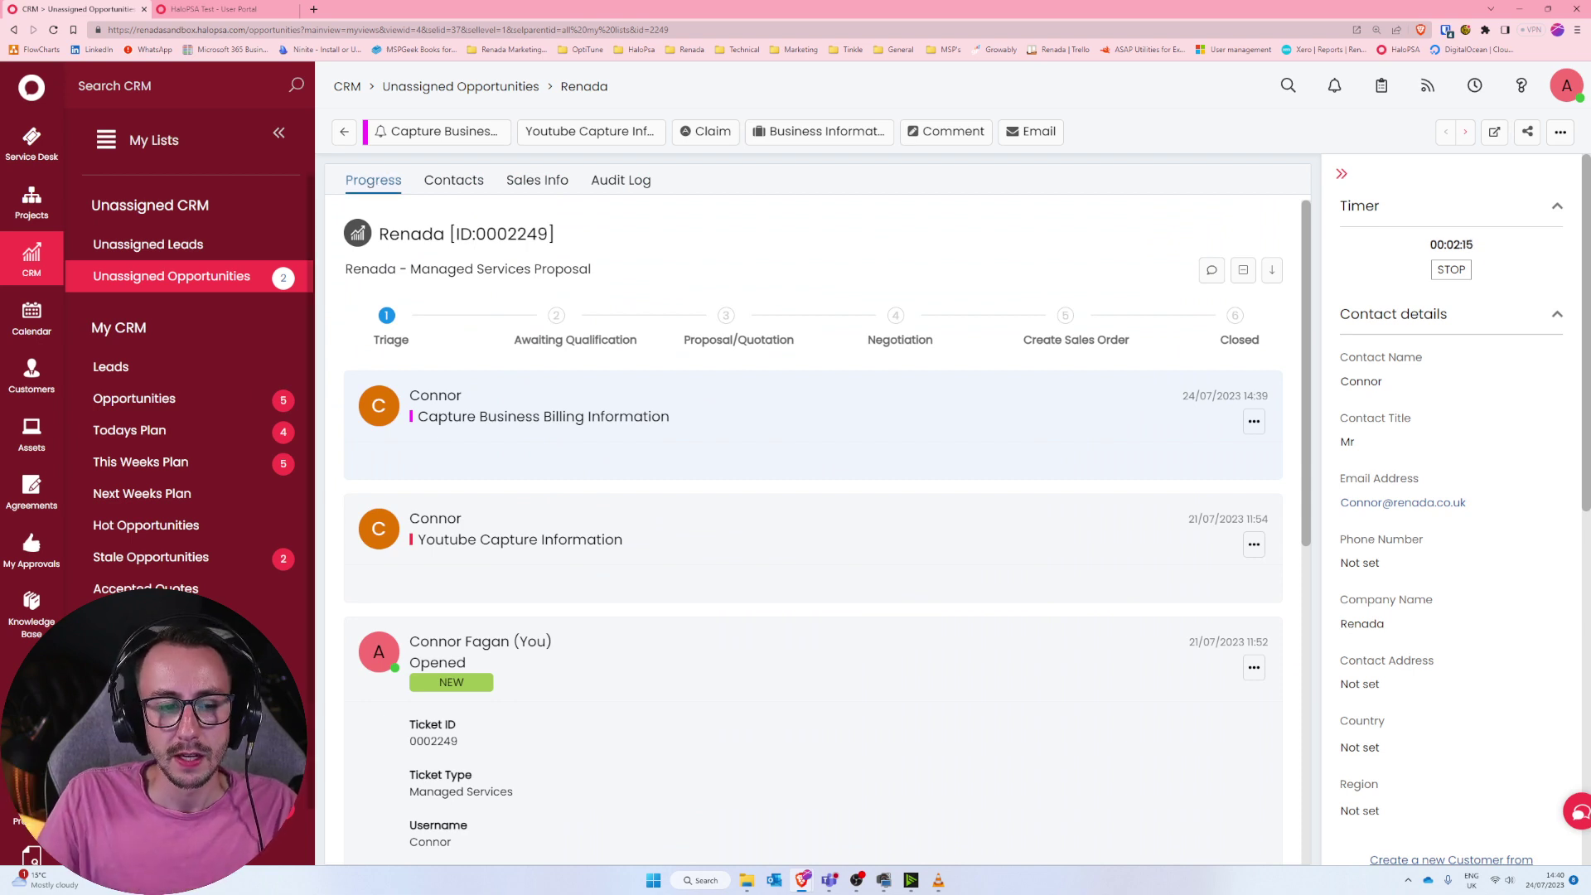
pyautogui.scroll(-5, 31, 484)
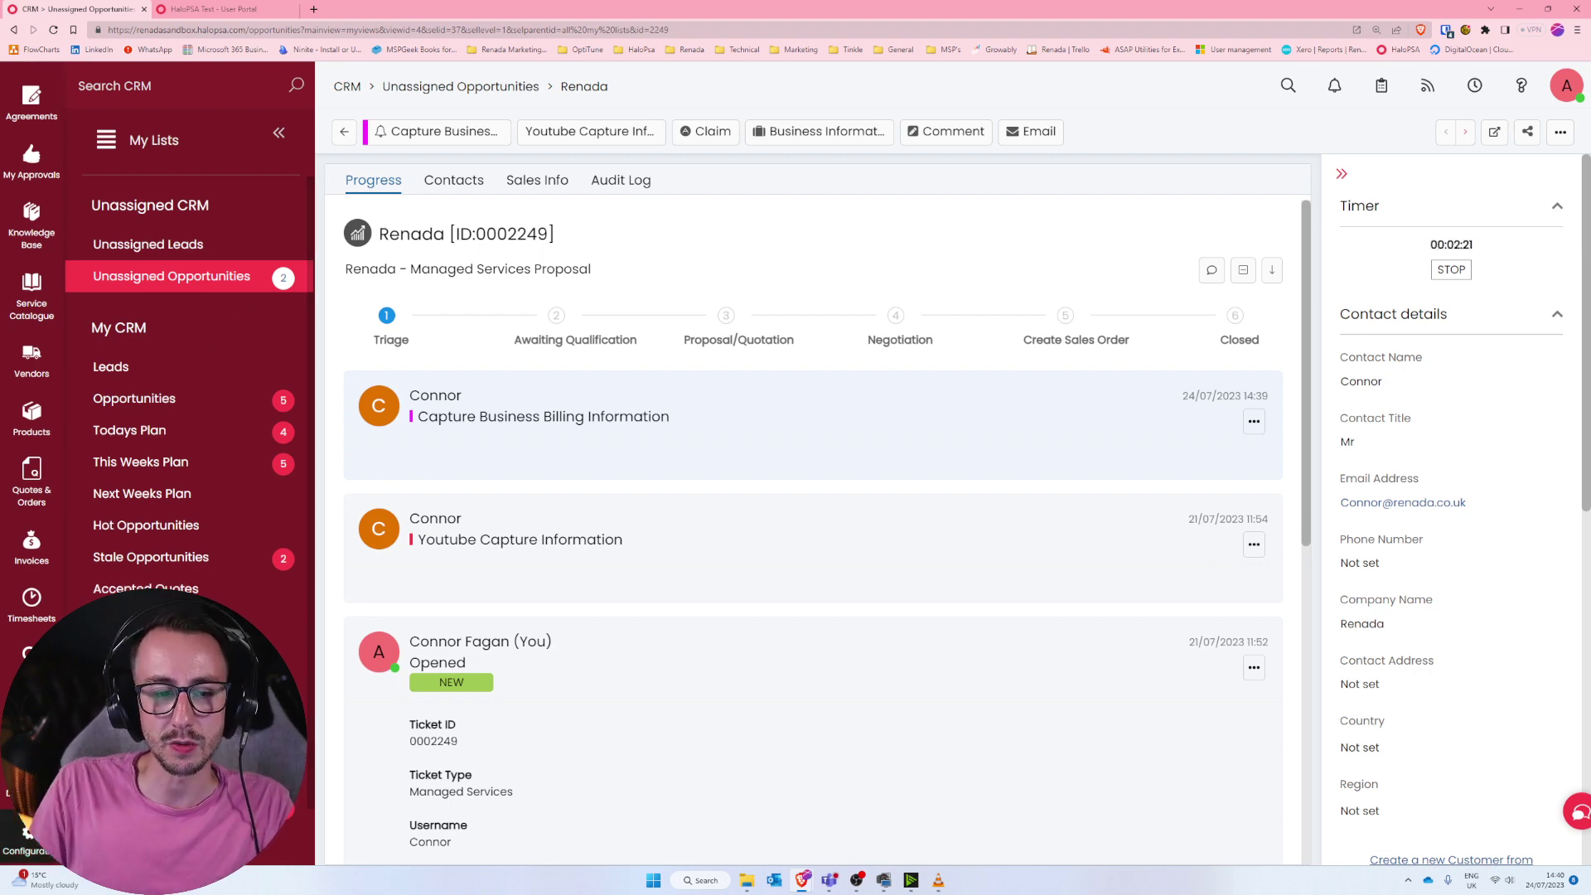
pyautogui.click(26, 836)
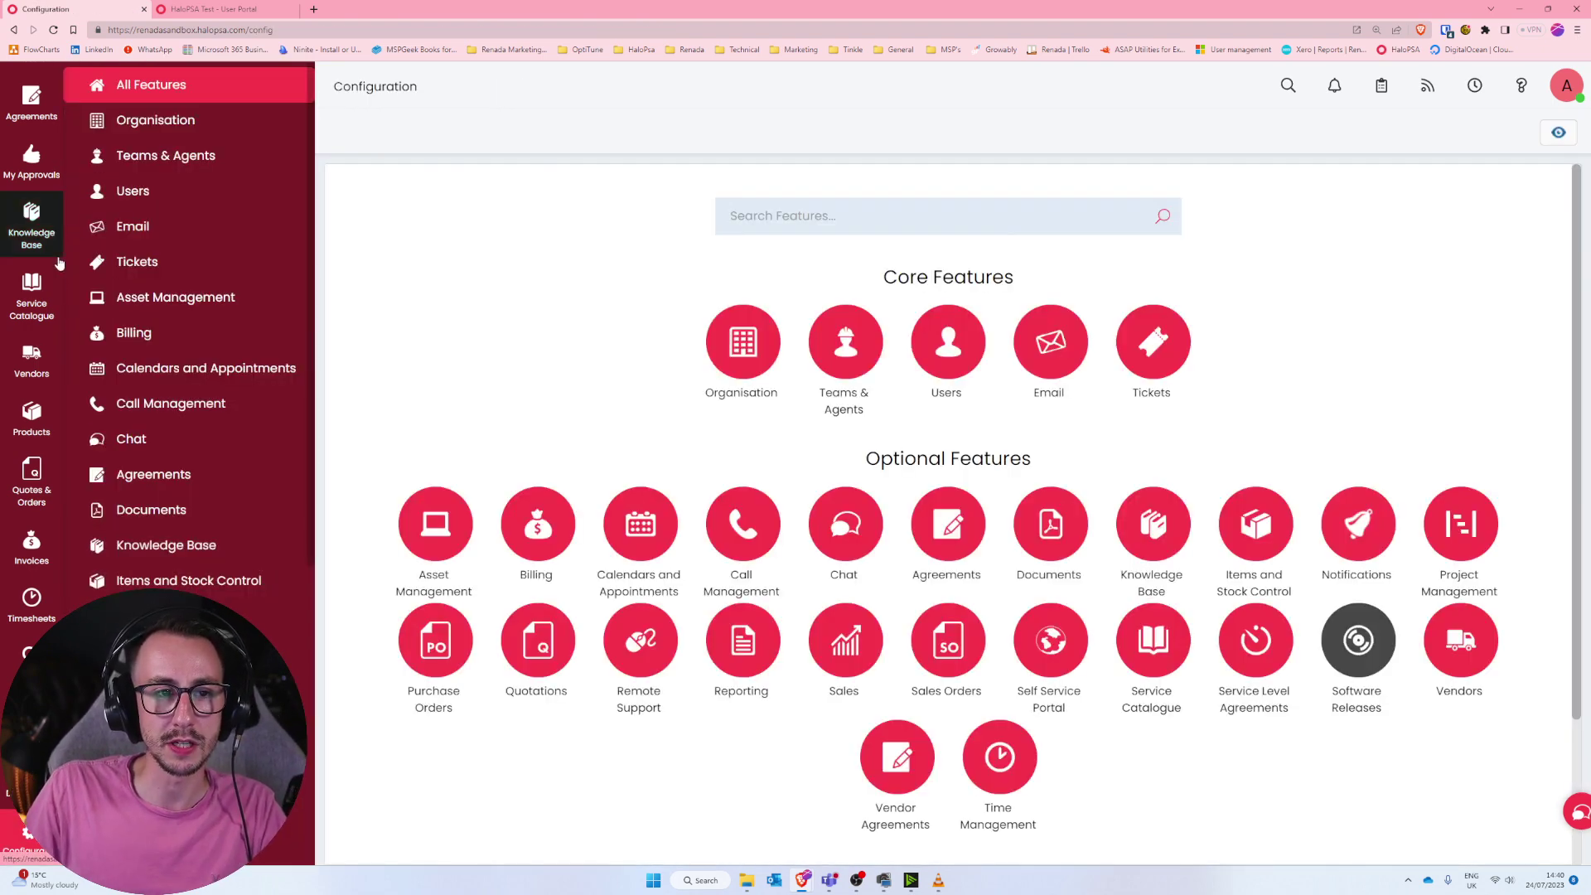
# - Confirm that the Renada opportunity's type is Managed Services
pyautogui.scroll(5, 50, 273)
pyautogui.click(43, 220)
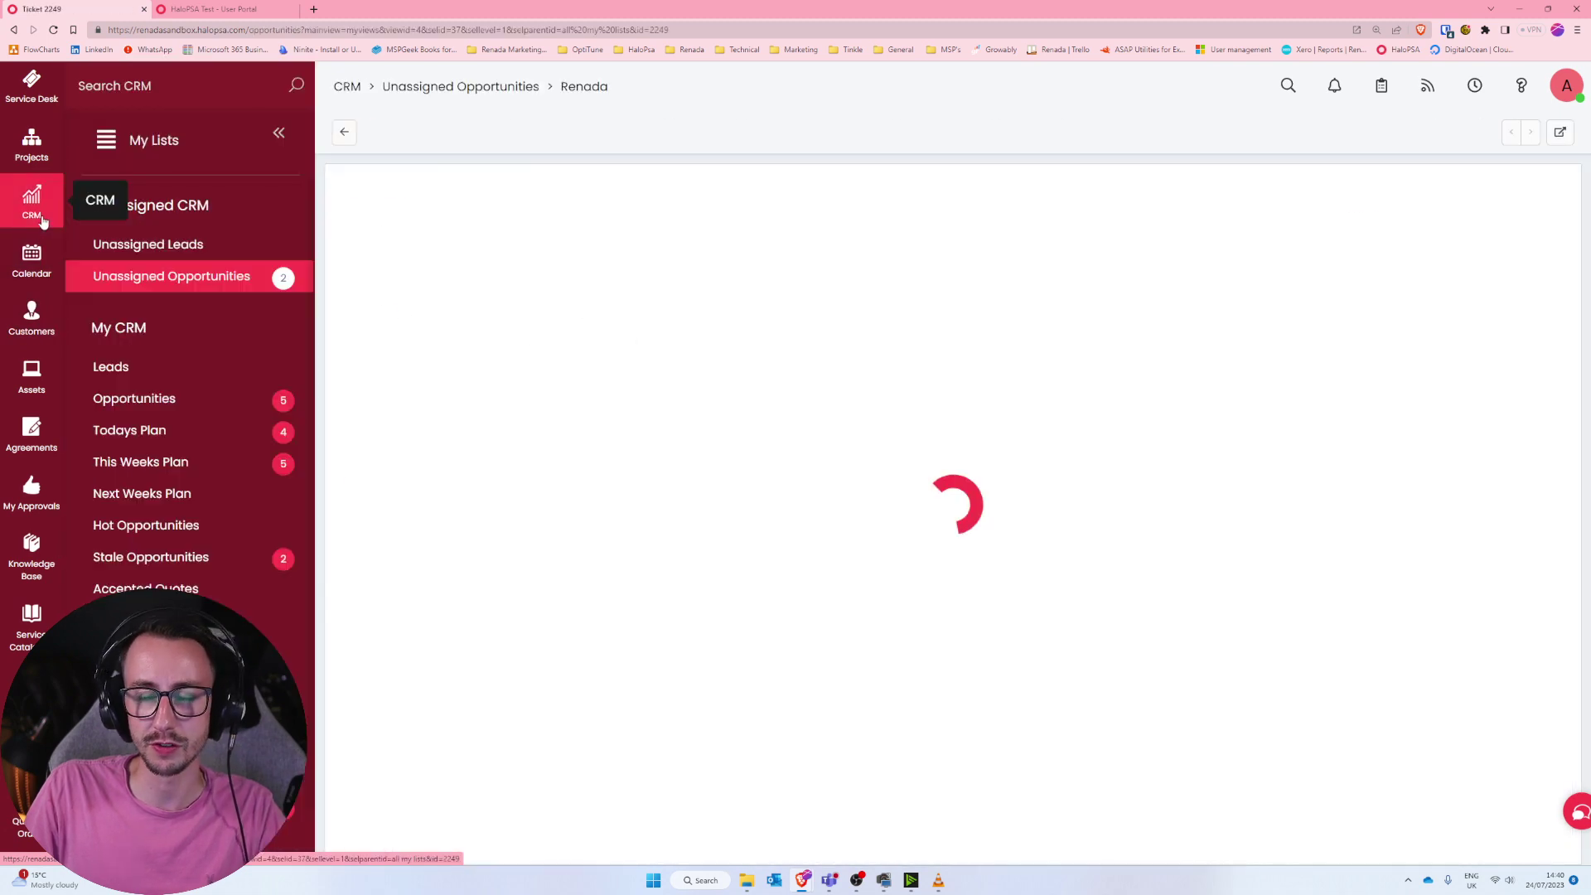
pyautogui.scroll(-5, 1489, 758)
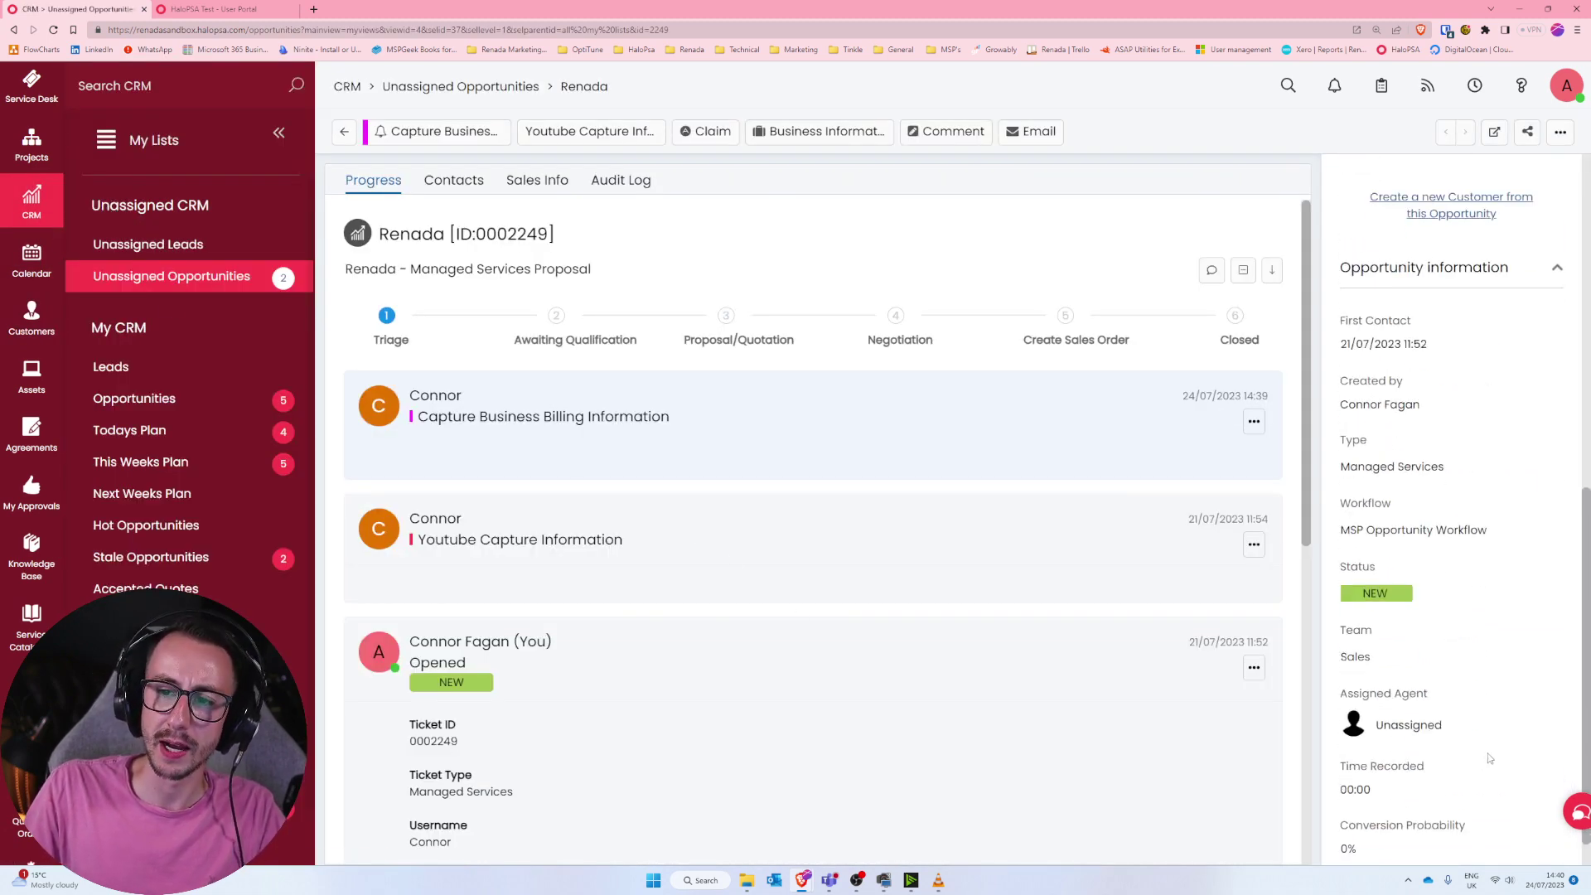
pyautogui.moveTo(1386, 437); pyautogui.dragTo(1458, 466)
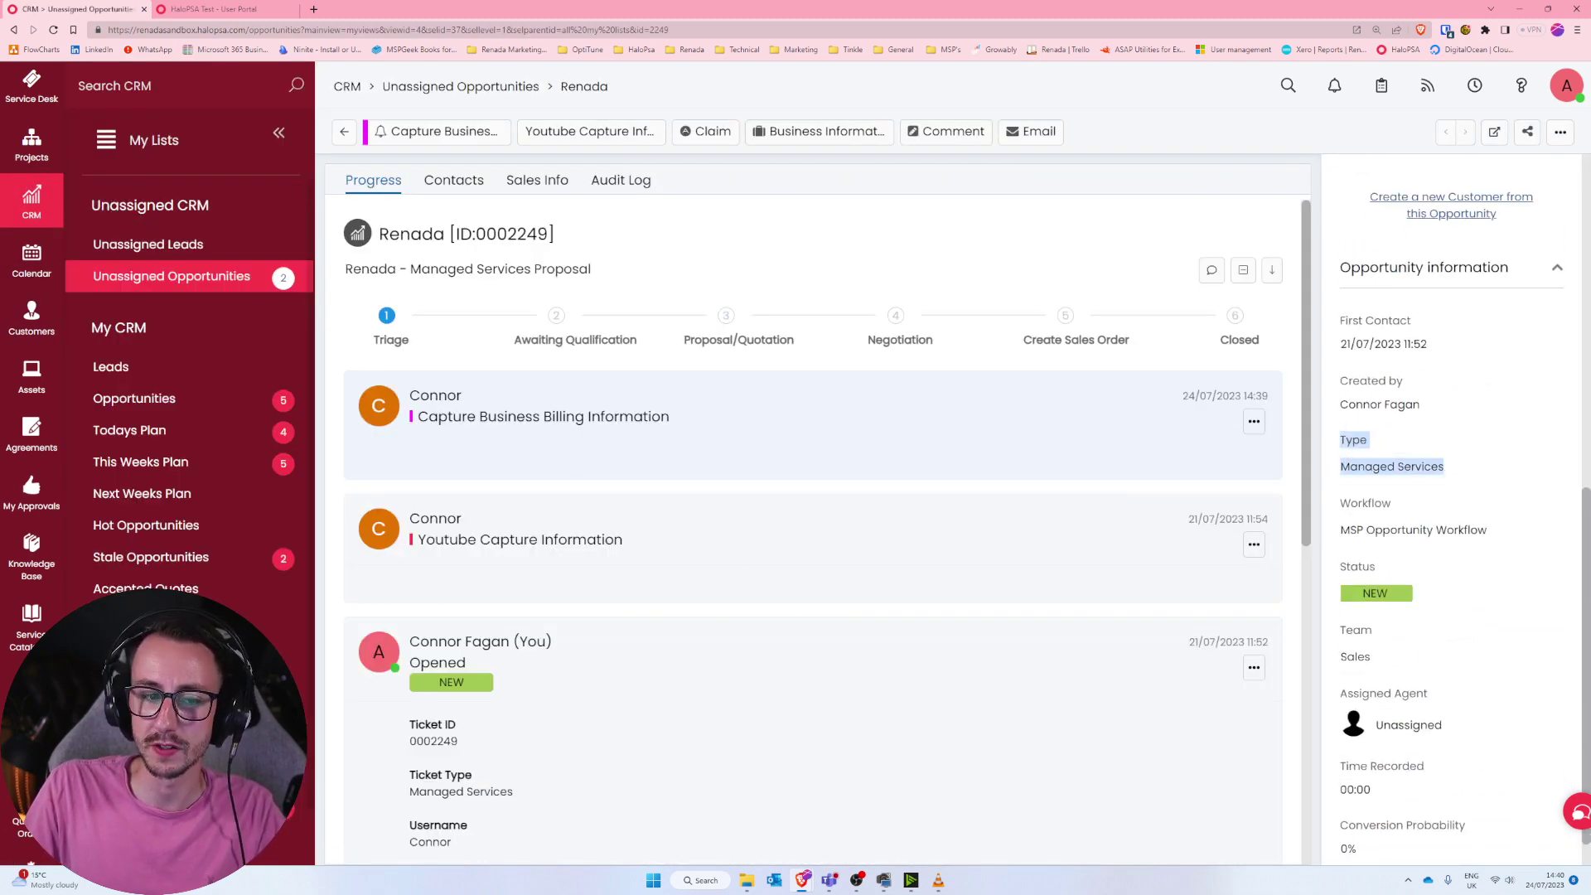
pyautogui.scroll(-5, 23, 831)
# - Open the field list of the Managed Services opportunity type in CRM configuration
pyautogui.click(25, 831)
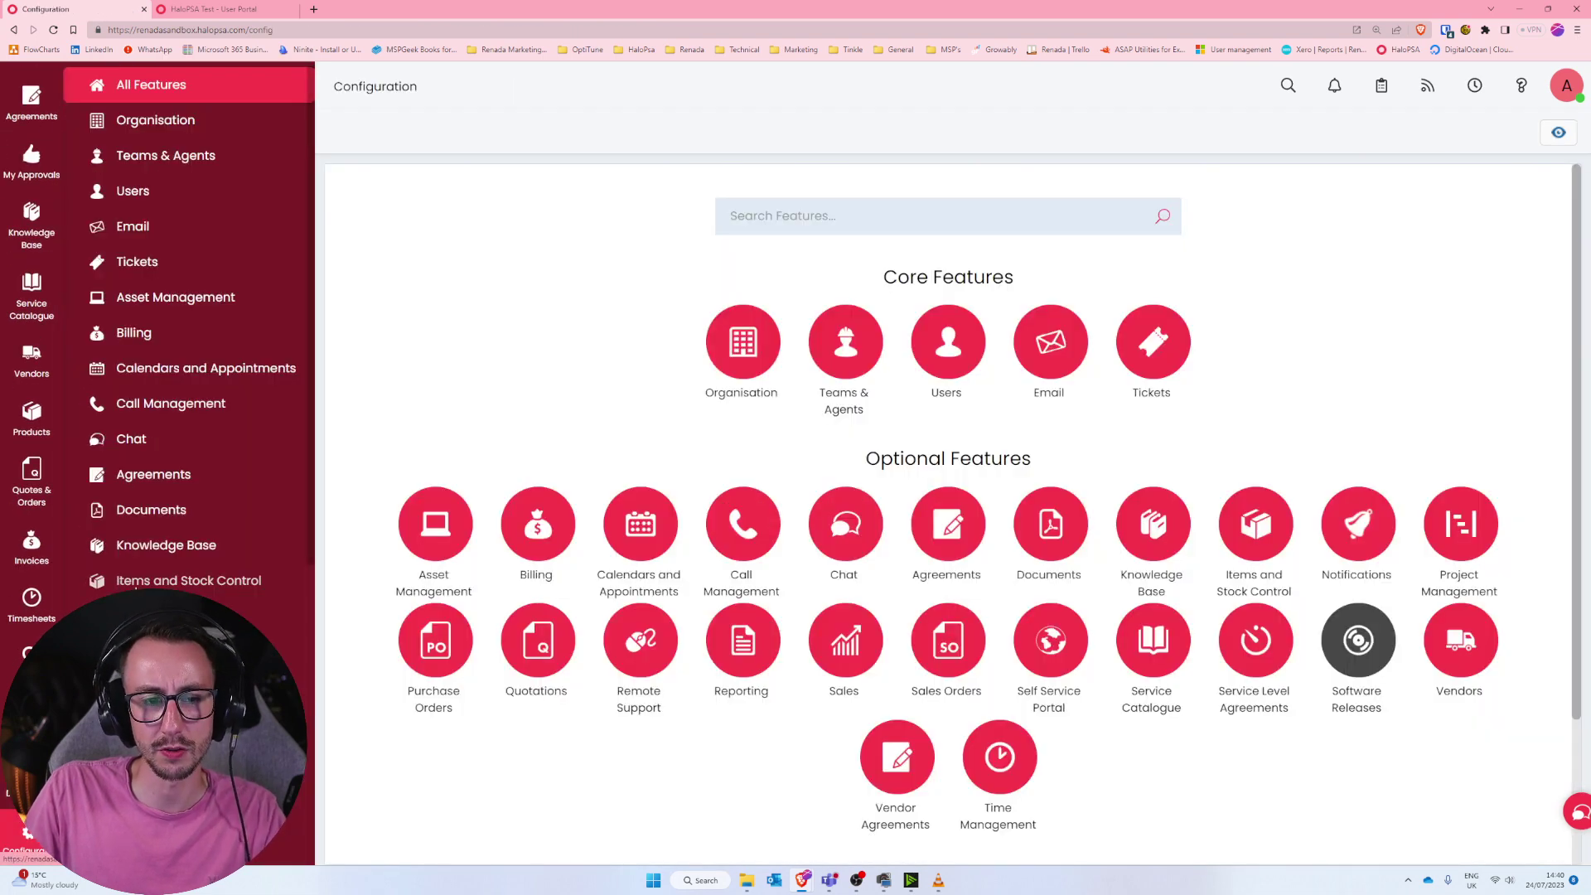
pyautogui.scroll(-3, 166, 629)
pyautogui.click(166, 629)
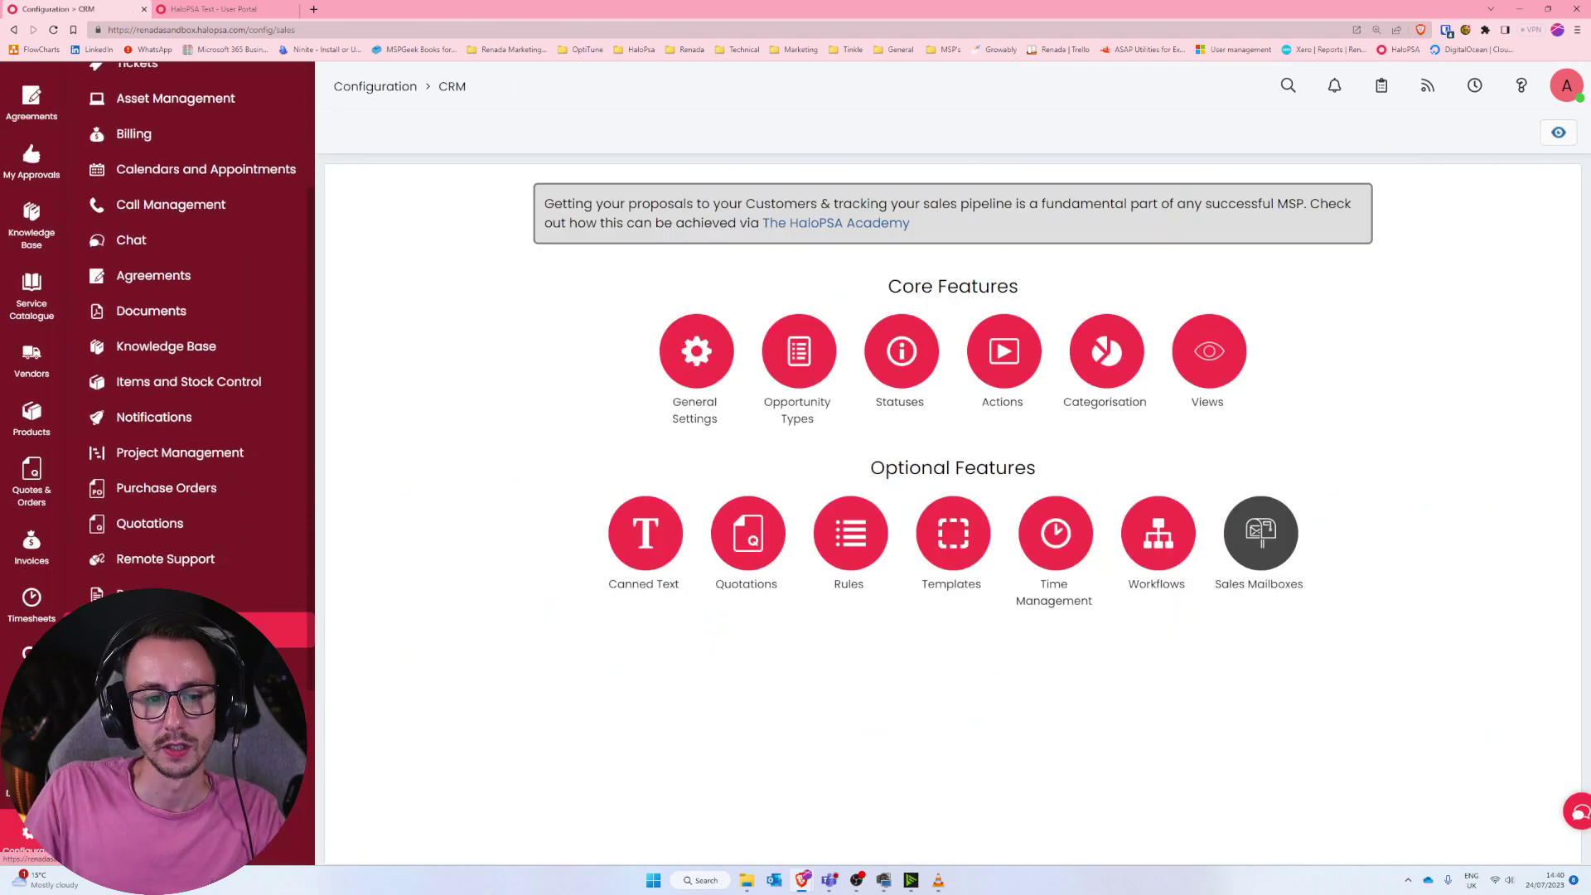
pyautogui.click(798, 350)
pyautogui.click(534, 398)
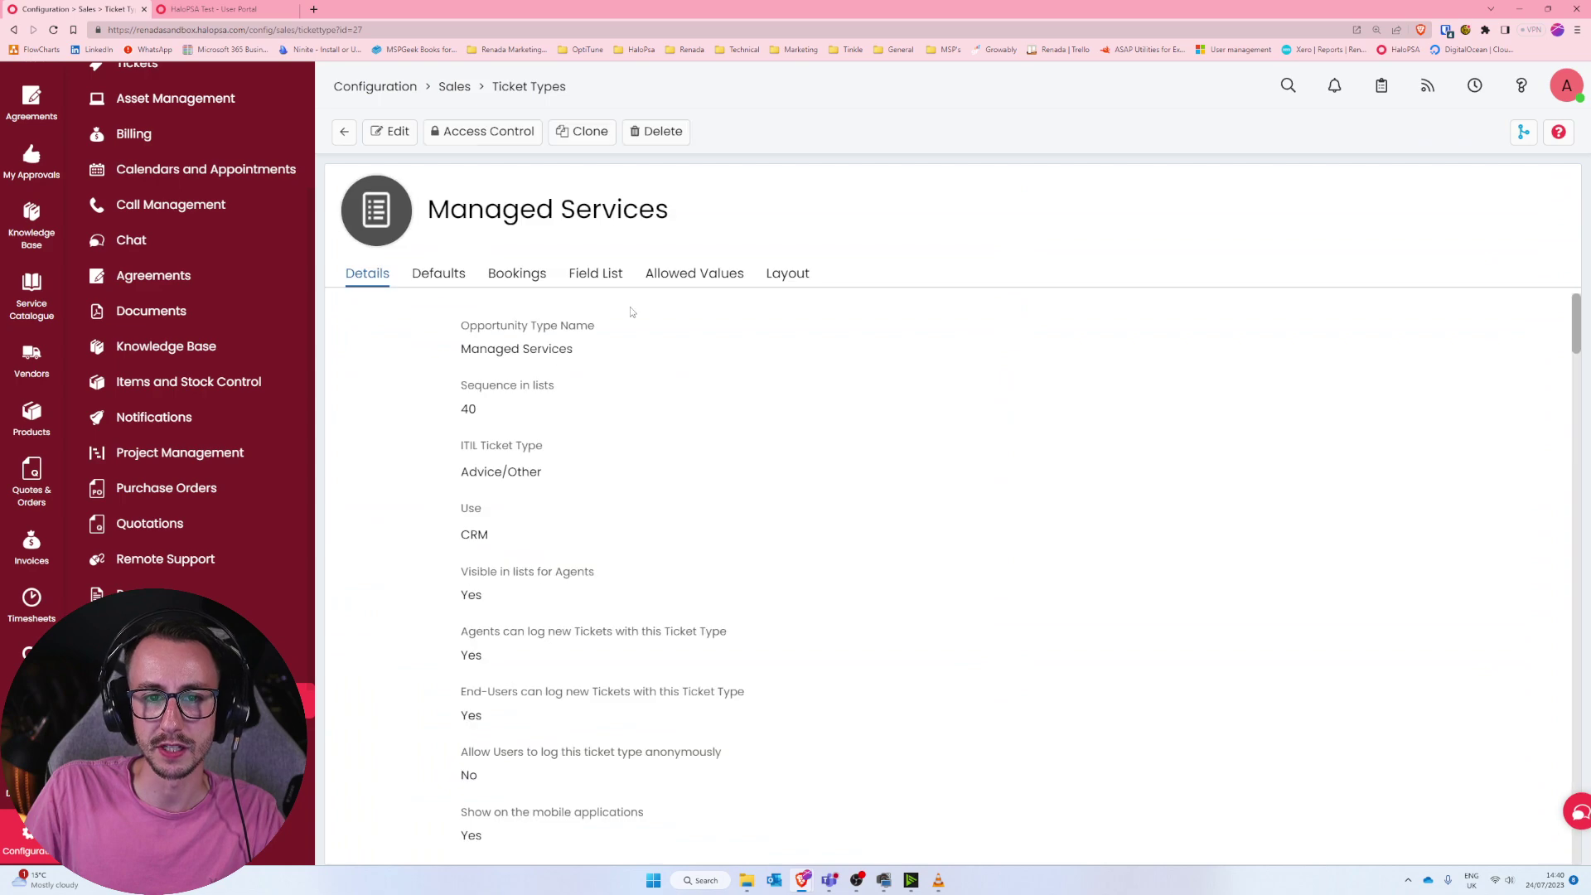
pyautogui.click(598, 276)
# - Add the Capture Billing Information field group to the Managed Services field list and save
pyautogui.click(389, 130)
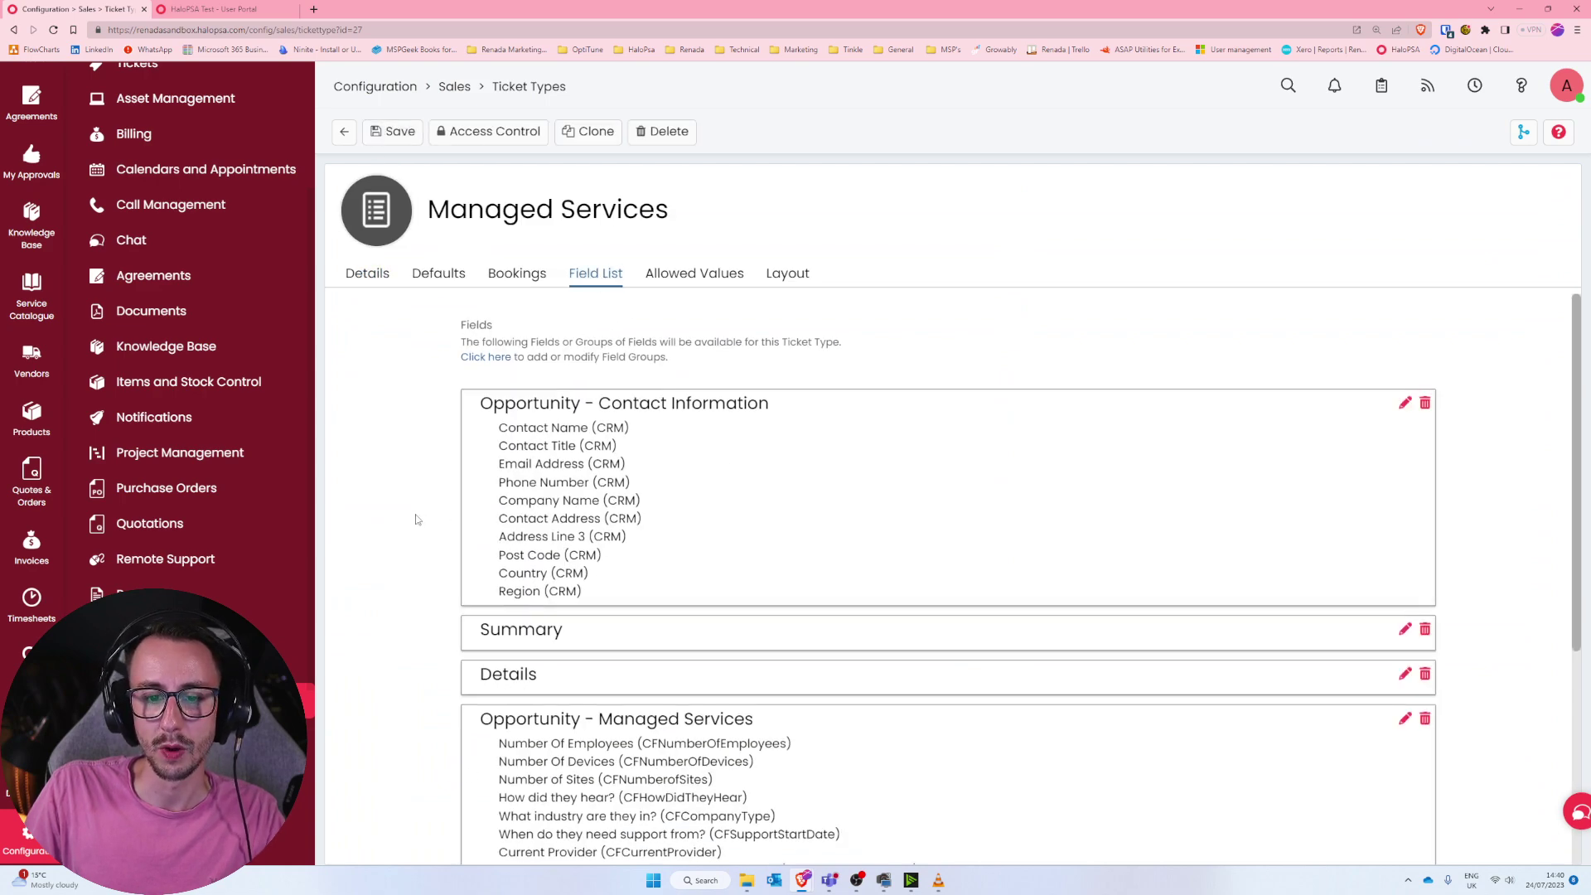
pyautogui.scroll(-4, 416, 519)
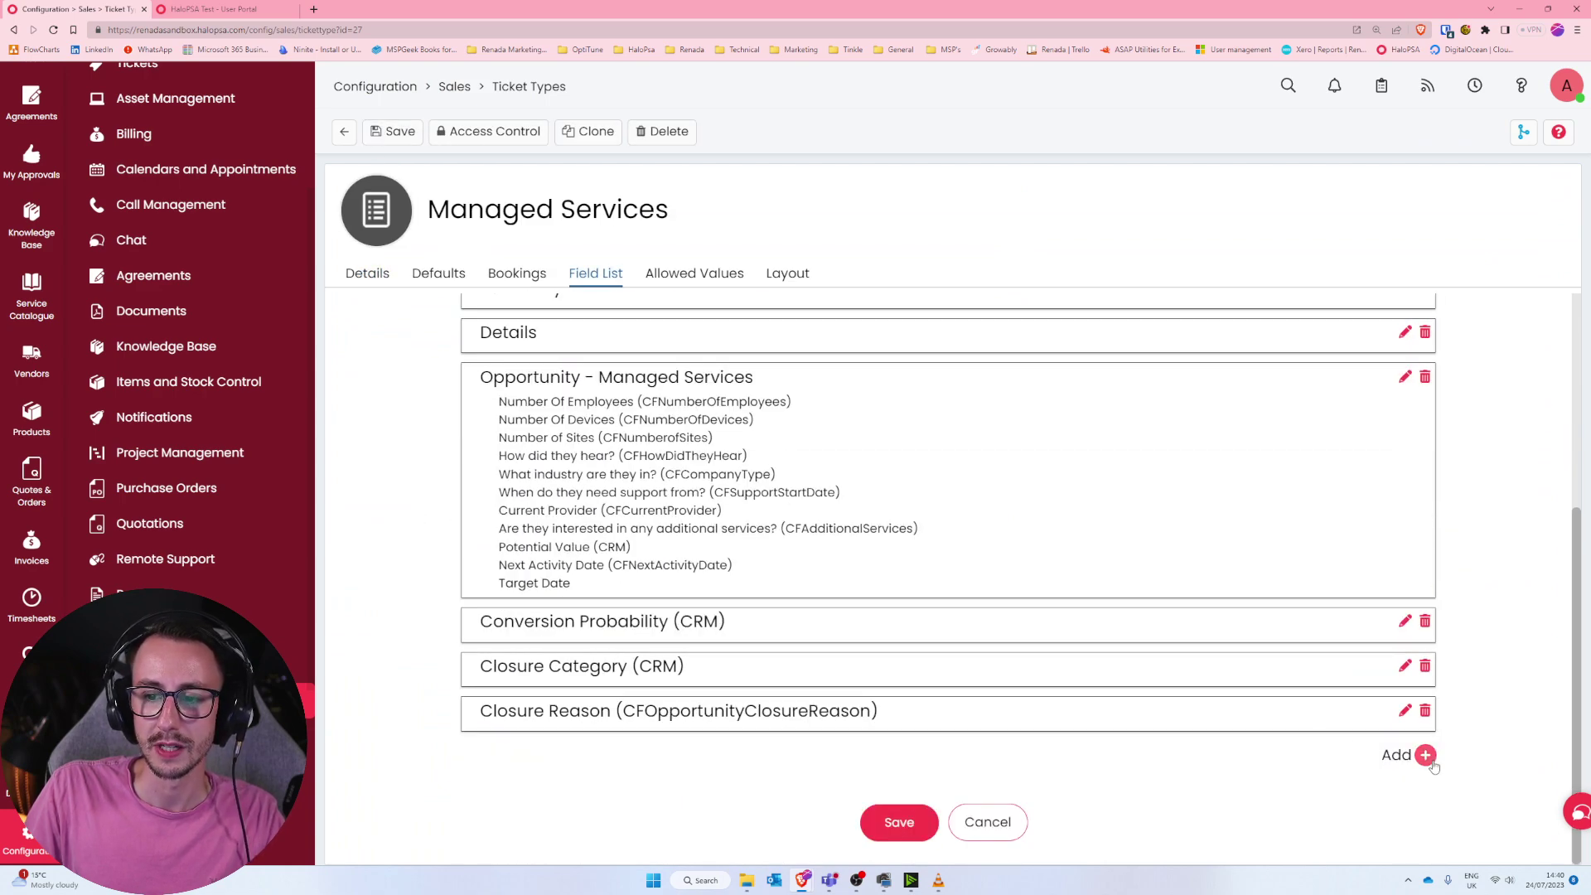
pyautogui.click(1425, 755)
pyautogui.click(689, 419)
pyautogui.click(688, 487)
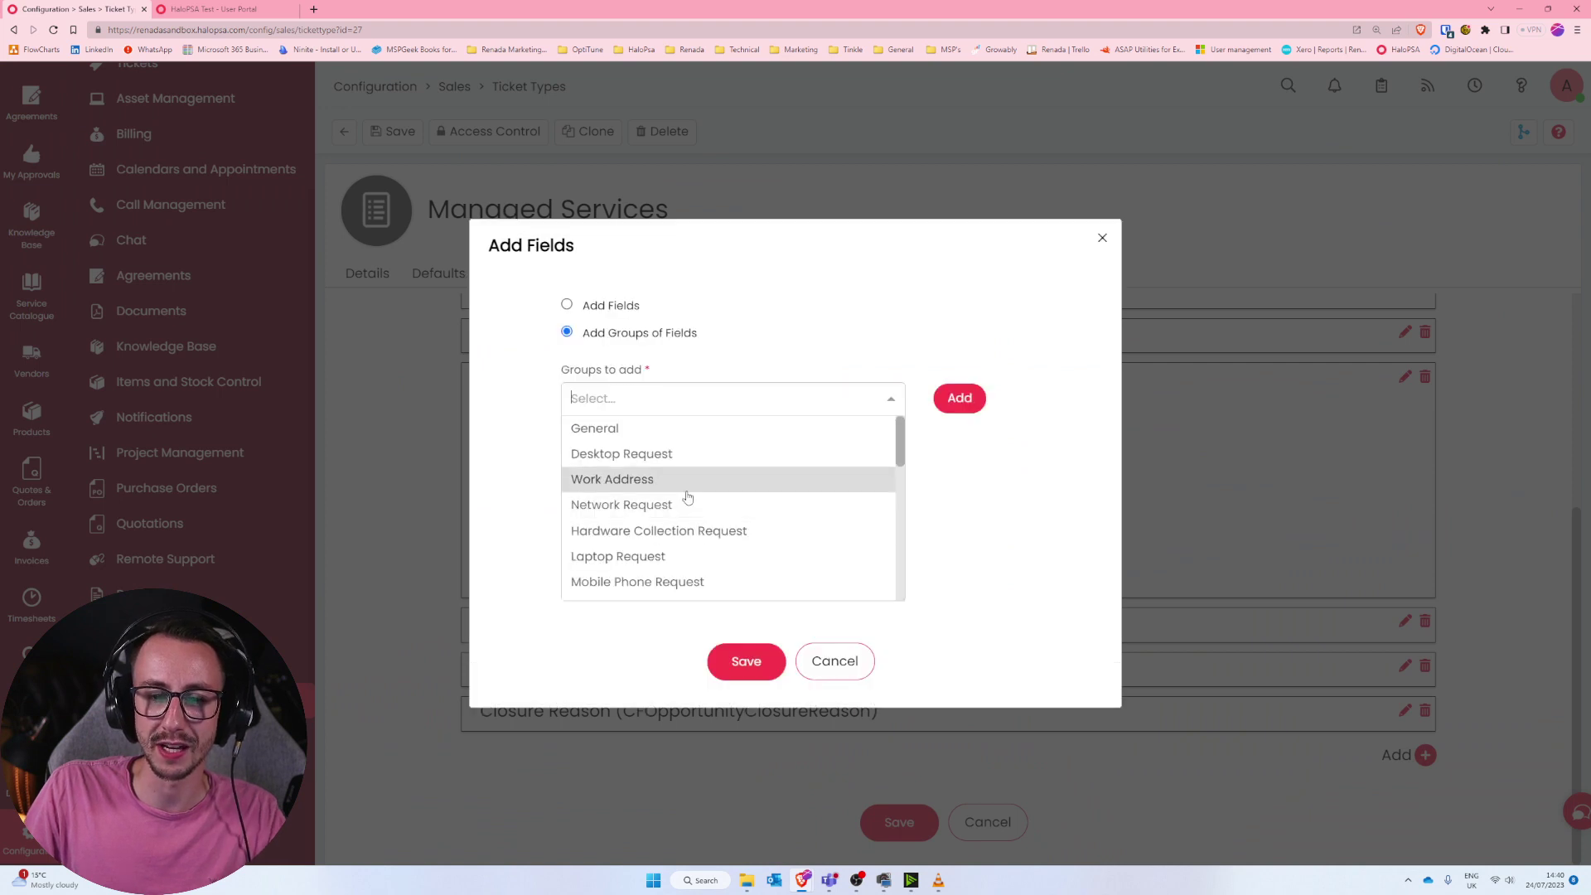
pyautogui.write('billi')
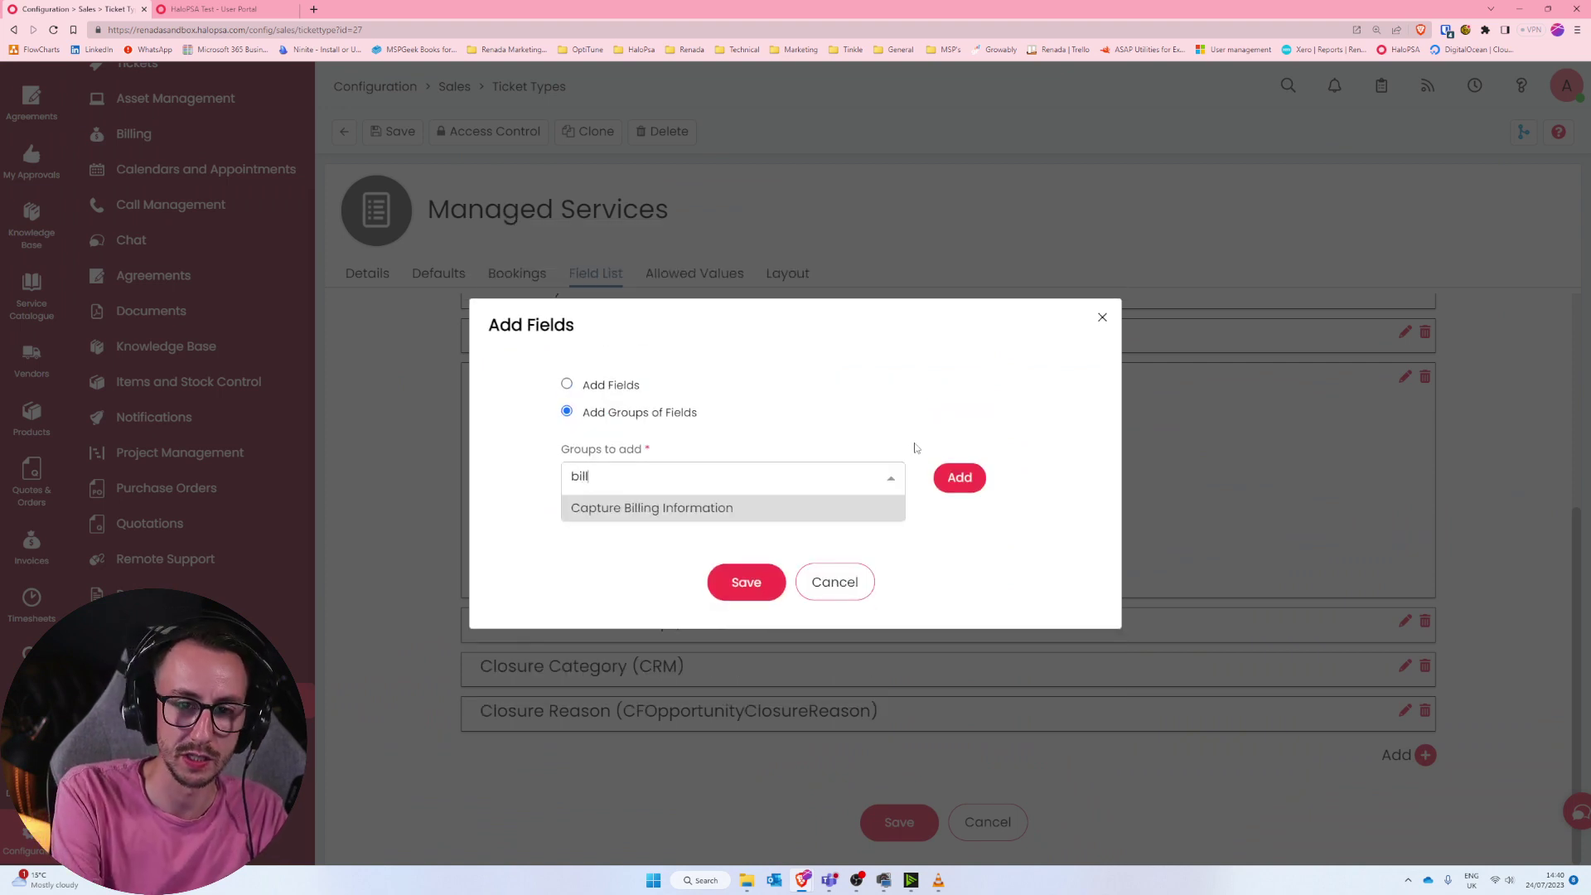
pyautogui.click(693, 507)
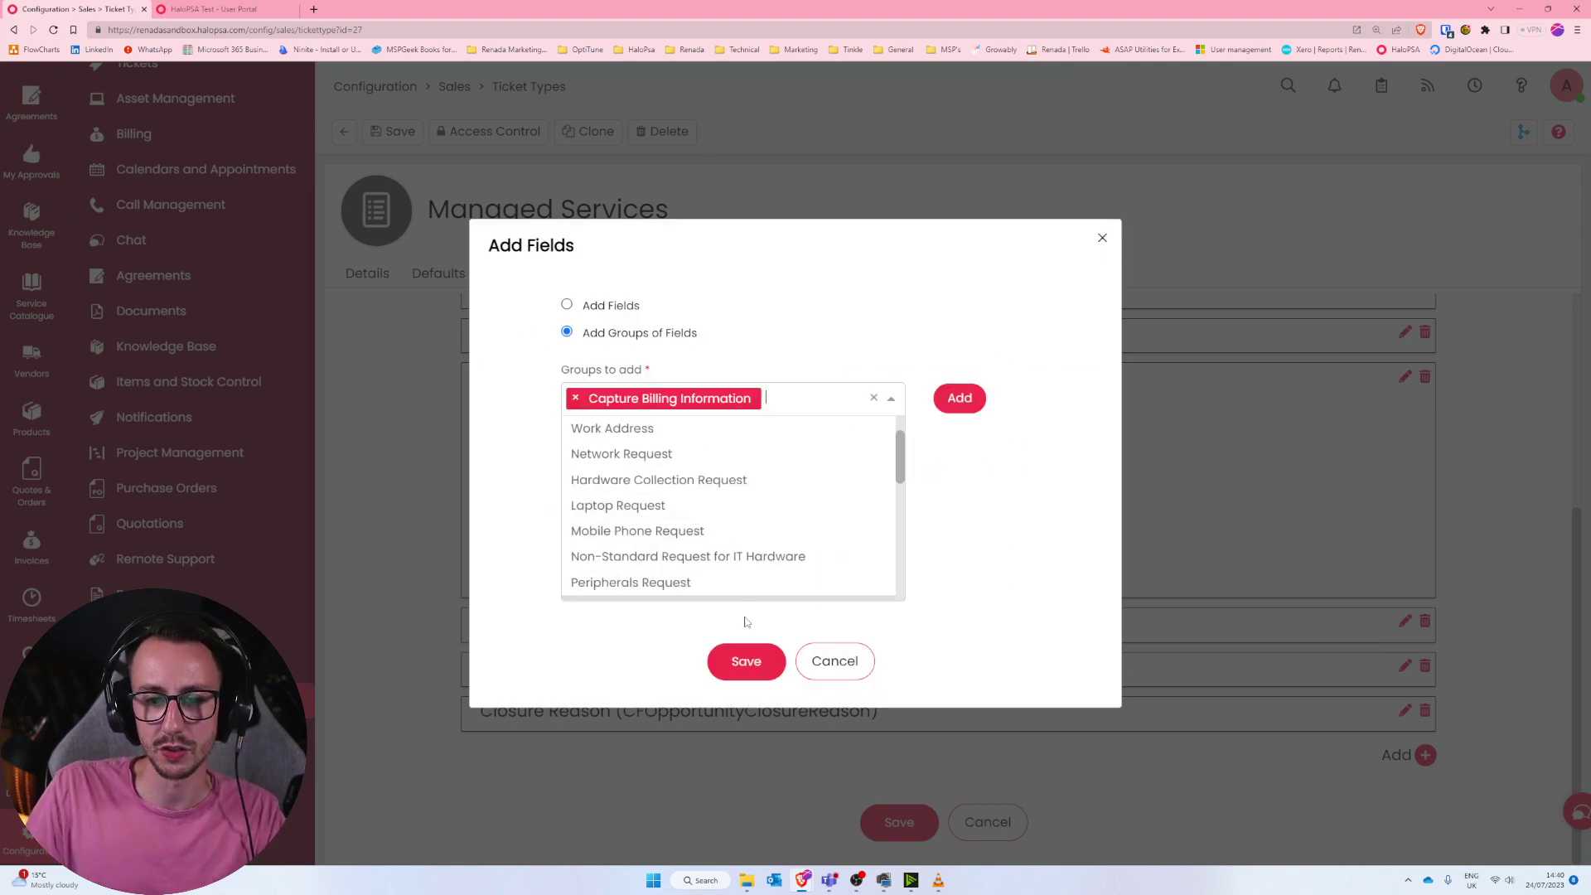
pyautogui.click(746, 581)
pyautogui.scroll(-3, 490, 695)
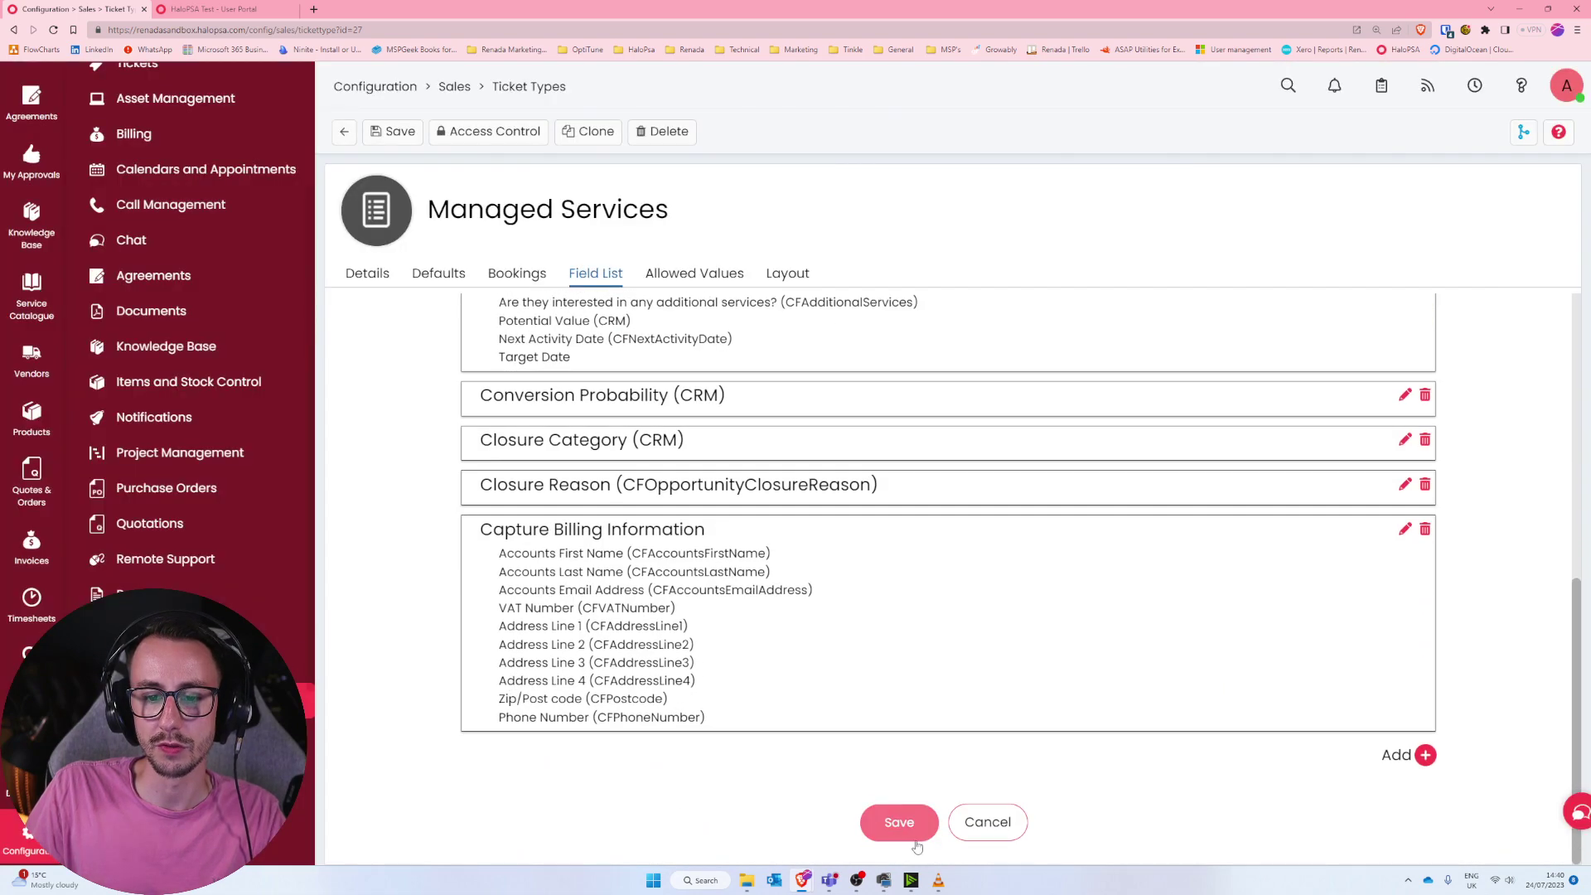
pyautogui.click(899, 822)
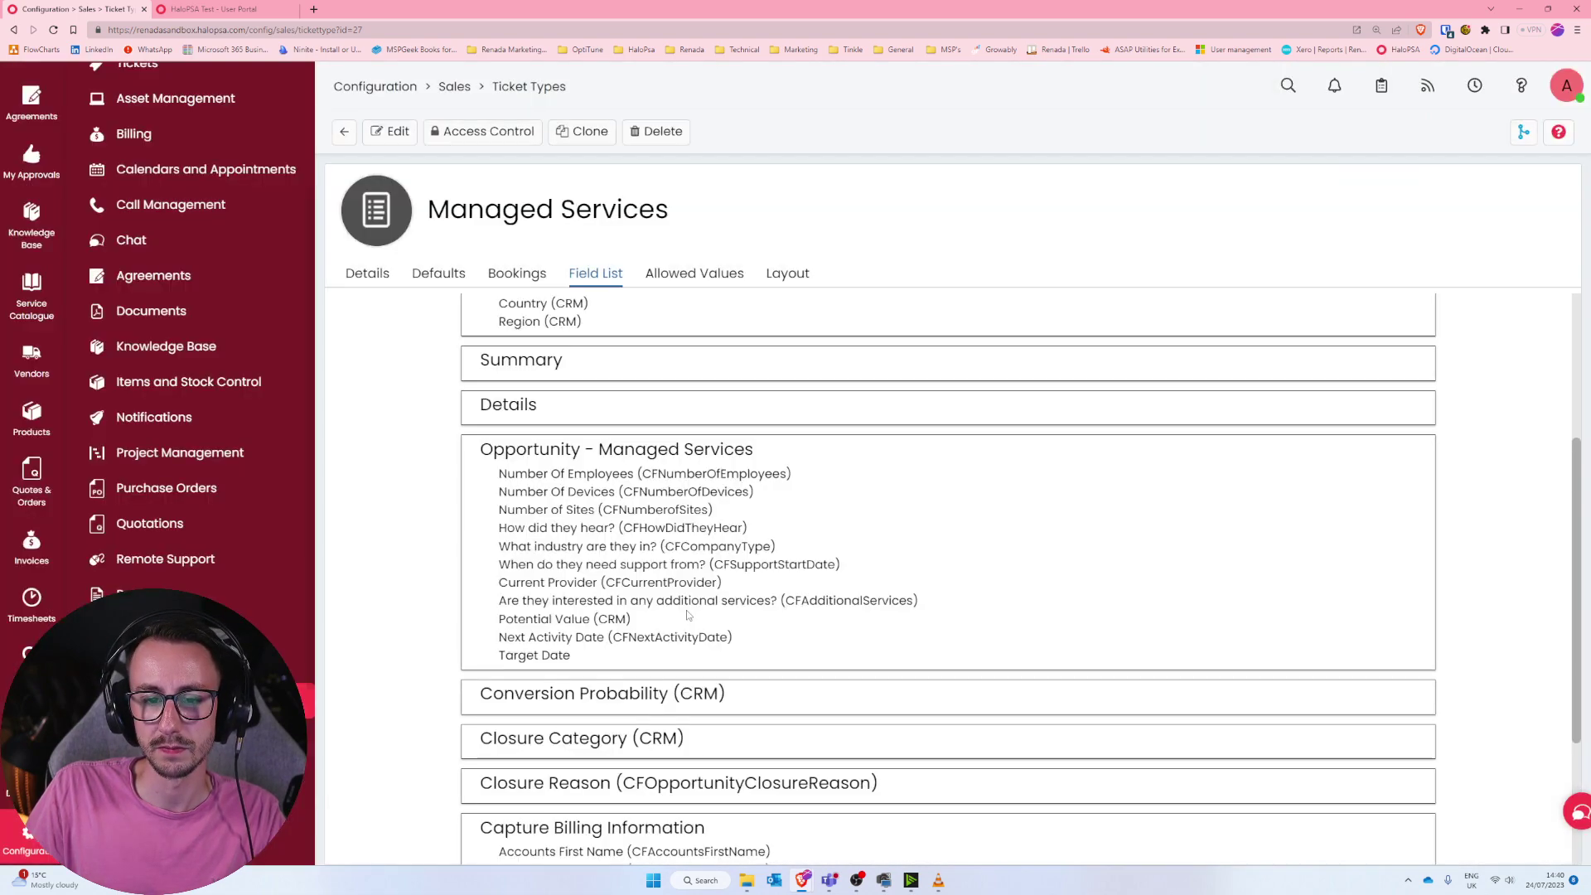
# - Return to the Renada opportunity in CRM
pyautogui.moveTo(556, 620); pyautogui.dragTo(704, 791)
pyautogui.click(704, 792)
pyautogui.scroll(4, 31, 249)
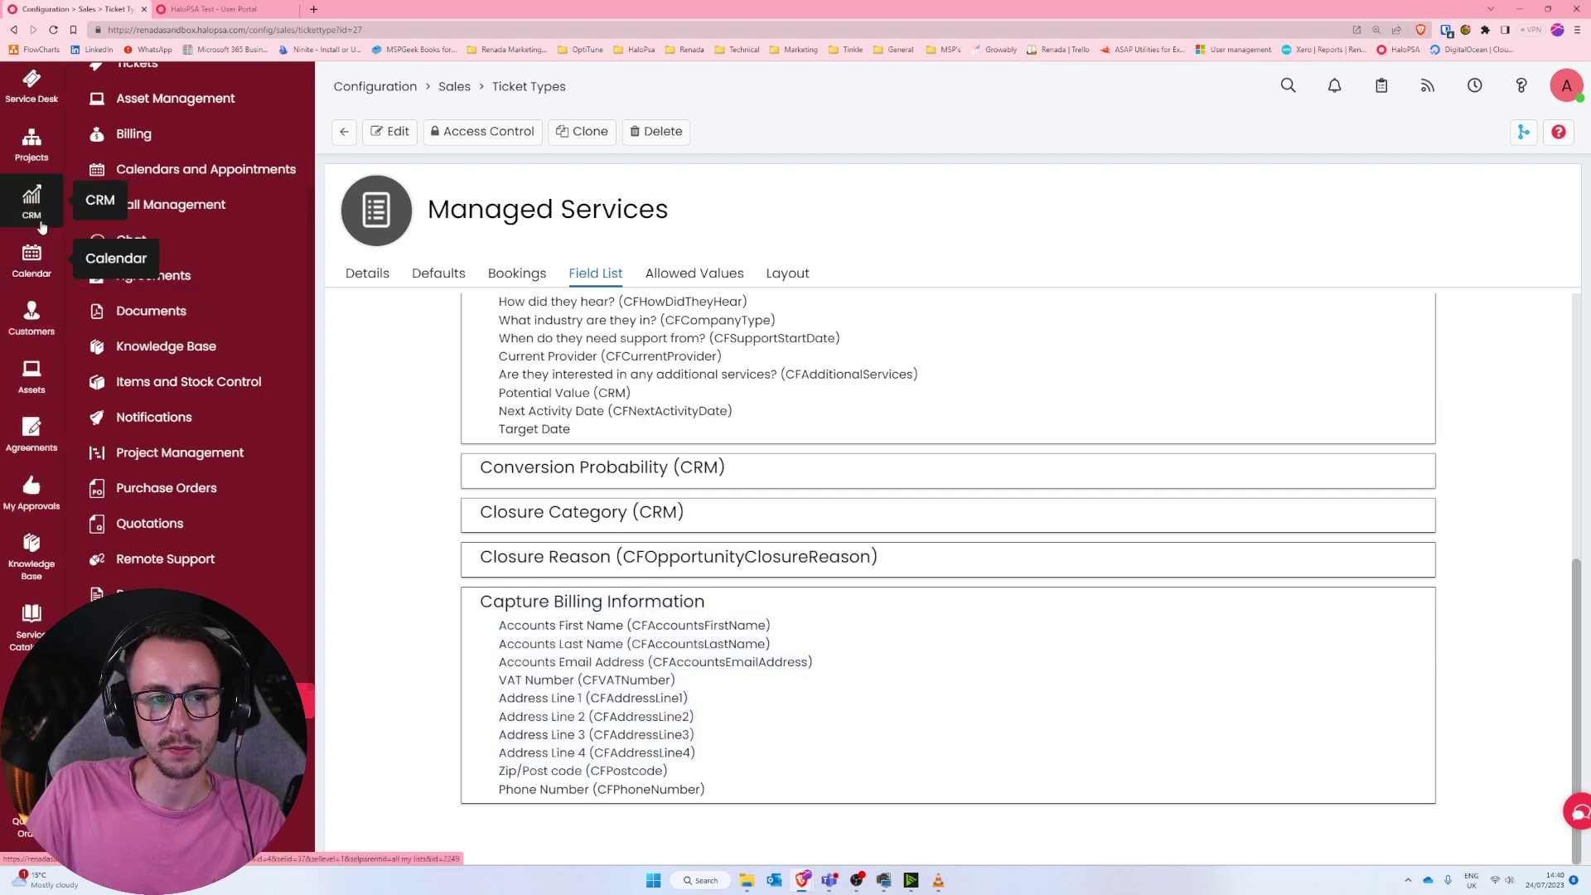
pyautogui.click(32, 203)
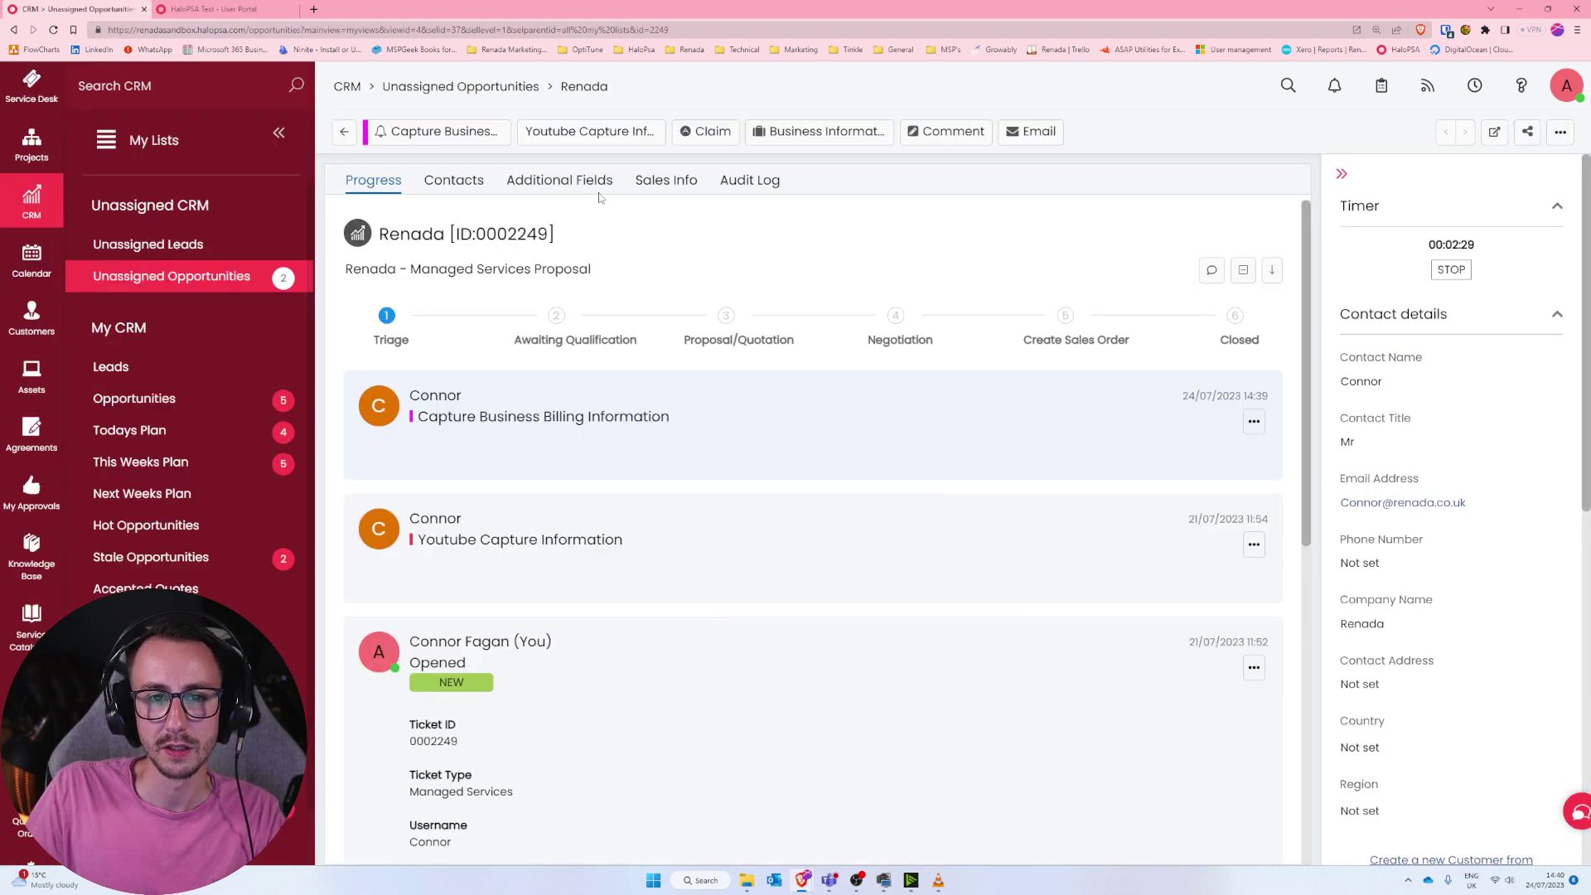
# - Reload the Renada opportunity and look through its Additional Fields, Sales Info, Audit and Contacts tabs
pyautogui.click(600, 192)
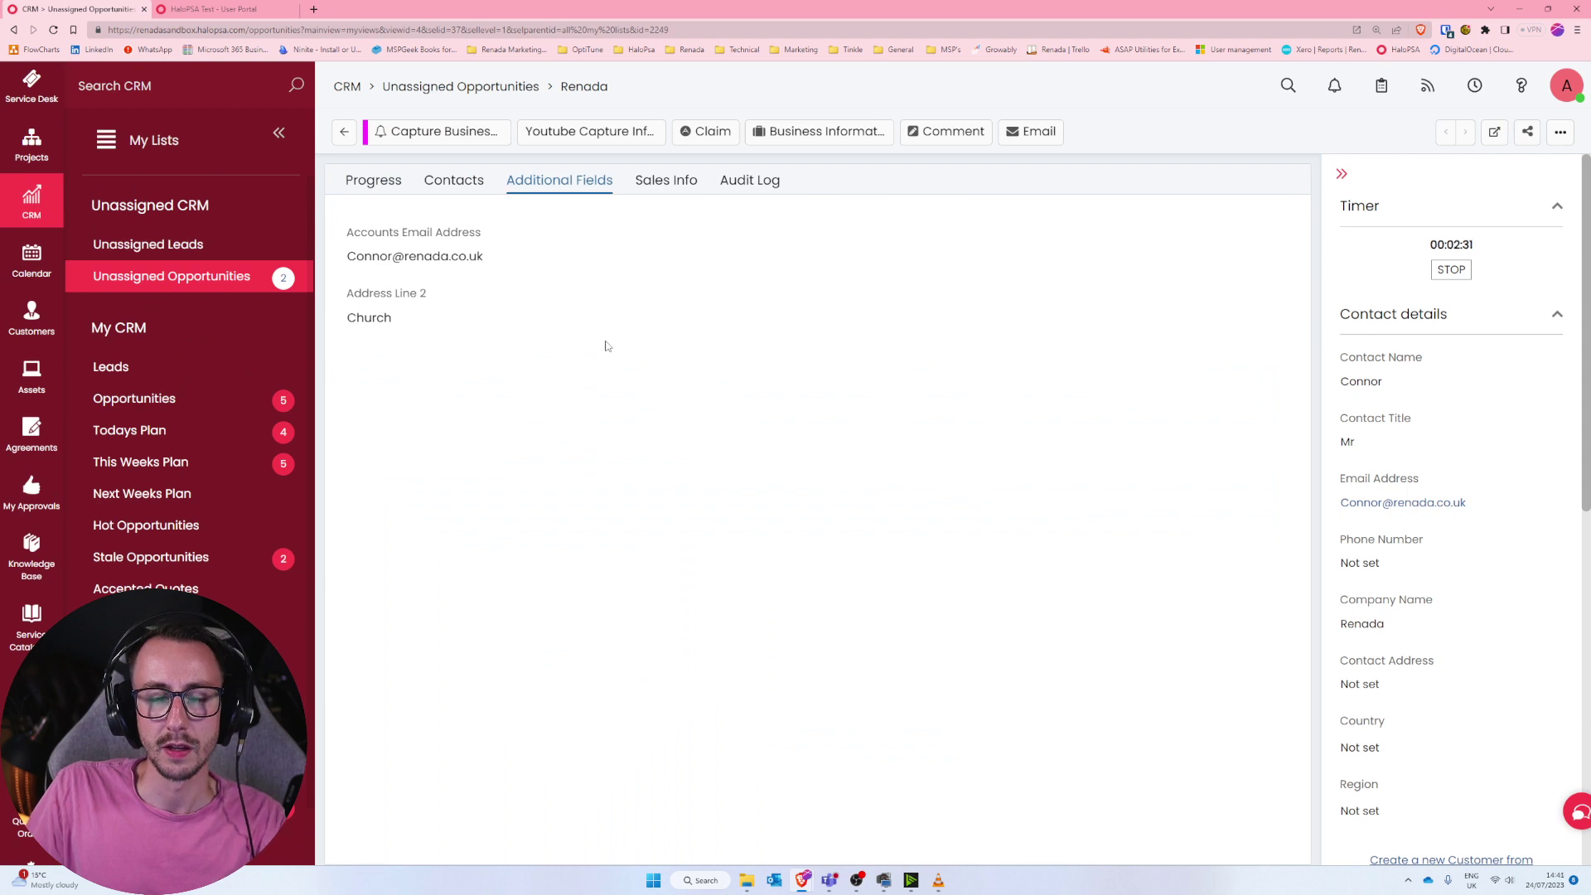
pyautogui.press('F5')
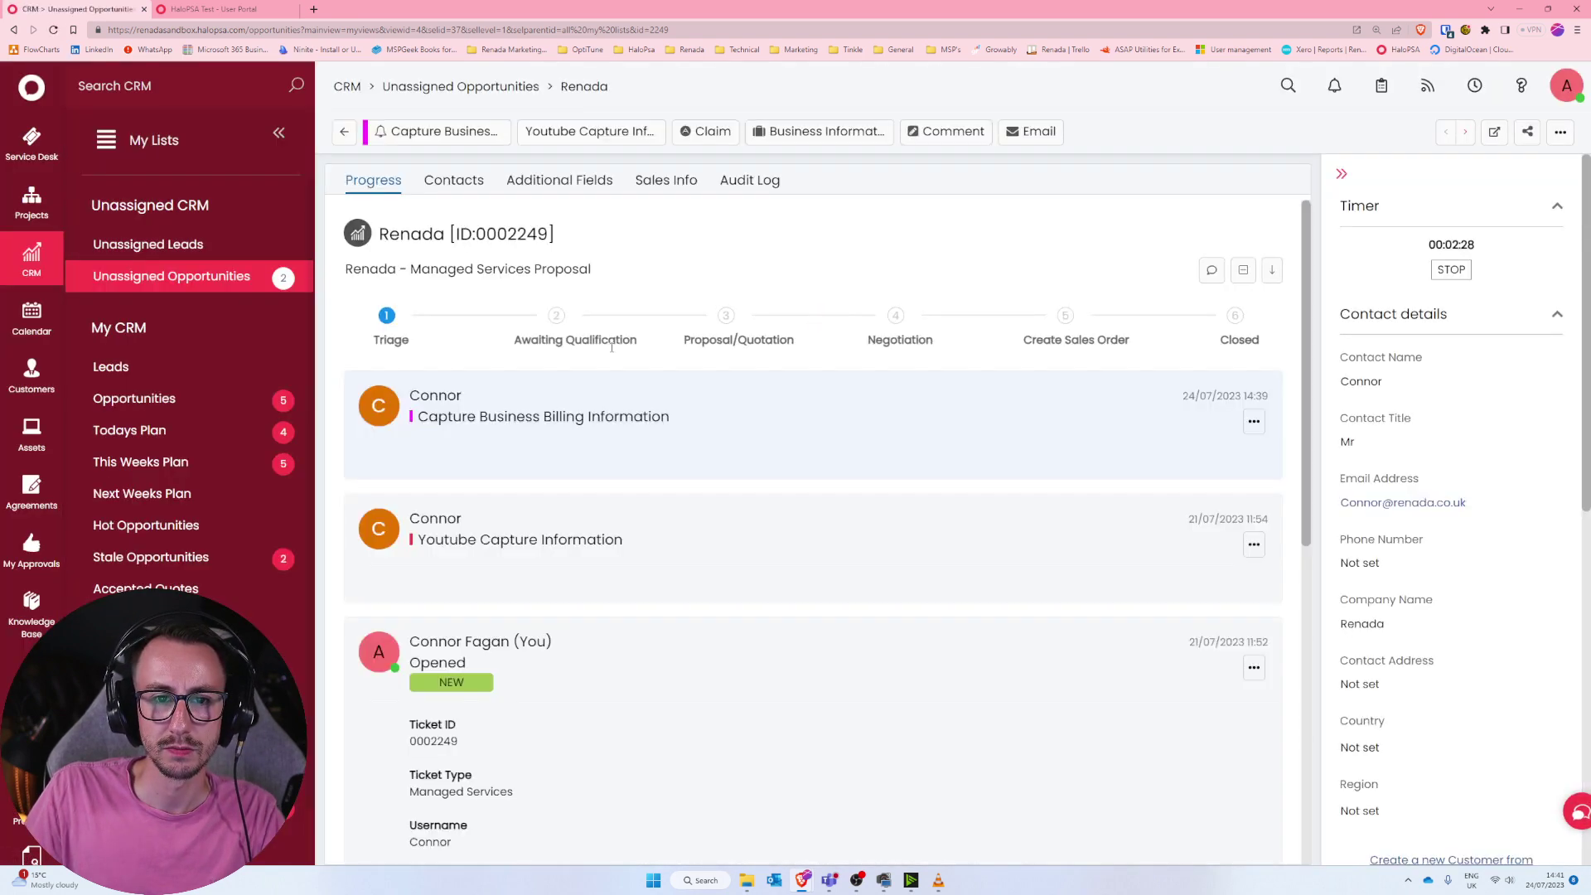
pyautogui.click(559, 180)
pyautogui.click(668, 180)
pyautogui.click(745, 180)
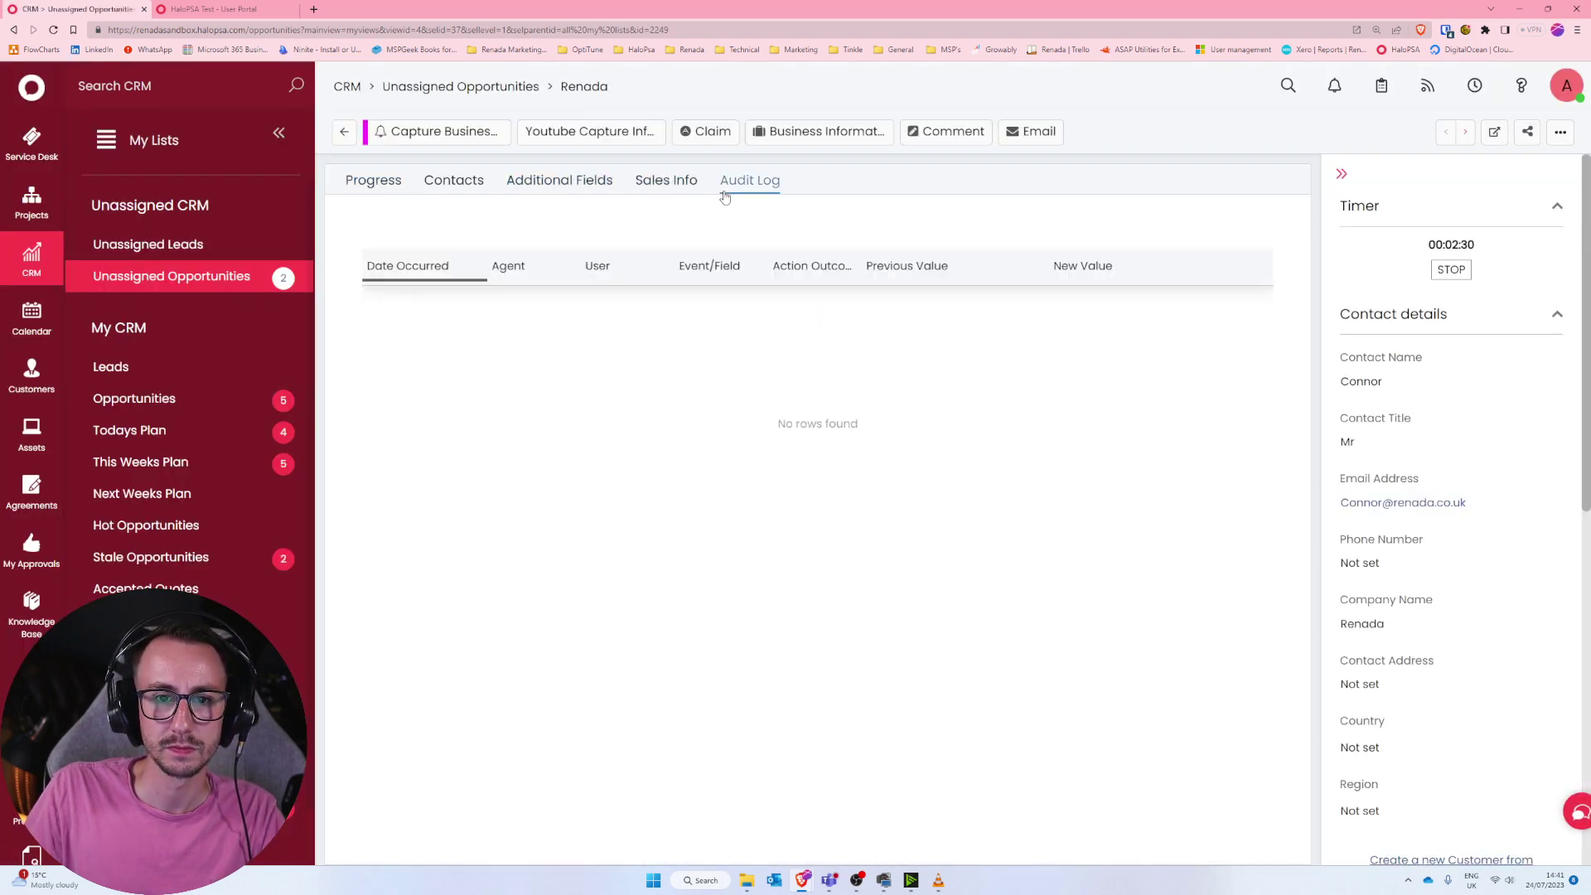
pyautogui.click(559, 179)
pyautogui.click(449, 184)
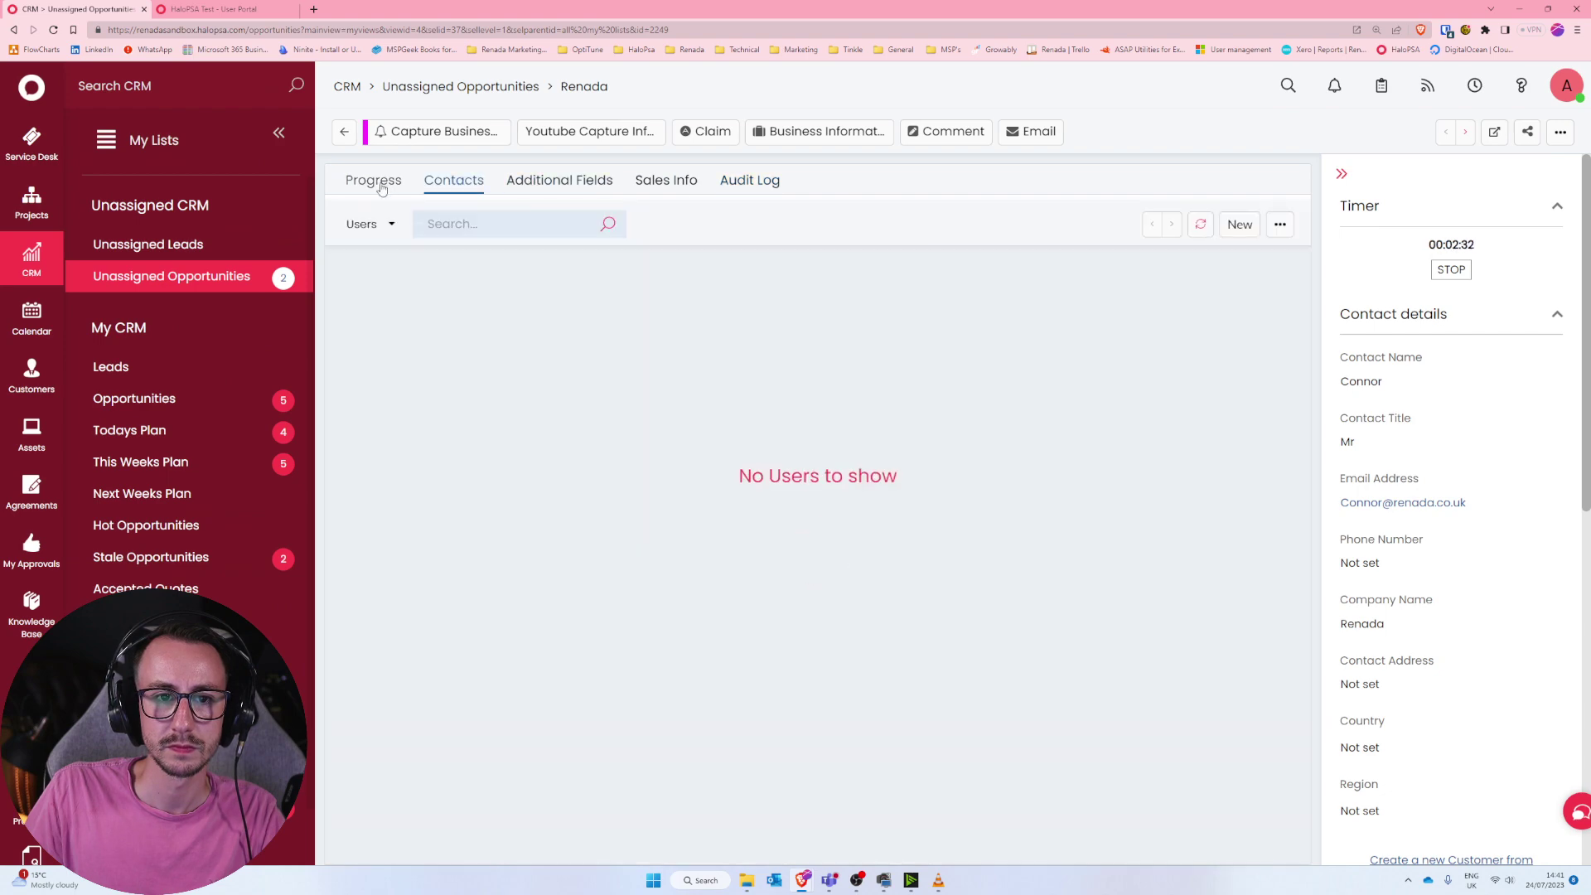
pyautogui.click(379, 184)
pyautogui.scroll(-6, 640, 609)
pyautogui.scroll(4, 640, 609)
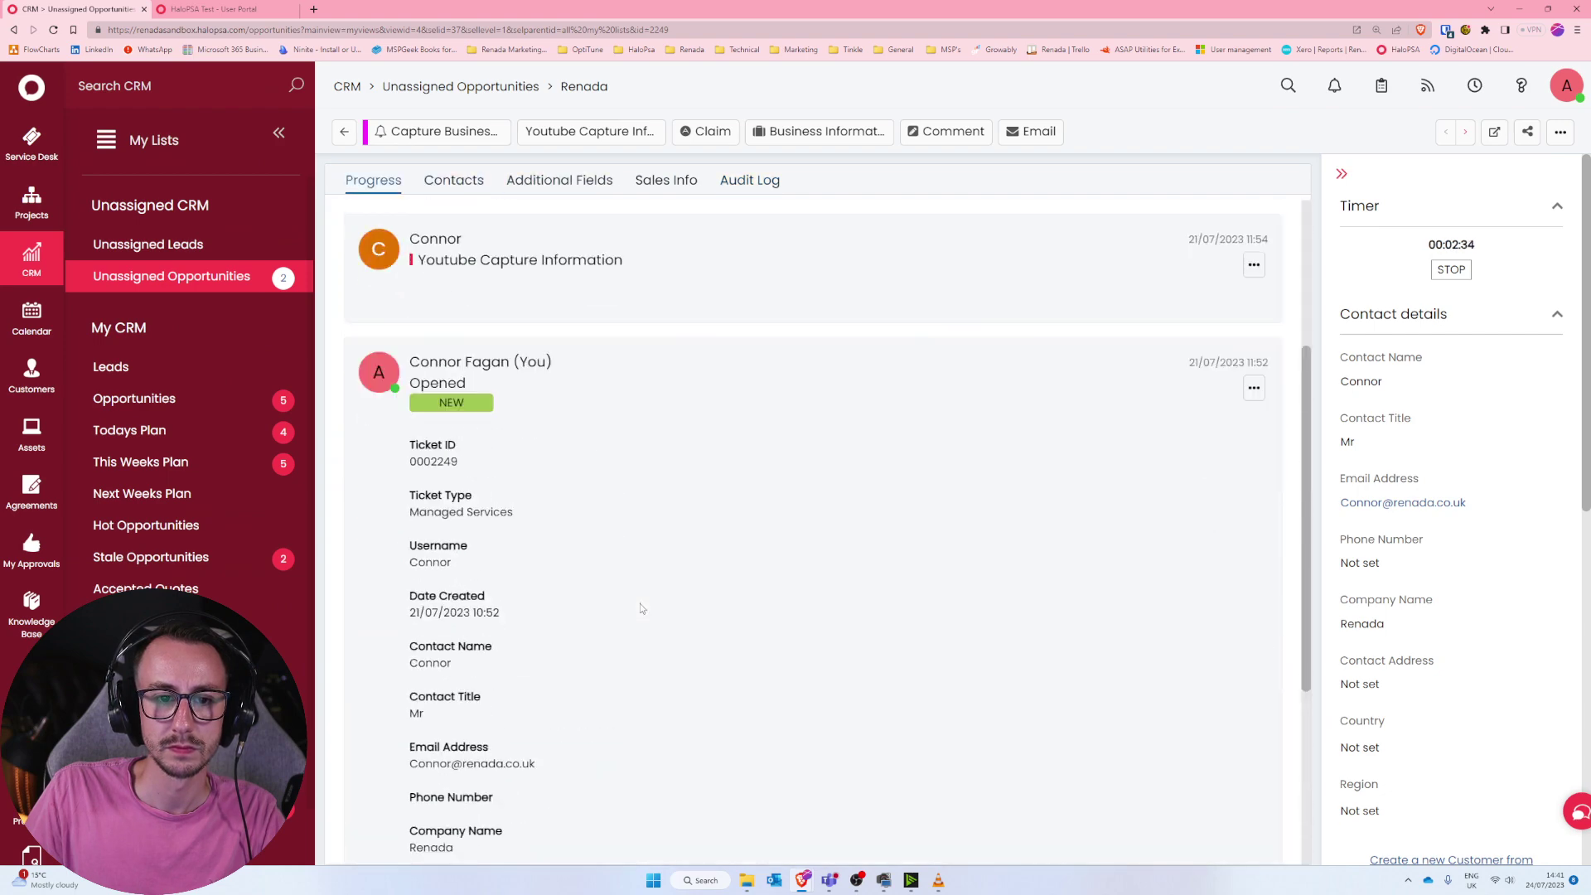
pyautogui.scroll(-4, 530, 472)
pyautogui.scroll(6, 530, 472)
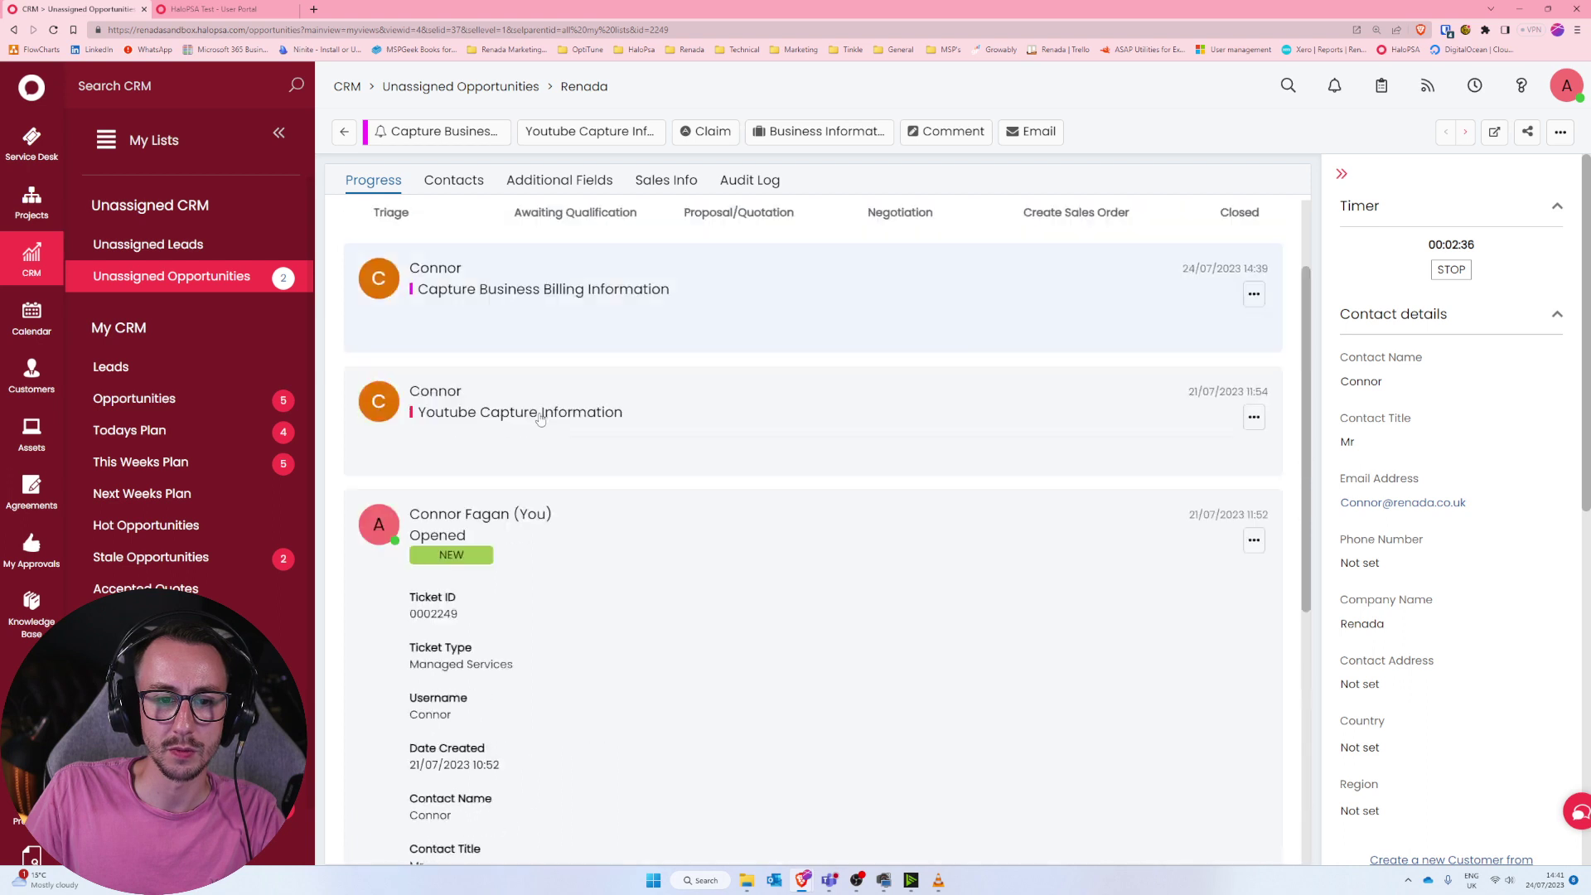
# - Compare the billing fields under Sales Info with those still under Additional Fields
pyautogui.click(559, 180)
pyautogui.scroll(-8, 1434, 734)
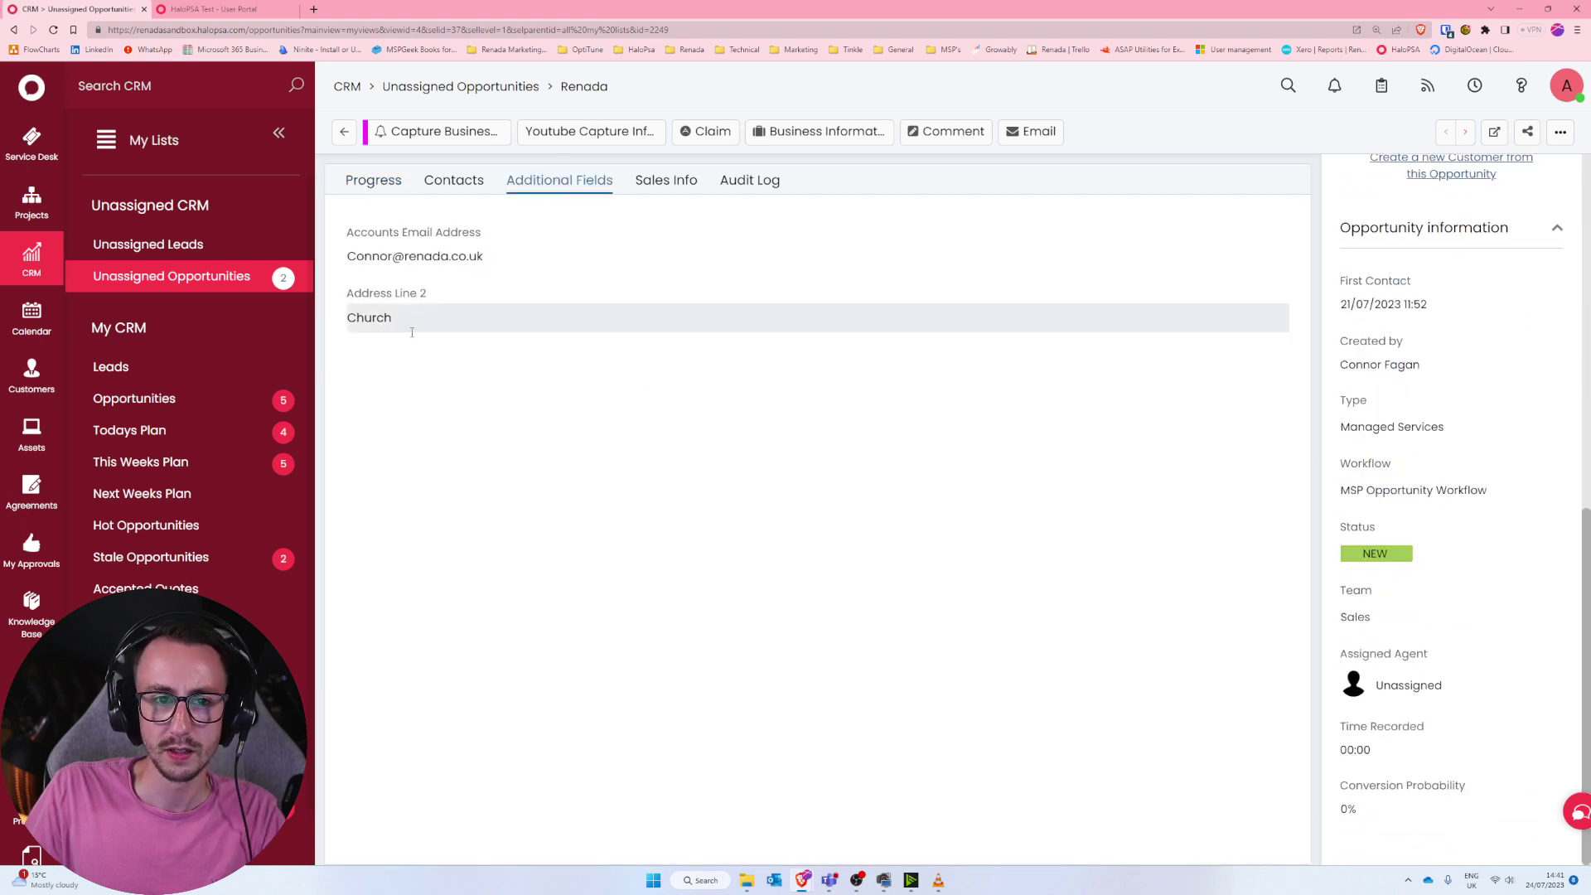
pyautogui.click(669, 181)
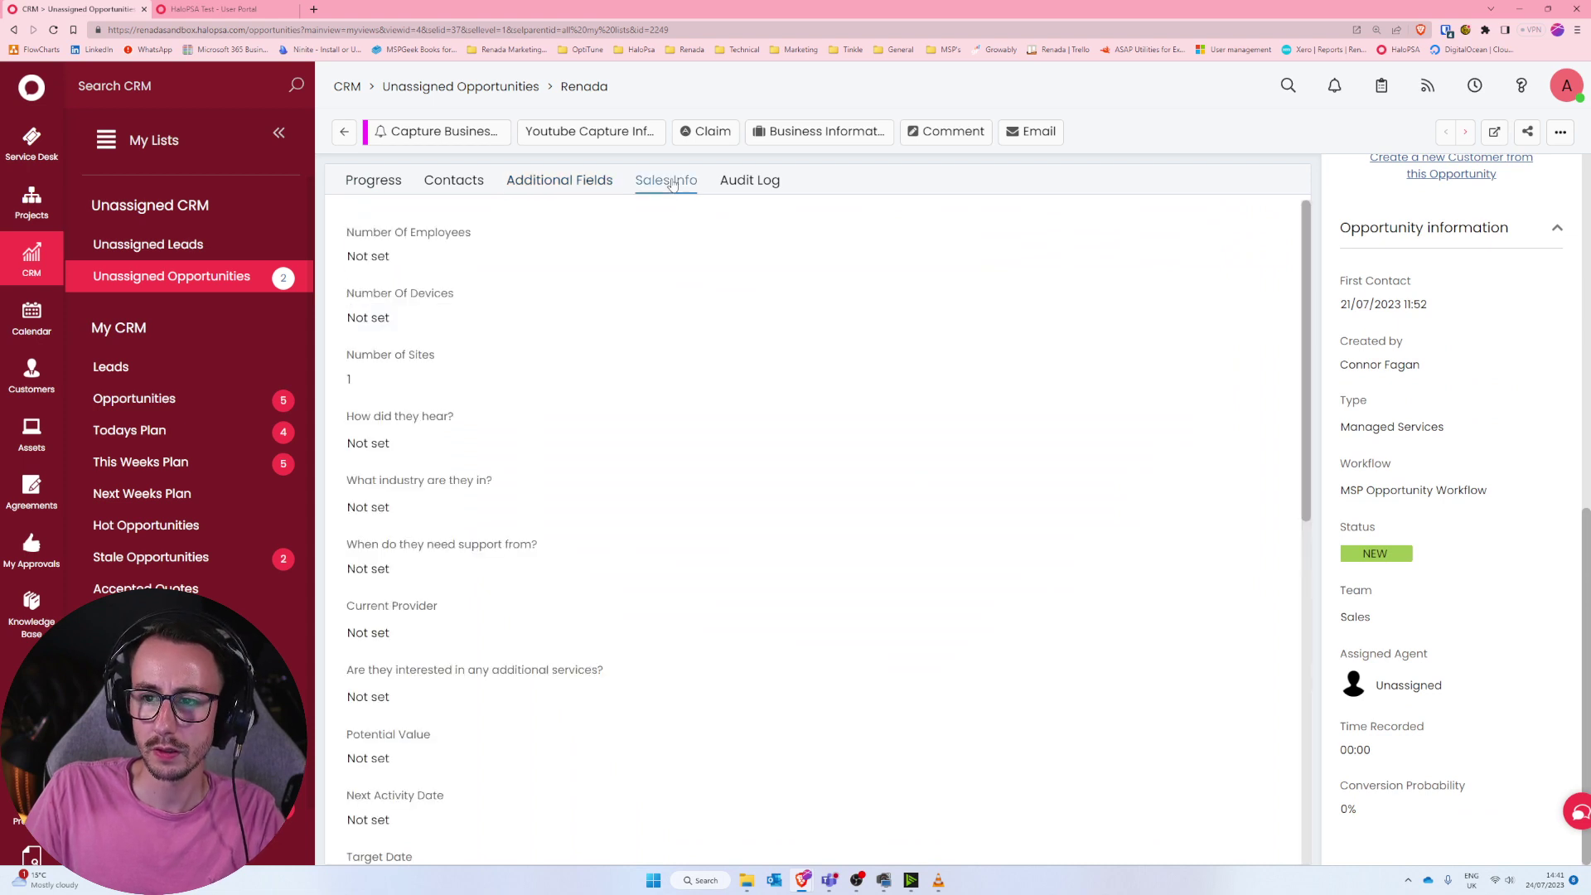
pyautogui.scroll(-9, 508, 497)
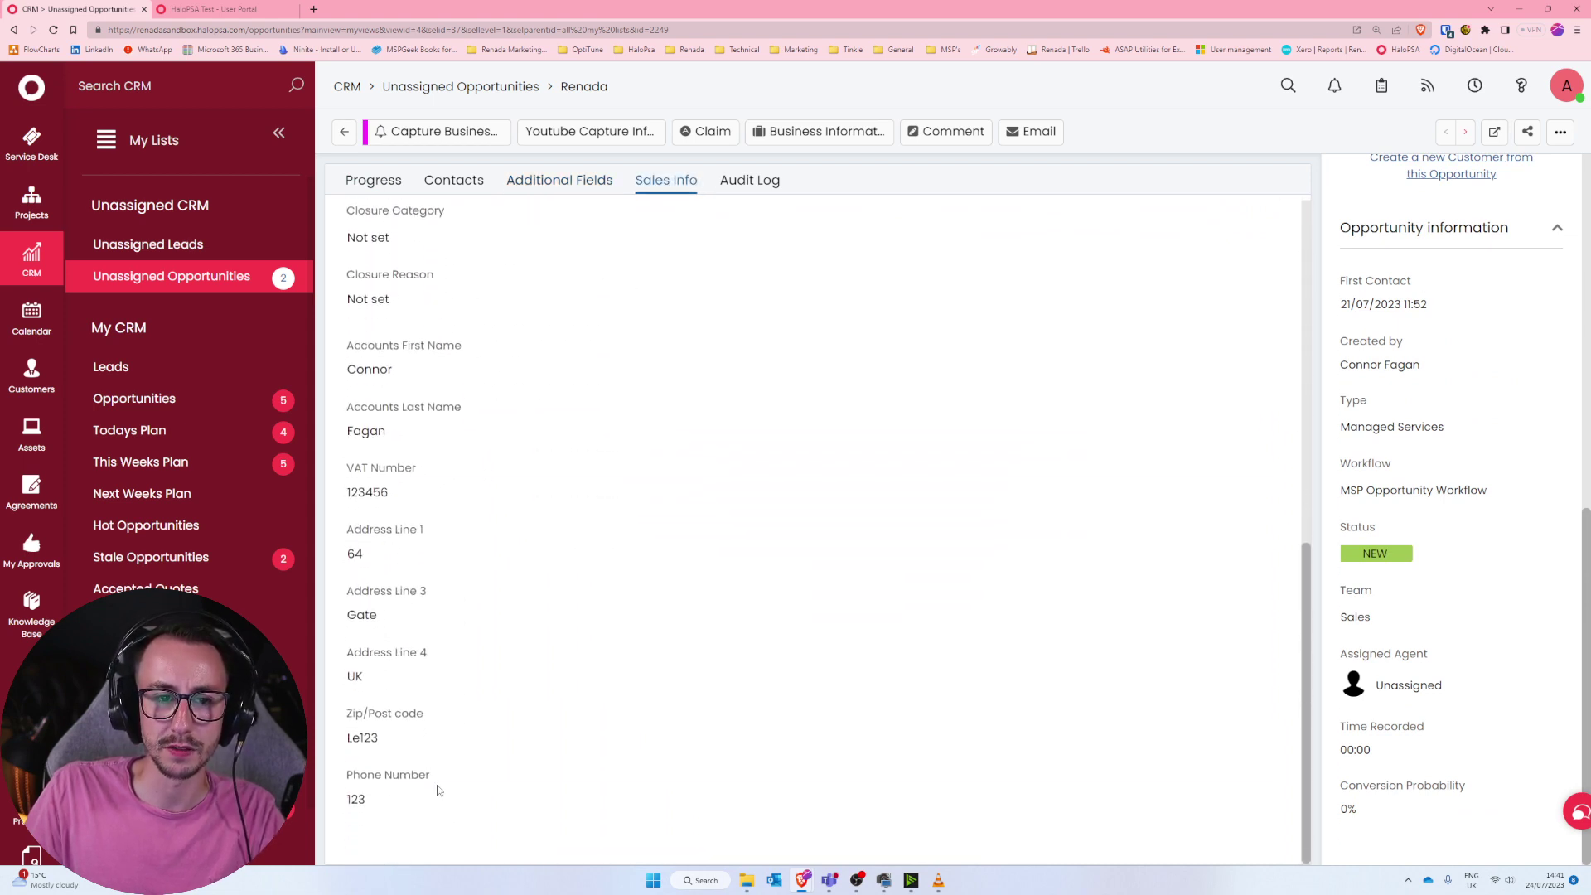
pyautogui.click(549, 182)
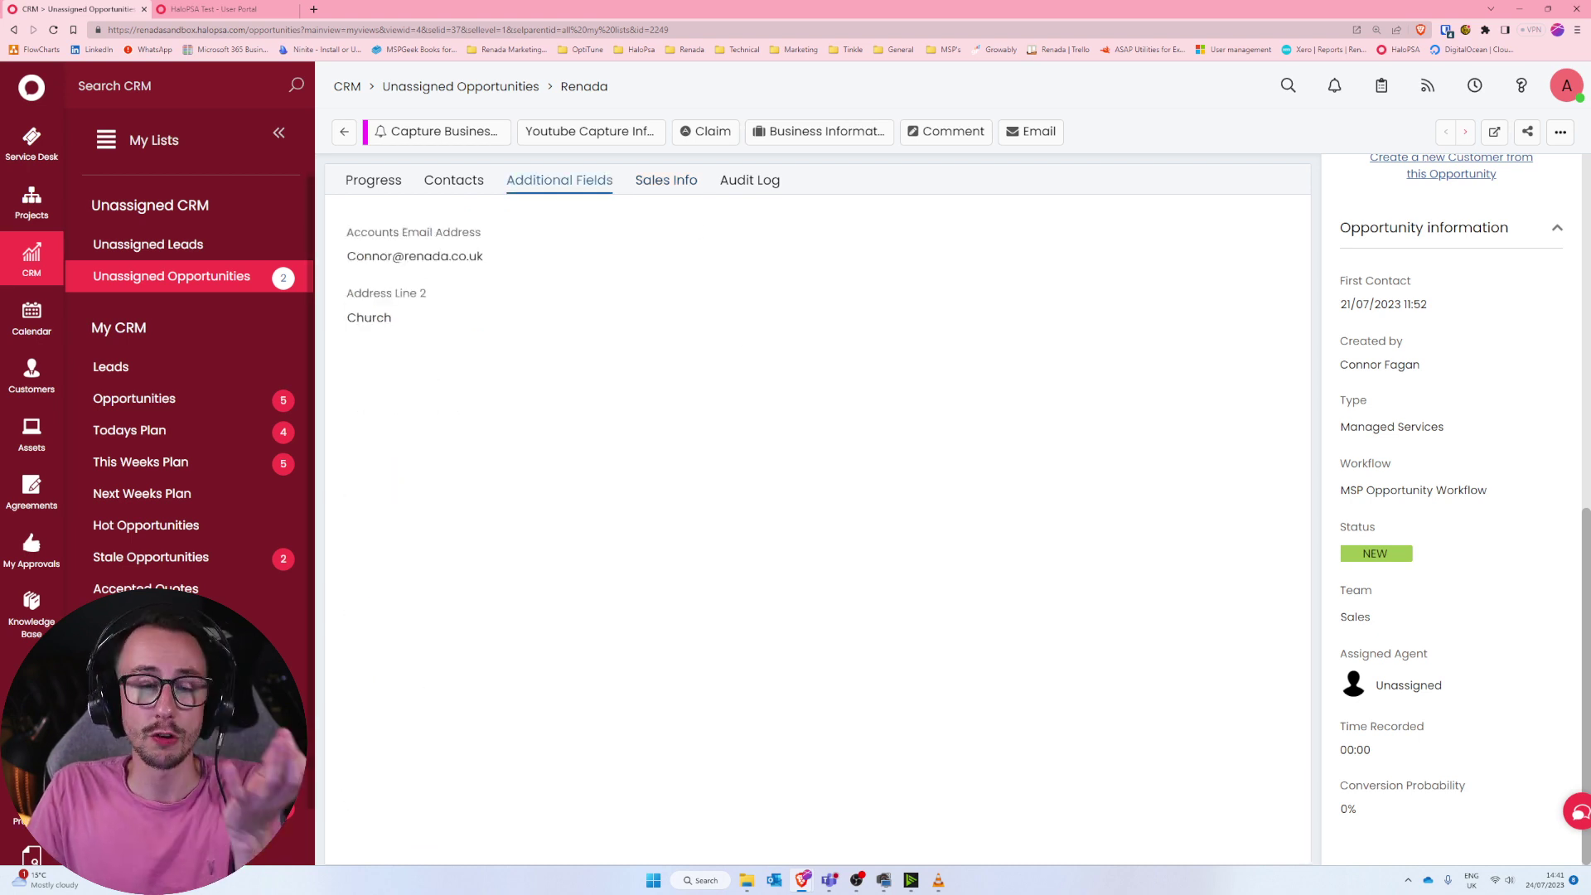
pyautogui.scroll(-5, 32, 811)
# - Open the CFAddressLine1 custom field from the Configuration custom fields list
pyautogui.click(27, 832)
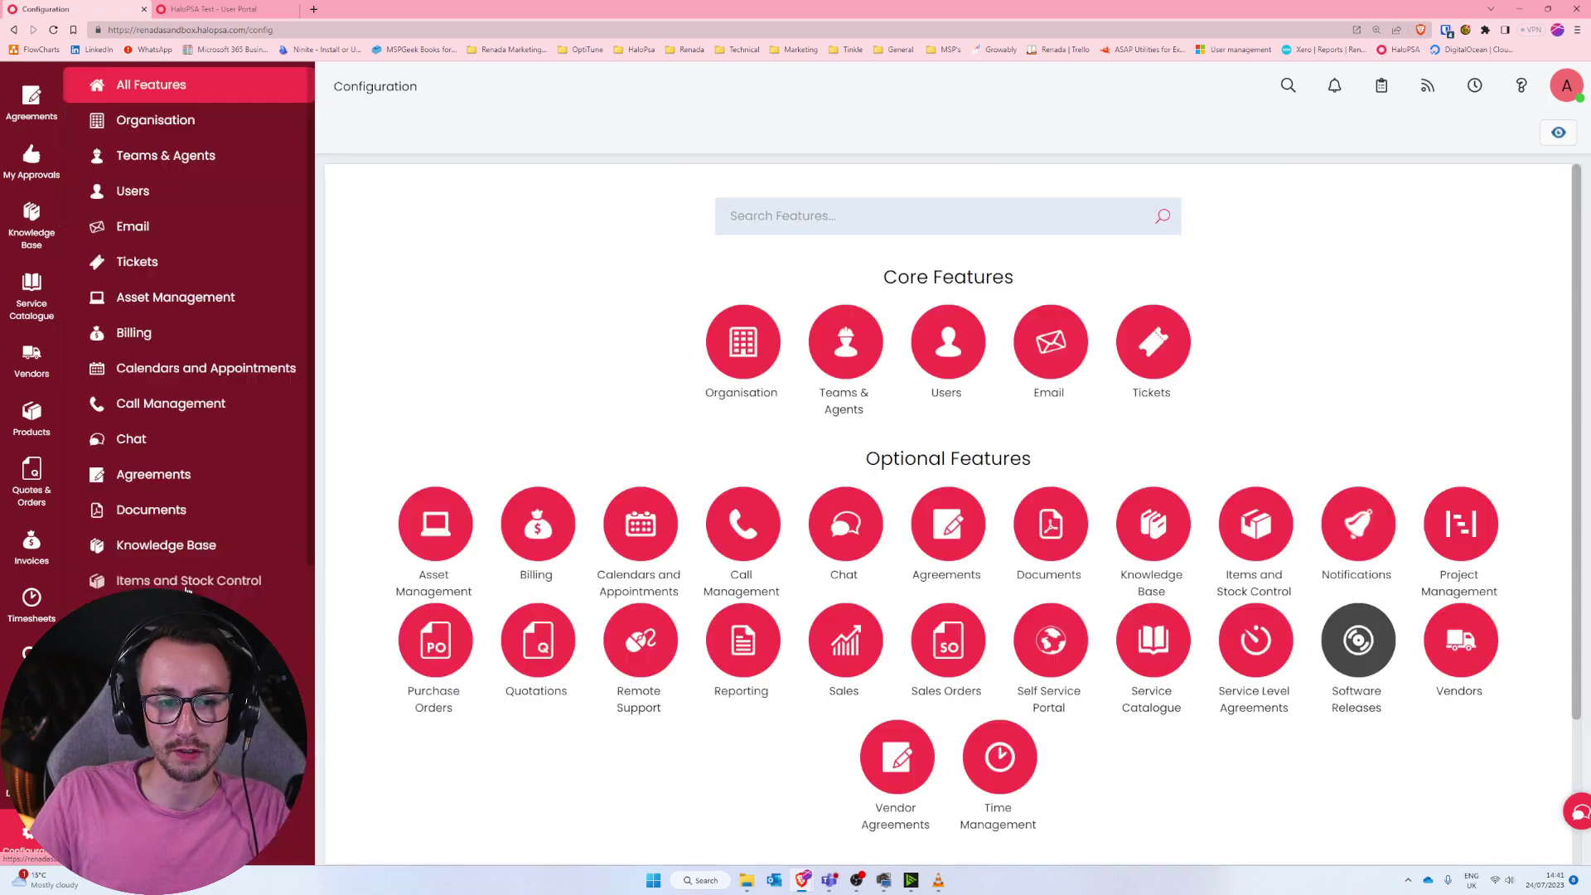
pyautogui.scroll(-6, 186, 590)
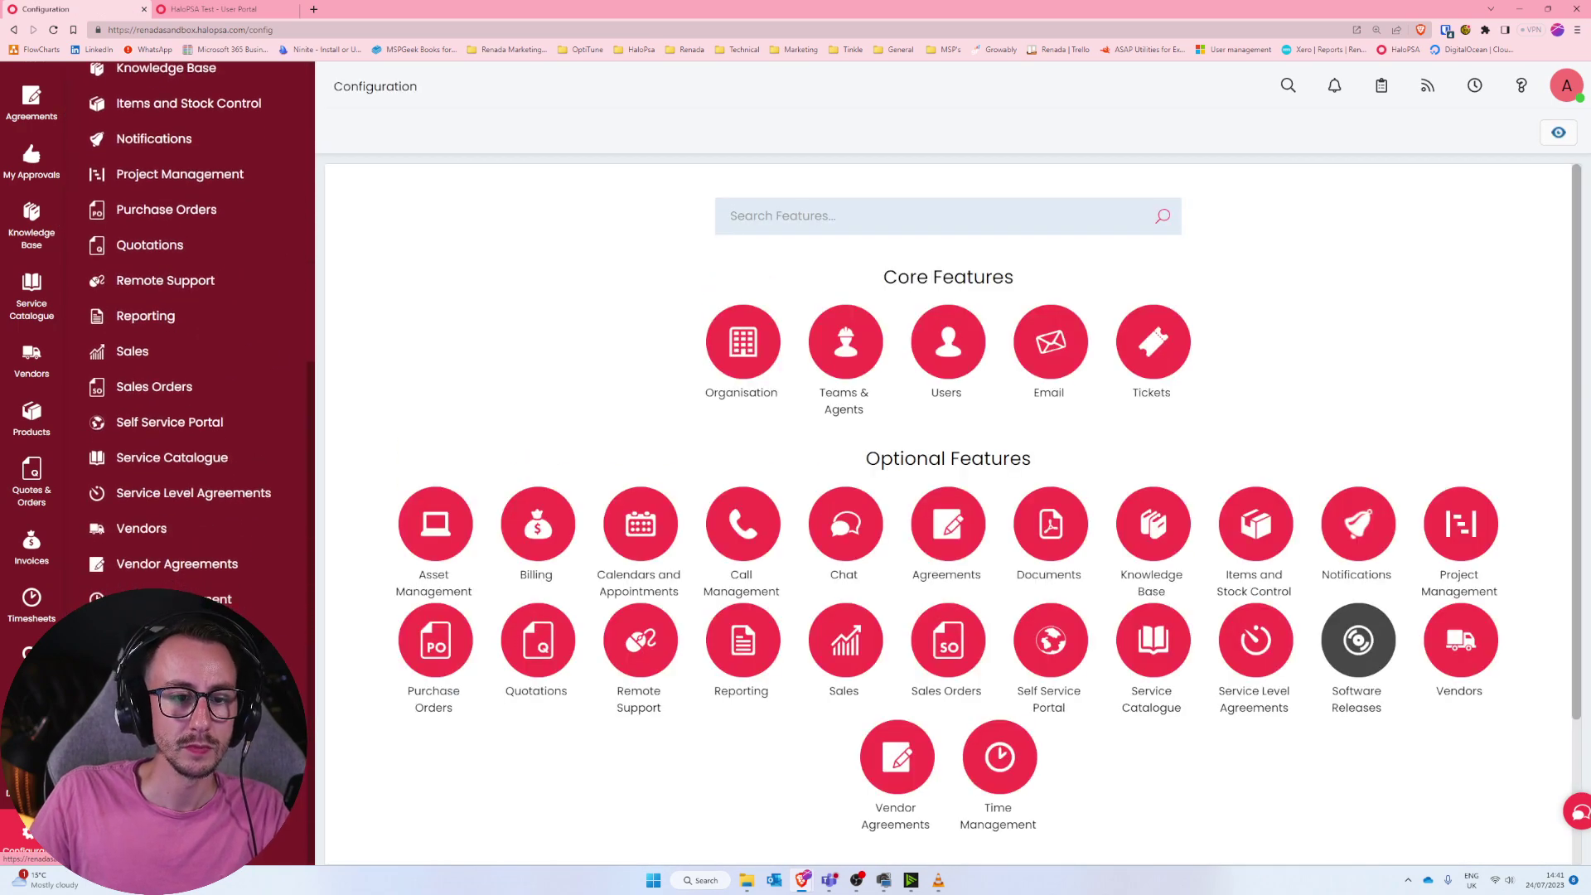
pyautogui.click(1005, 277)
pyautogui.click(1483, 134)
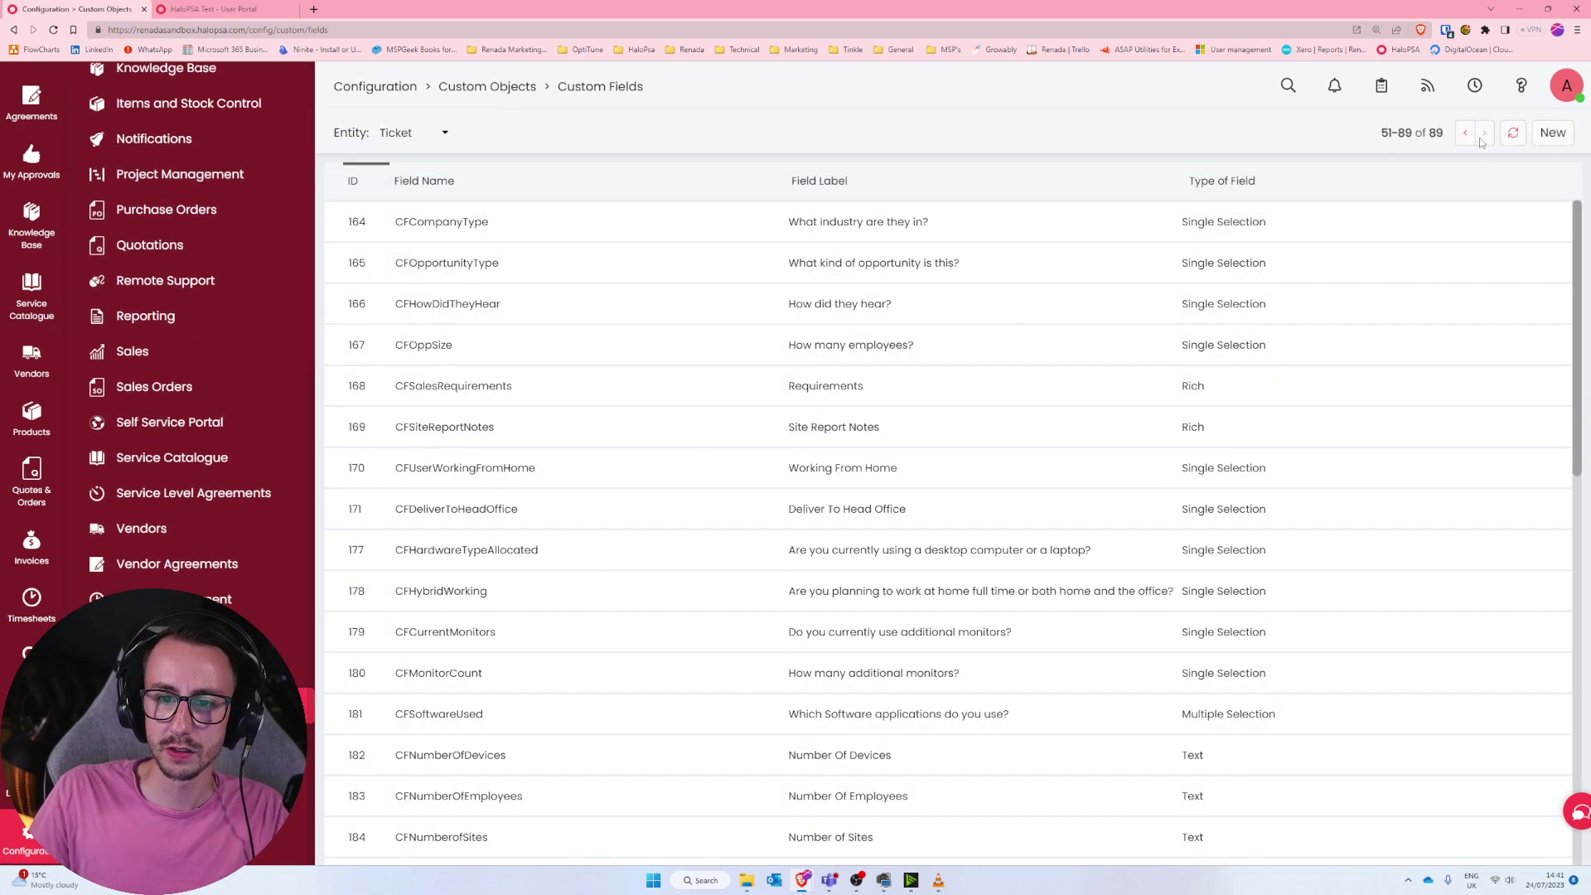
pyautogui.scroll(-8, 811, 508)
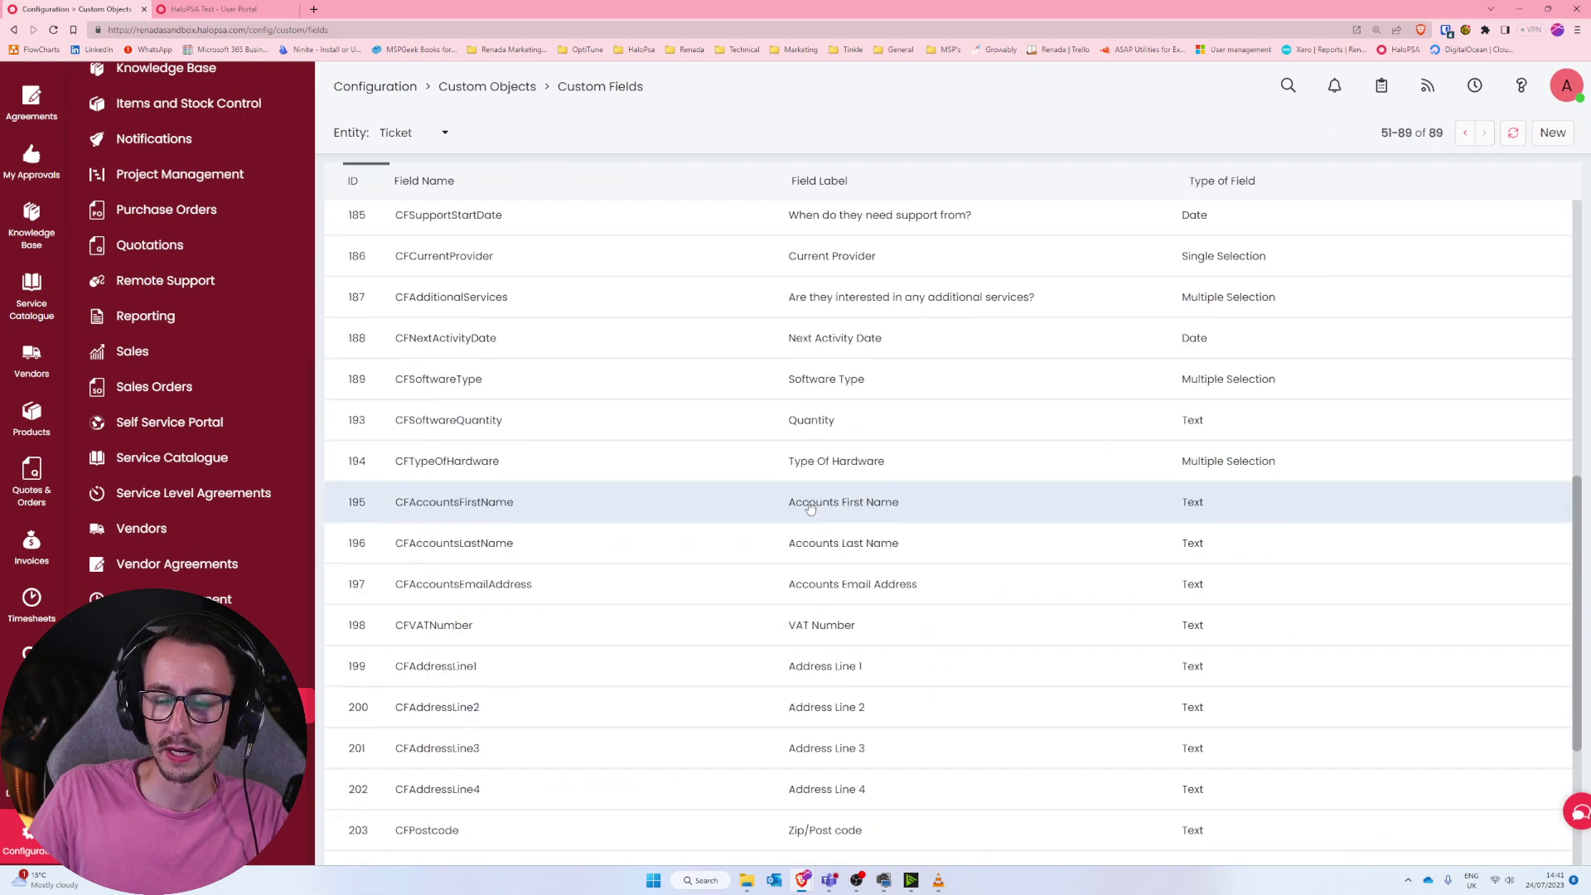
pyautogui.scroll(-2, 811, 508)
pyautogui.scroll(-2, 580, 489)
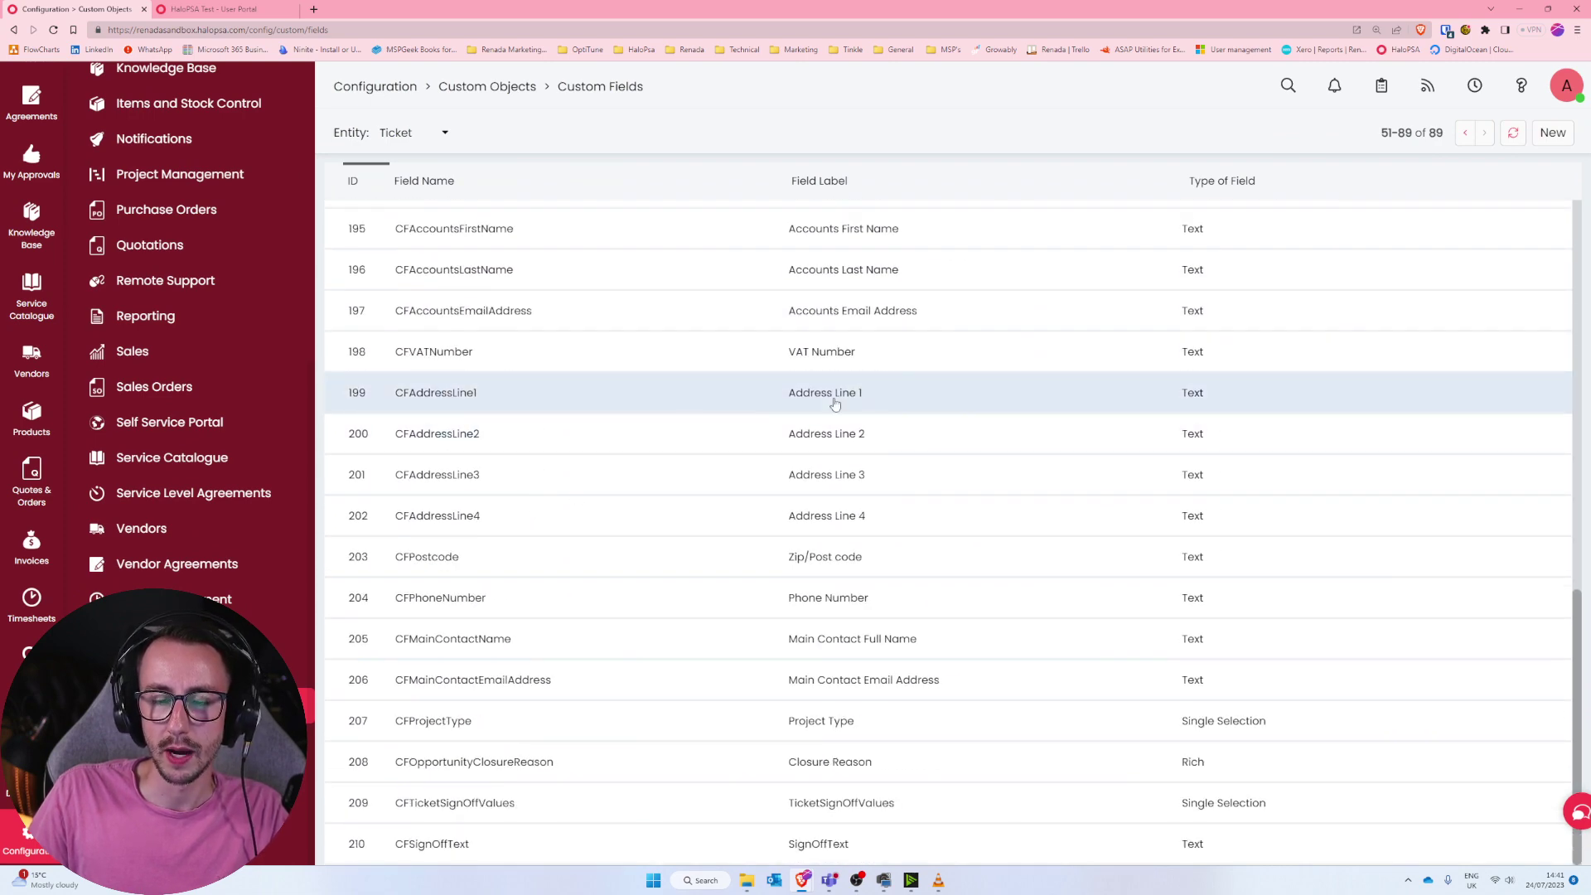
pyautogui.click(773, 404)
# - Assign CFAddressLine1 to the Sales Info tab and save it
pyautogui.scroll(-8, 810, 596)
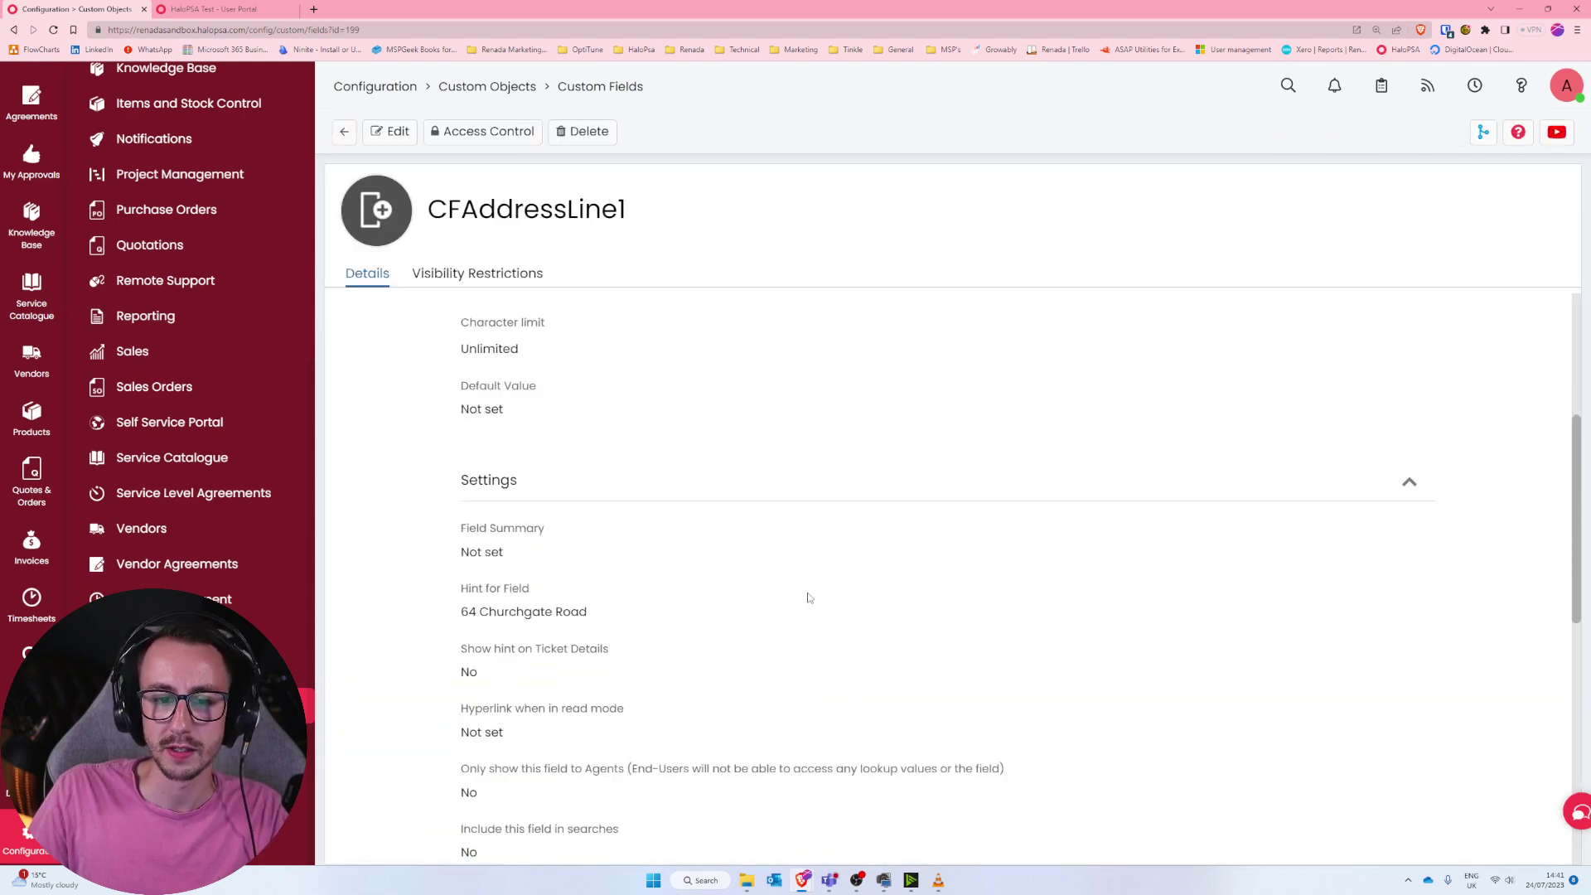
pyautogui.scroll(2, 809, 597)
pyautogui.scroll(-5, 615, 596)
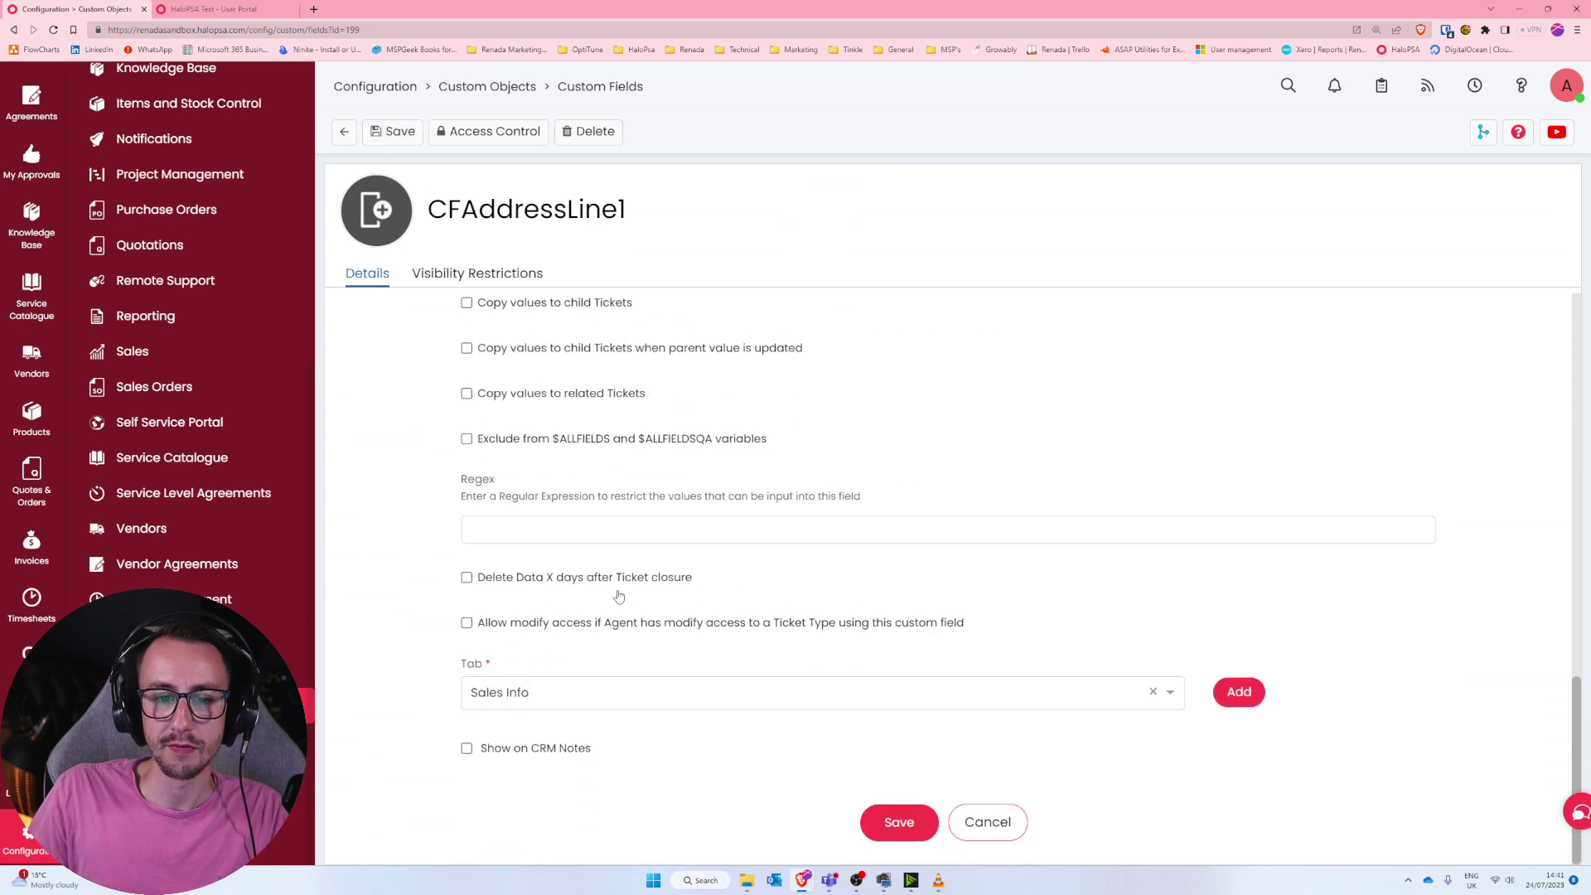
pyautogui.click(534, 695)
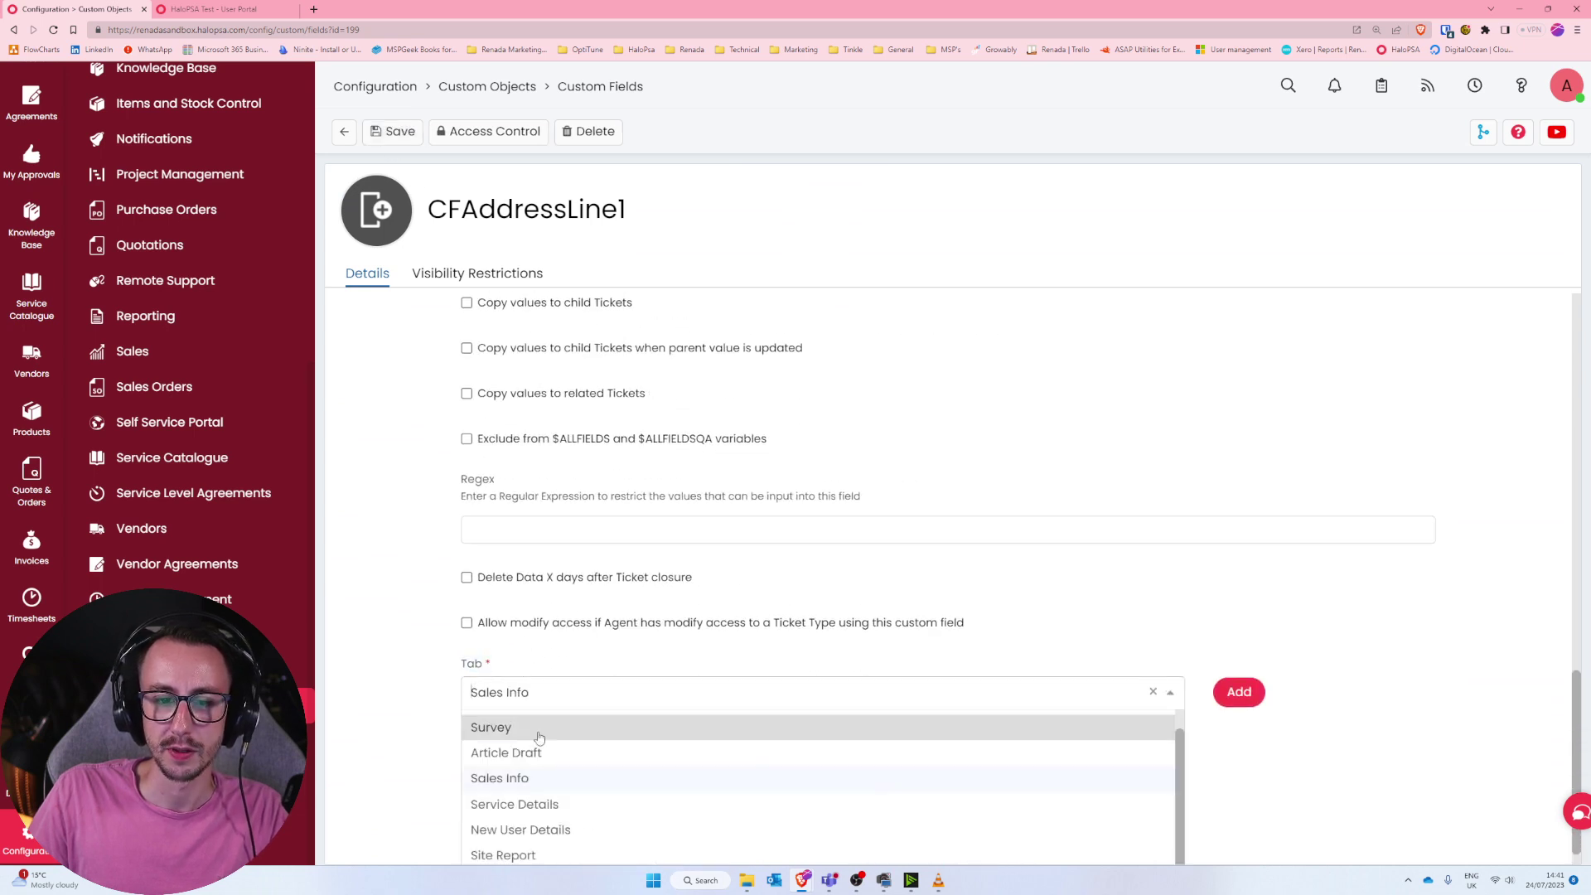
pyautogui.click(750, 750)
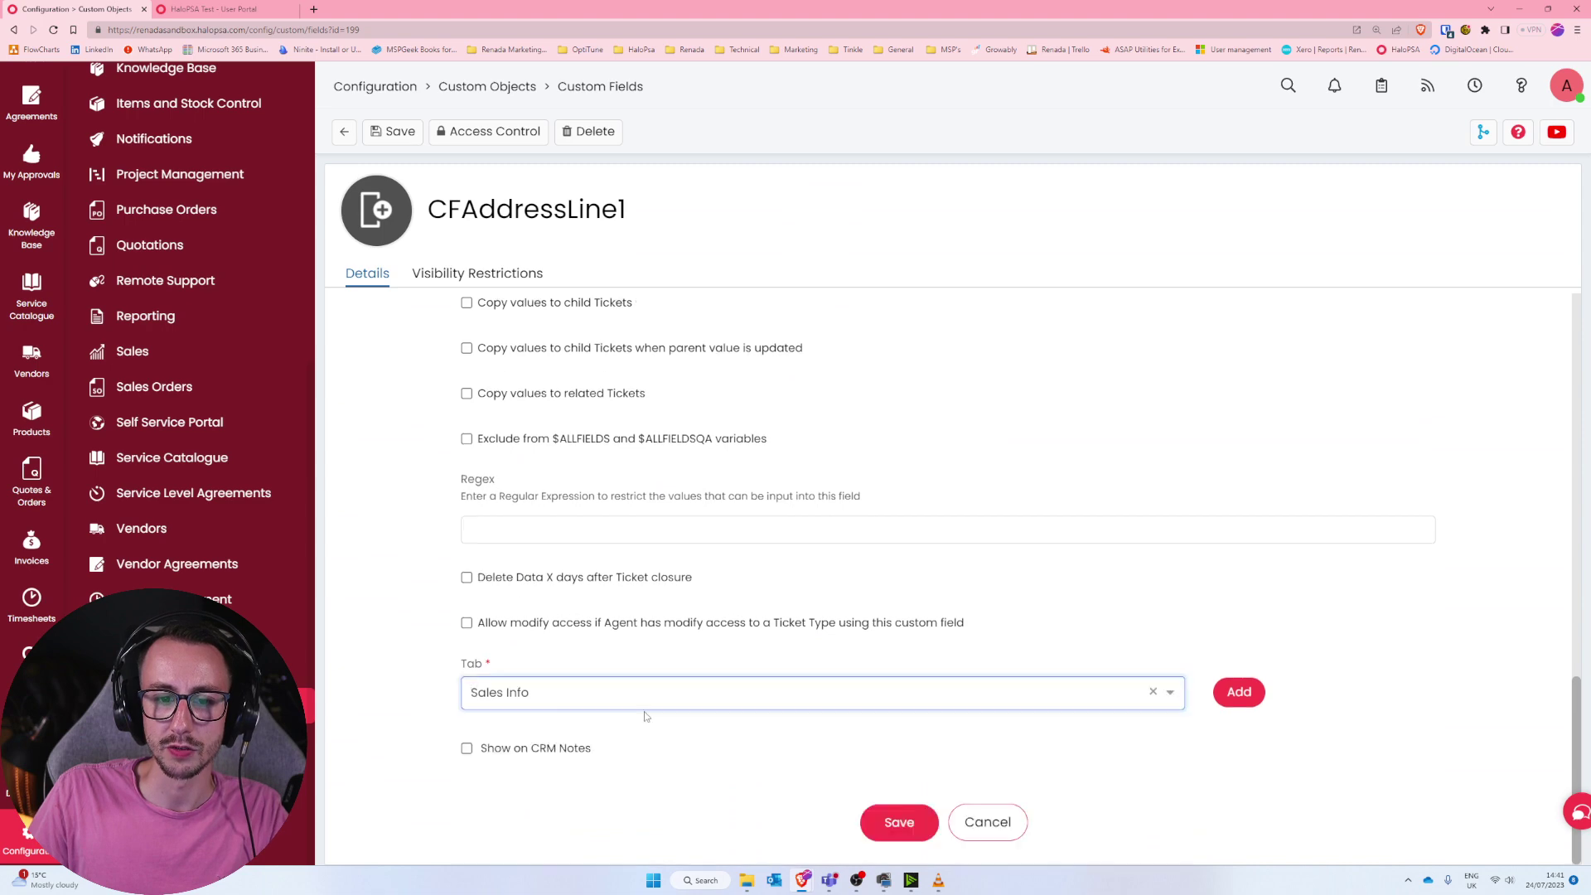
pyautogui.click(392, 131)
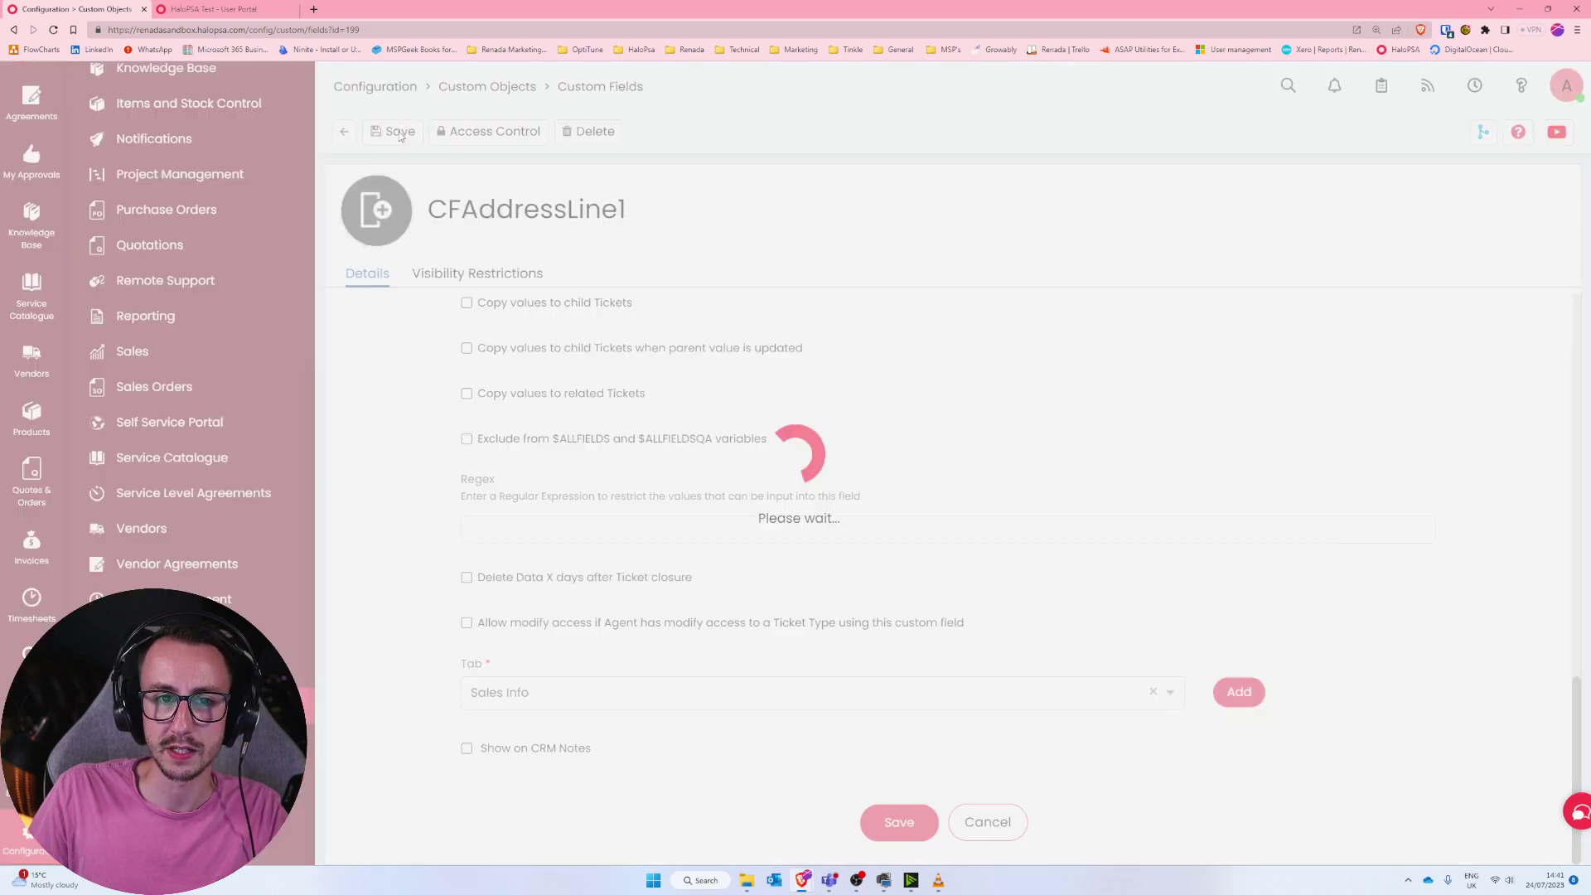
pyautogui.click(344, 131)
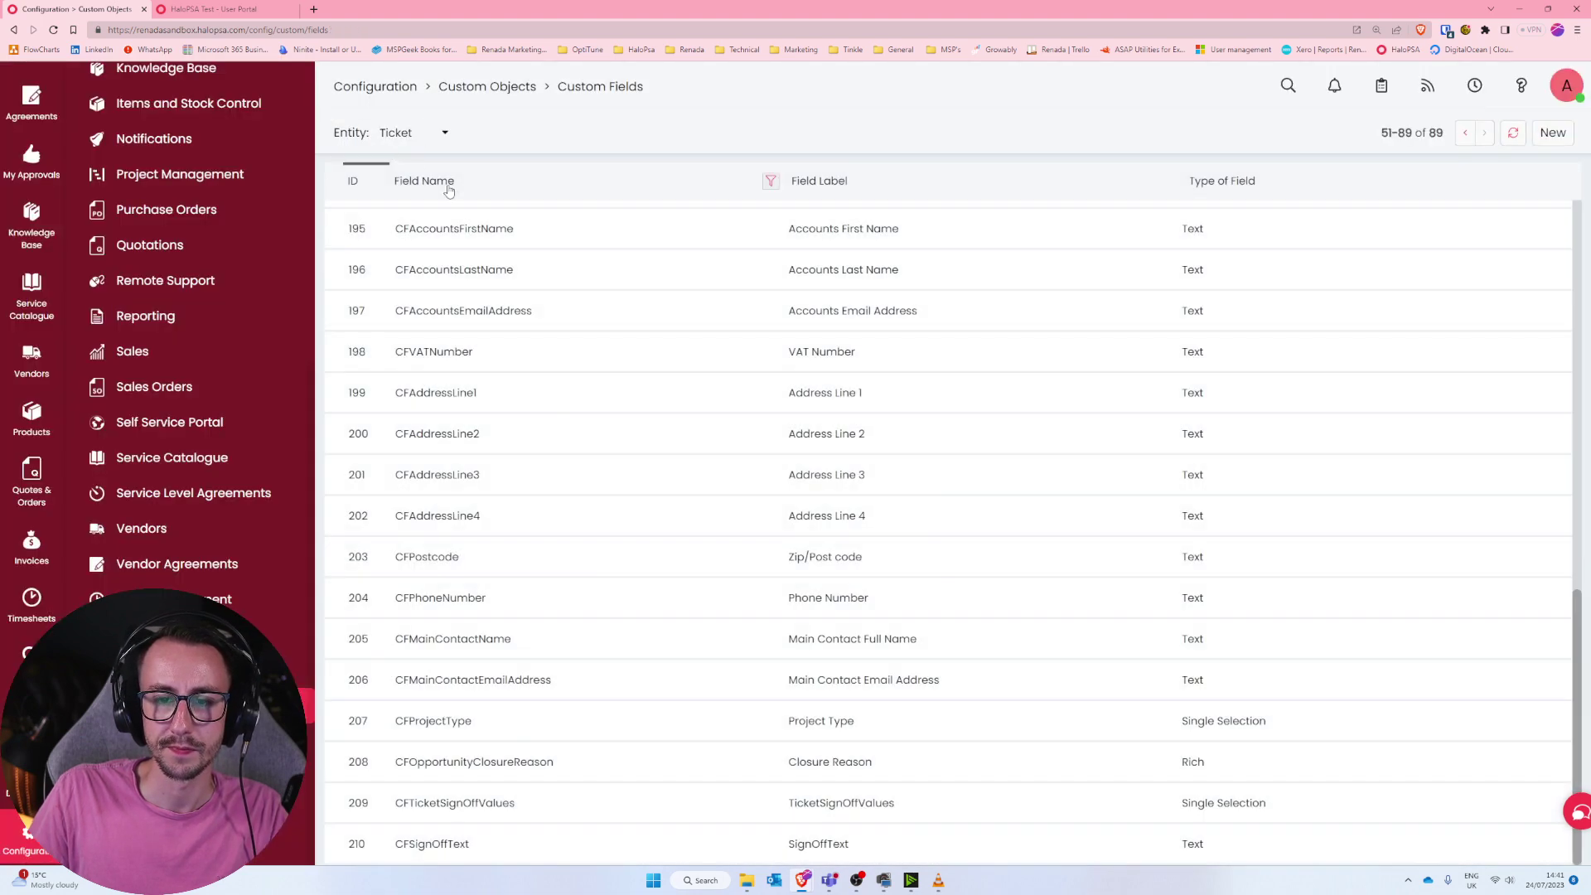
# - Check the Renada opportunity's Additional Fields, then go back to Configuration
pyautogui.scroll(5, 66, 193)
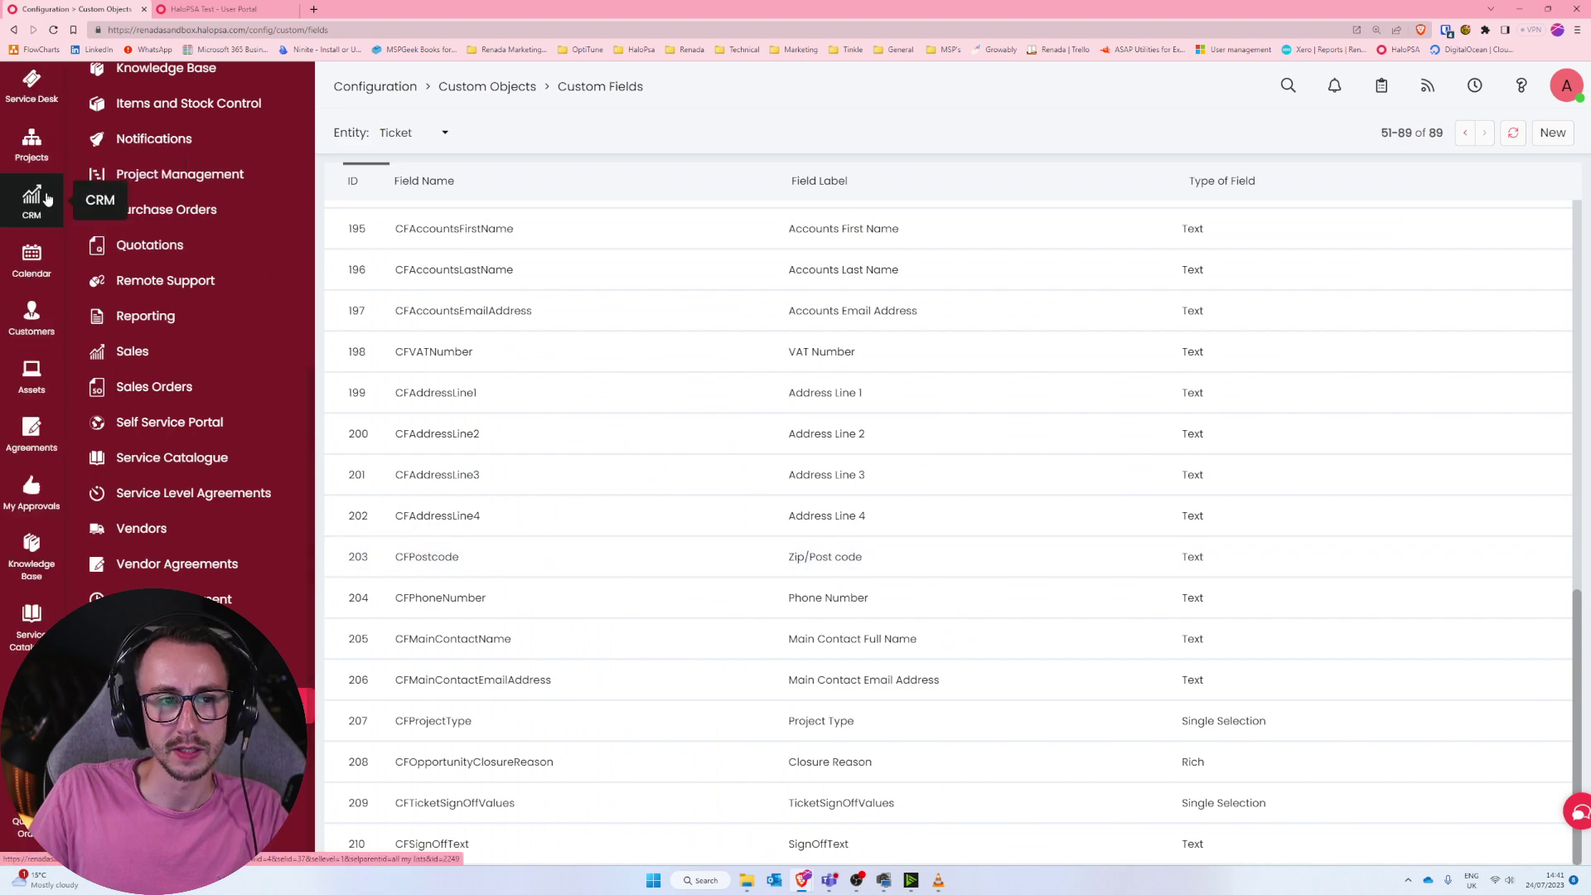
pyautogui.click(34, 199)
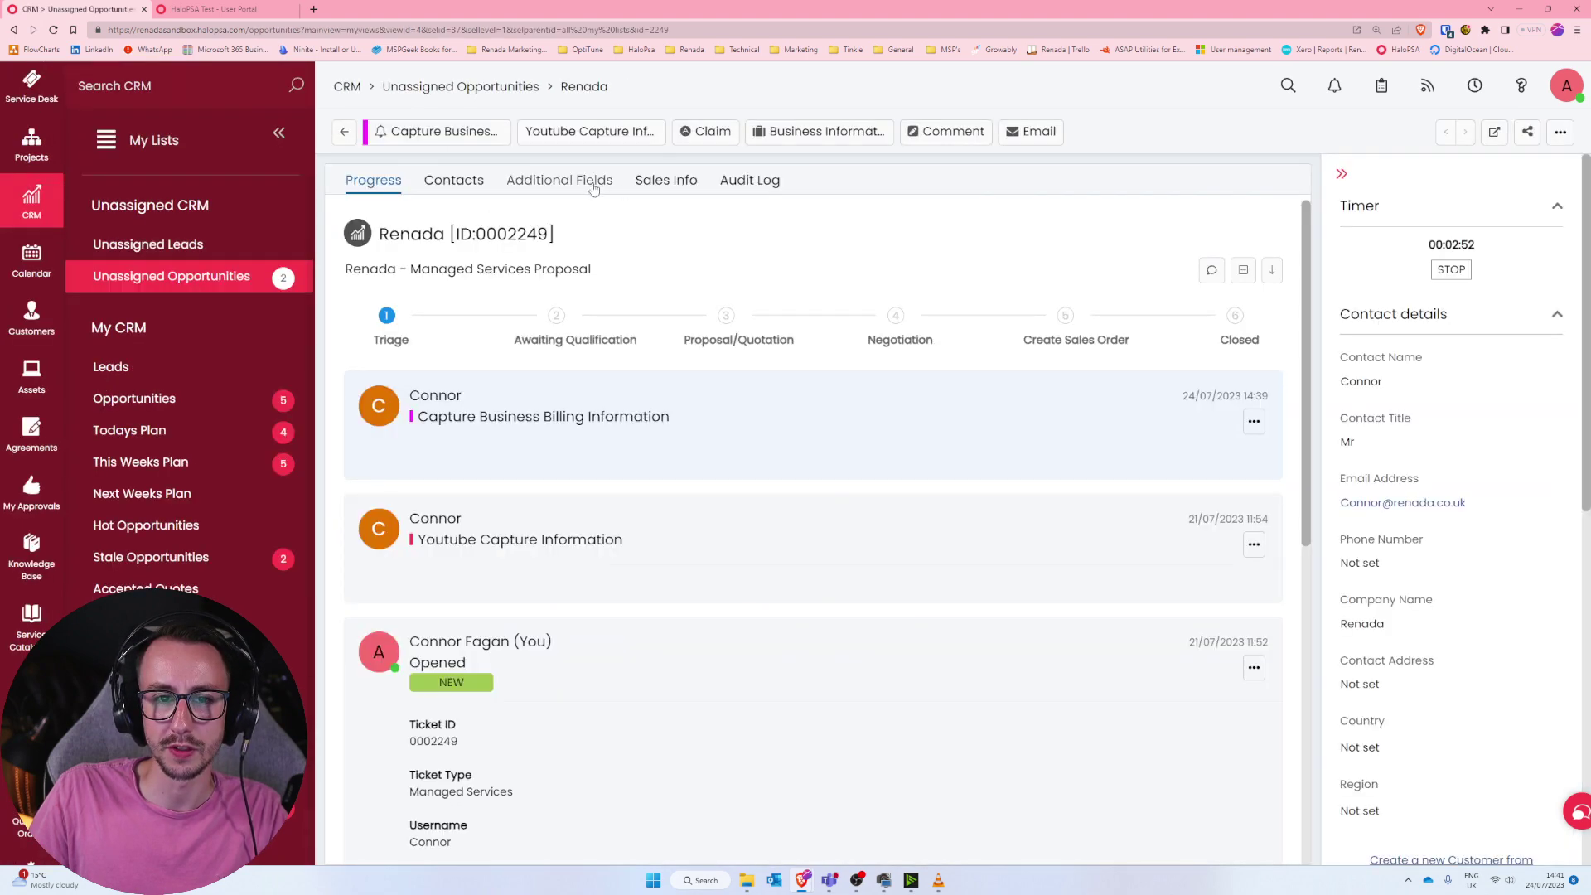
pyautogui.click(593, 184)
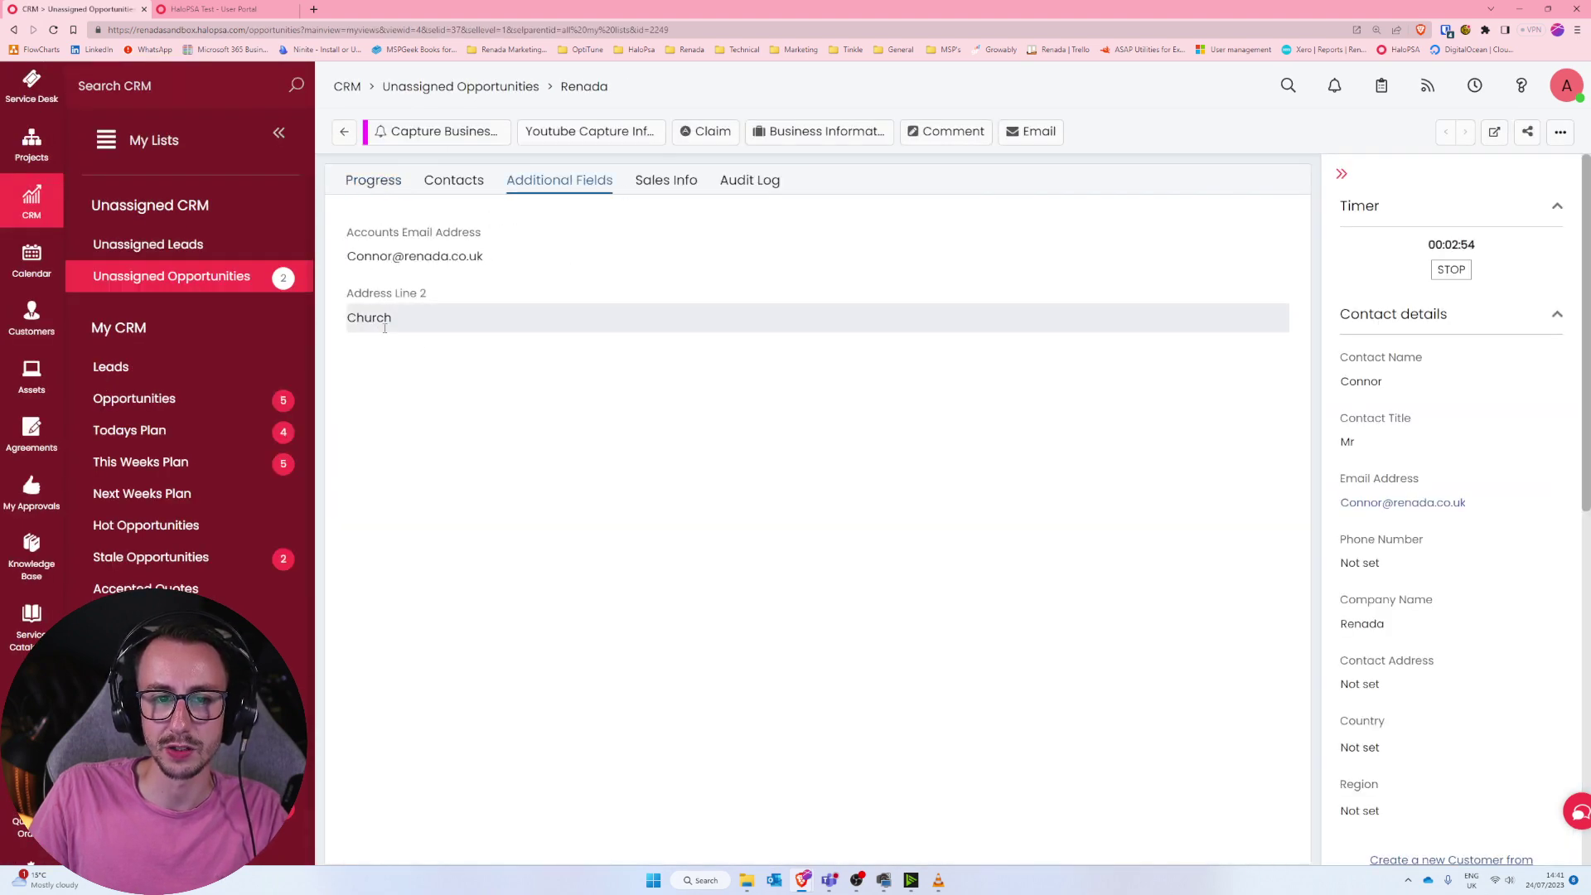
pyautogui.scroll(-5, 33, 497)
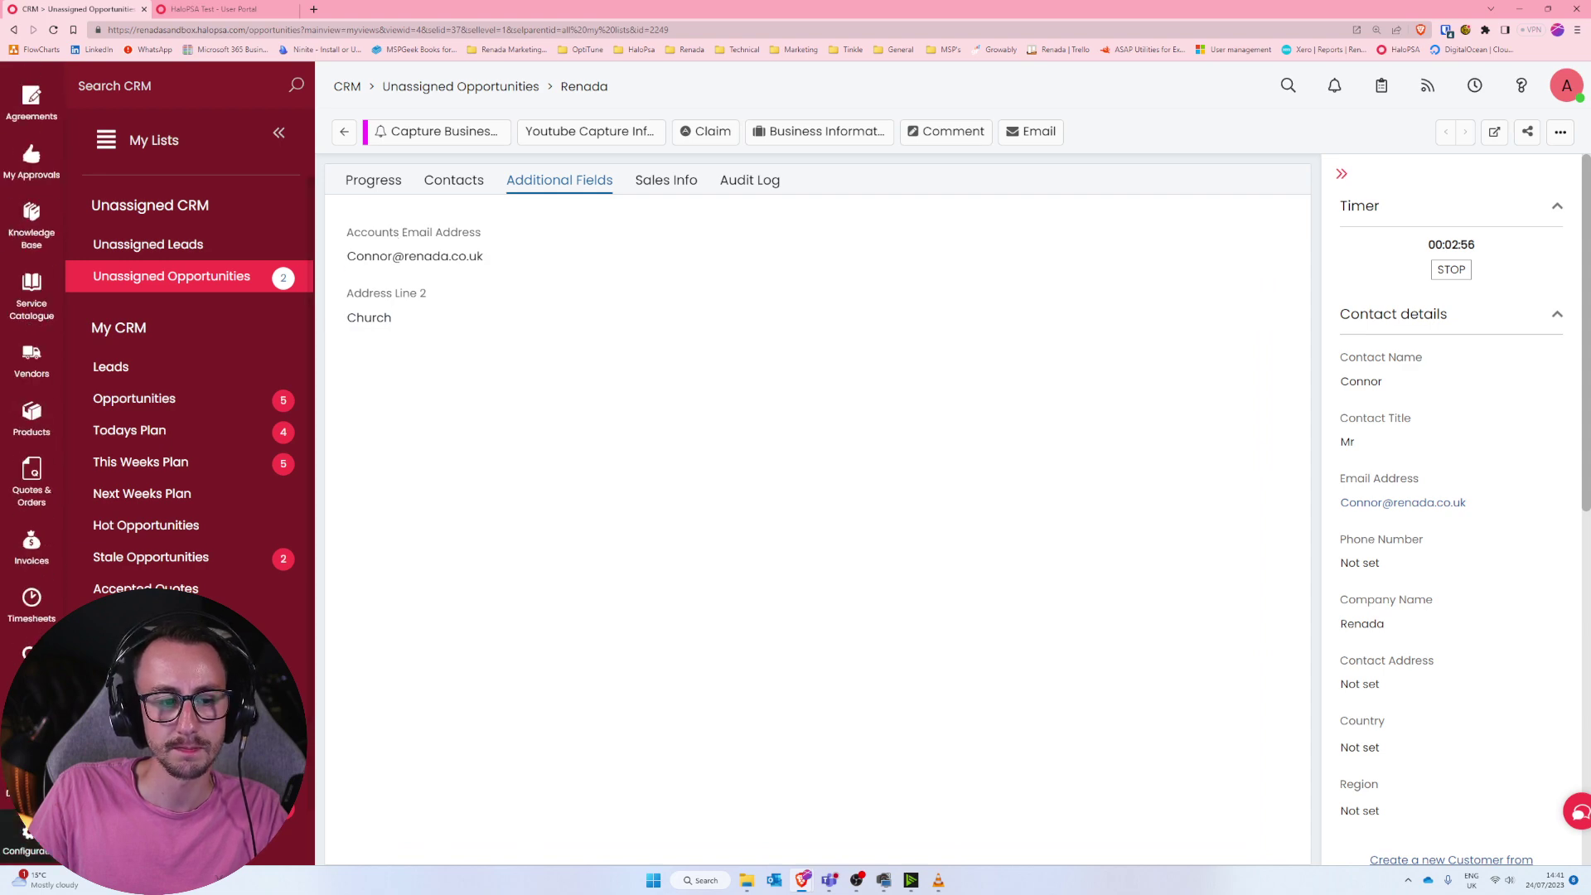
pyautogui.click(27, 833)
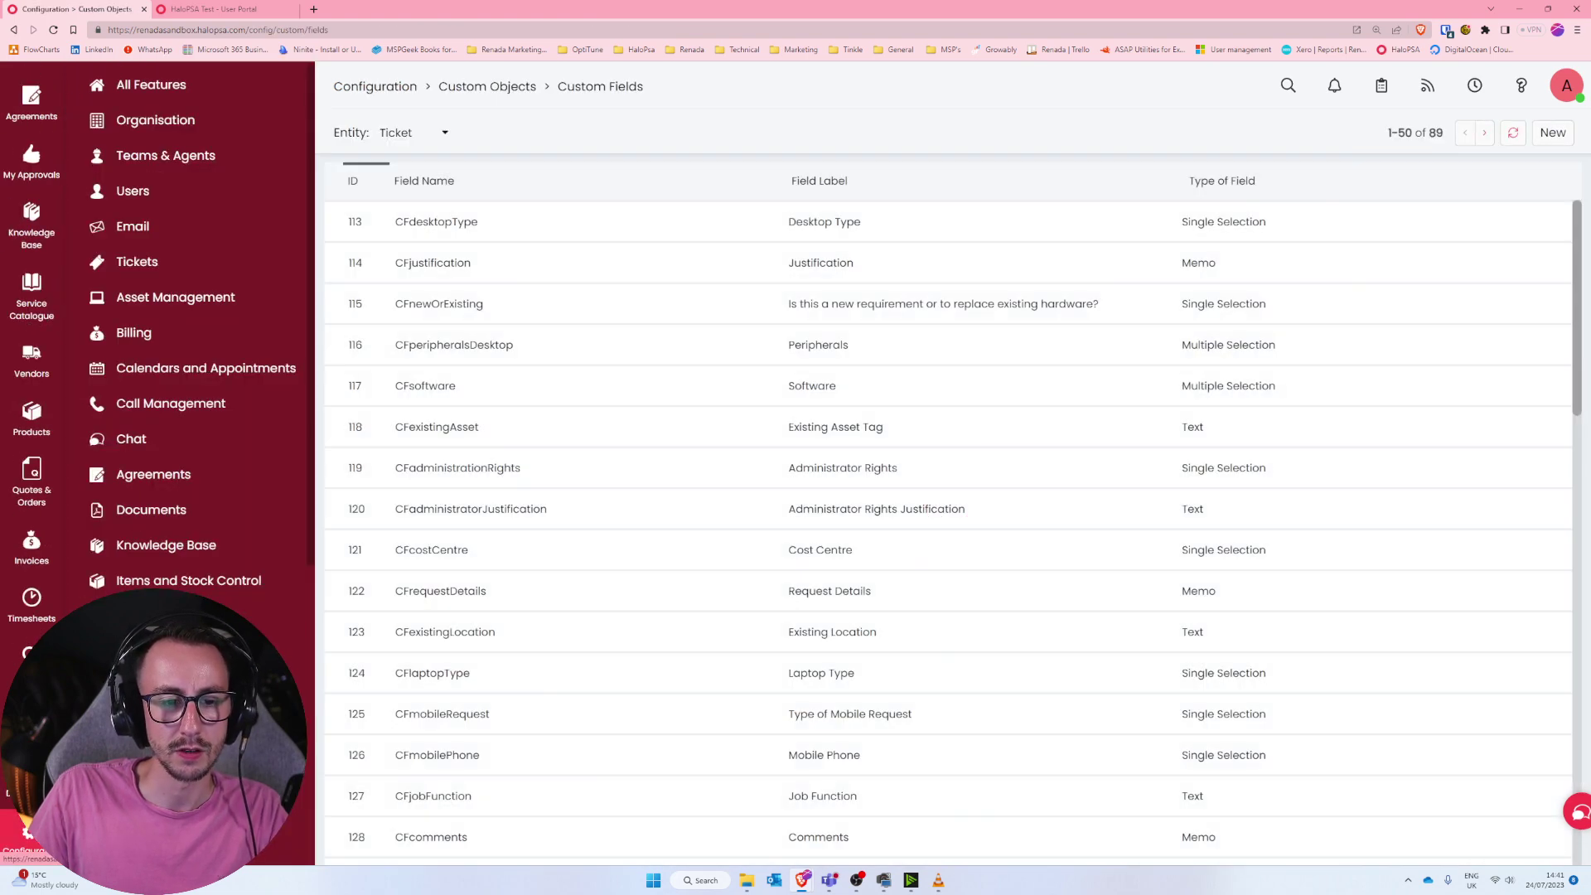
# - Find CFAccountsEmailAddress, move it to the Sales Info tab, and save it
pyautogui.scroll(-7, 191, 480)
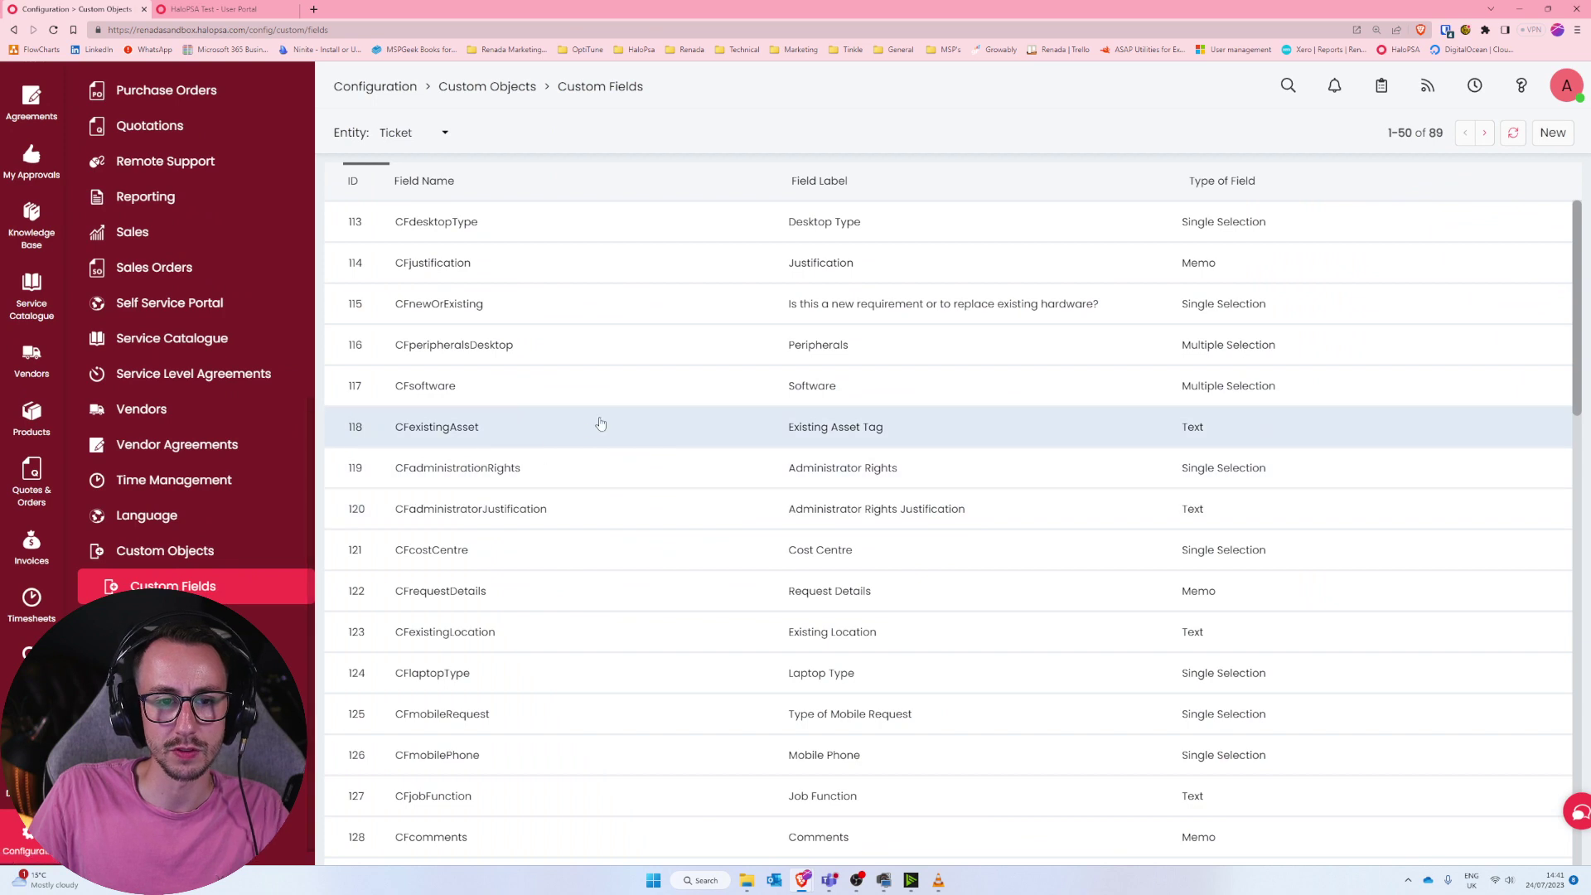
pyautogui.hotkey('ctrl', 'f')
pyautogui.write('accoun')
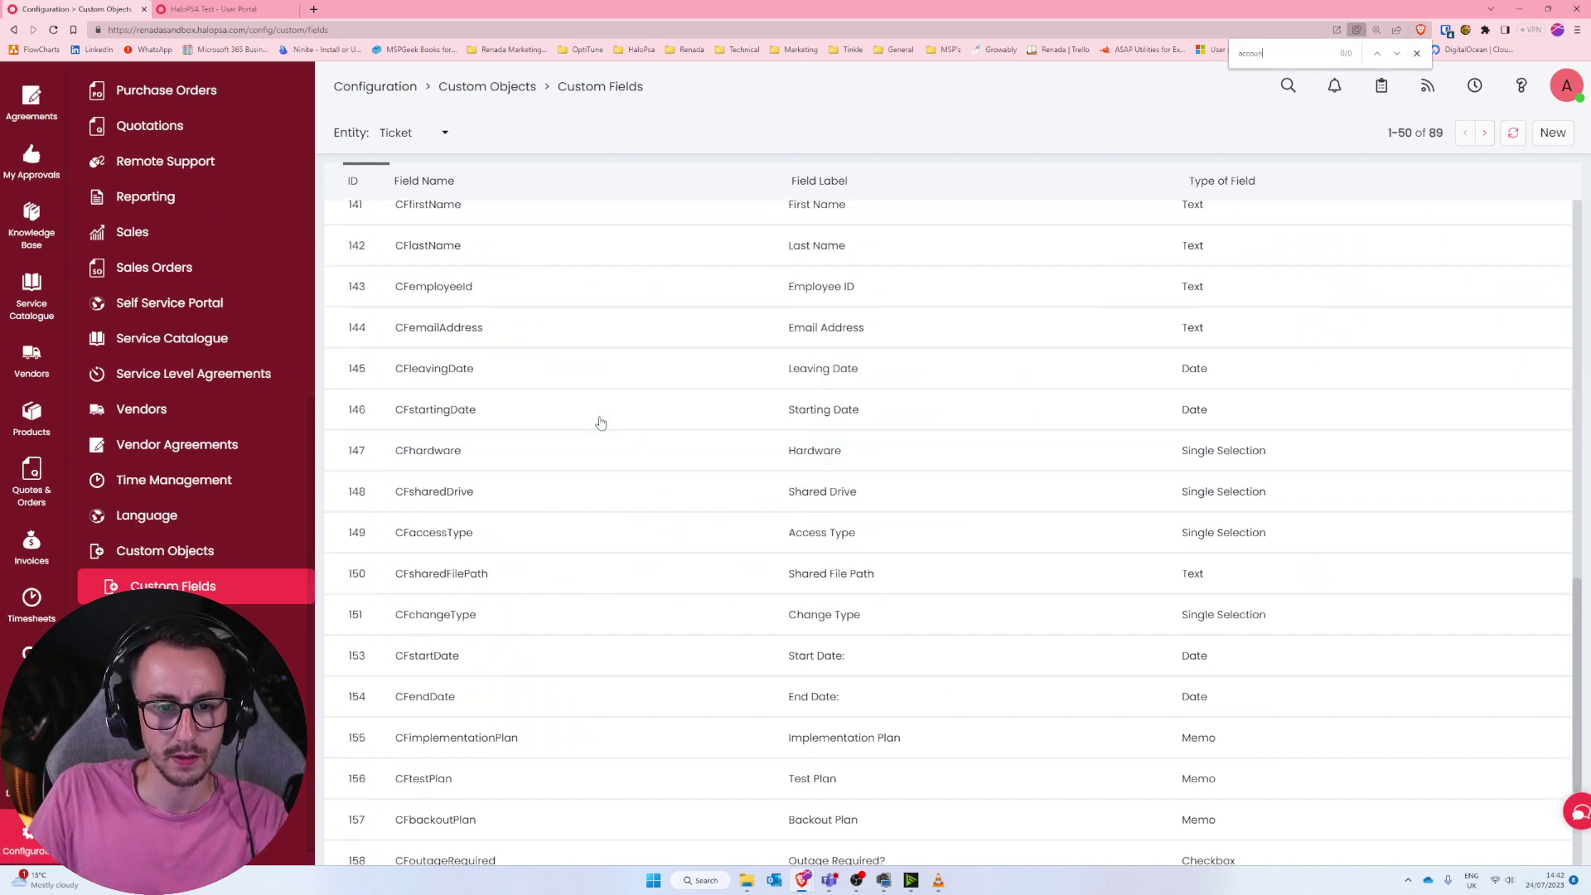
pyautogui.write('t')
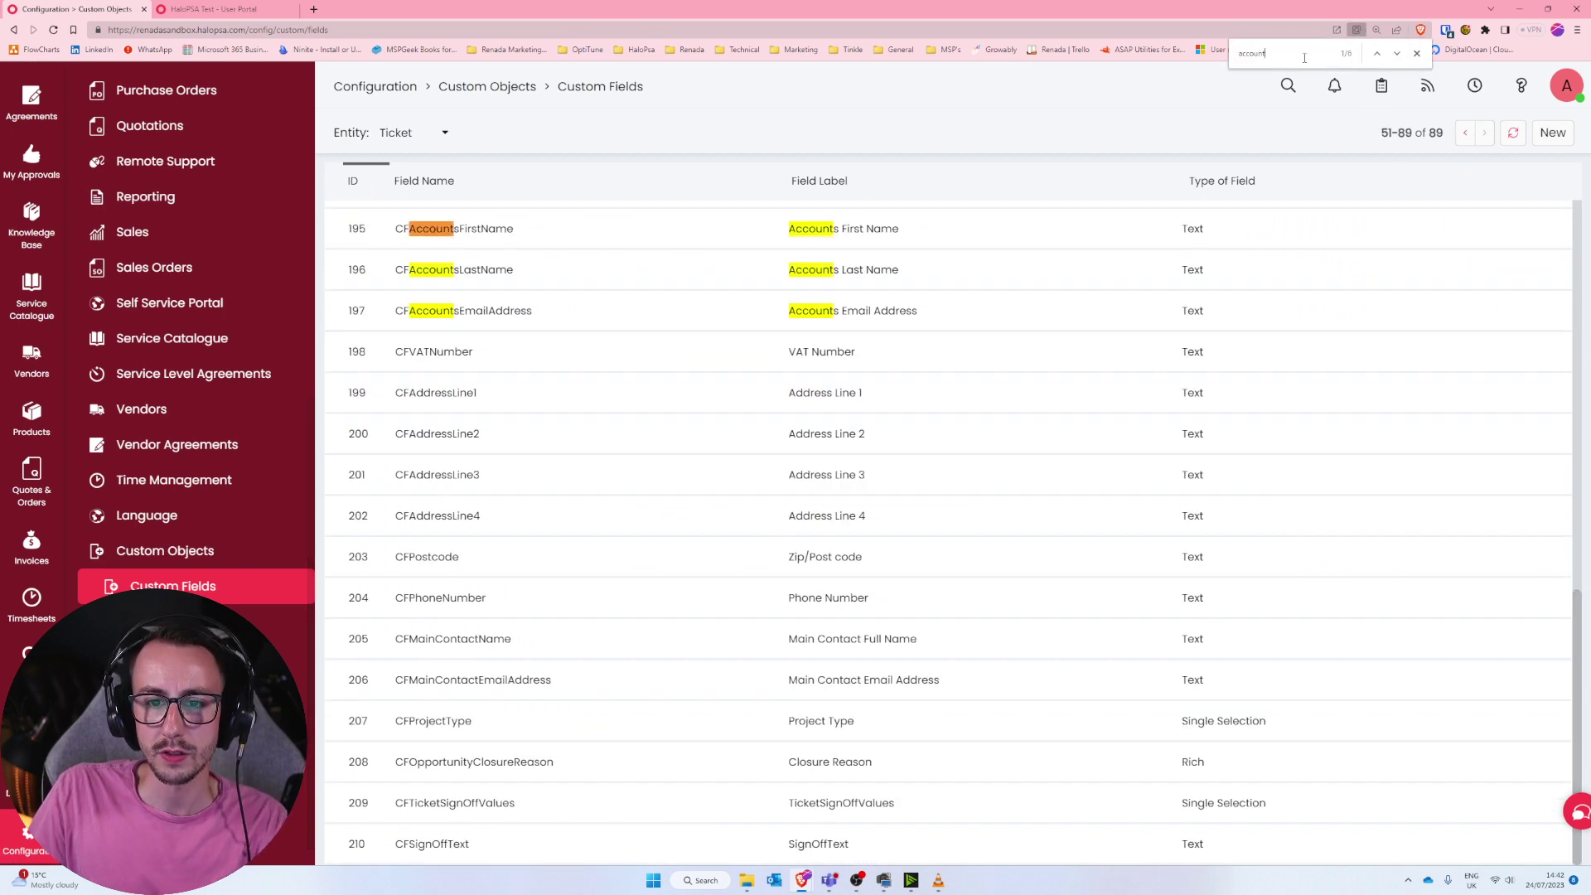
pyautogui.click(911, 313)
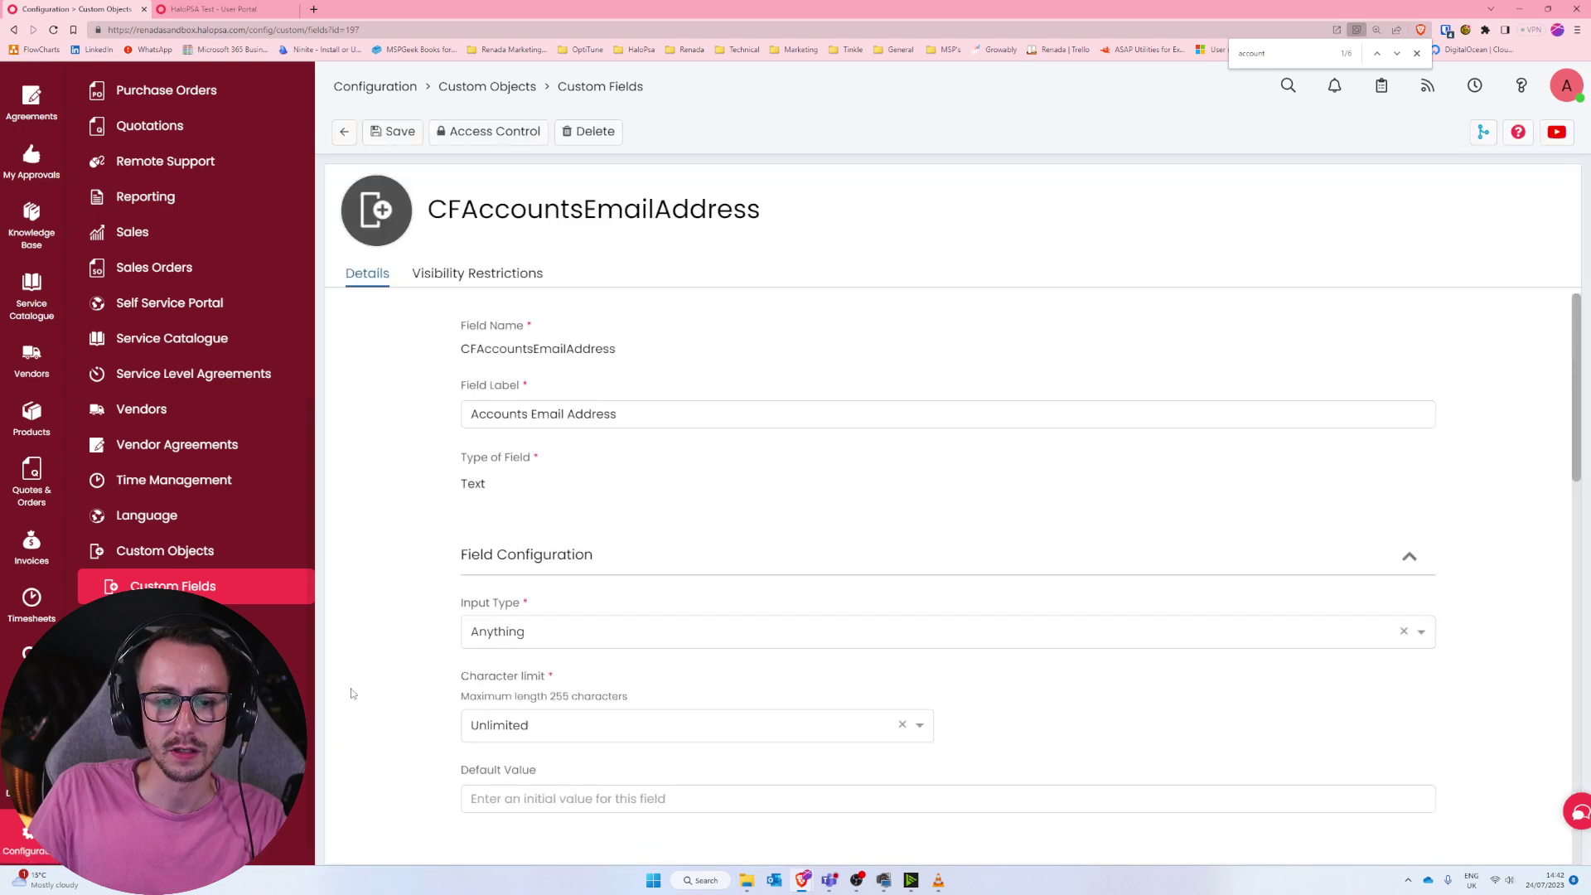
pyautogui.scroll(-10, 356, 692)
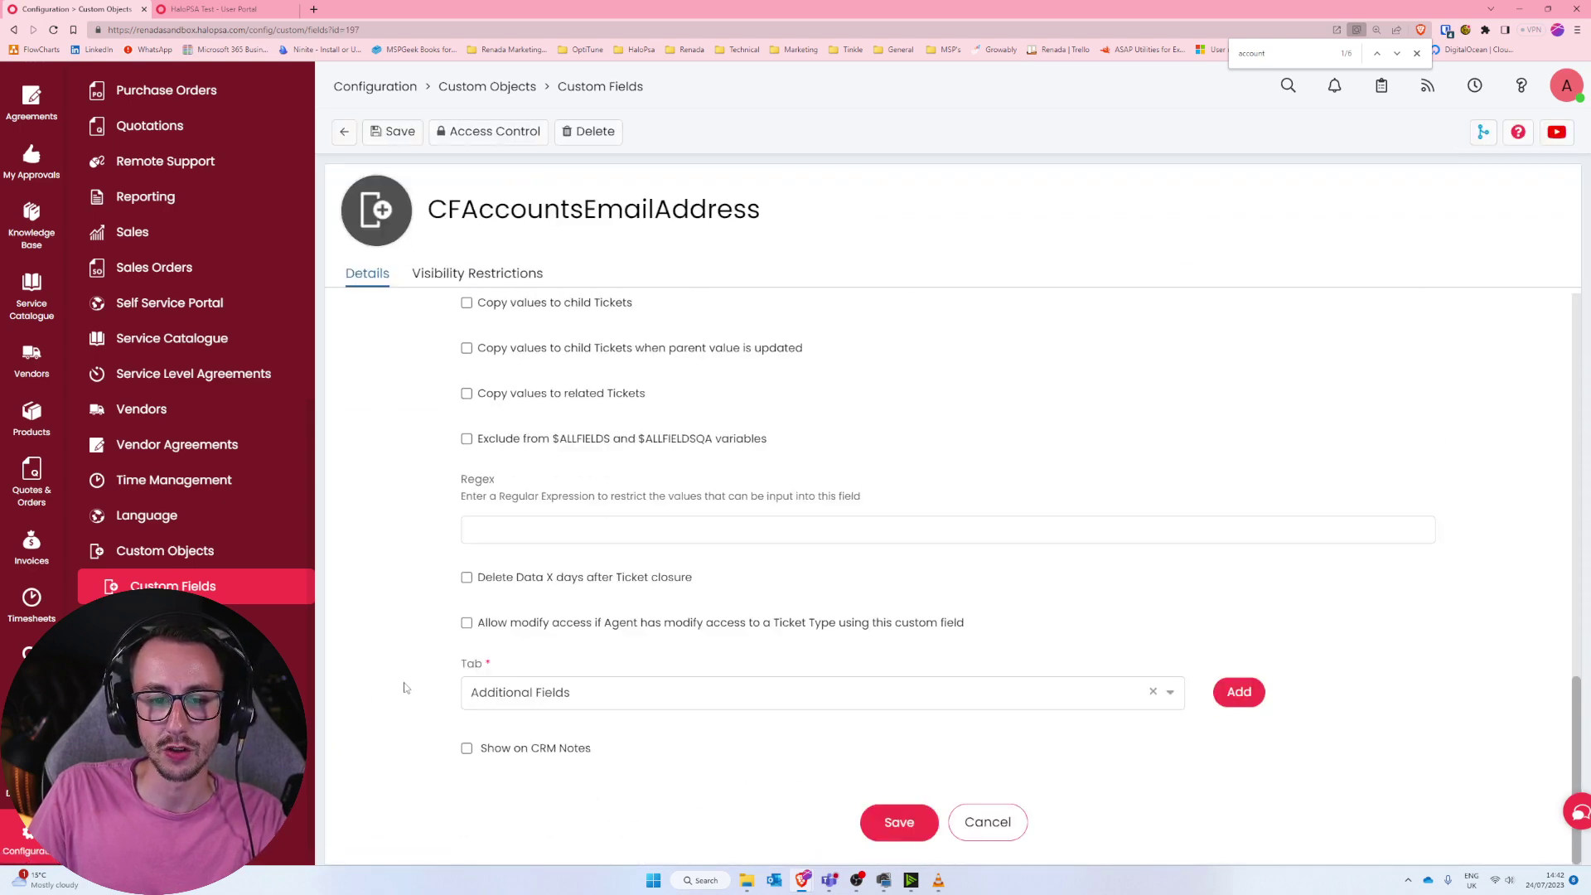
pyautogui.click(610, 699)
pyautogui.write('sal')
pyautogui.click(596, 729)
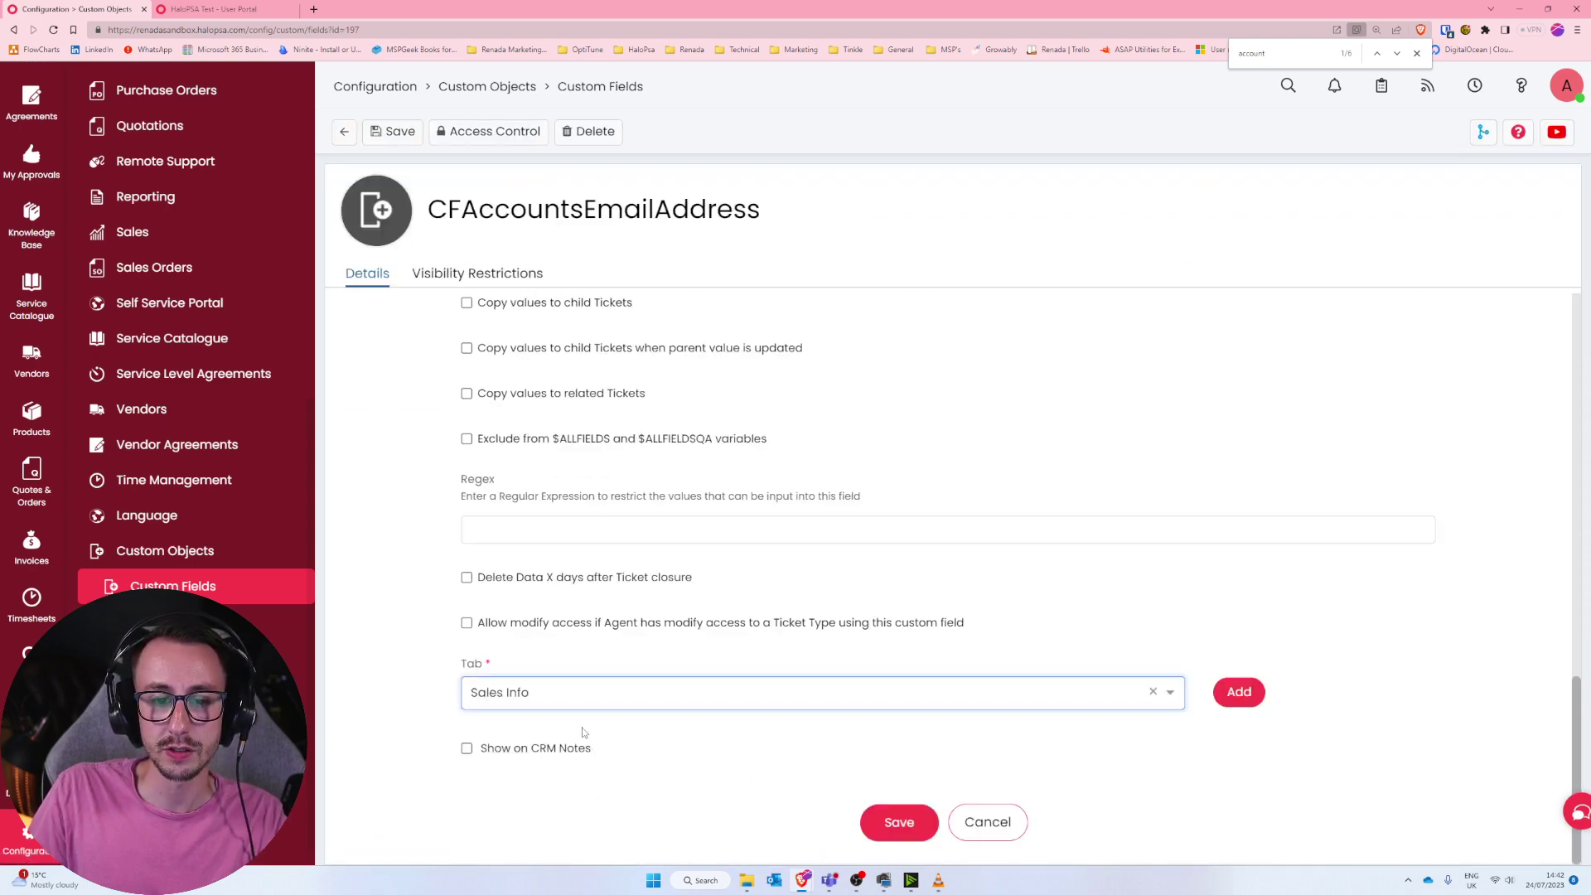
pyautogui.click(866, 836)
pyautogui.click(344, 133)
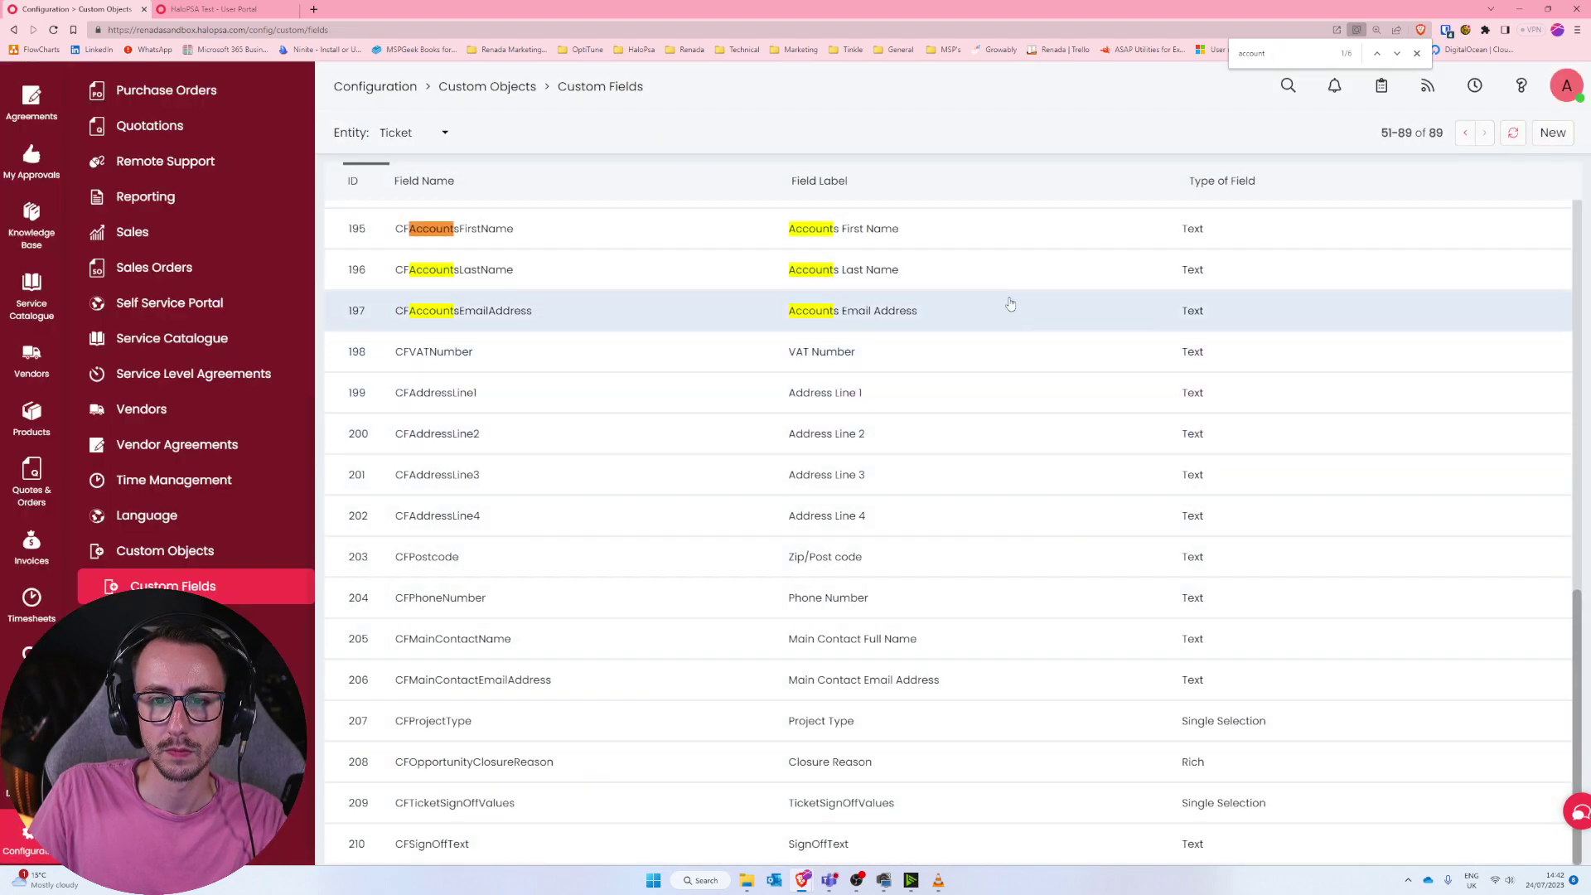
# - Move CFAddressLine2 to the Sales Info tab, save, and return to the Renada opportunity
pyautogui.click(895, 427)
pyautogui.click(389, 131)
pyautogui.scroll(-15, 421, 456)
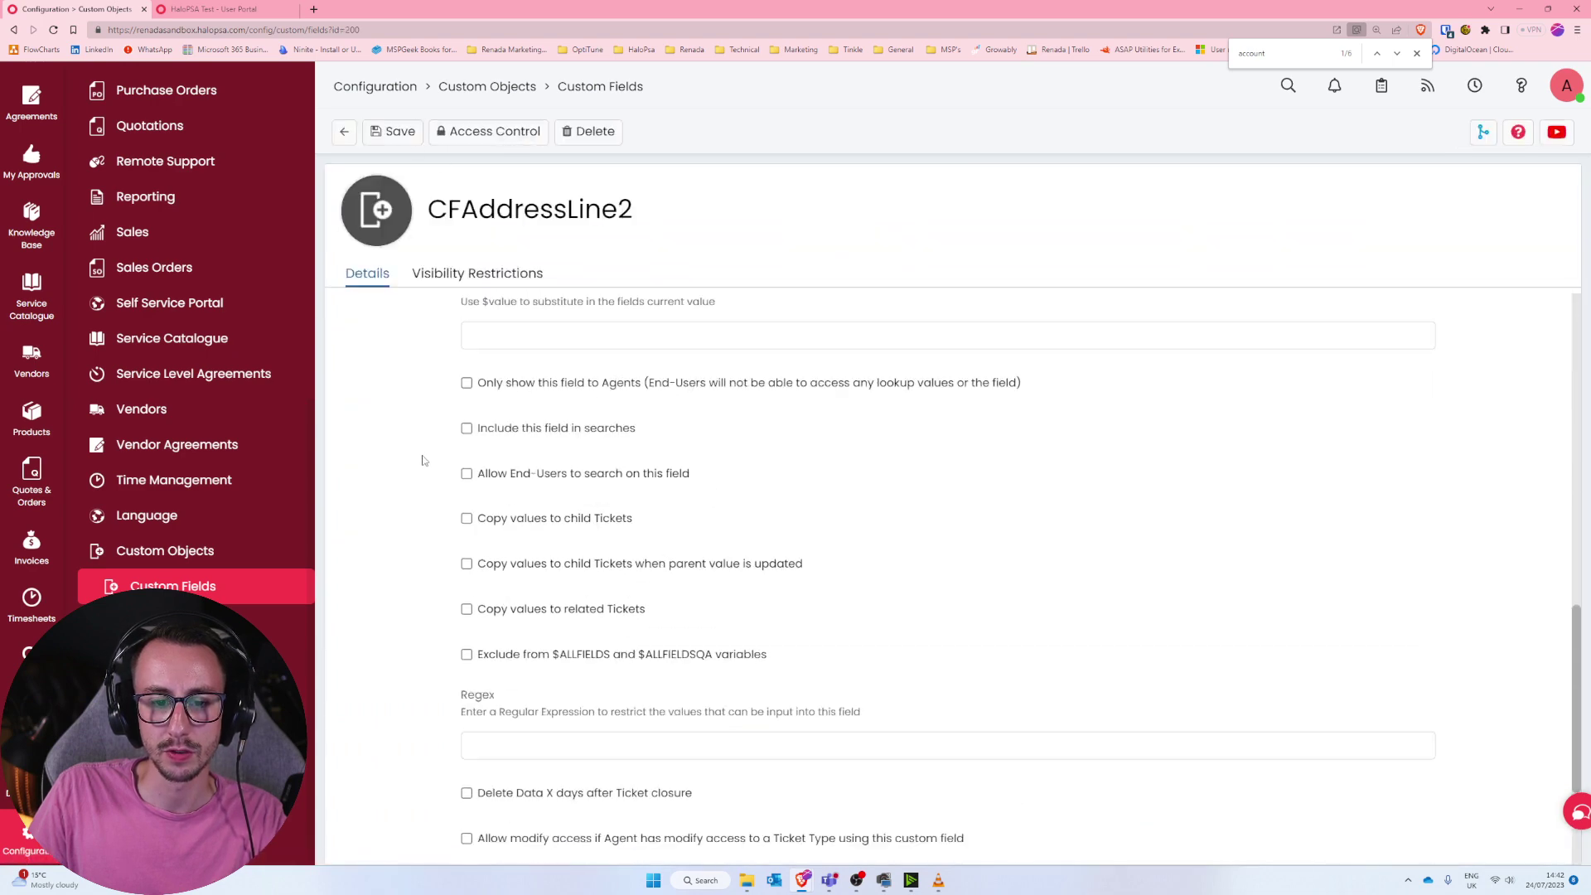
pyautogui.click(628, 693)
pyautogui.click(596, 729)
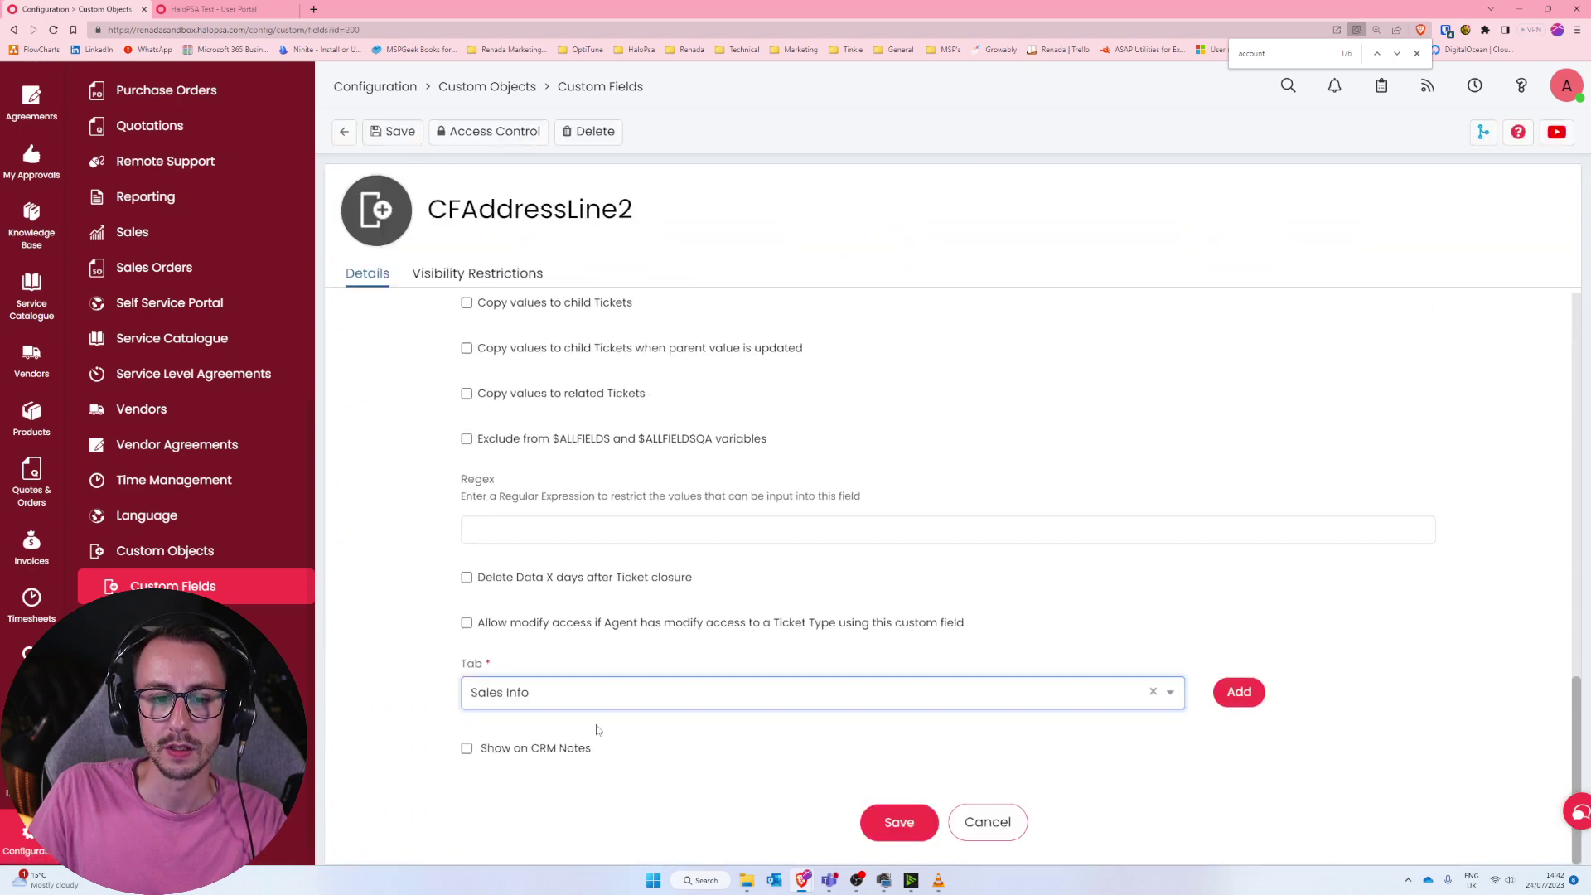
pyautogui.doubleClick(471, 663)
pyautogui.click(899, 822)
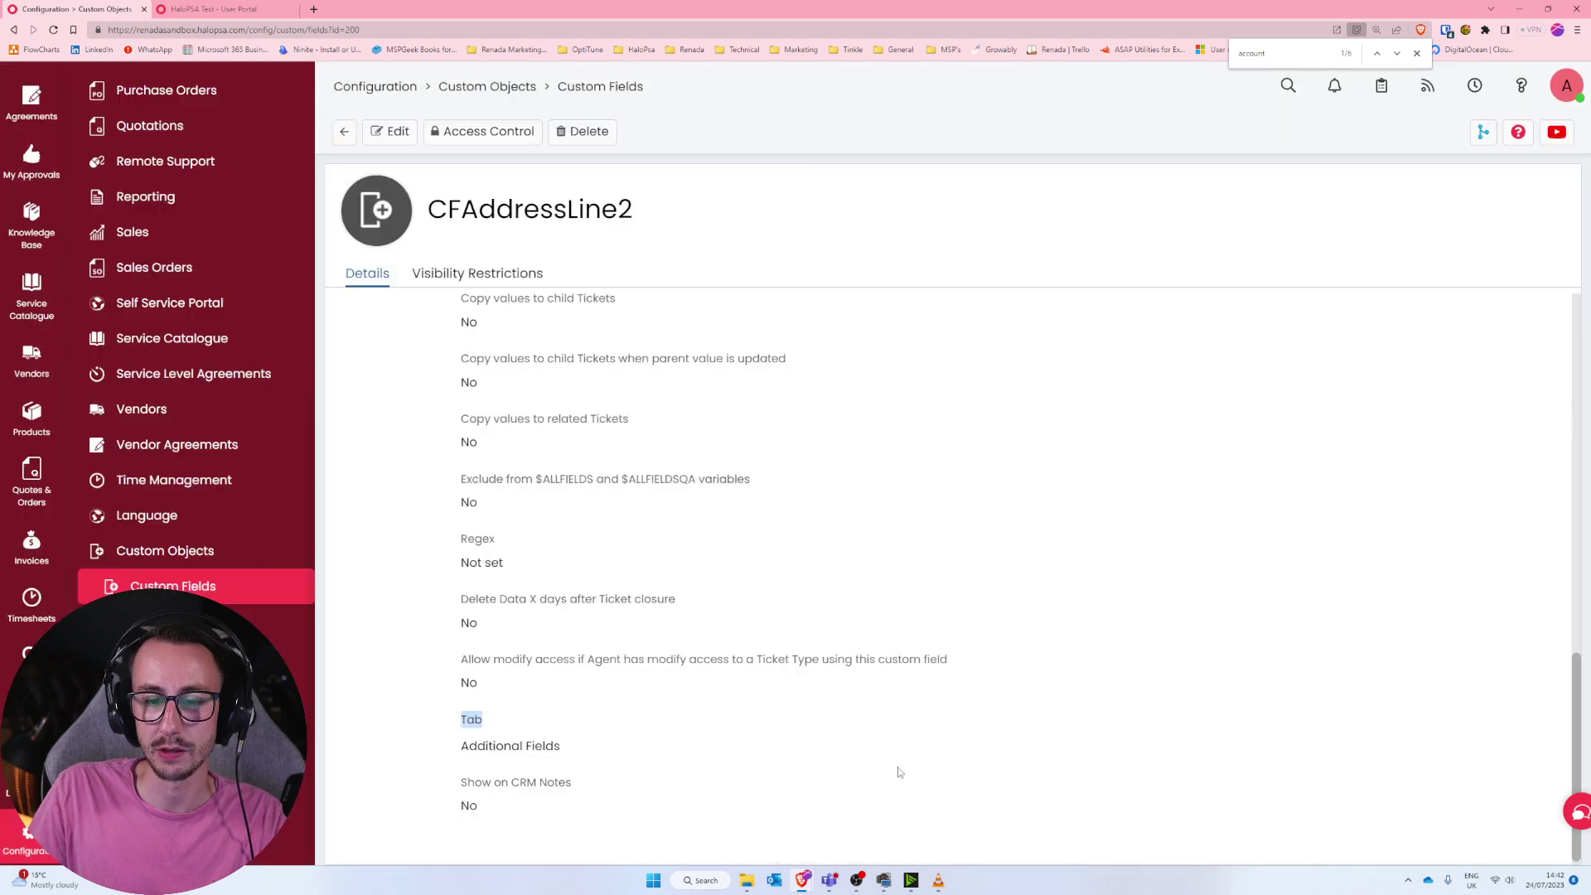
pyautogui.scroll(7, 166, 373)
pyautogui.scroll(2, 34, 215)
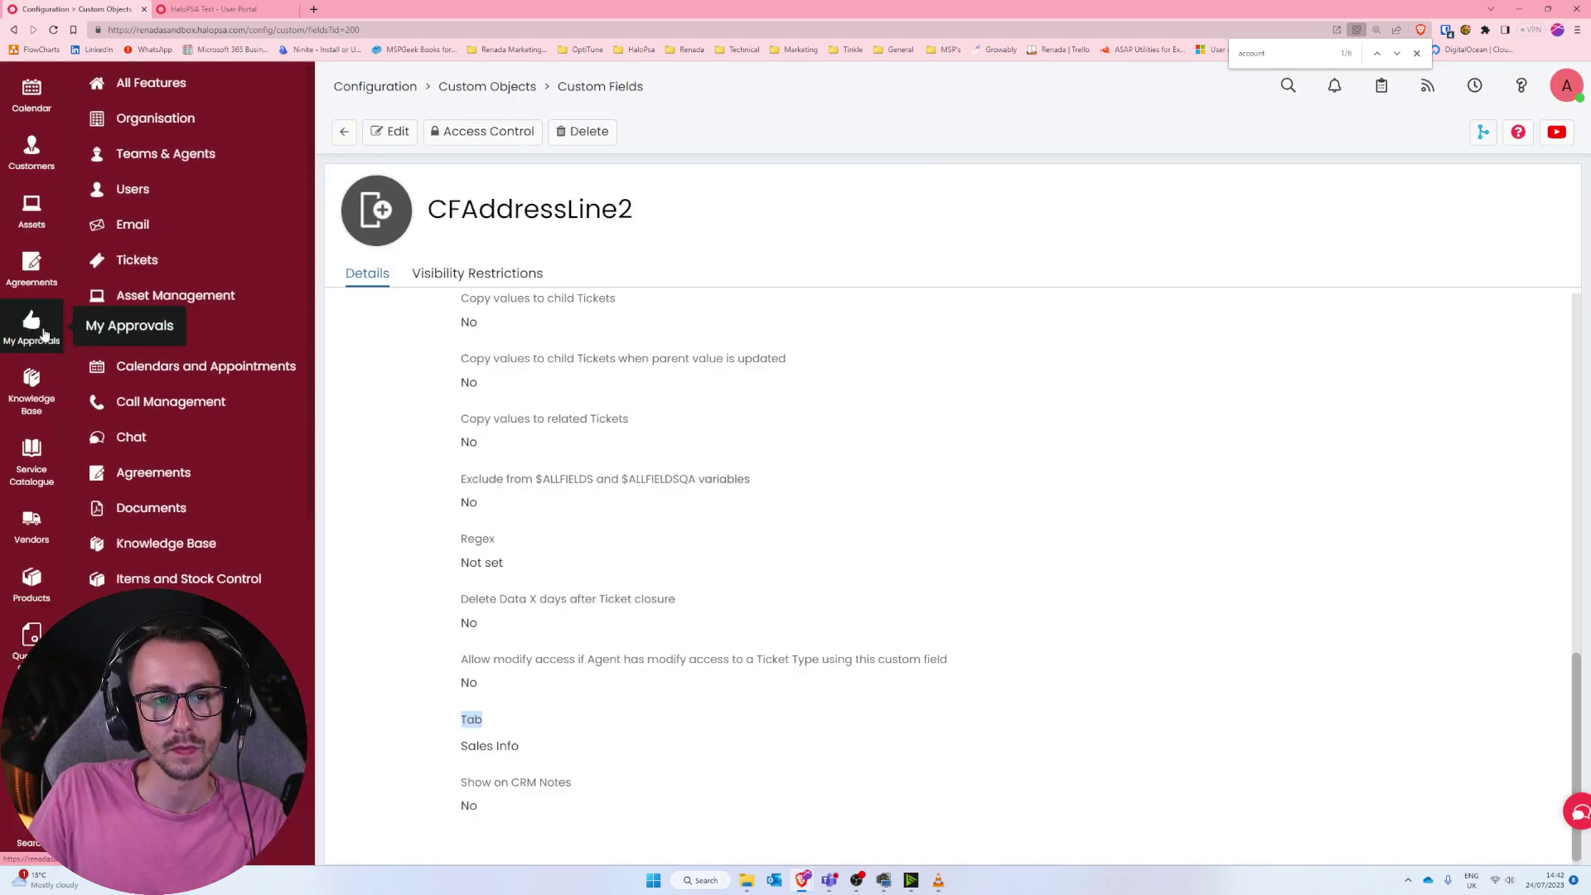
pyautogui.scroll(3, 33, 183)
pyautogui.click(32, 257)
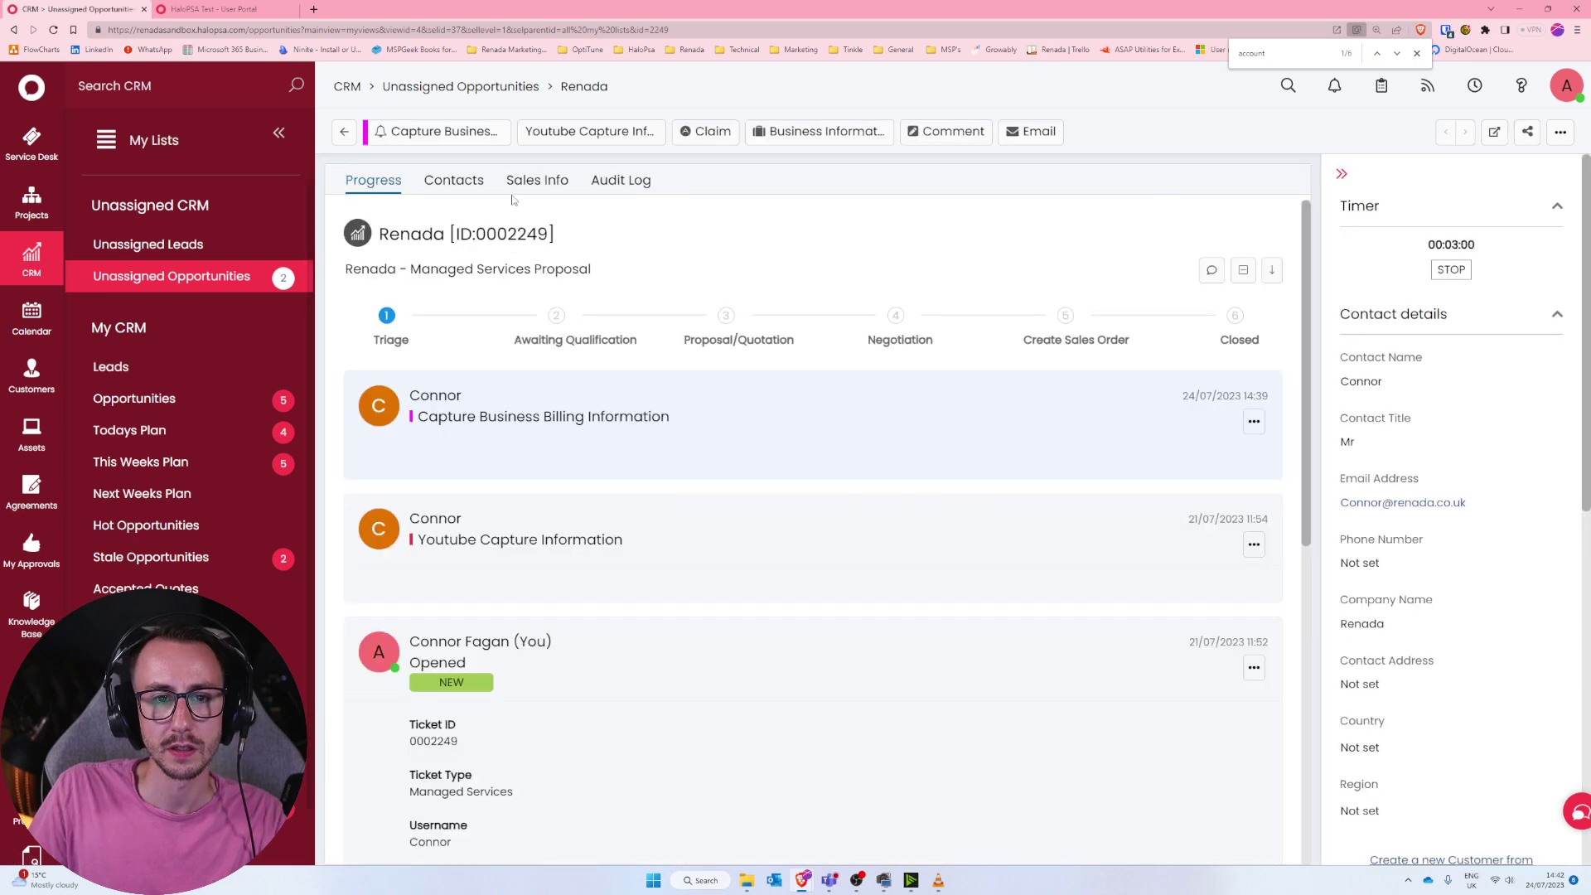
# - Review the populated billing values on the Sales Info tab, then open the Capture Billing Information form
pyautogui.click(536, 180)
pyautogui.scroll(-5, 659, 547)
pyautogui.scroll(-2, 669, 560)
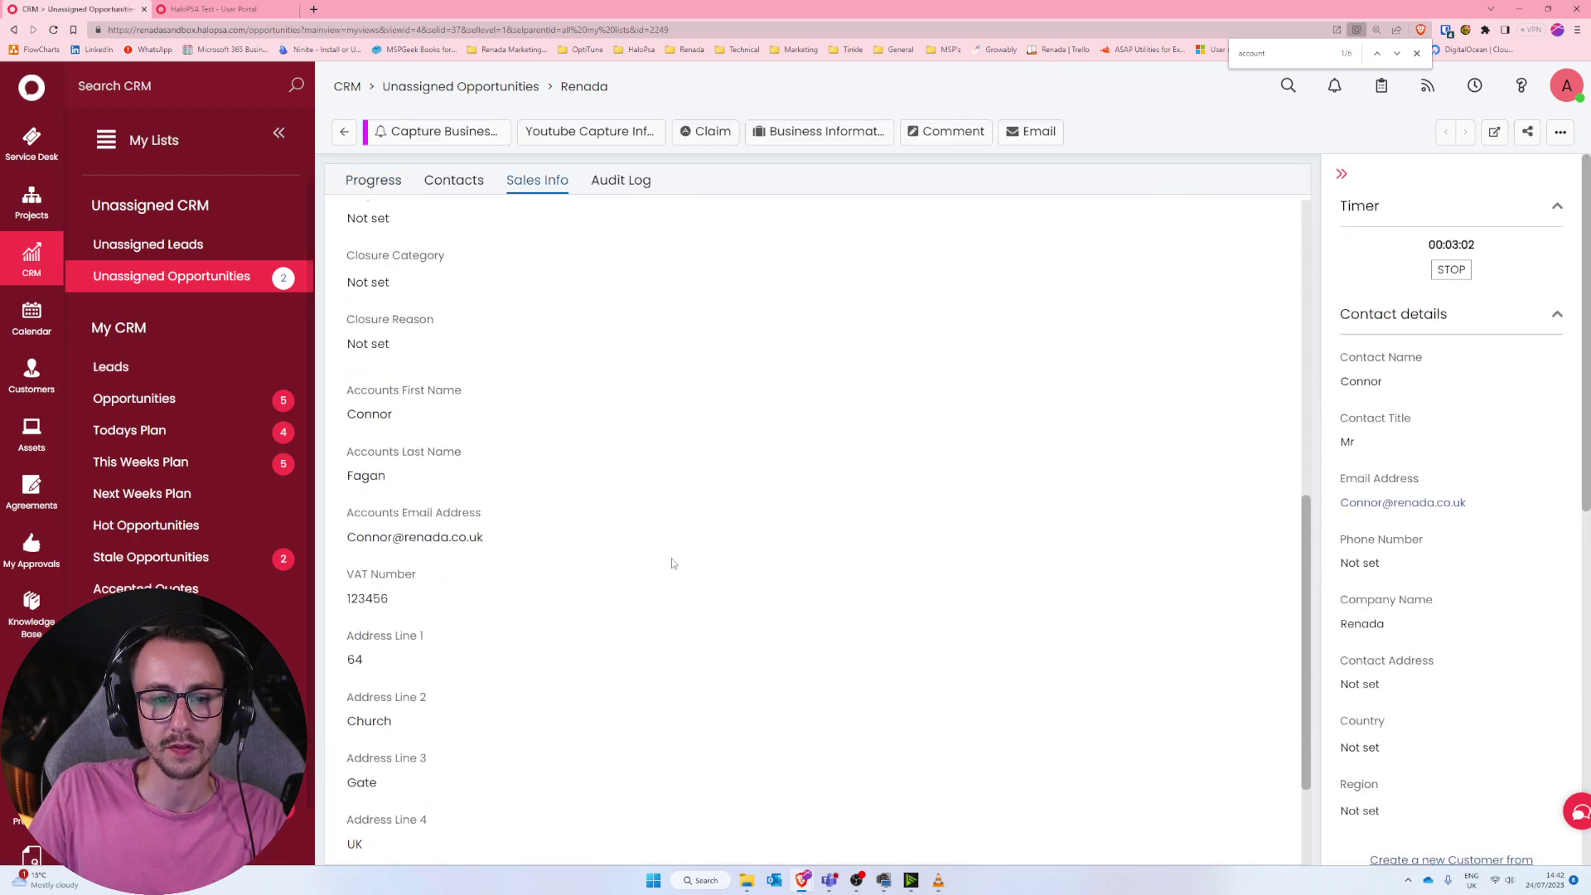
pyautogui.scroll(-2, 502, 596)
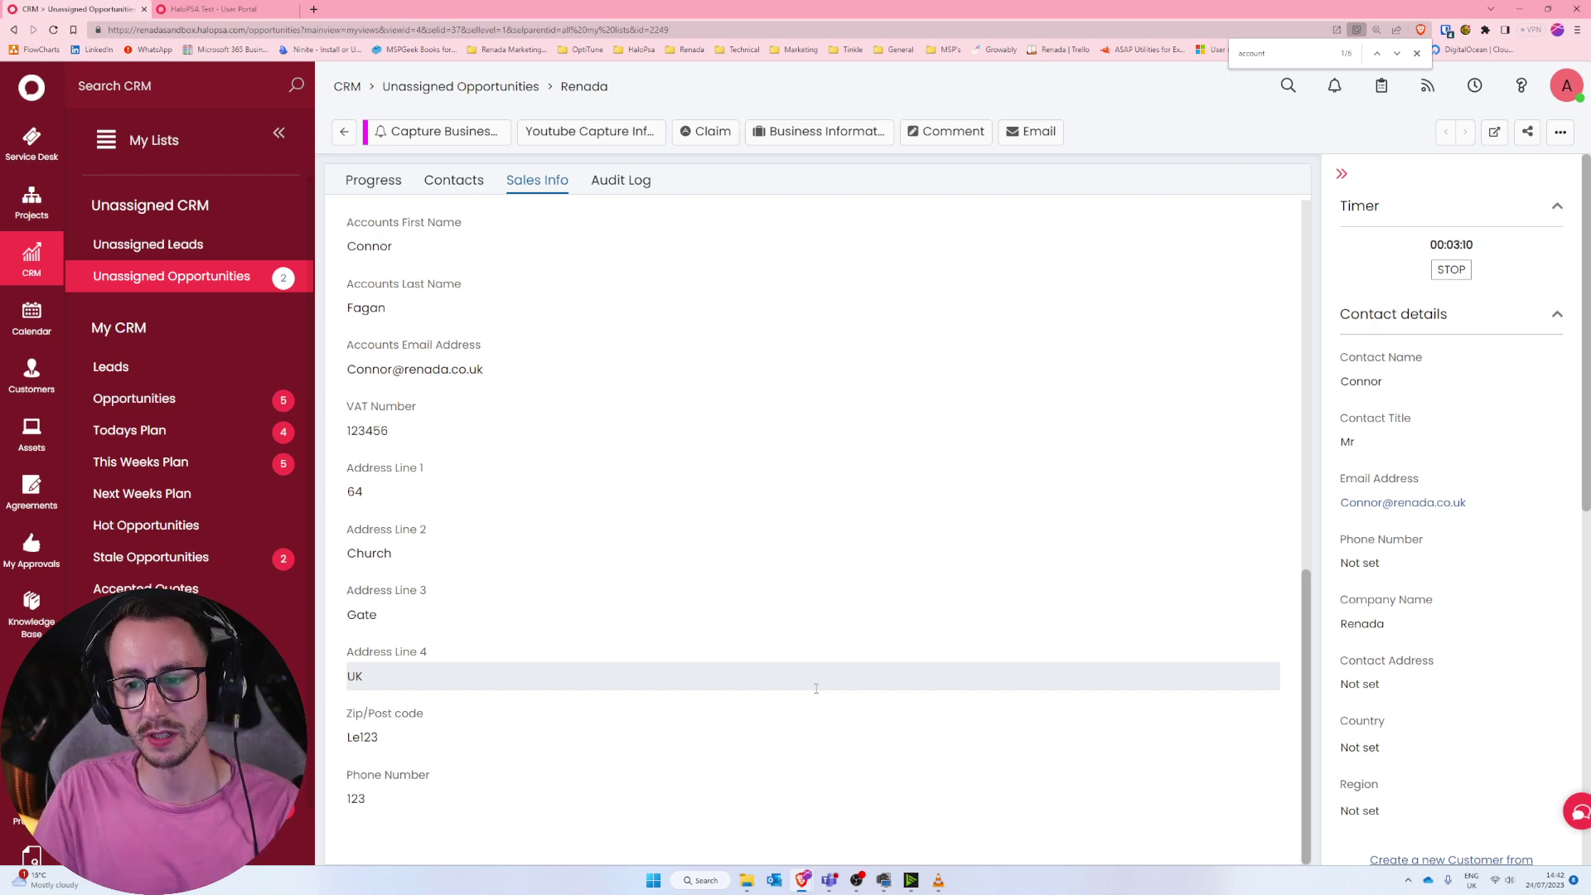
pyautogui.scroll(-8, 1408, 727)
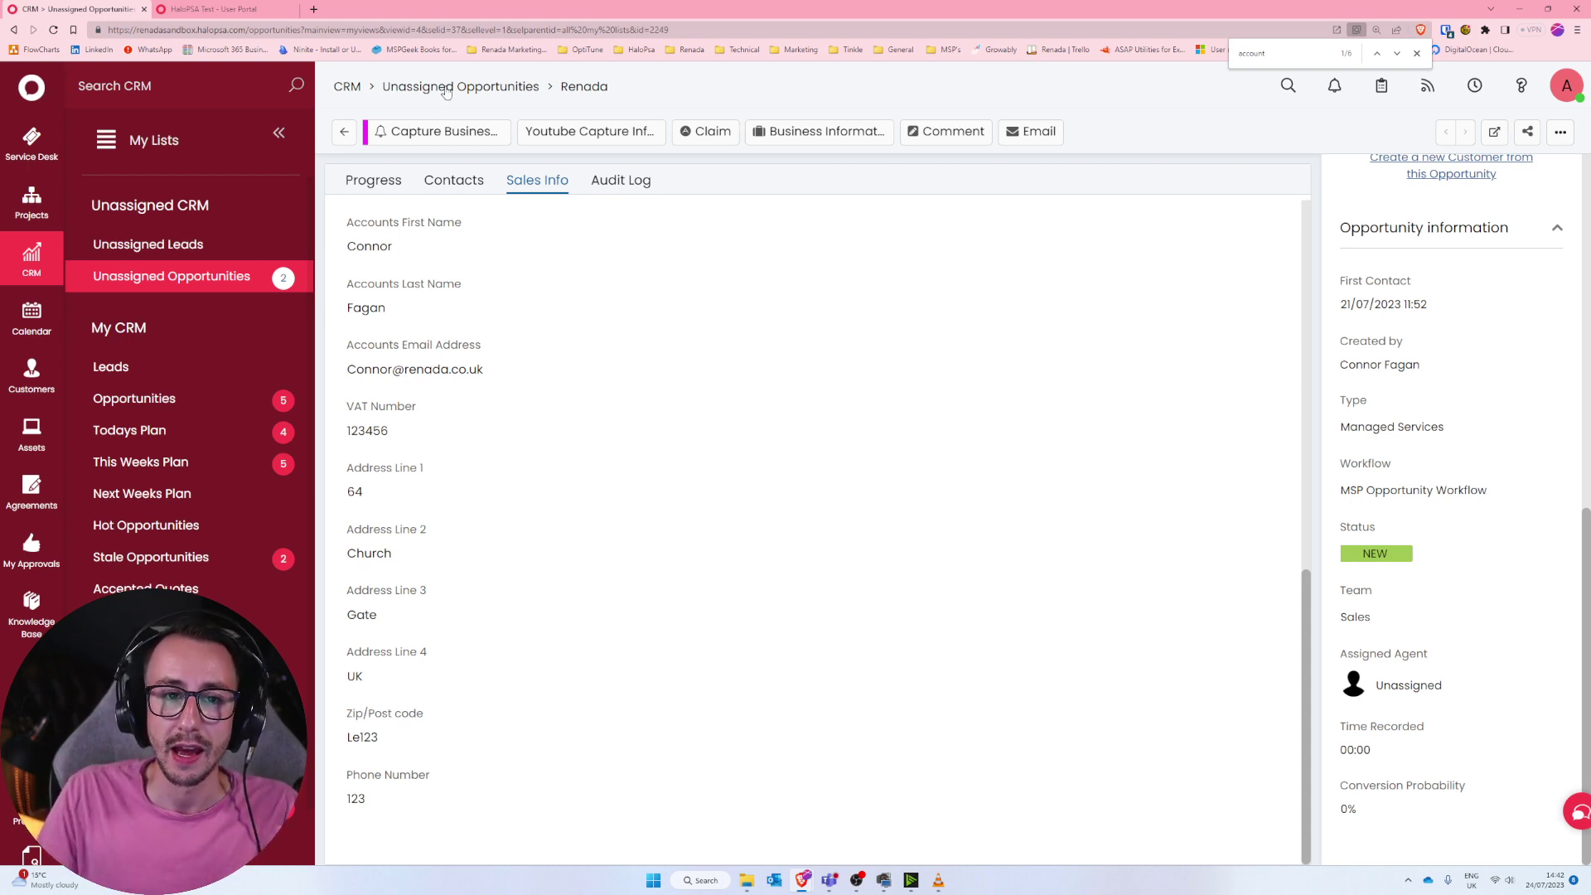
pyautogui.click(444, 131)
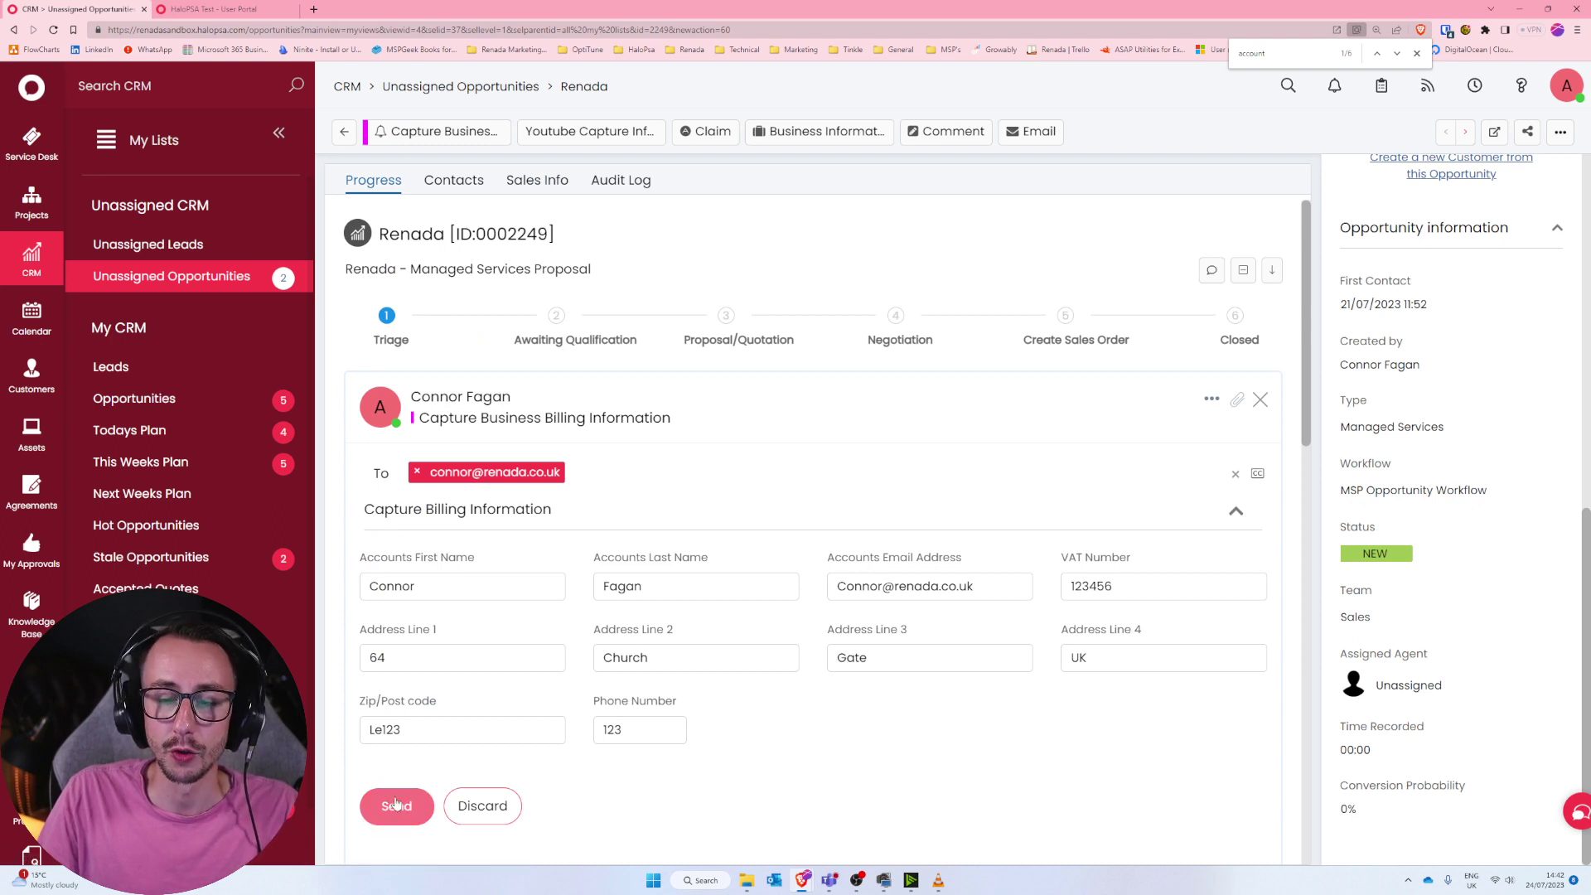